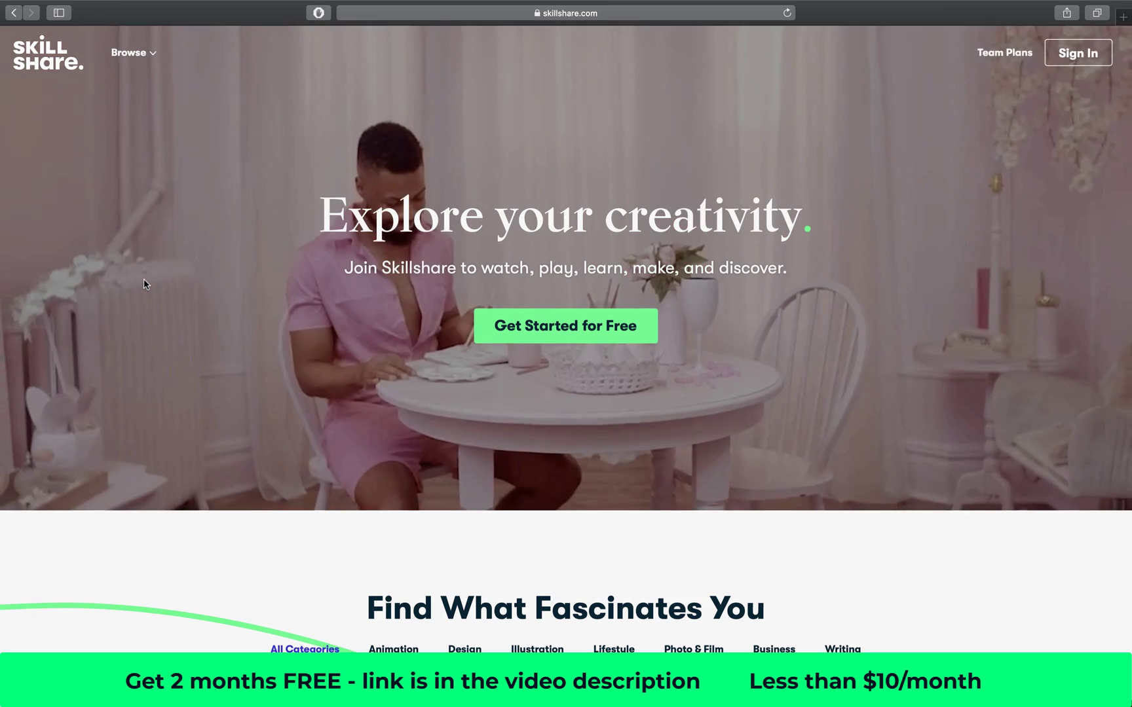
Browse the Skillshare homepage's Animation and Illustration categories, scrolling down toward the Inkscape Quickstart class
scroll(144, 280, down, 5)
scroll(143, 278, down, 9)
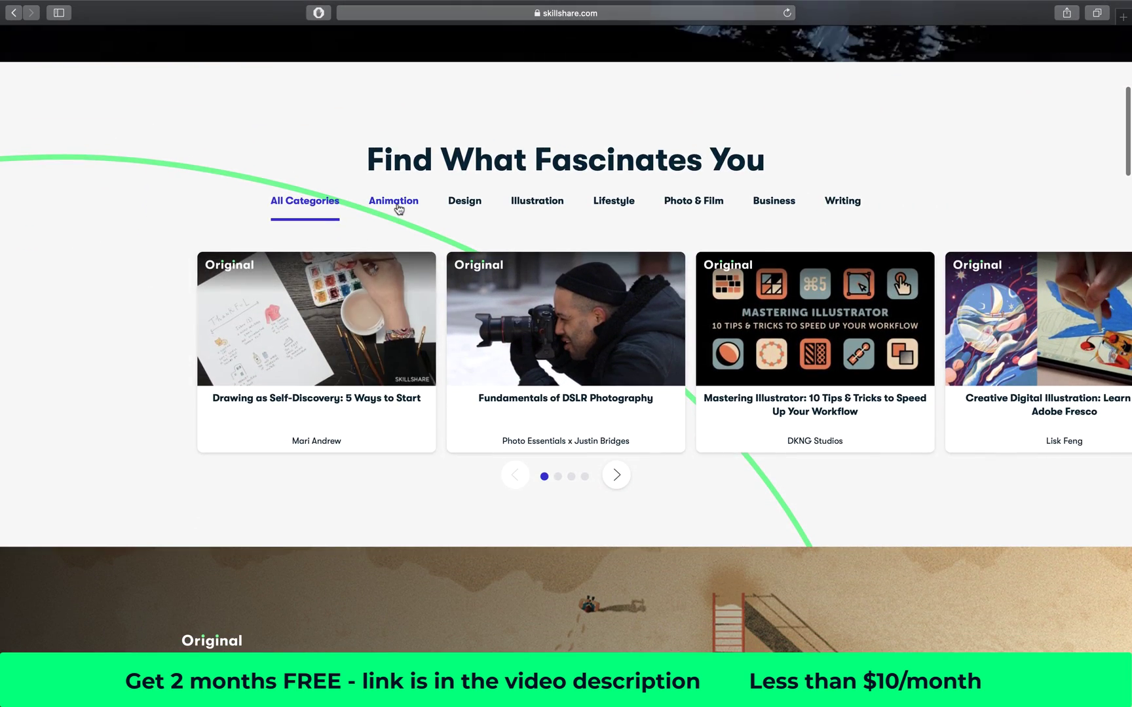
click(396, 204)
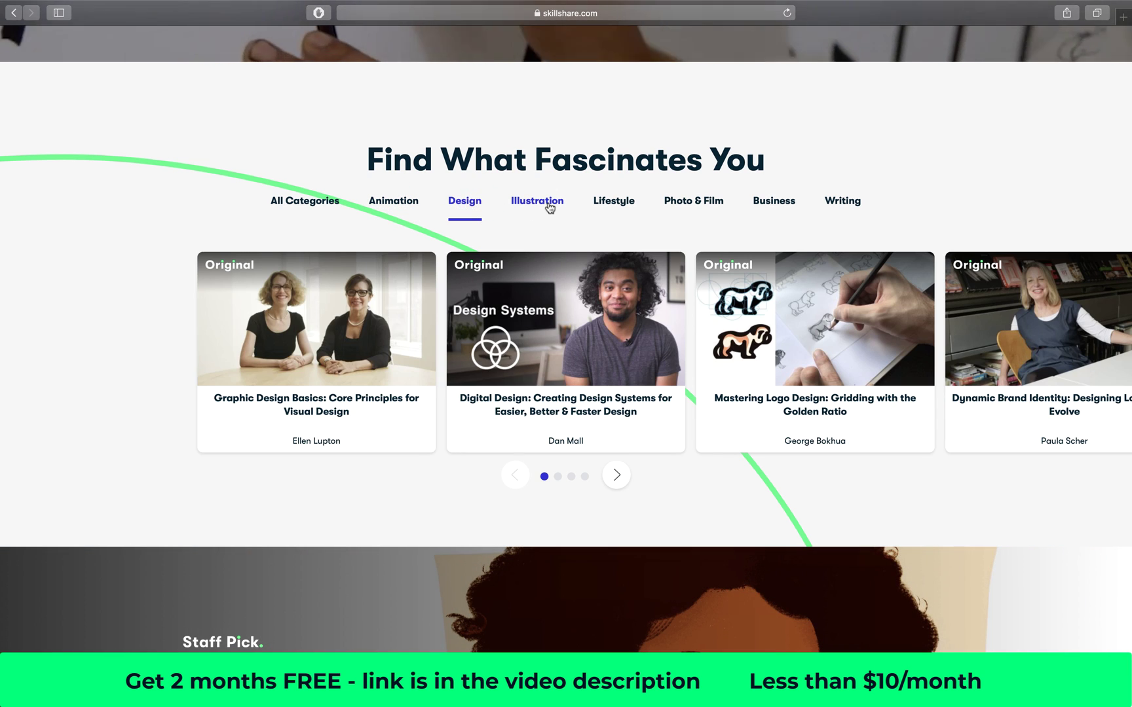
click(549, 209)
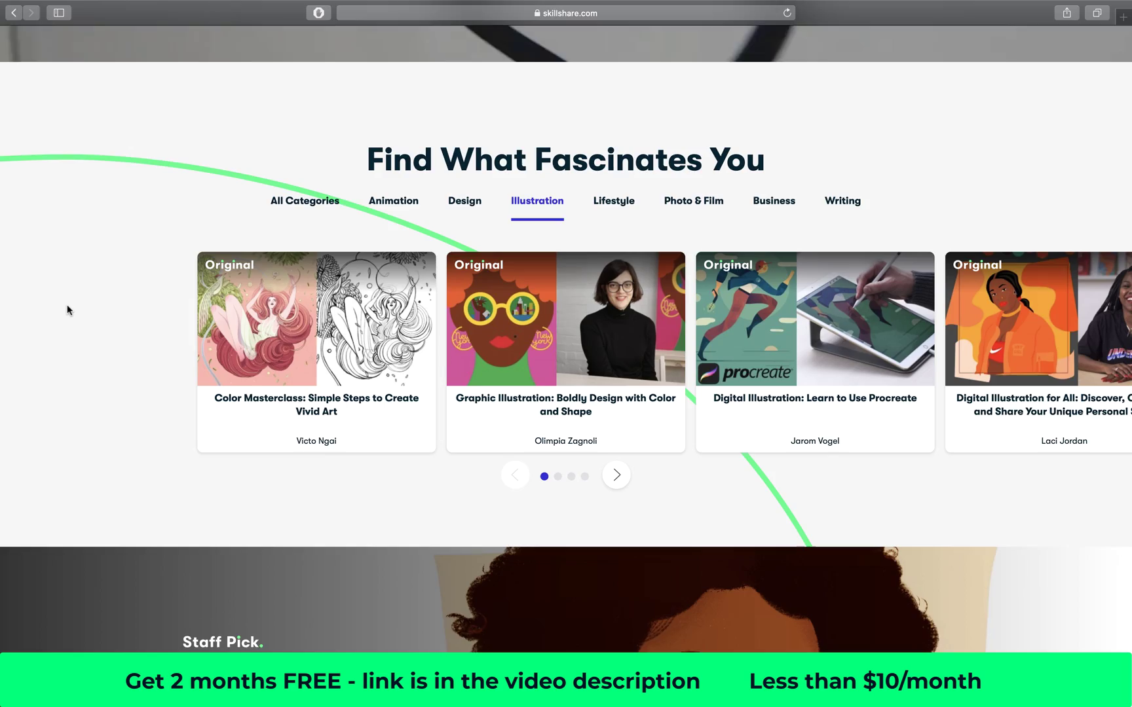
scroll(68, 310, down, 7)
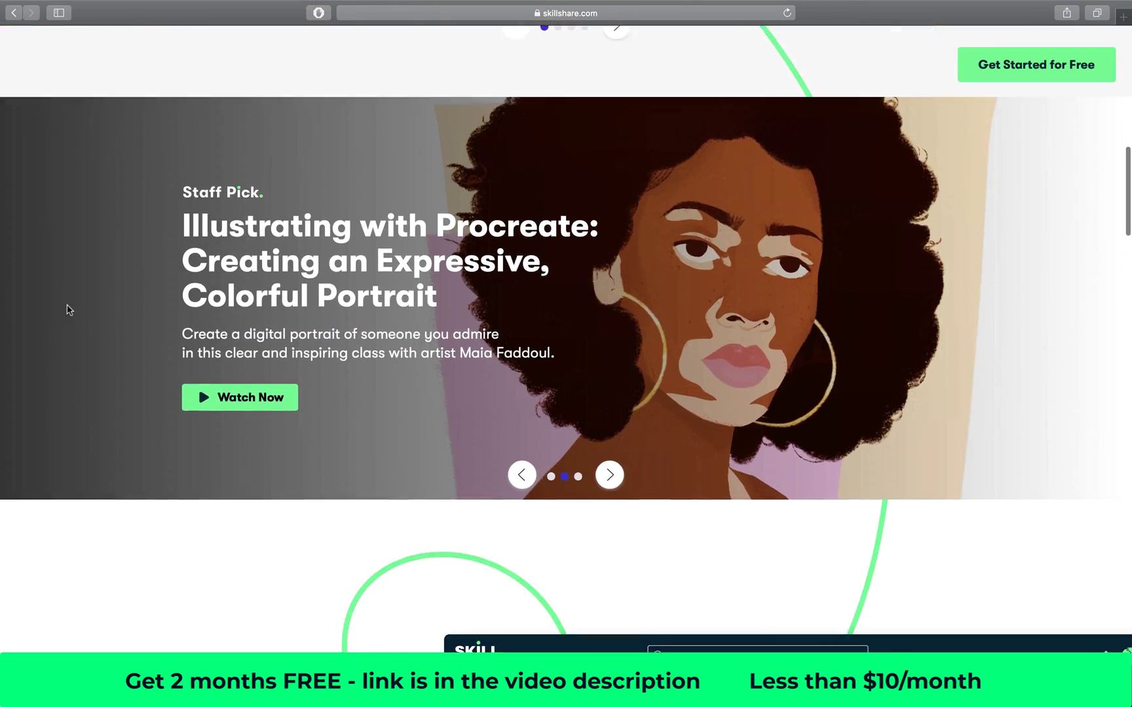
scroll(69, 310, down, 5)
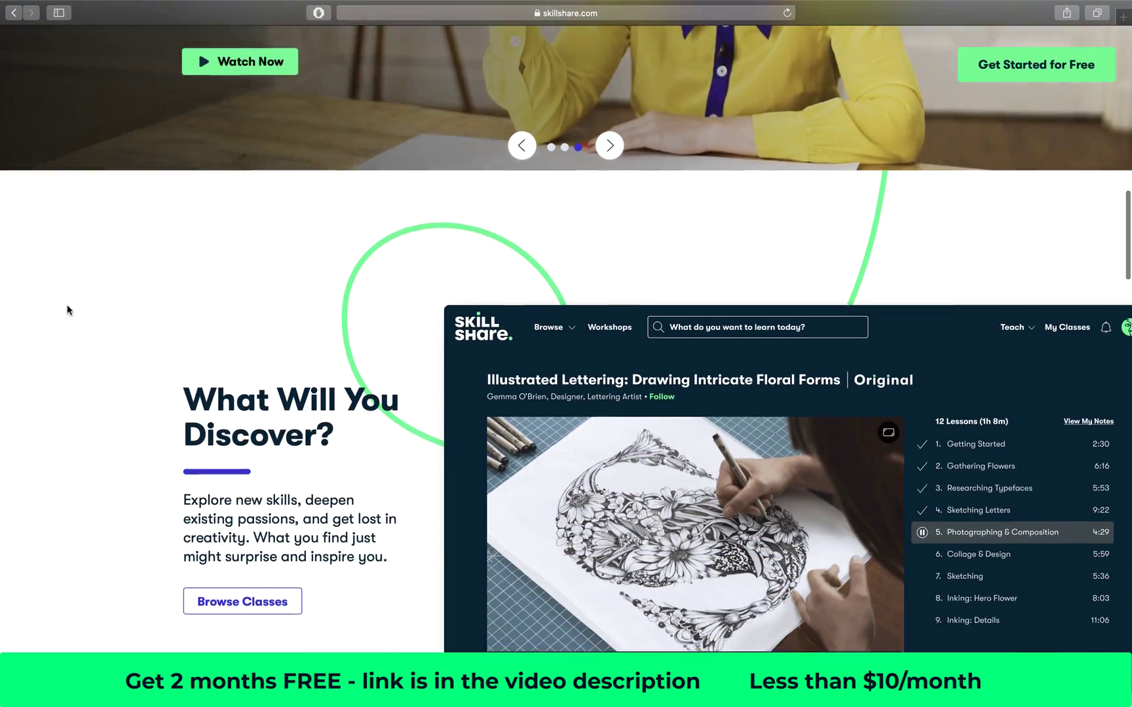
scroll(68, 310, down, 5)
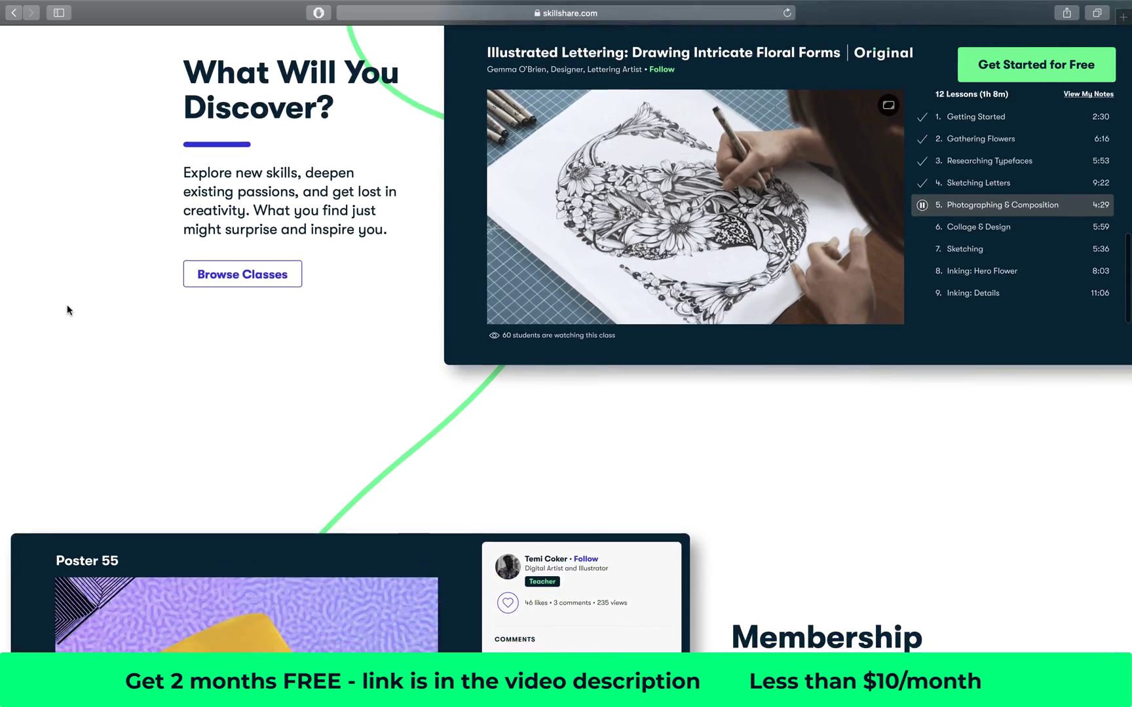
scroll(67, 310, down, 5)
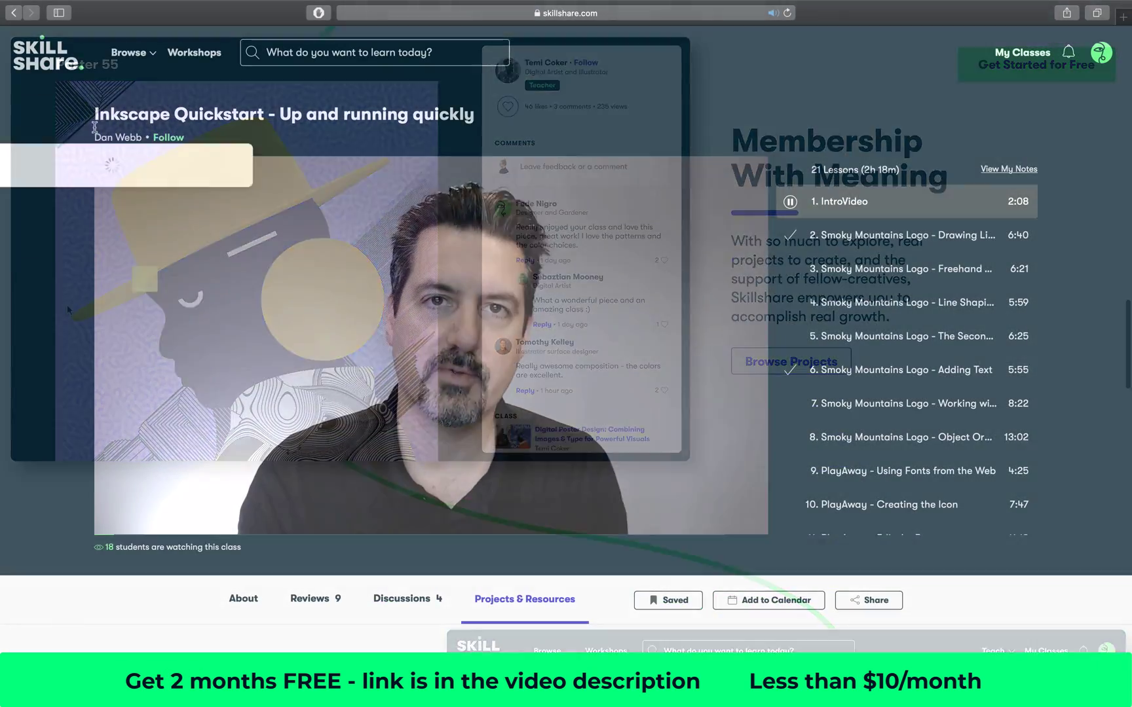
drag(94, 115, 519, 119)
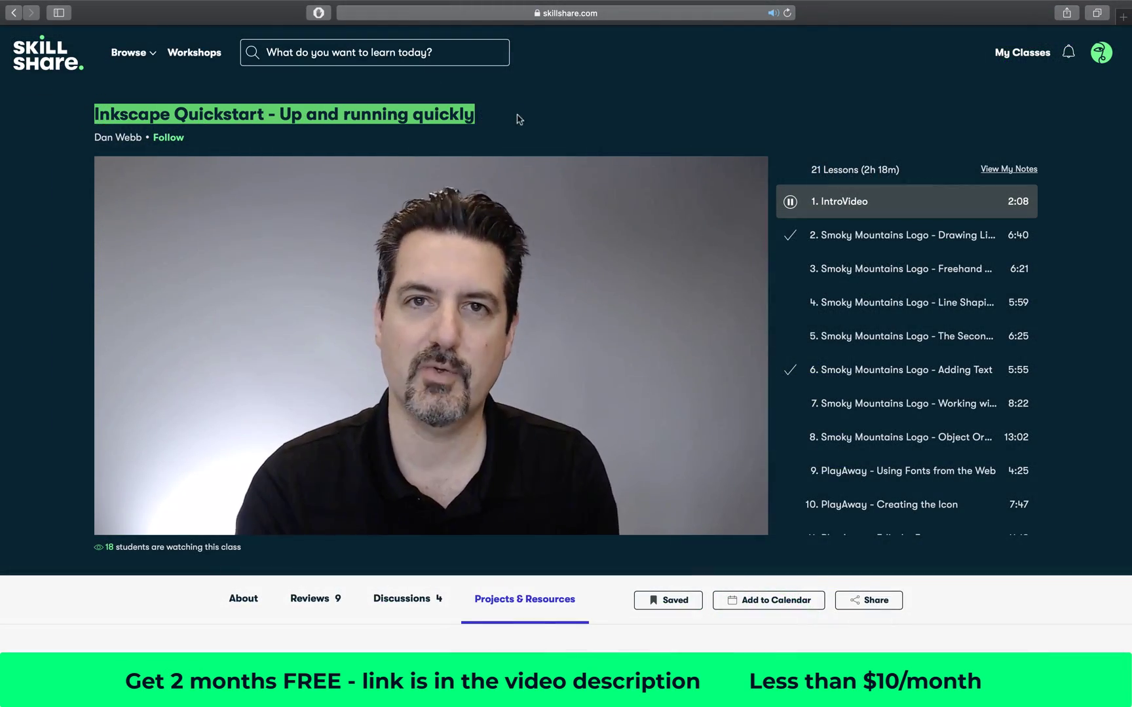
click(554, 118)
scroll(664, 254, down, 2)
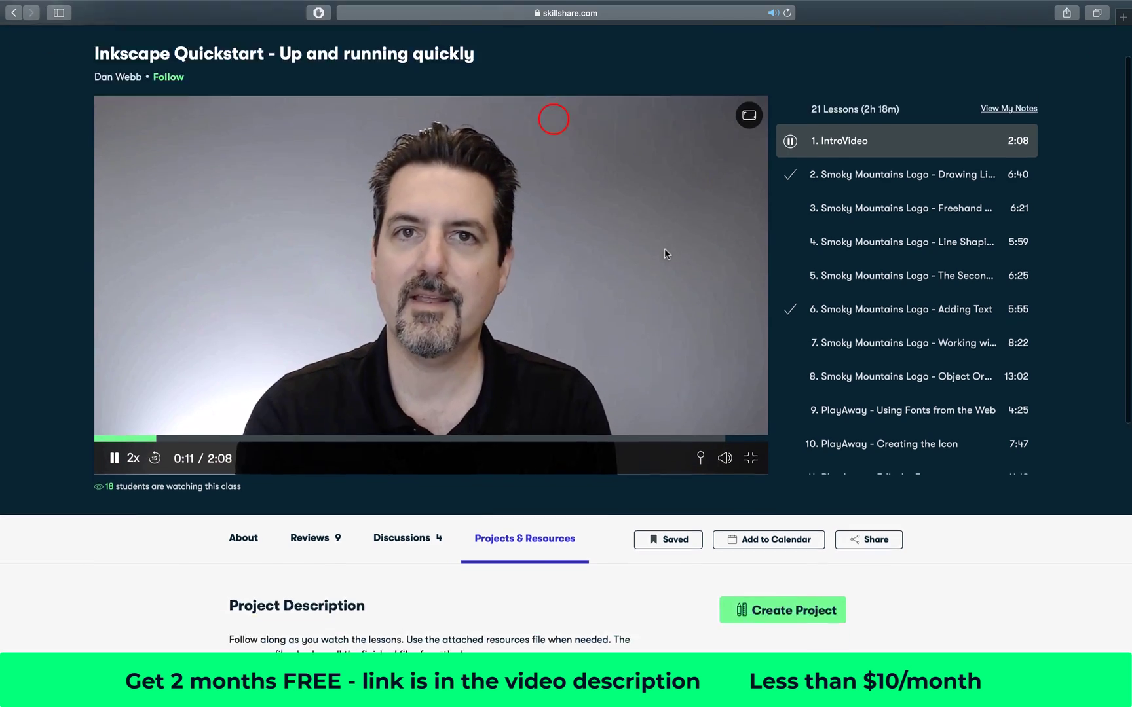
scroll(659, 252, down, 12)
scroll(655, 251, up, 6)
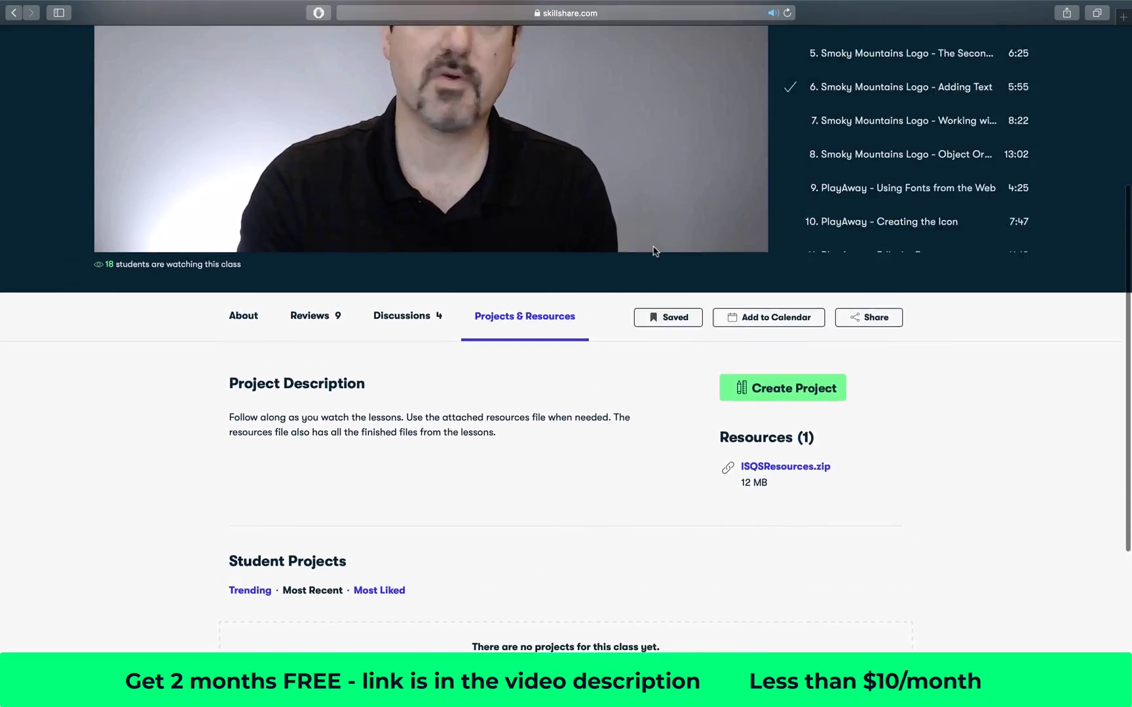
scroll(654, 251, up, 5)
click(751, 503)
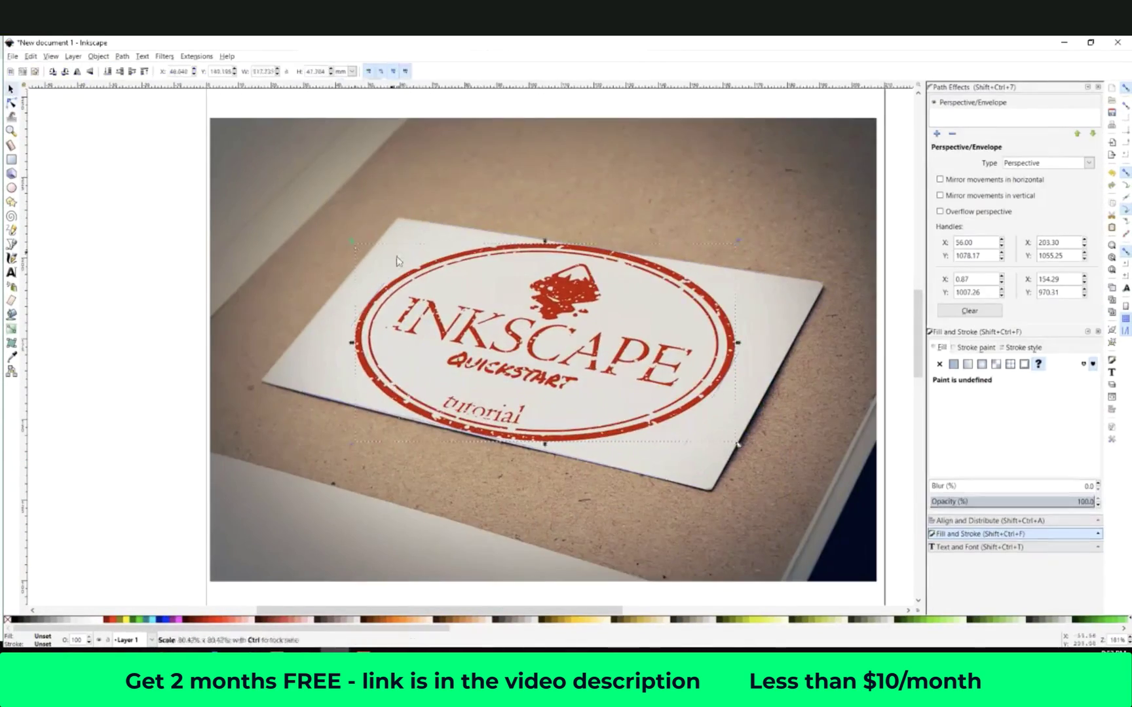
key(Escape)
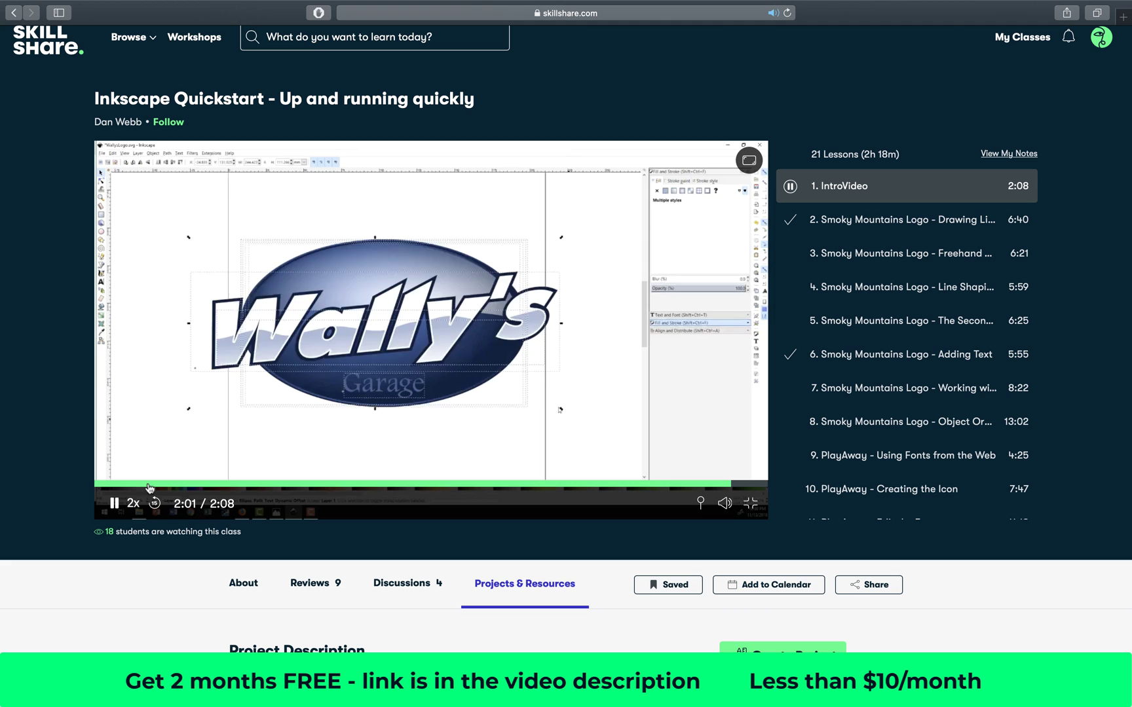
click(150, 485)
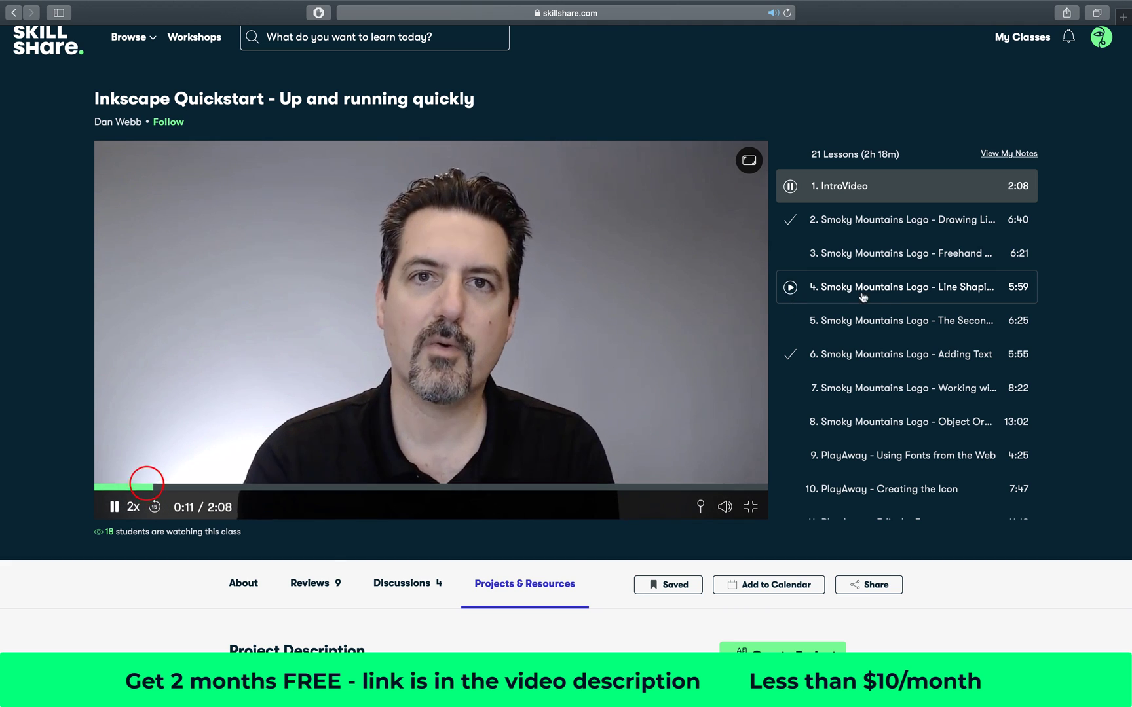
scroll(883, 304, down, 10)
scroll(884, 306, up, 10)
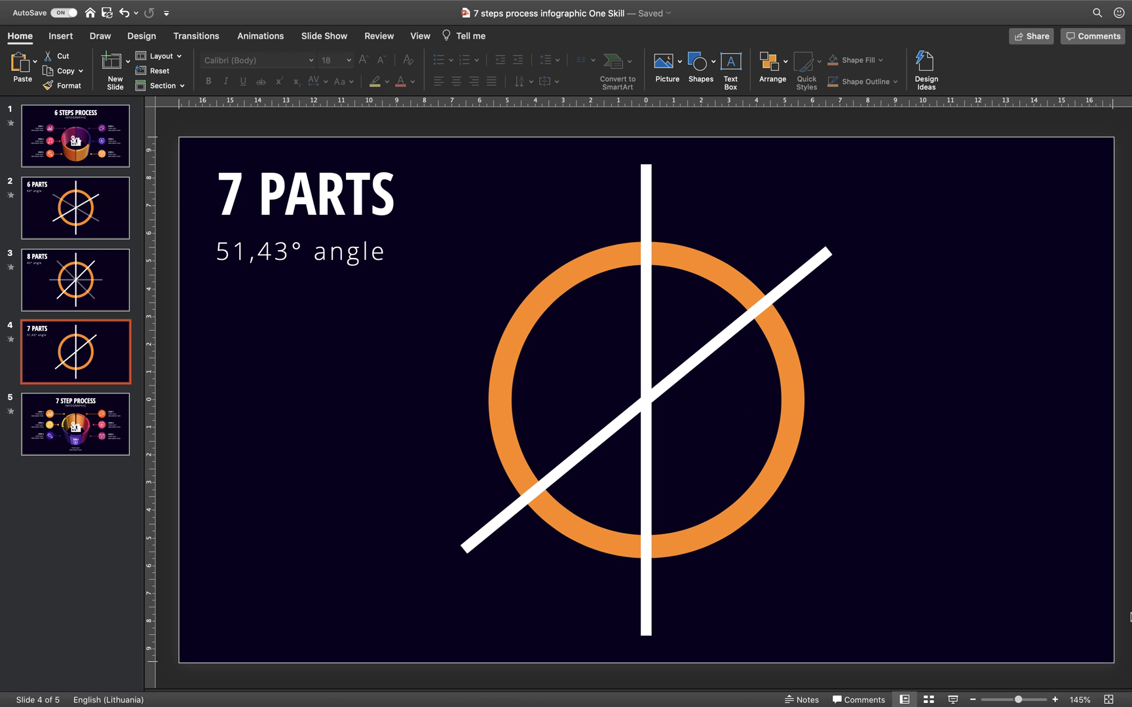
On the 6 PARTS slide, delete the grey and white diagonal lines, leaving the ring in place
click(105, 198)
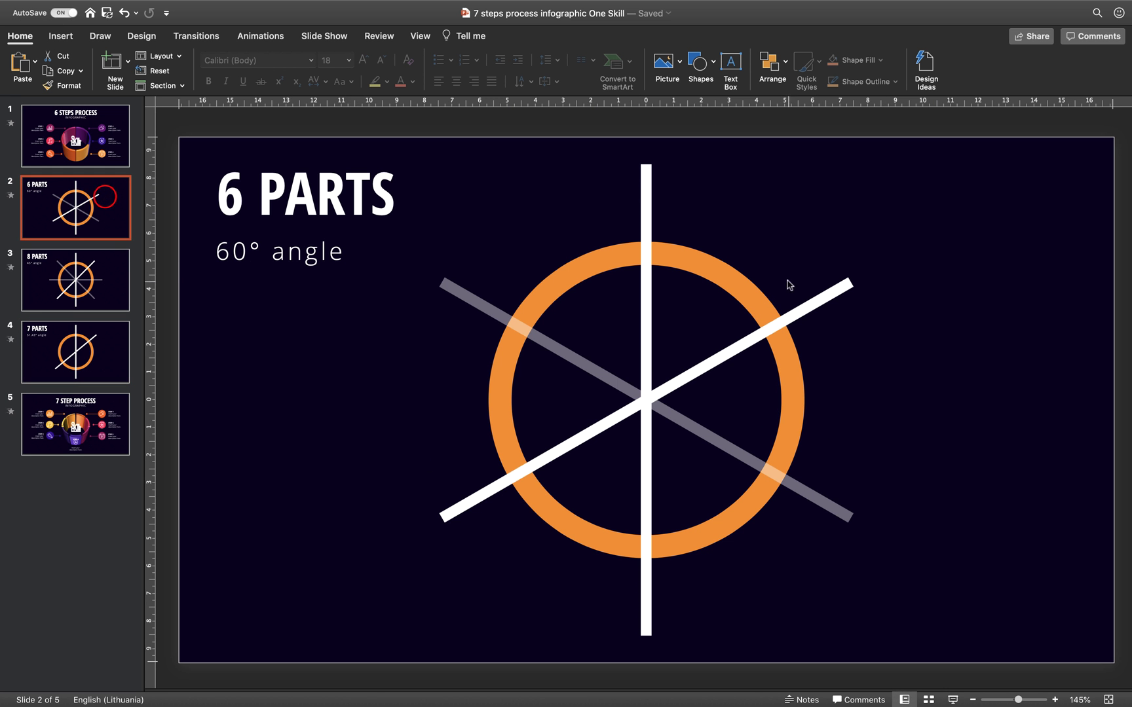
click(841, 293)
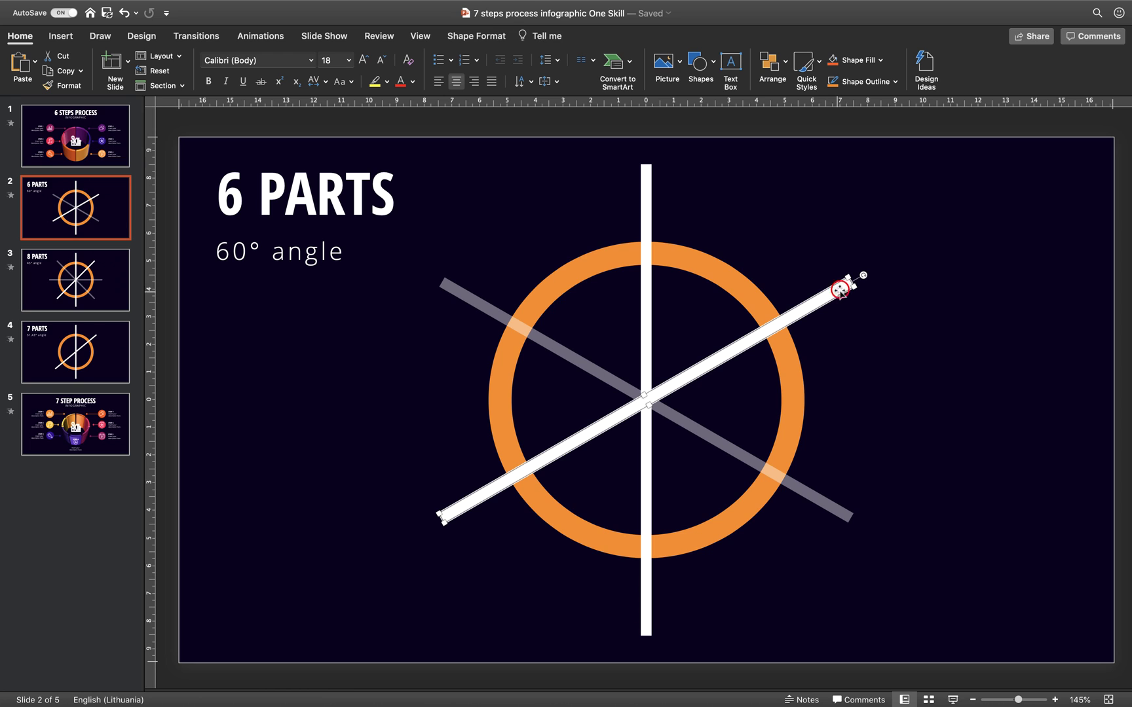
click(571, 356)
key(Delete)
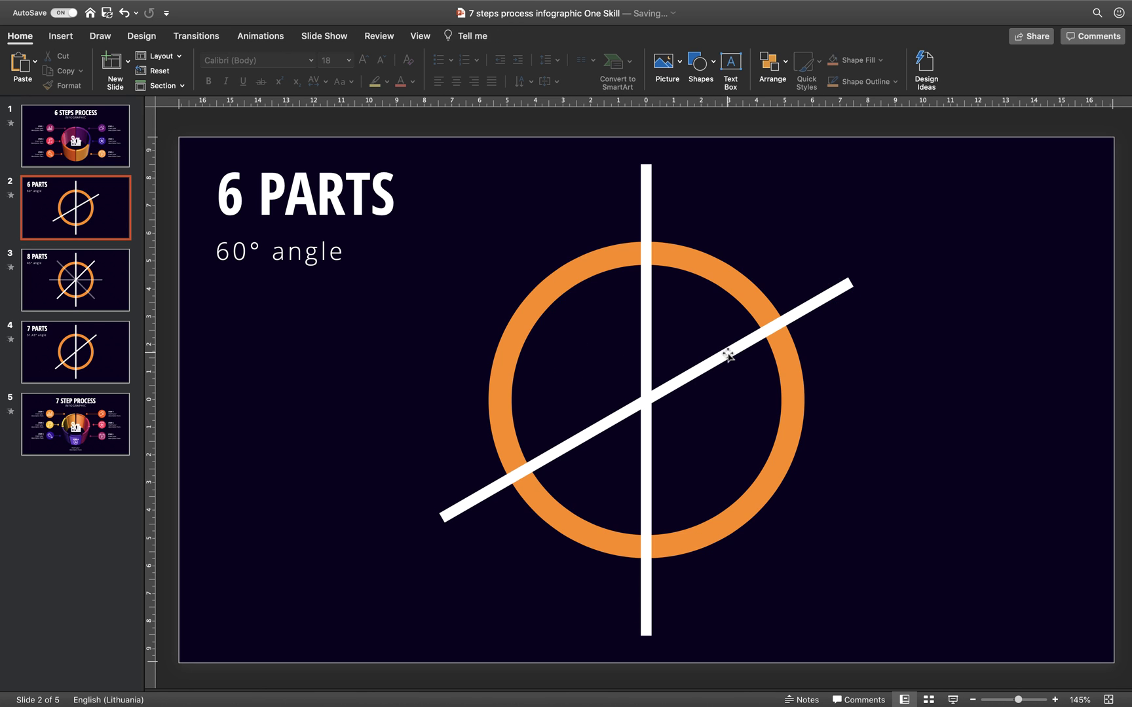
click(728, 354)
key(Delete)
drag(734, 291, 751, 283)
key(super+z)
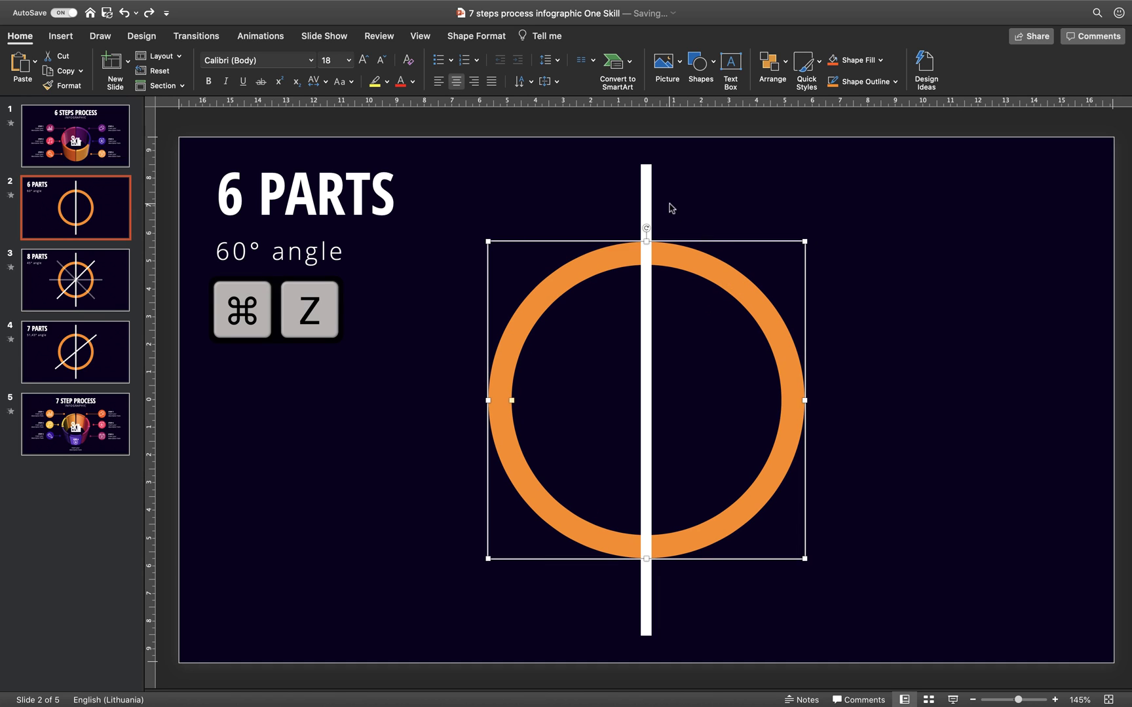
Duplicate the vertical line exactly over itself, rotate the copy to 60°, and go to slide 3
click(644, 192)
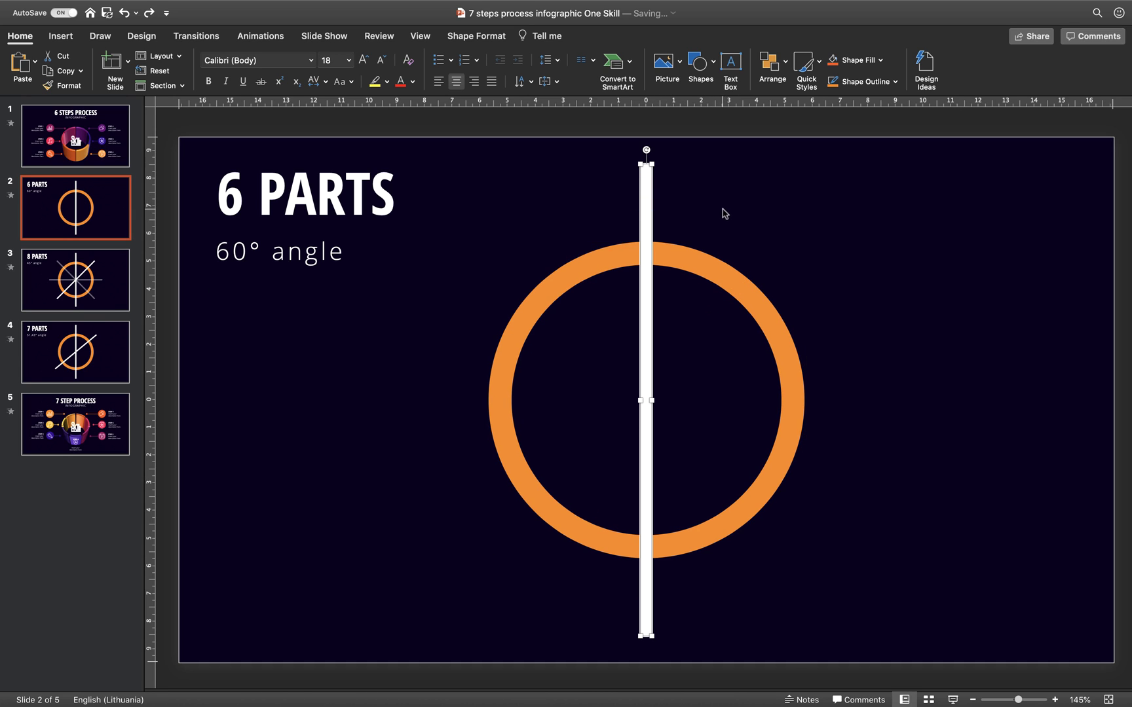
key(super+d)
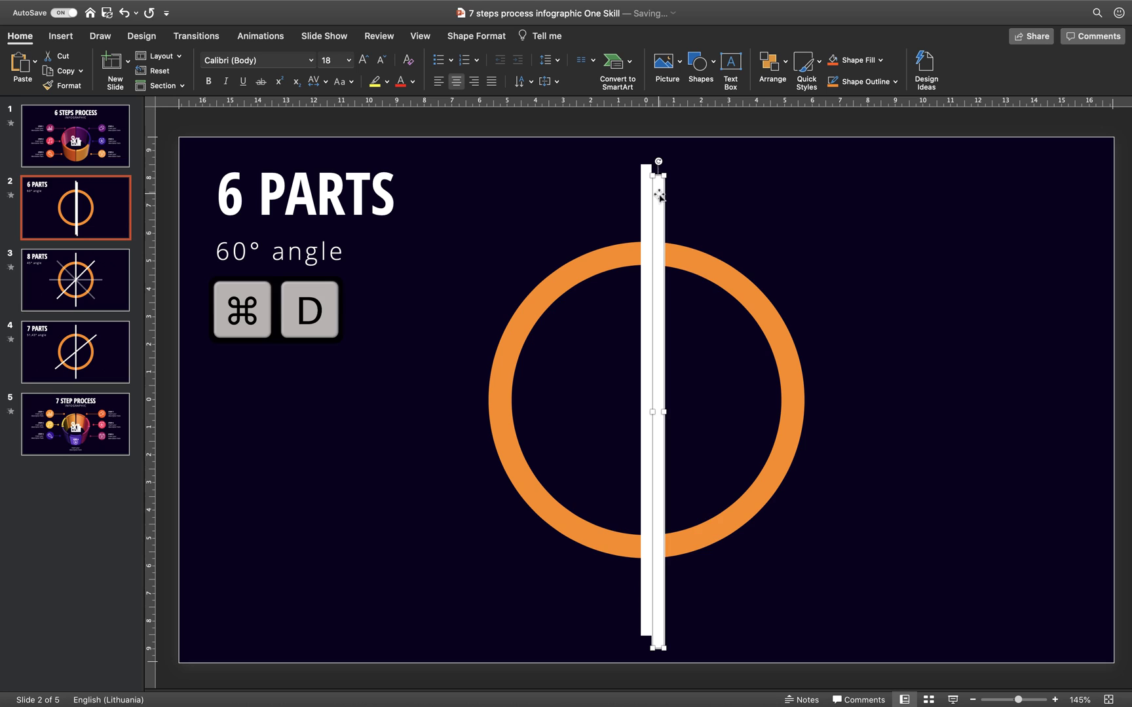
drag(660, 195, 717, 200)
drag(717, 202, 645, 191)
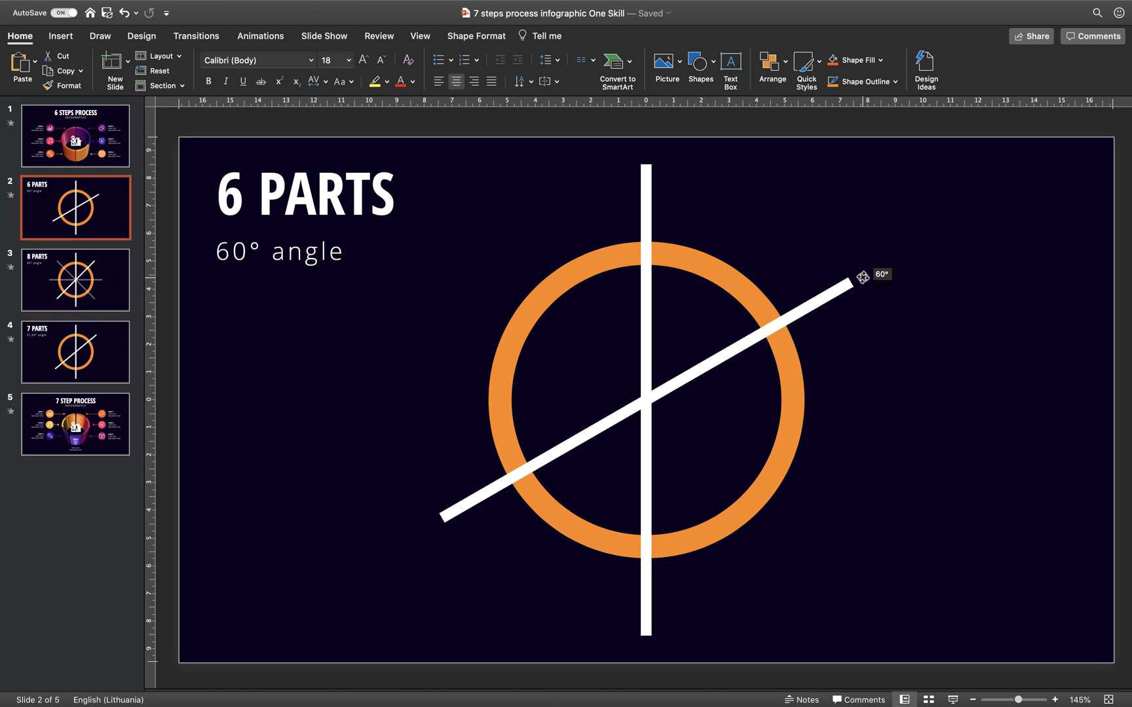
drag(863, 277, 863, 277)
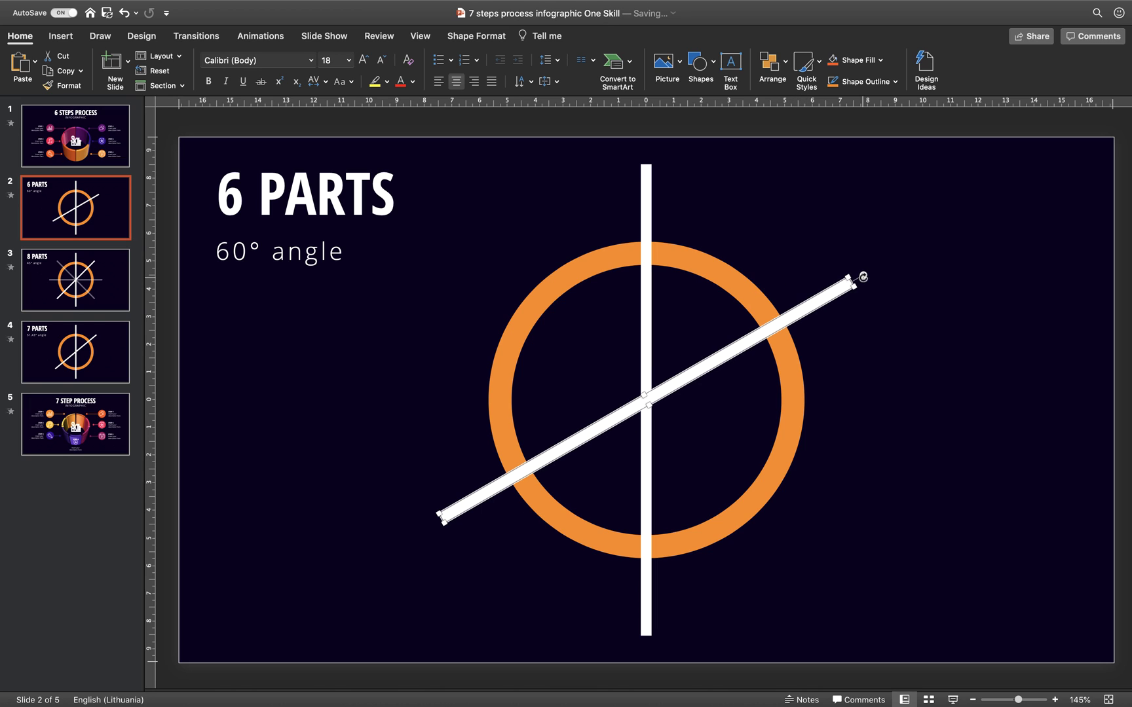
click(114, 278)
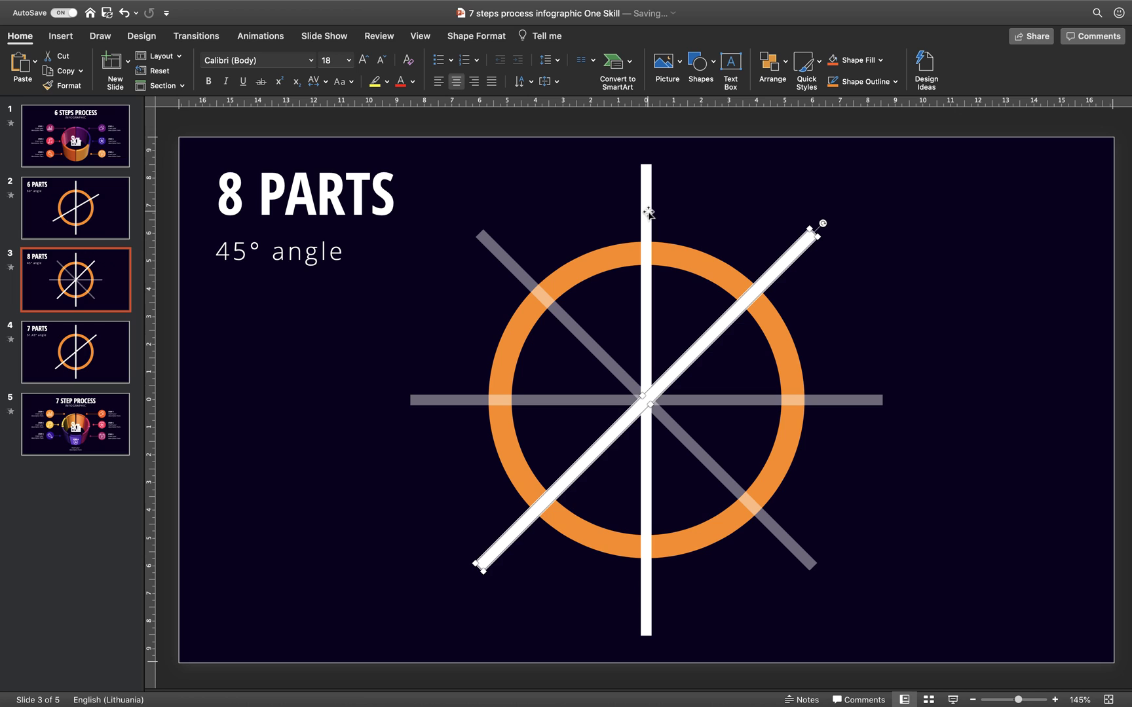
Union the four crossing lines into a single shape
shift+click(568, 321)
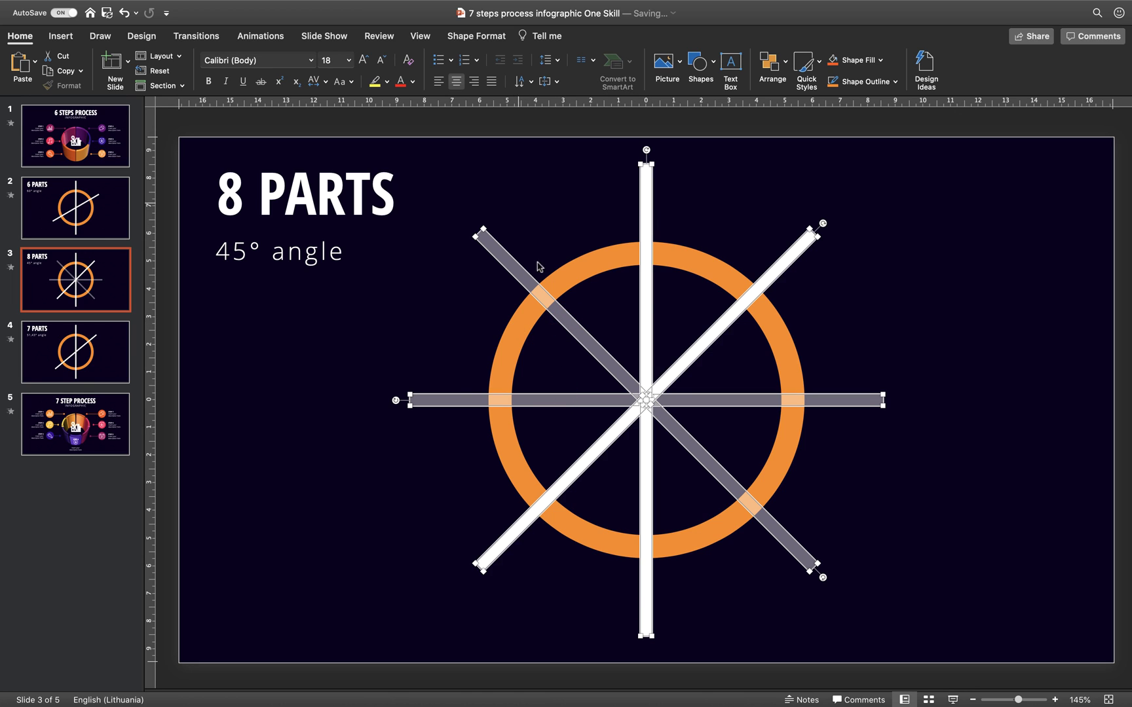
click(484, 37)
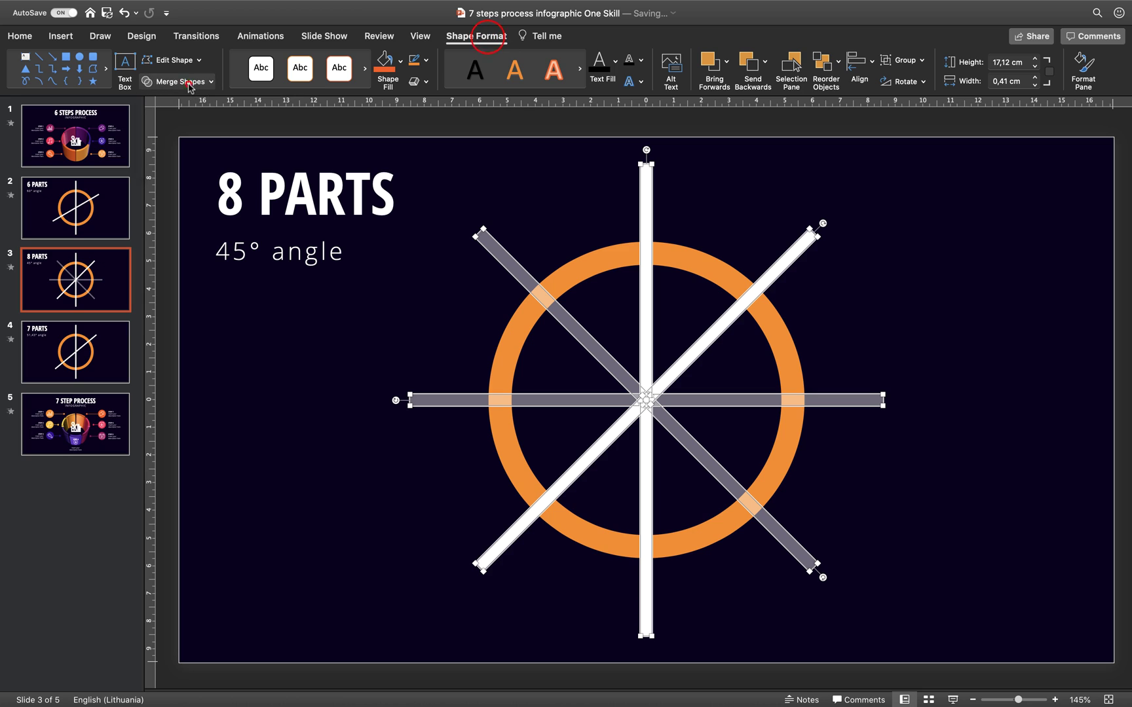
click(188, 82)
click(180, 101)
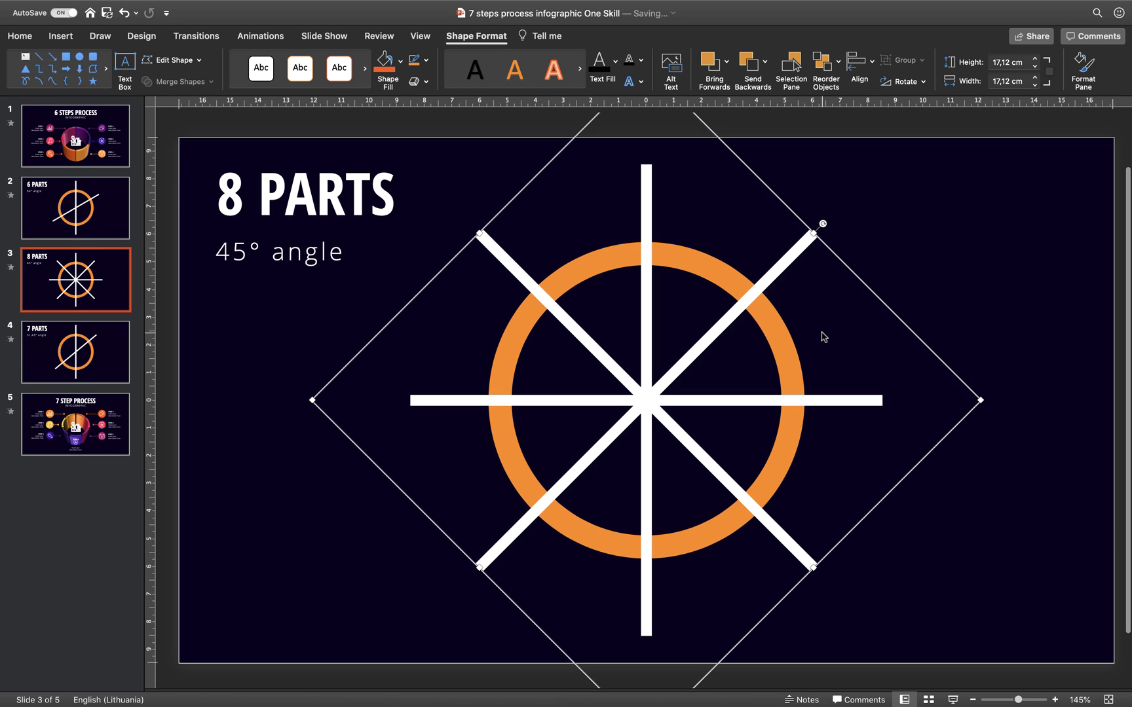
Fragment the orange ring together with the merged lines into separate pieces
shift+click(784, 338)
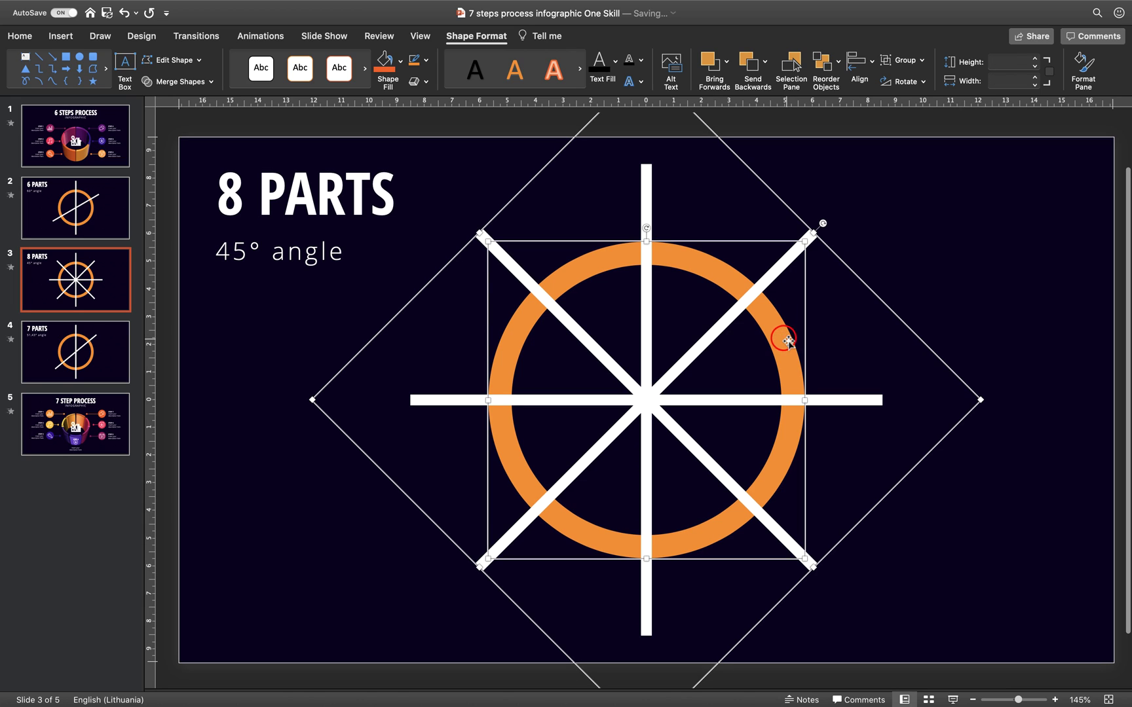
click(192, 82)
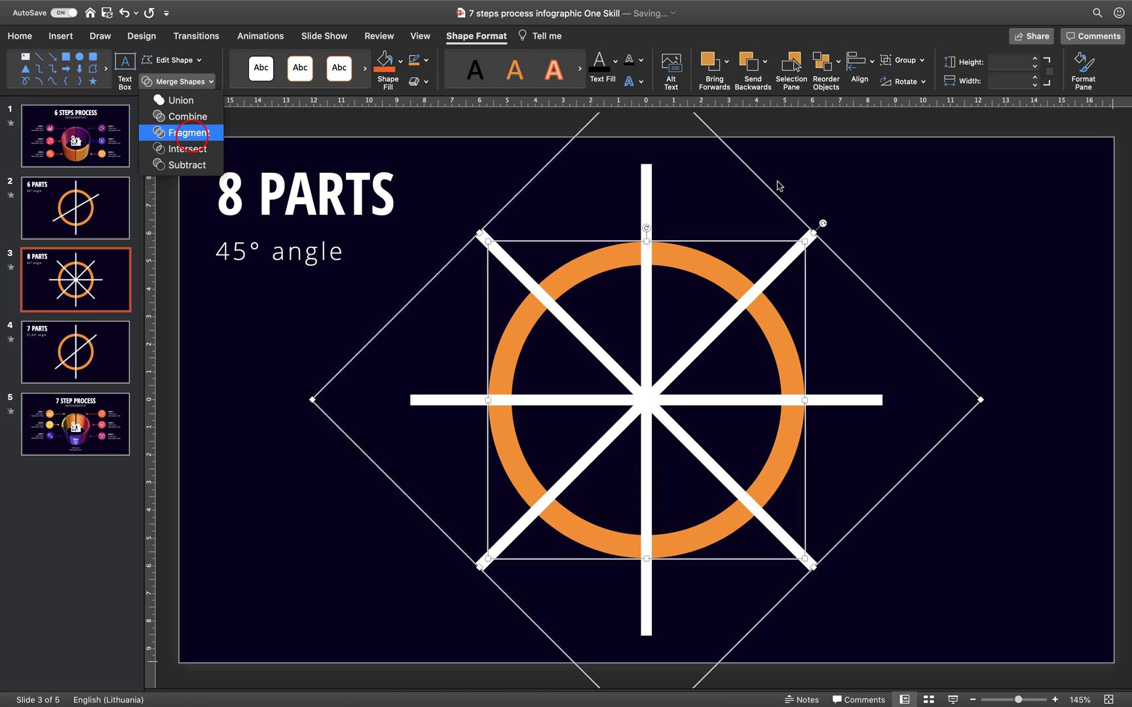
key(Return)
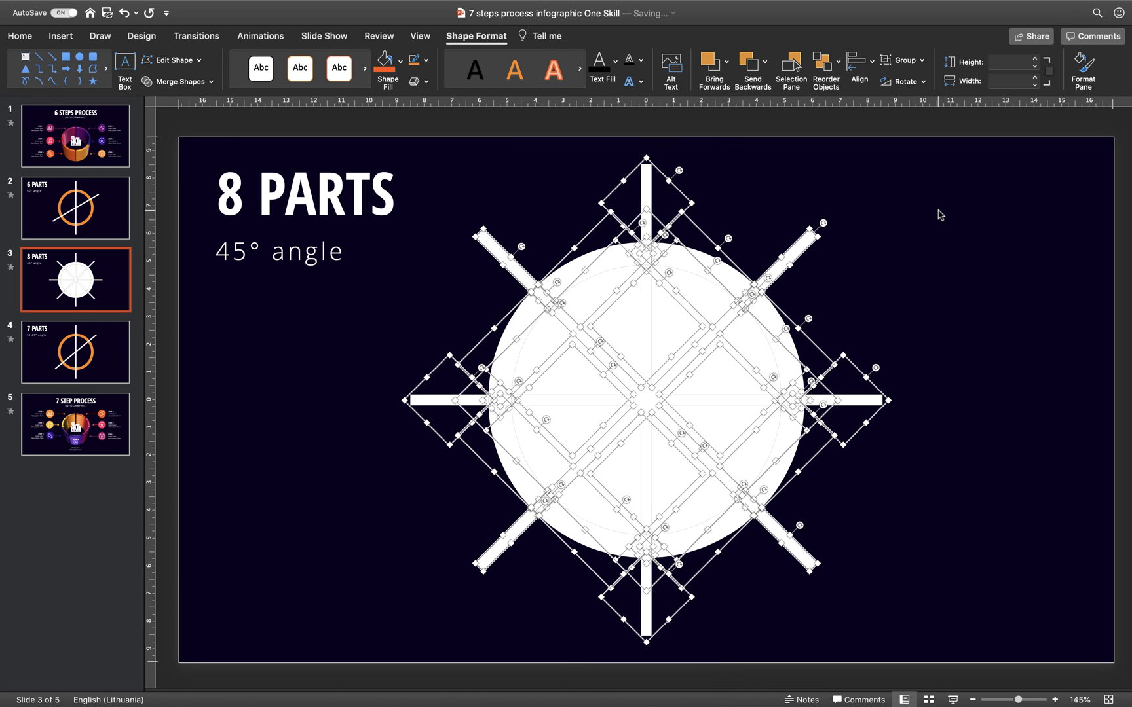
click(939, 211)
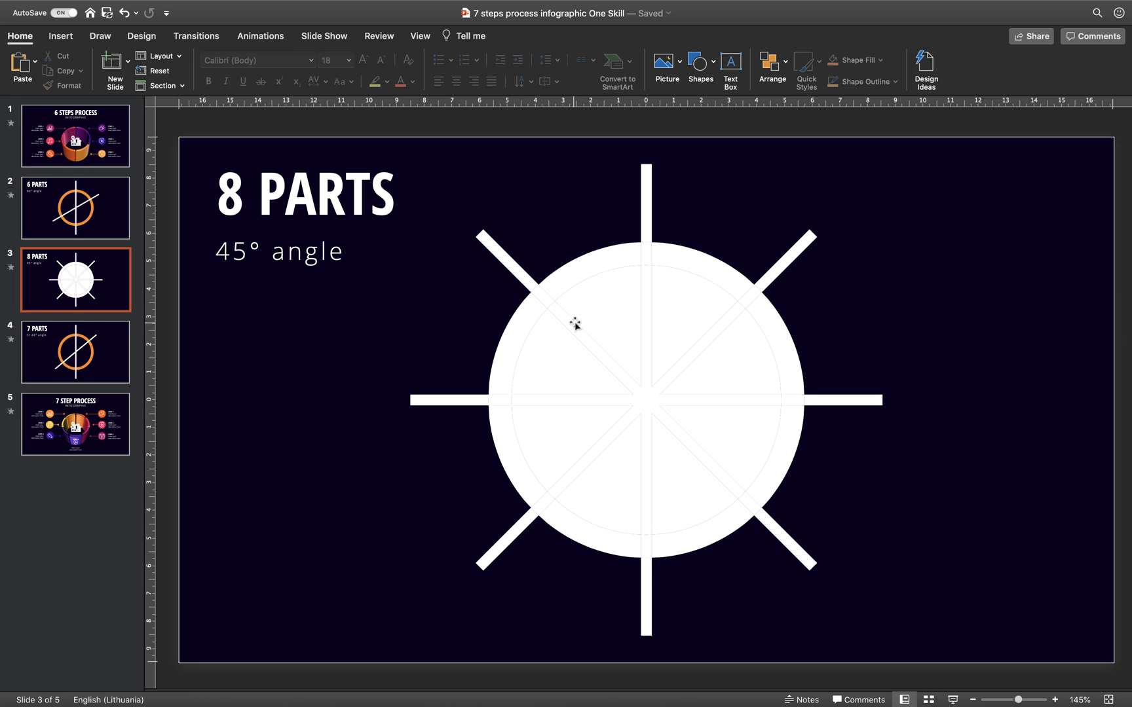
Select the eight ring segments and cut them off the slide
click(511, 341)
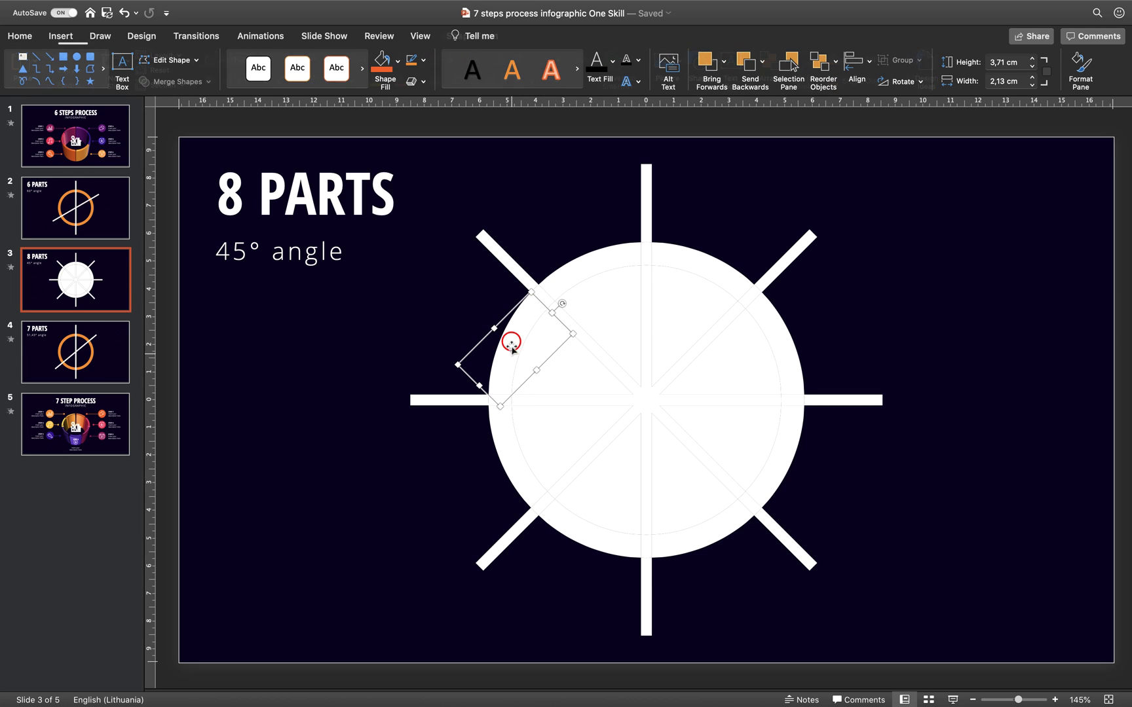
shift+click(513, 455)
shift+click(606, 538)
shift+click(693, 545)
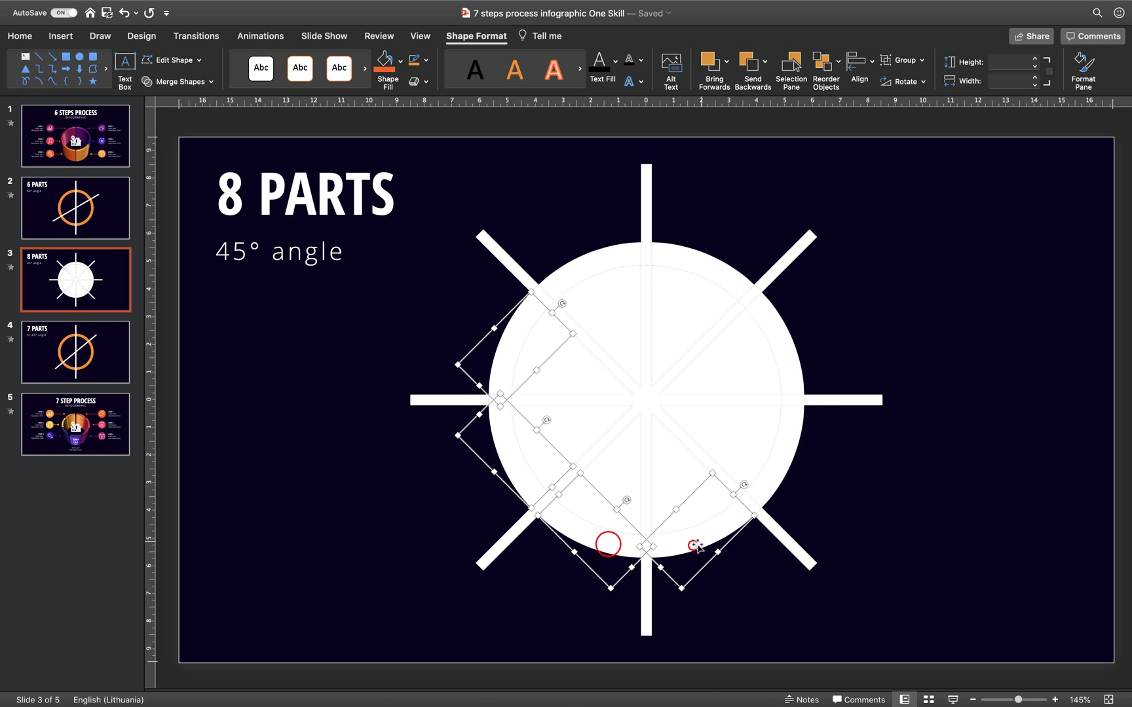
shift+click(786, 466)
shift+click(799, 364)
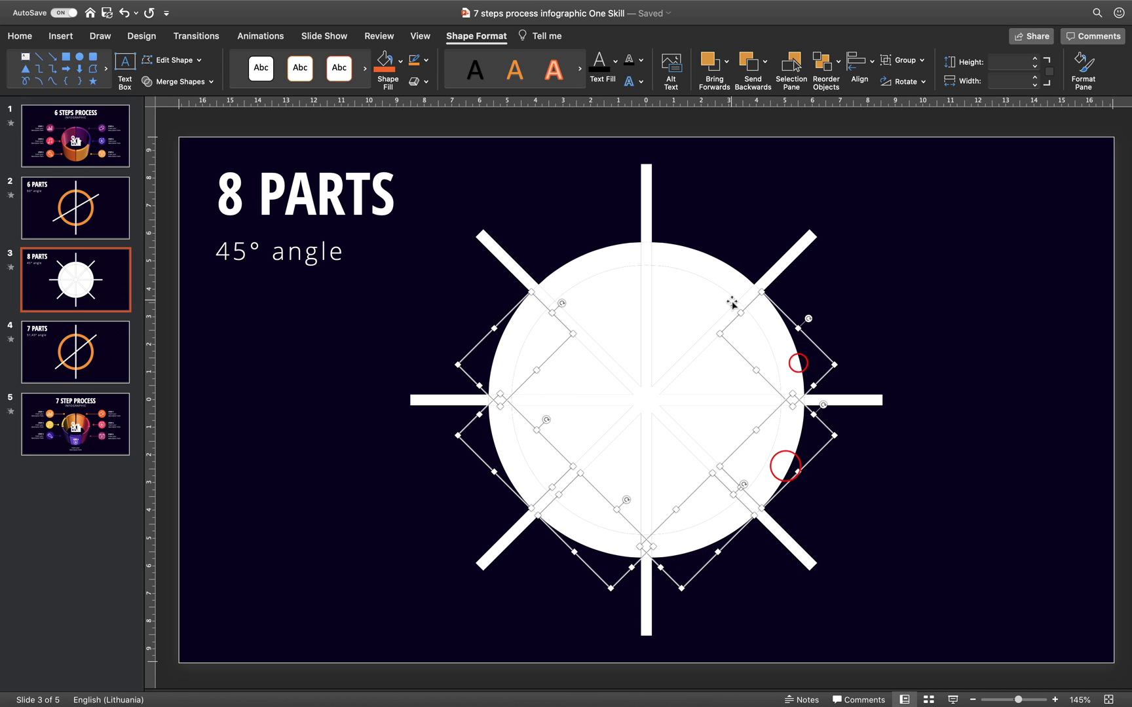
shift+click(706, 270)
shift+click(596, 265)
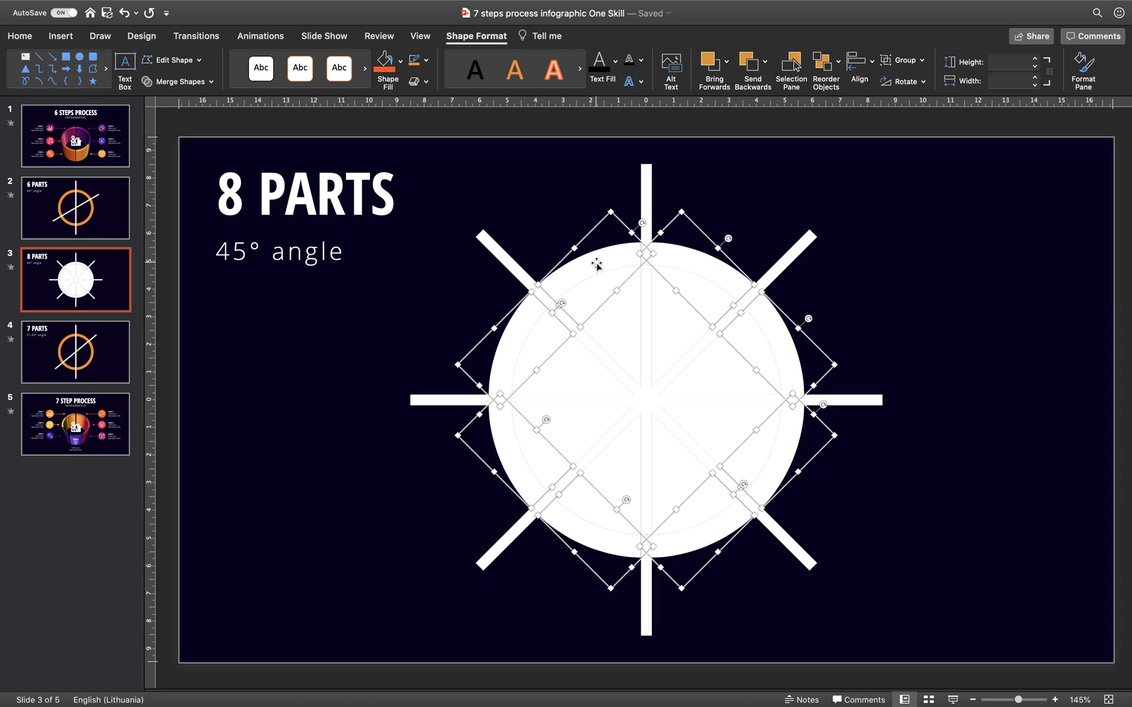
key(super+x)
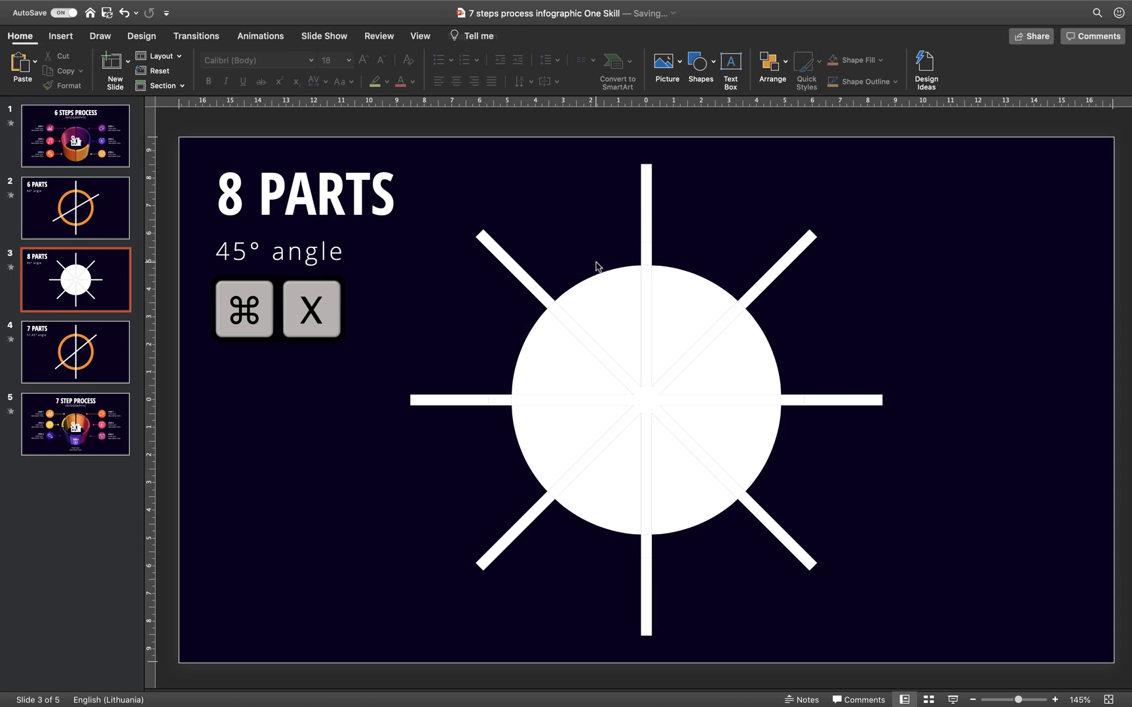
Remove the leftover circle and eight rays, then paste the ring segments back
drag(980, 151, 376, 664)
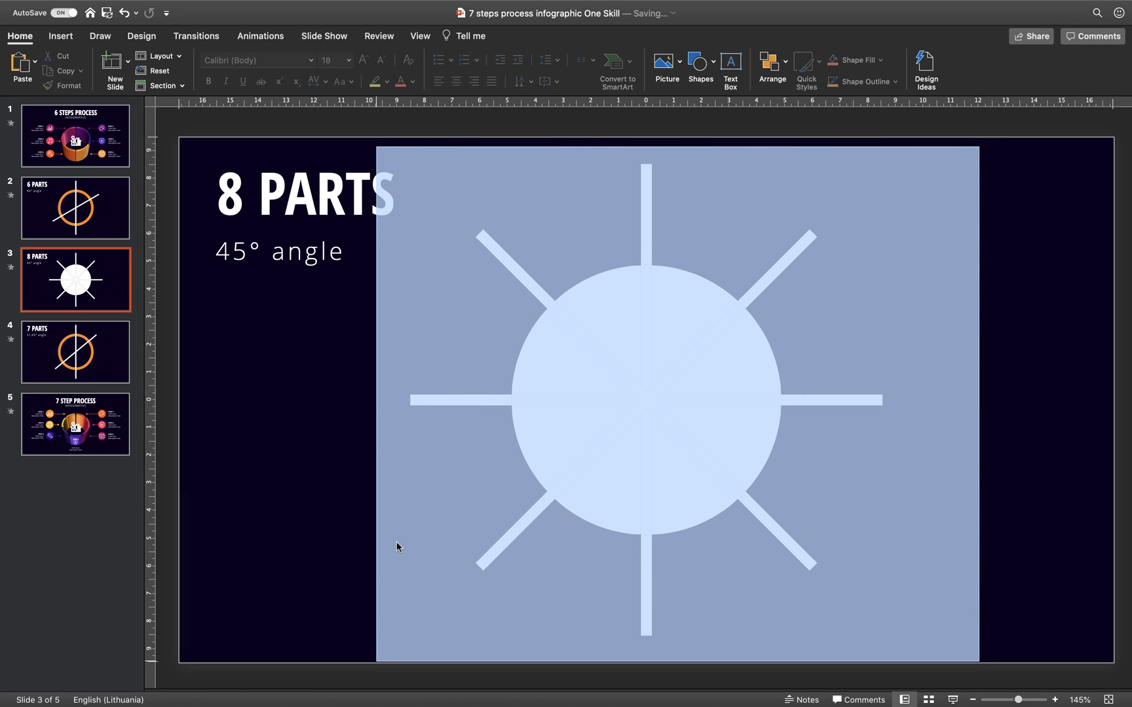
drag(400, 502, 405, 490)
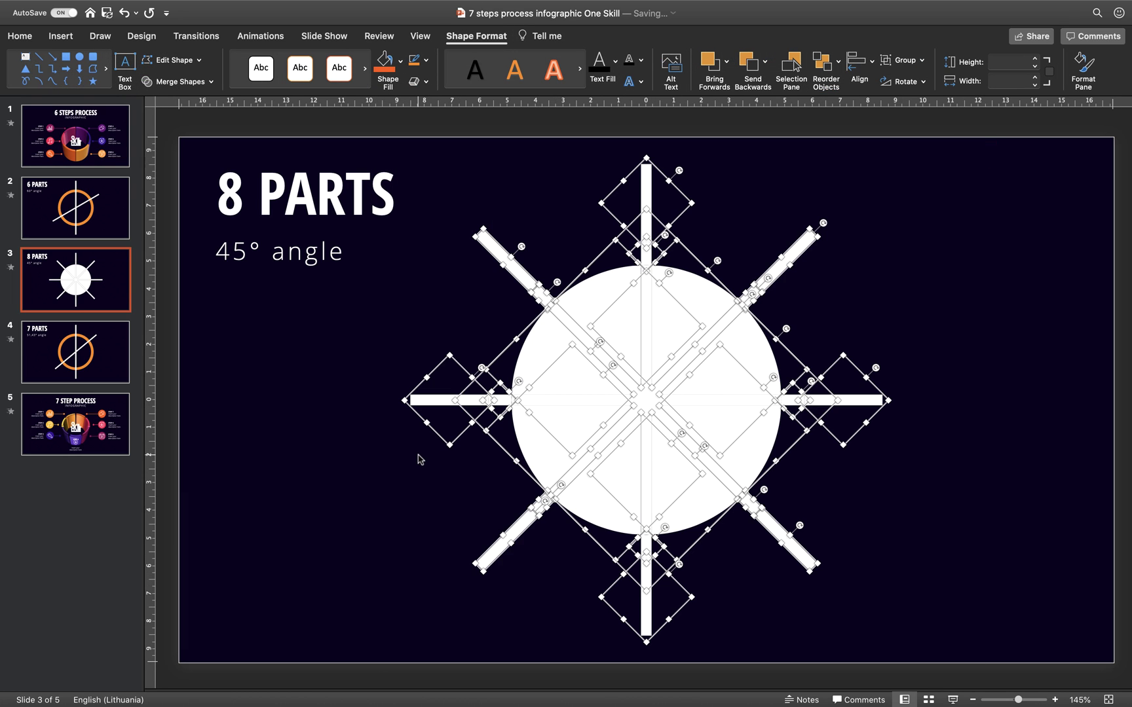
key(super+x)
key(super+v)
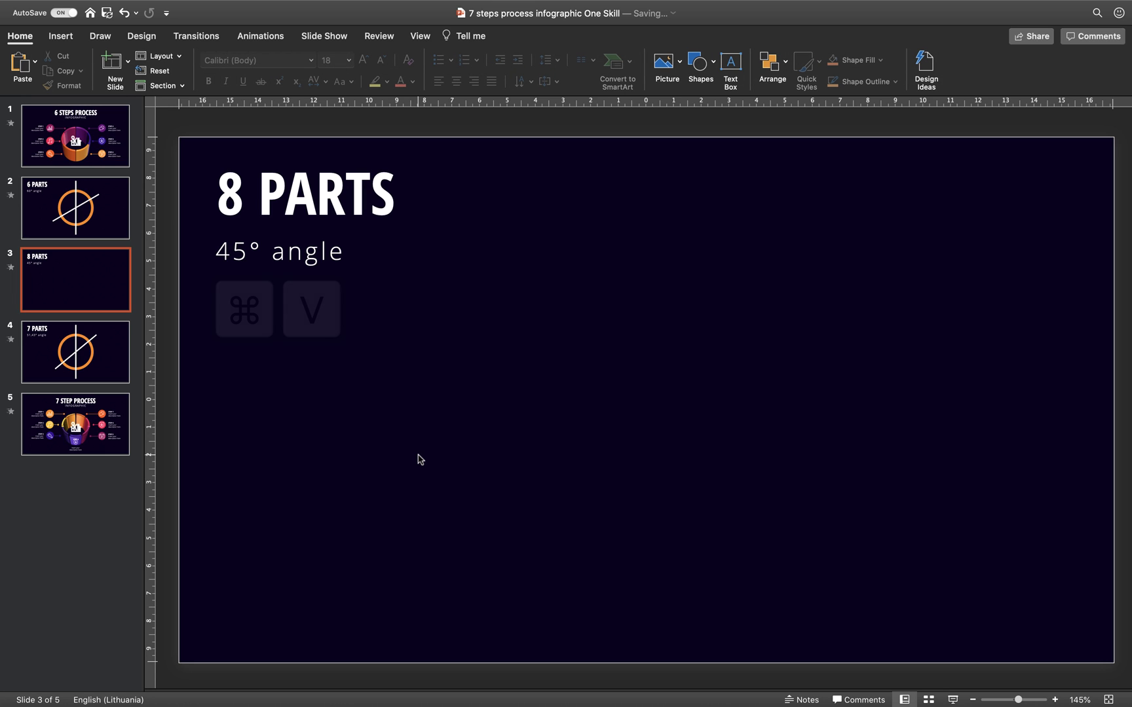
click(814, 190)
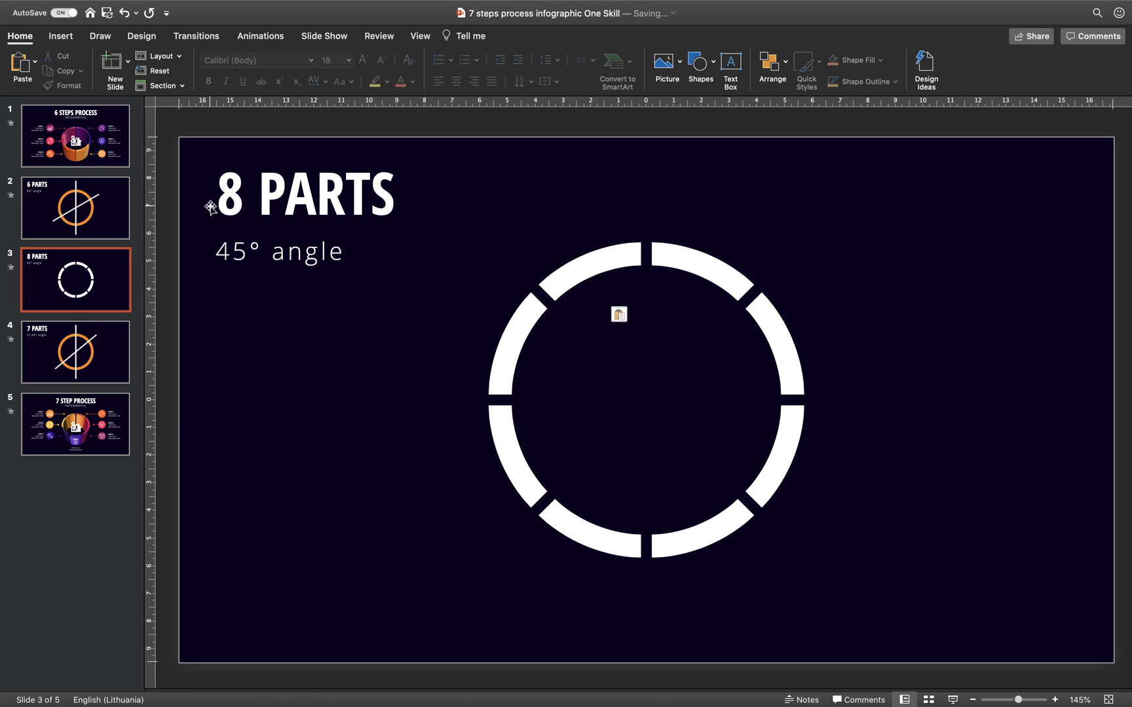
On the 7 PARTS slide, check the title and the 51,43° angle subtitle
click(101, 362)
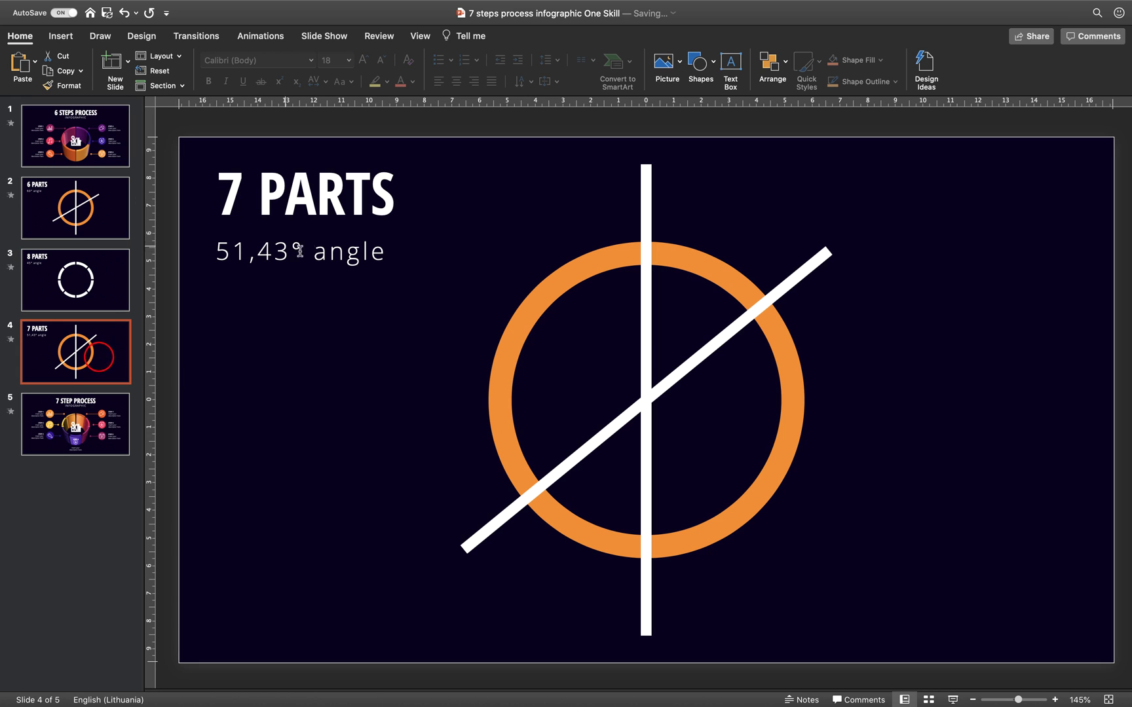
click(241, 186)
double_click(241, 185)
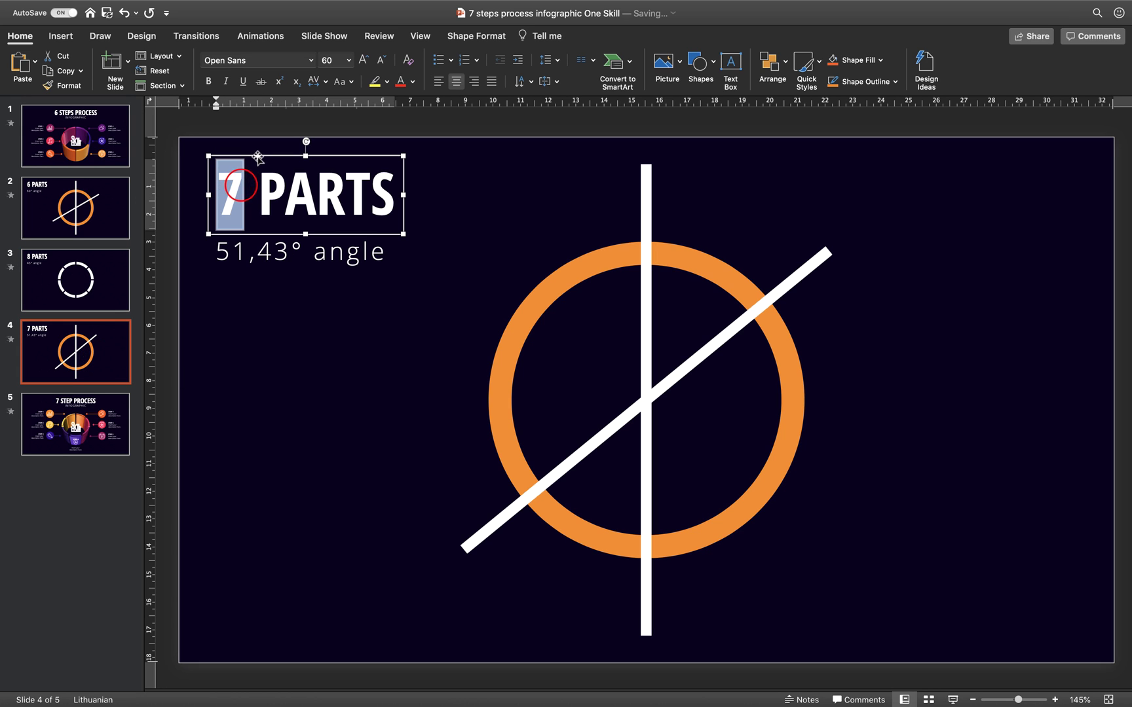
click(305, 251)
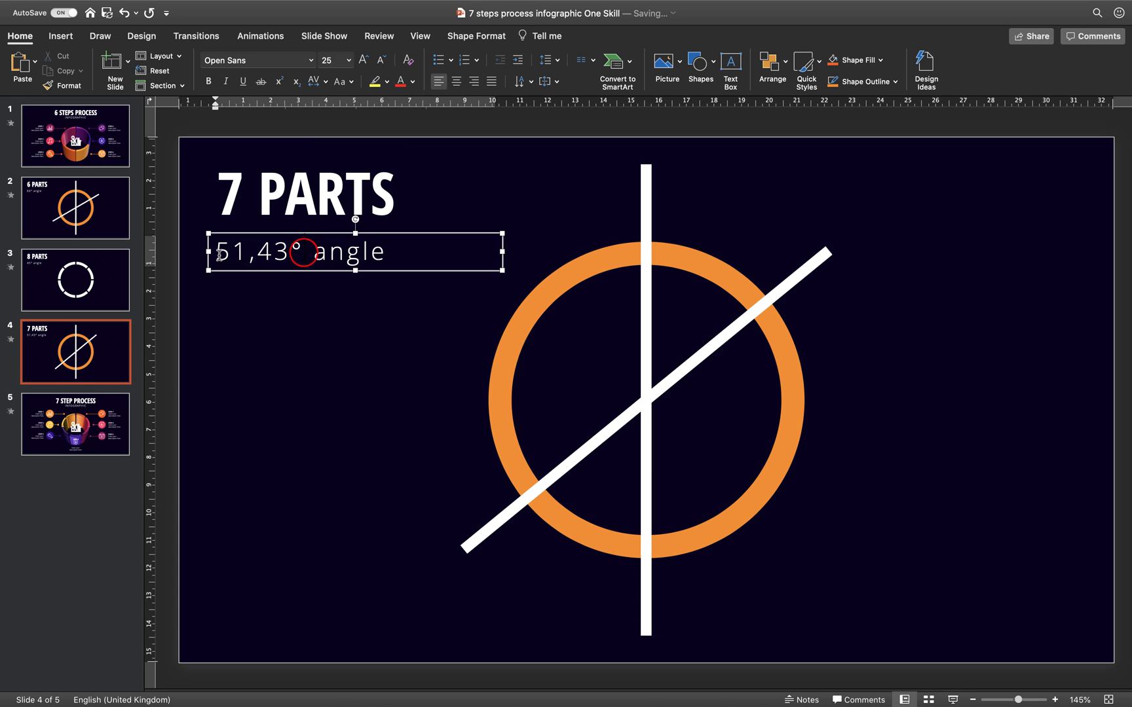
Rotate the diagonal white line to 51°, confirming it in More Rotation Options
click(822, 254)
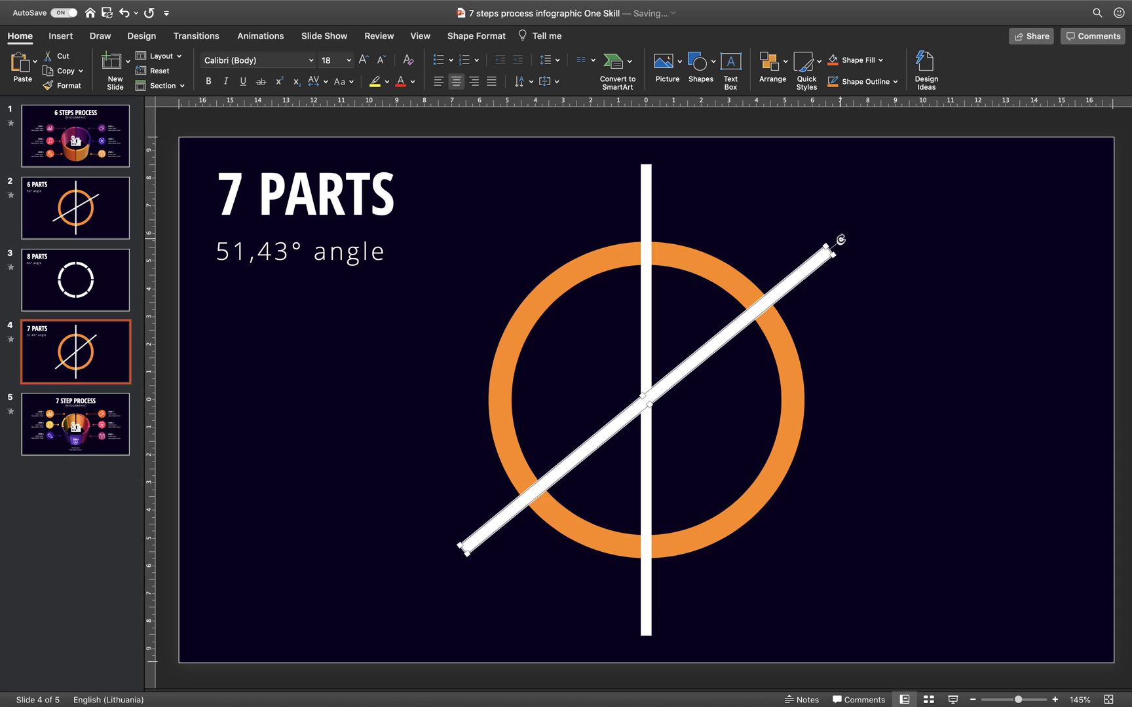
drag(841, 240, 845, 288)
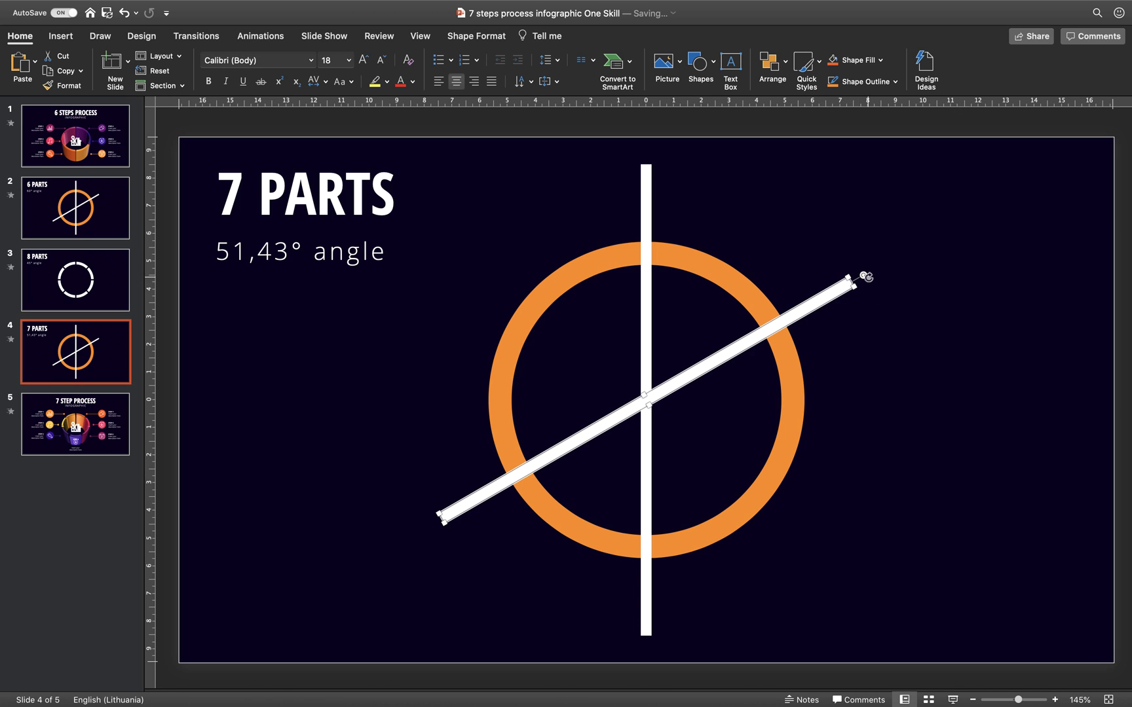
drag(865, 275, 840, 246)
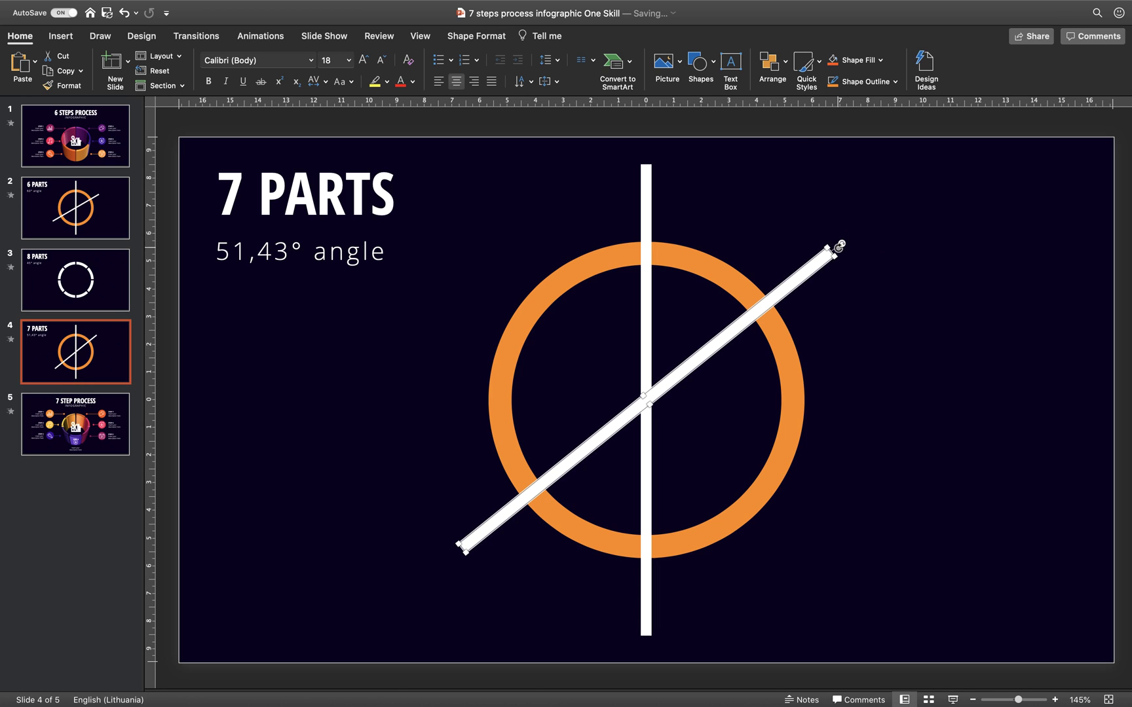
click(769, 62)
mouse_move(827, 323)
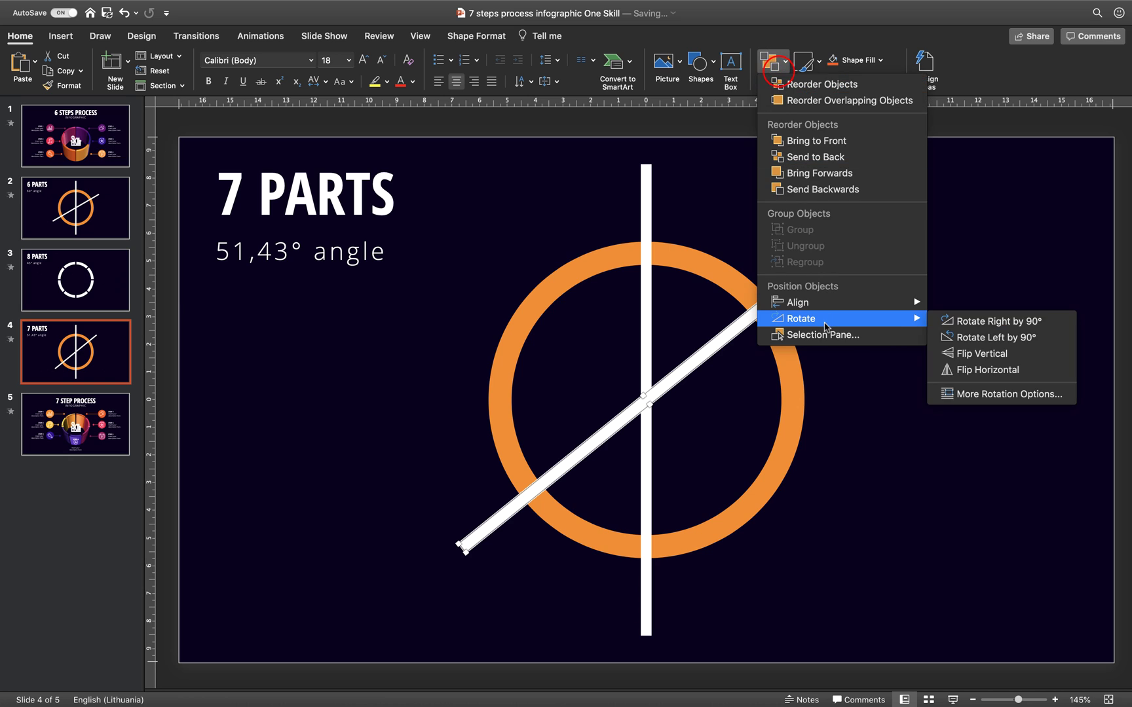
click(992, 395)
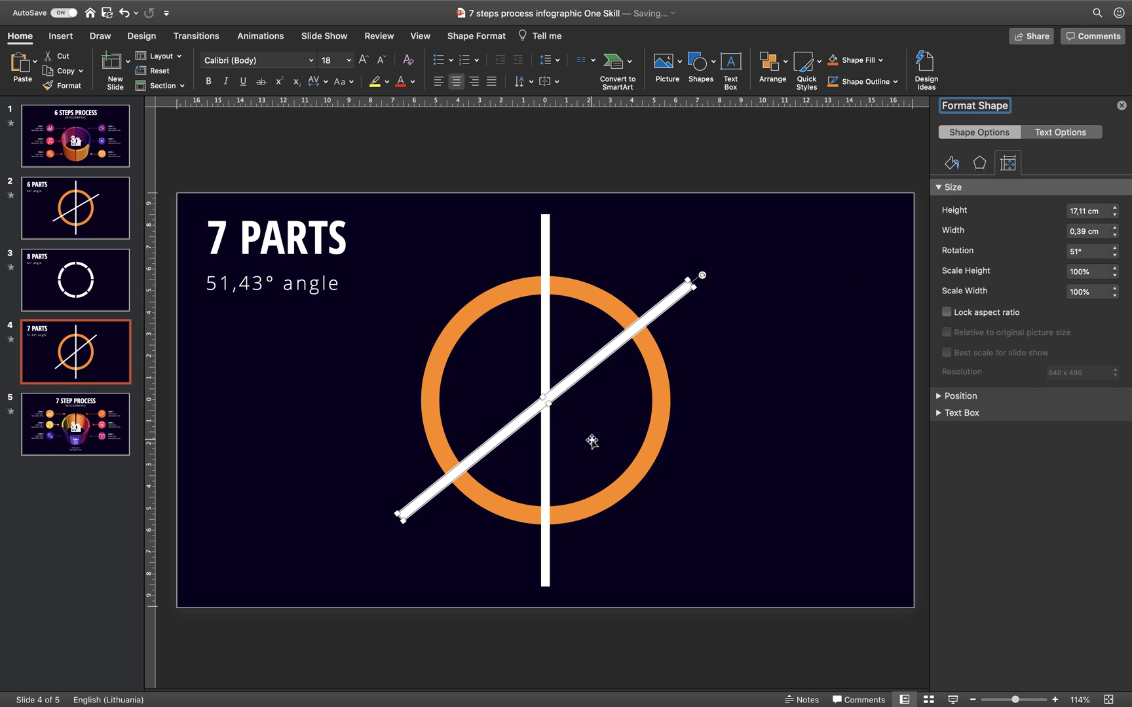
click(1121, 106)
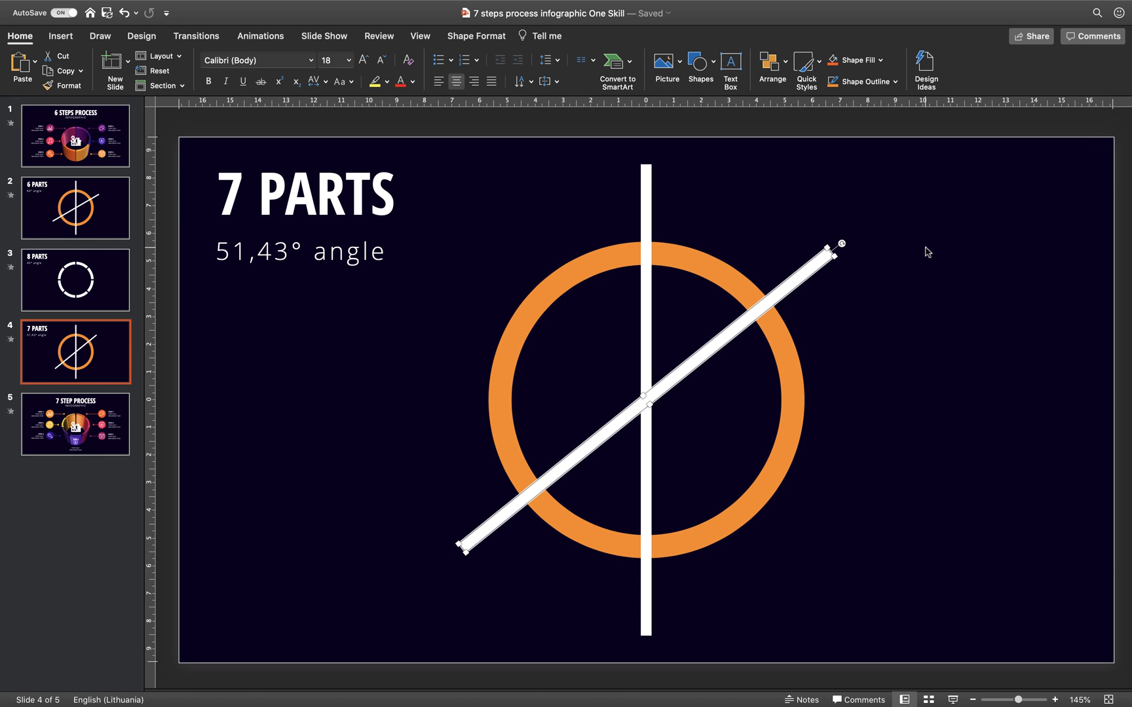
In Inkscape's Document Properties, uncheck Show page border
key(super+Tab)
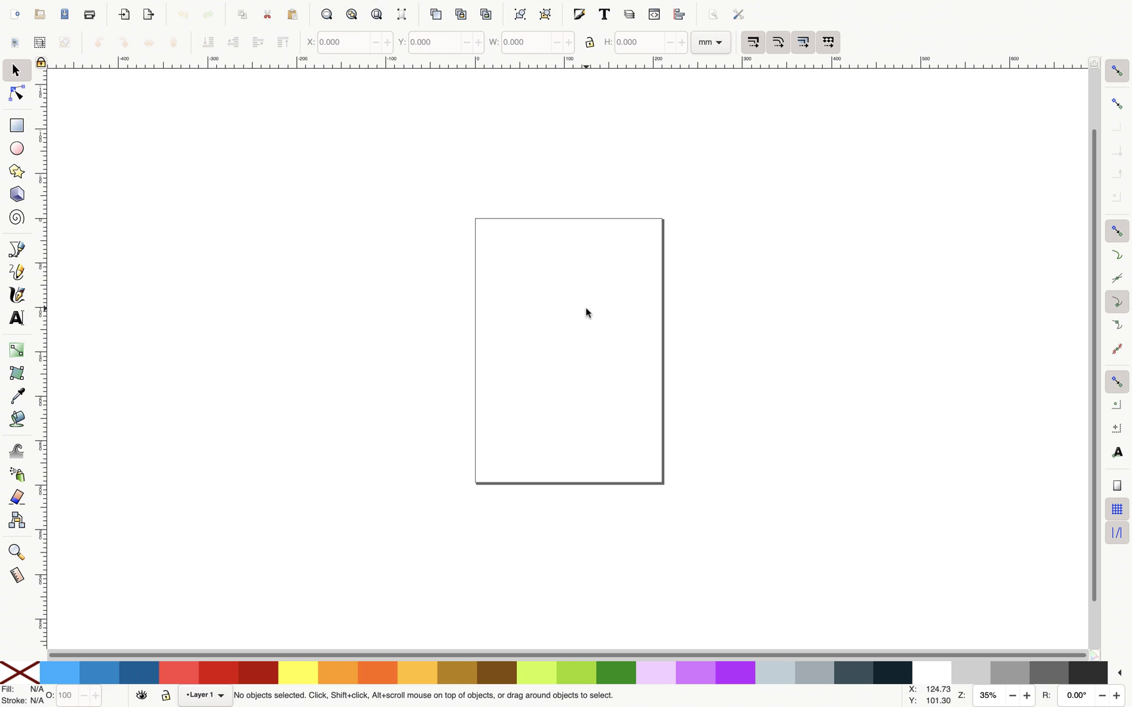
key(super+Tab)
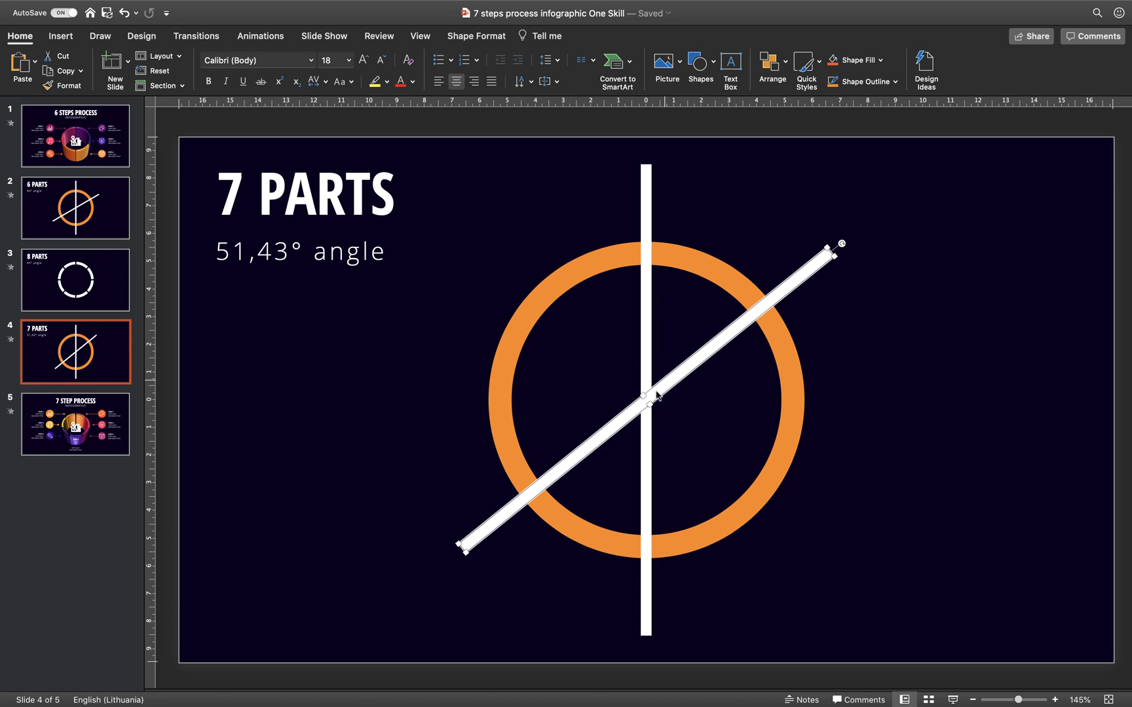
key(super+Tab)
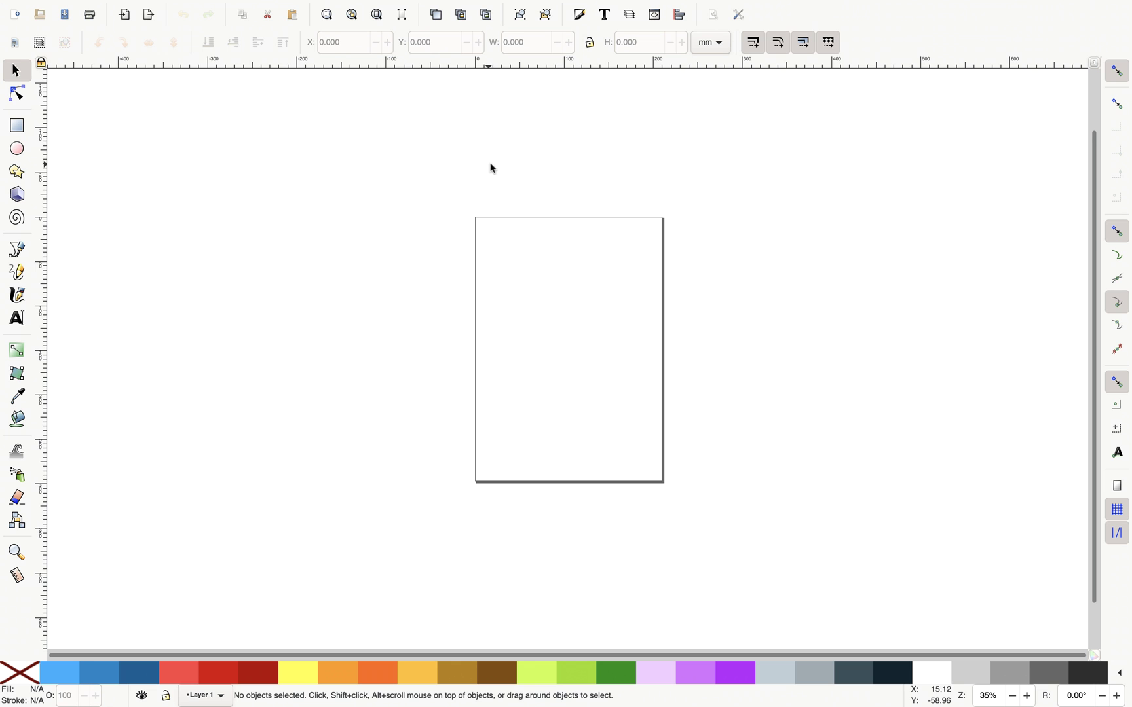
click(713, 14)
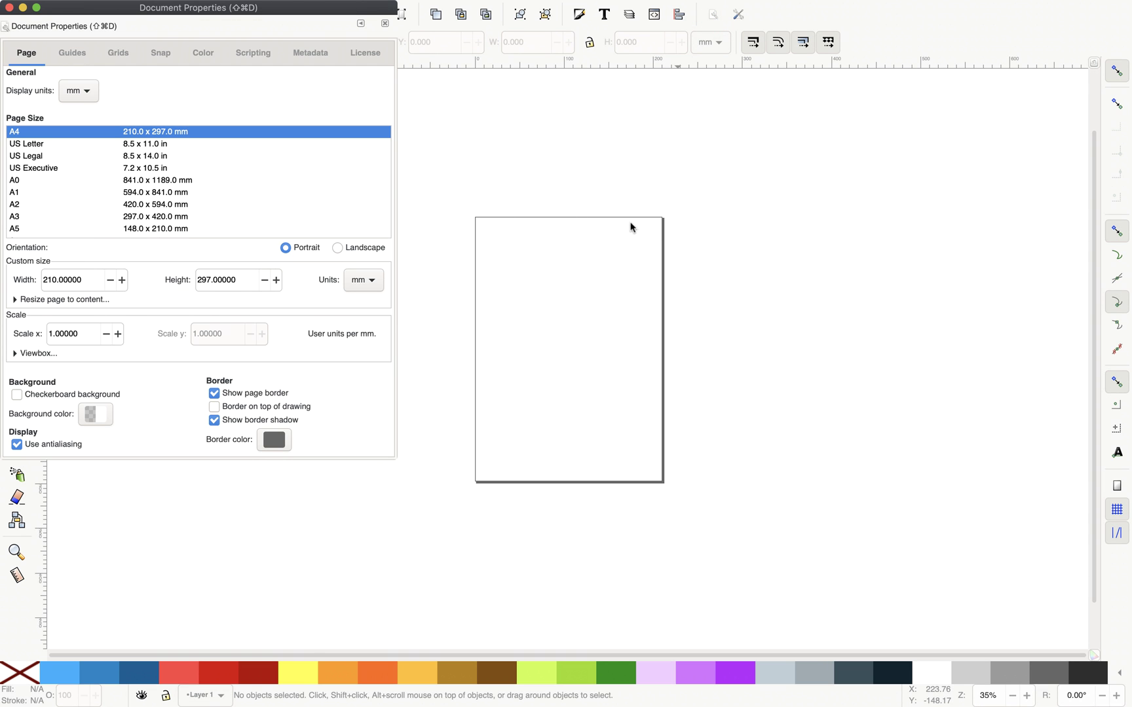
click(214, 394)
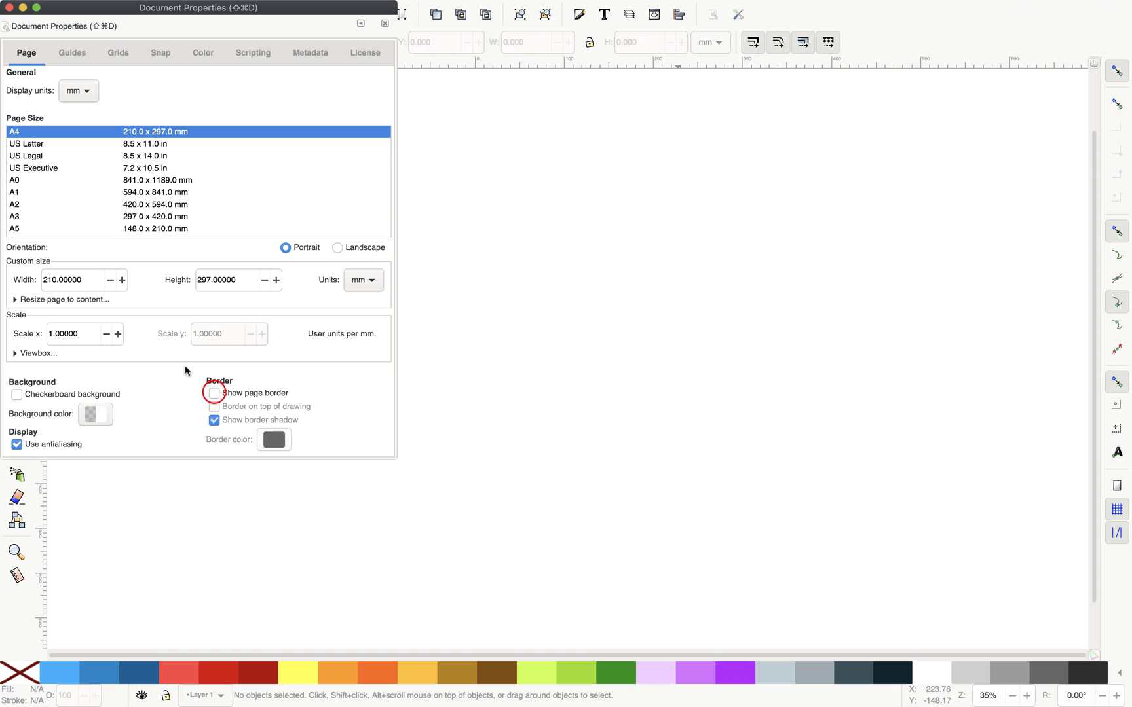
drag(124, 9, 451, 133)
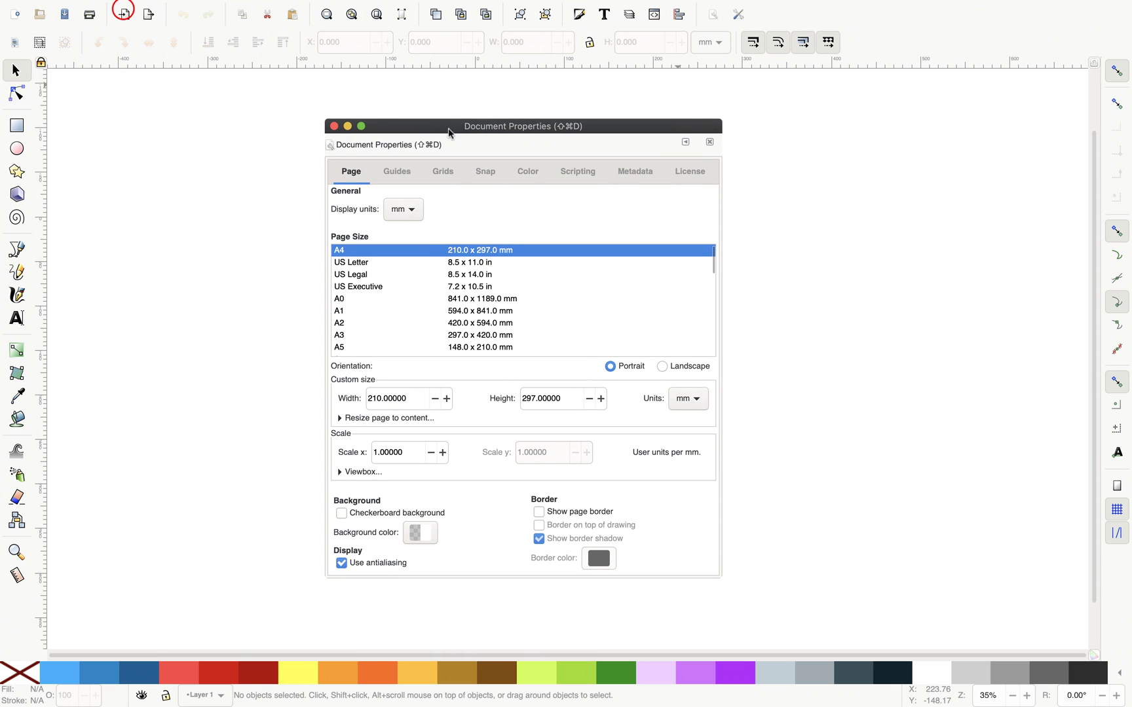
click(334, 126)
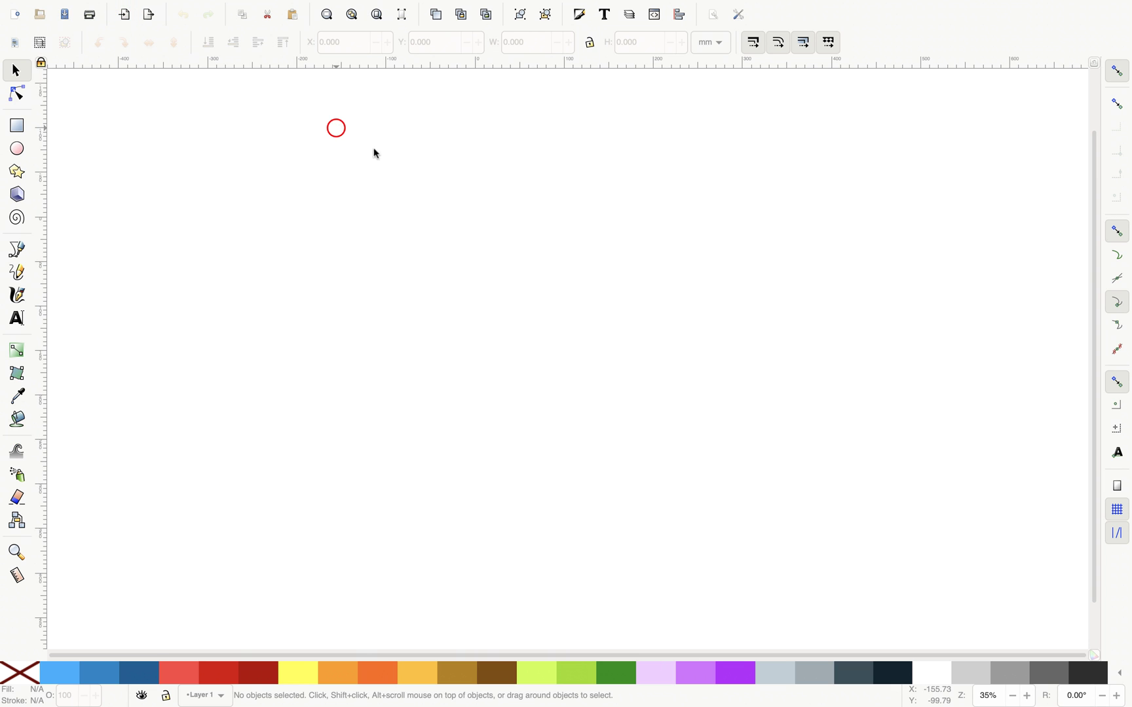
Draw a tall, thin rectangle above the canvas centre
click(25, 128)
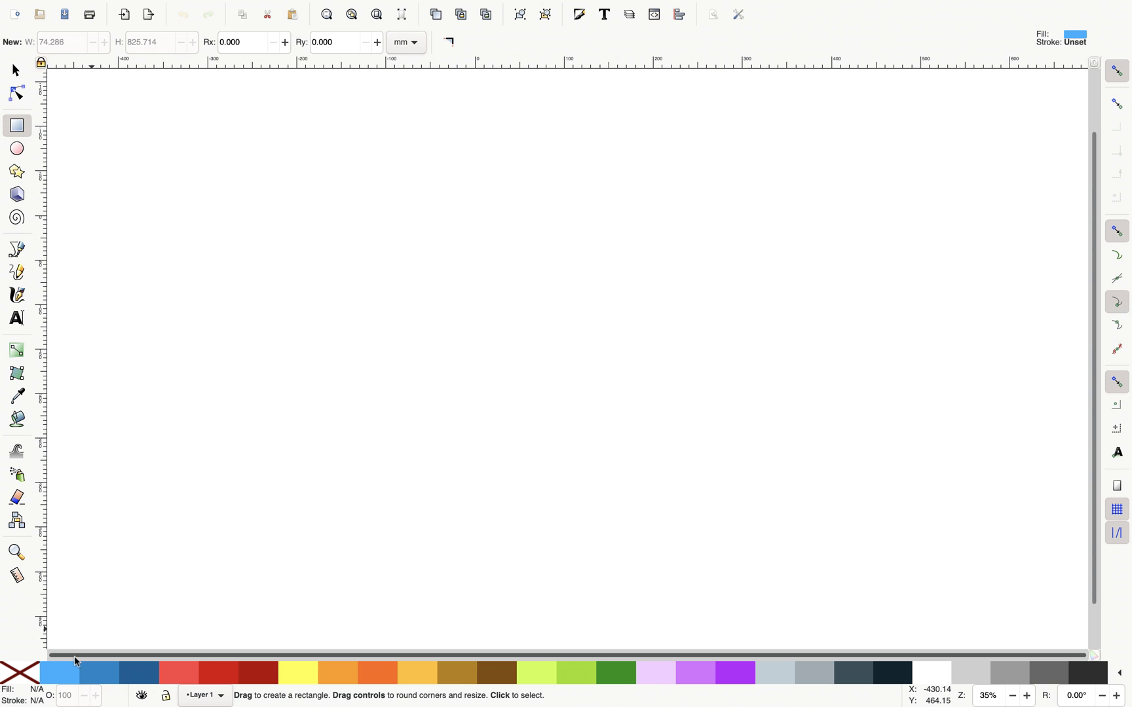
drag(510, 145, 529, 324)
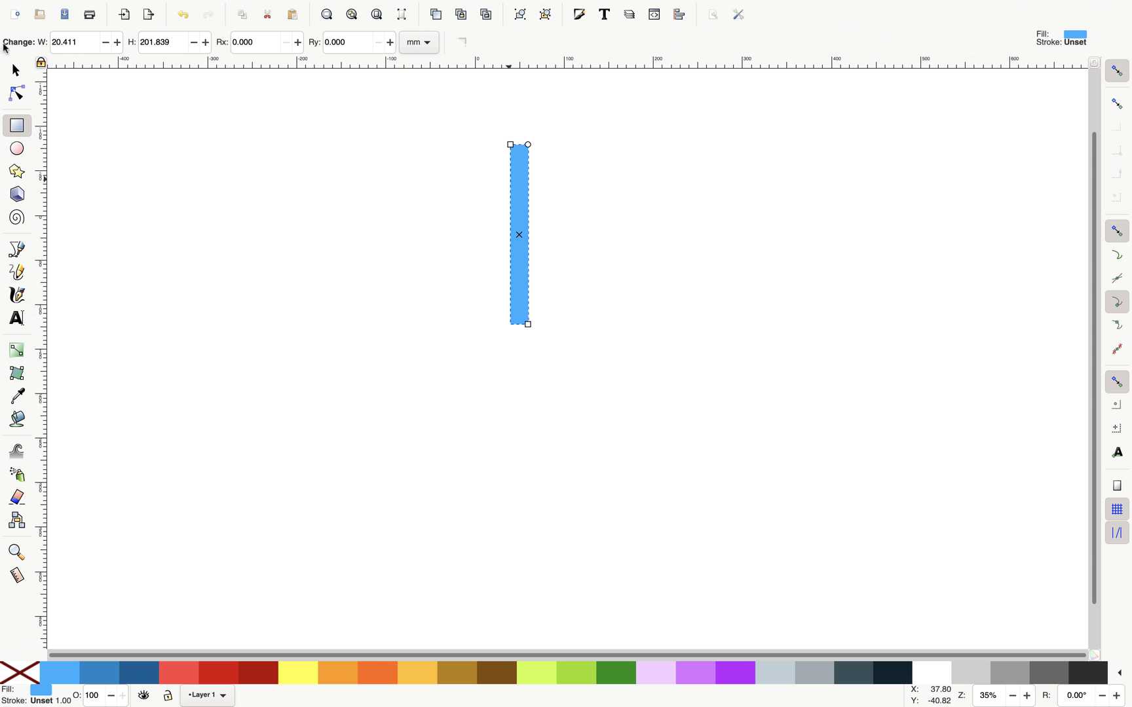
click(15, 70)
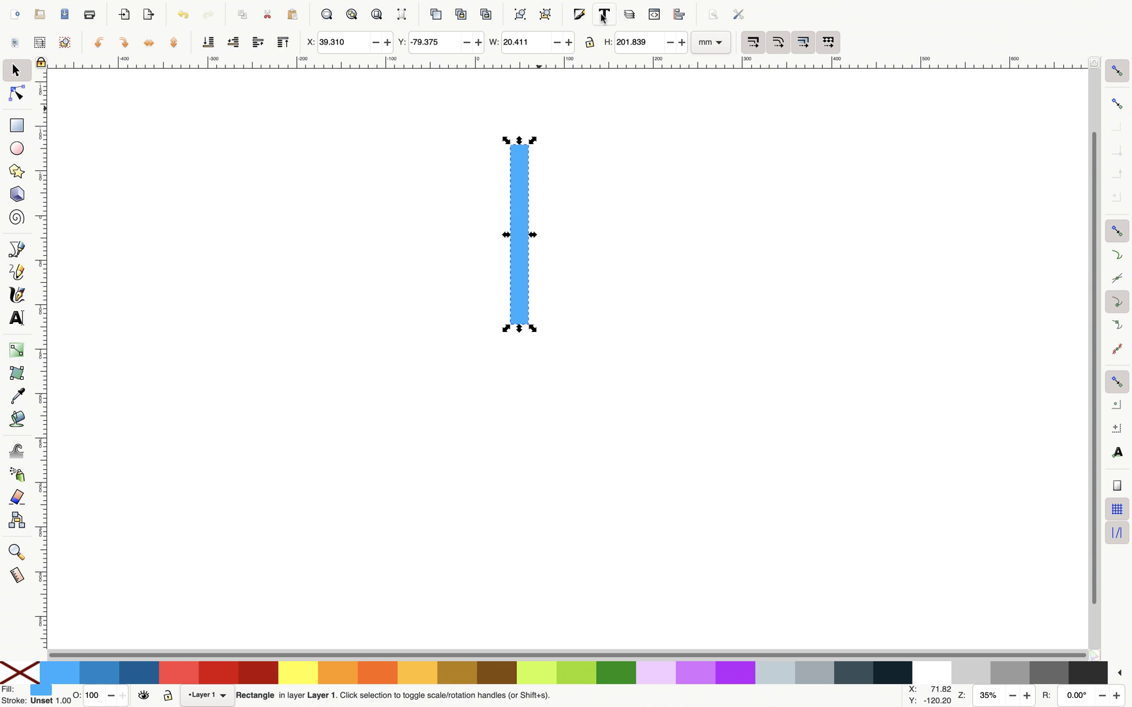
Lower the rectangle's fill alpha to 43 in Fill and Stroke
click(579, 14)
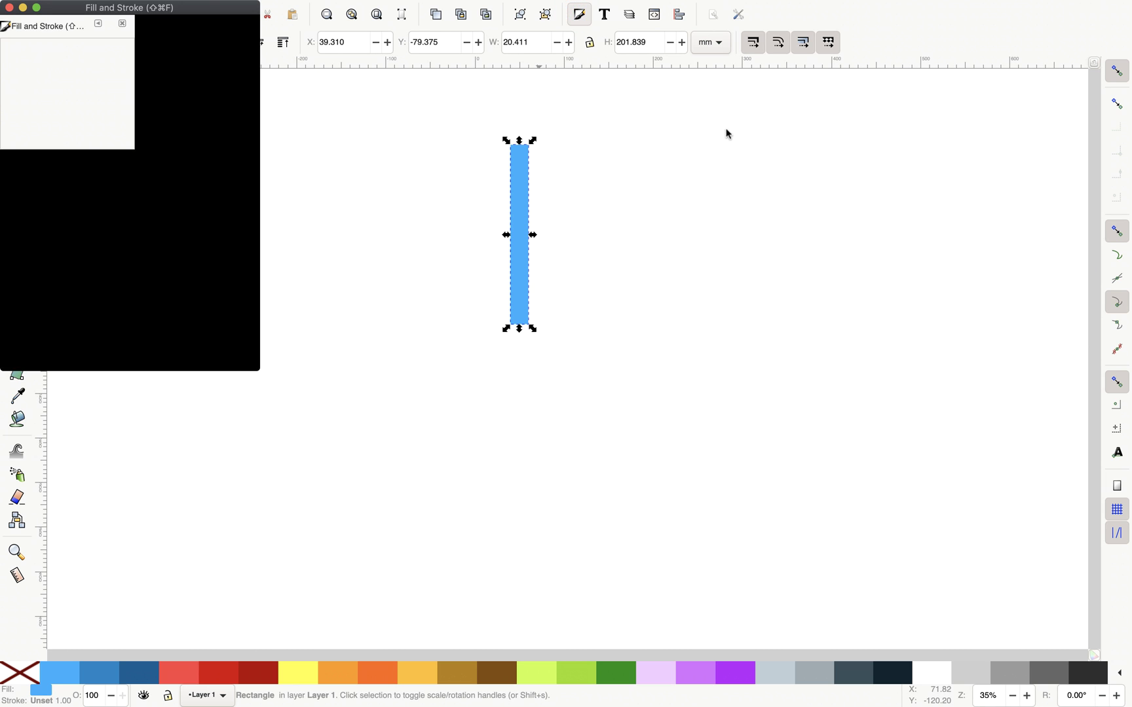
mouse_move(200, 13)
mouse_down()
mouse_move(274, 97)
mouse_move(366, 102)
mouse_up()
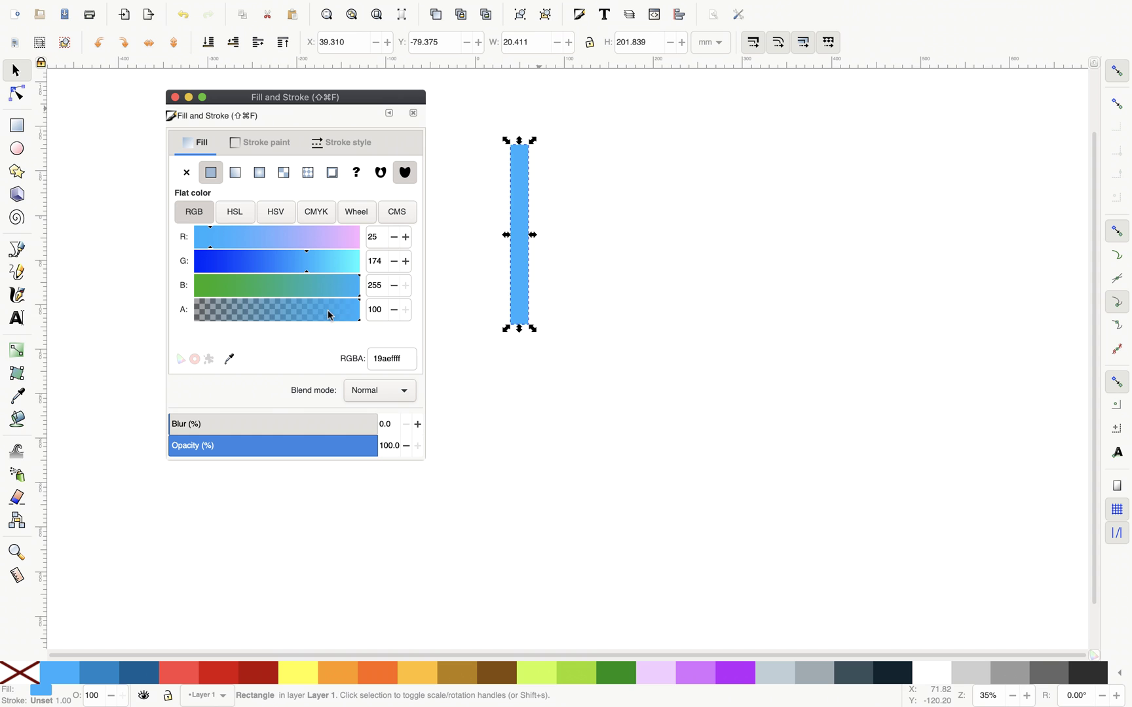
drag(330, 316, 268, 314)
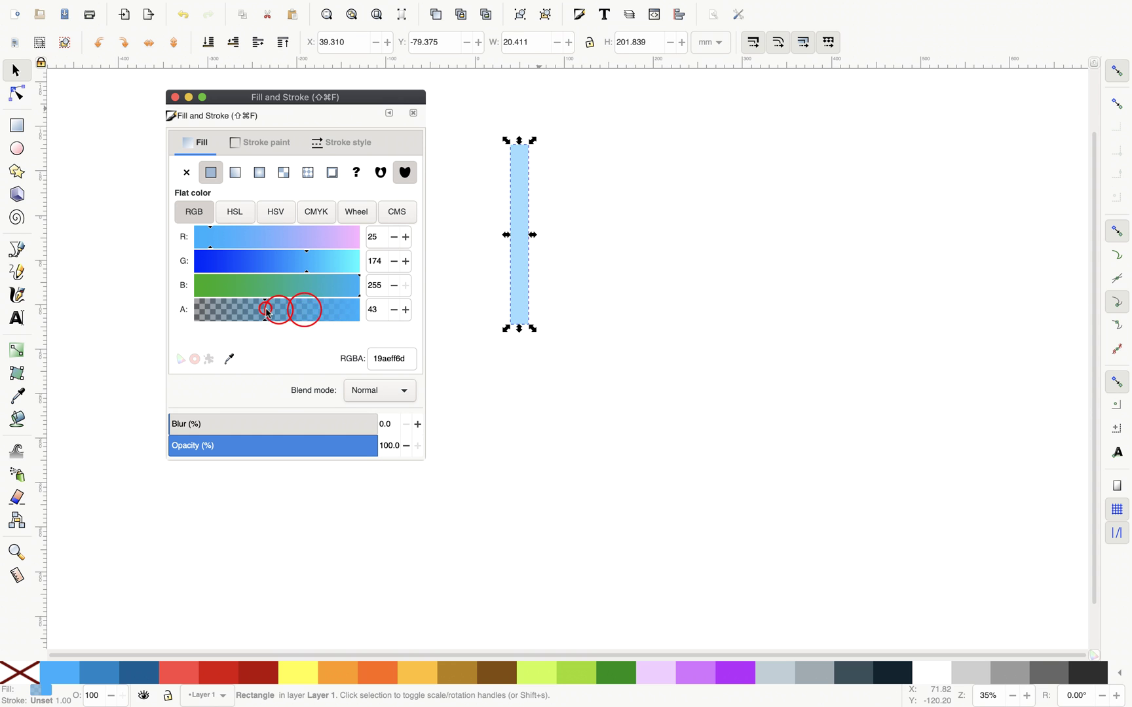
click(175, 97)
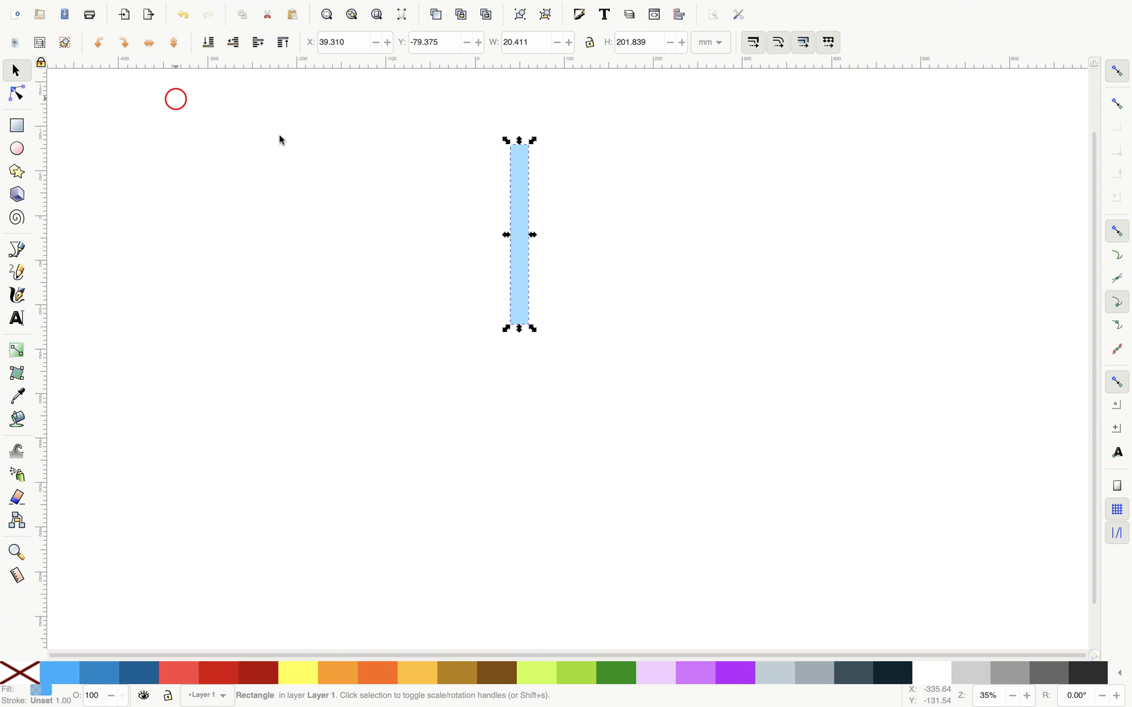
click(594, 179)
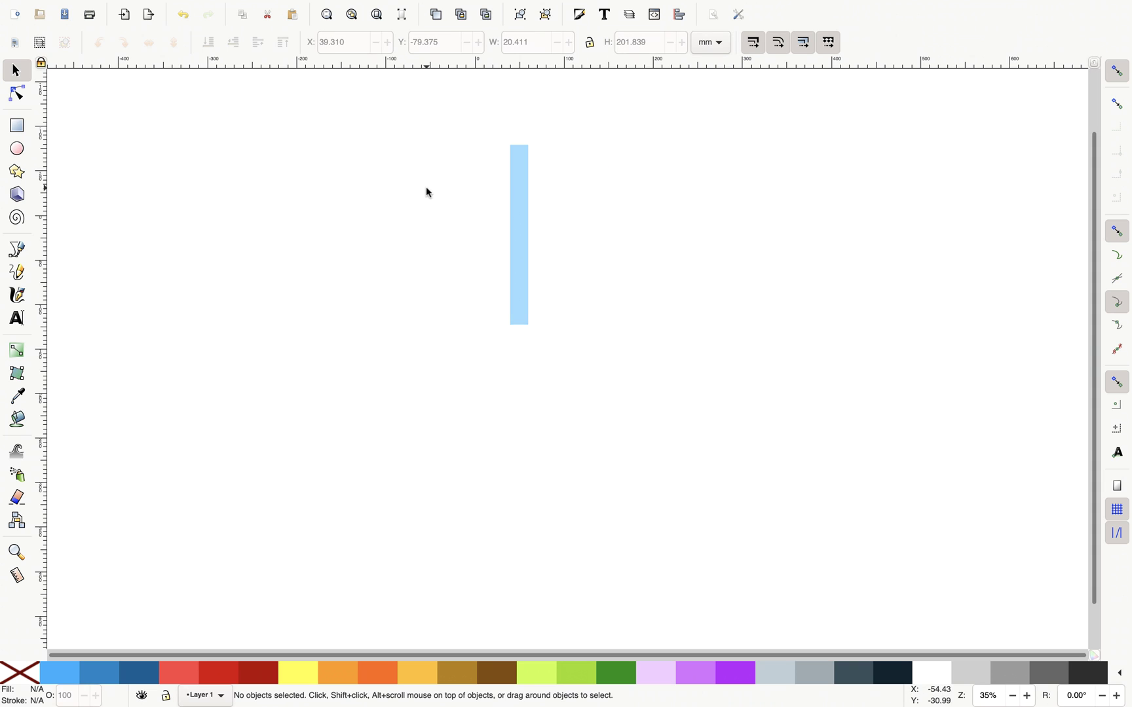
Zoom onto the blue bar and drag its rotation centre down to the bar's bottom edge
key(z)
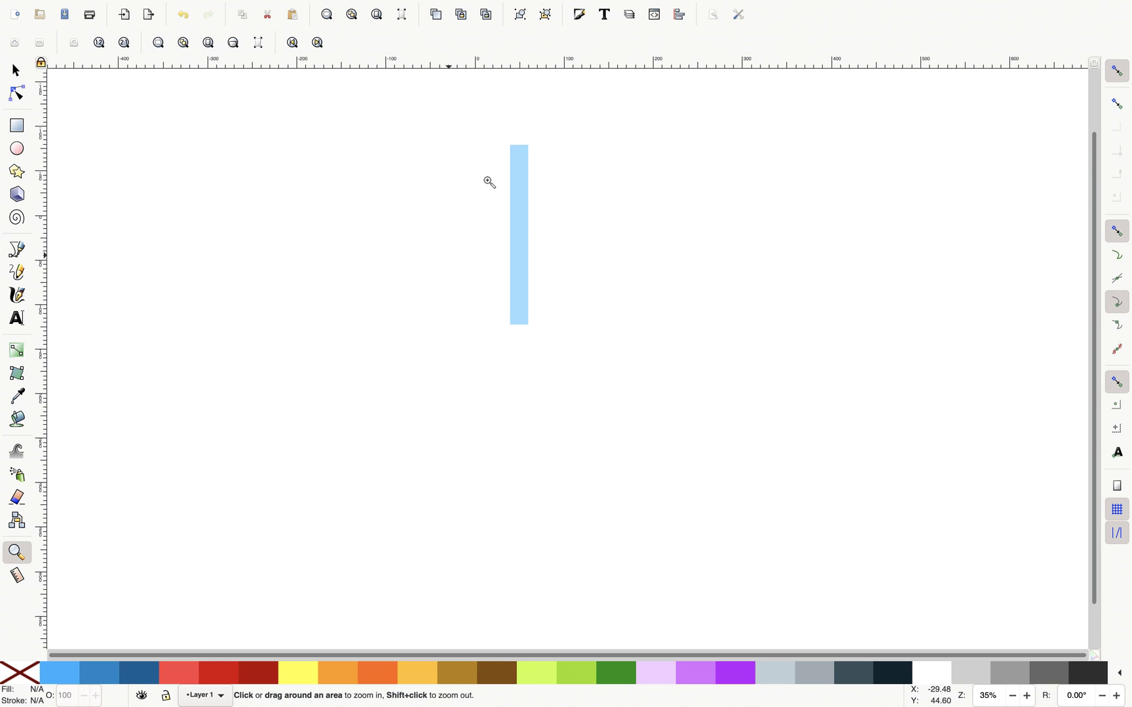
drag(477, 127, 564, 378)
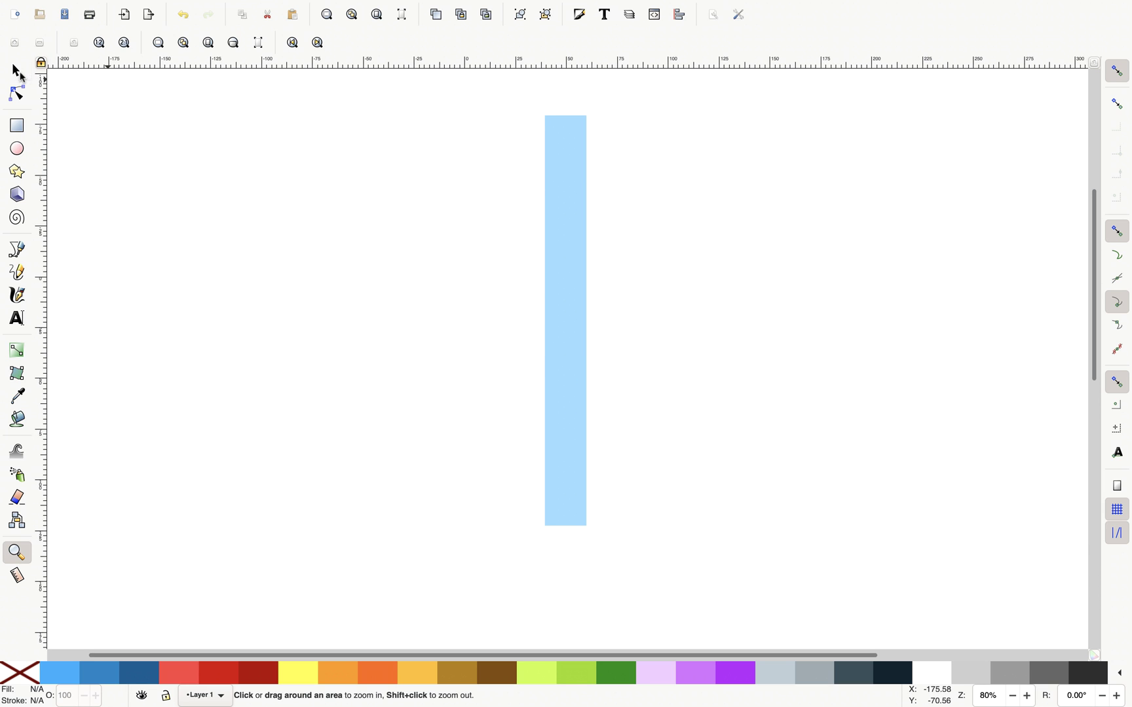
click(16, 71)
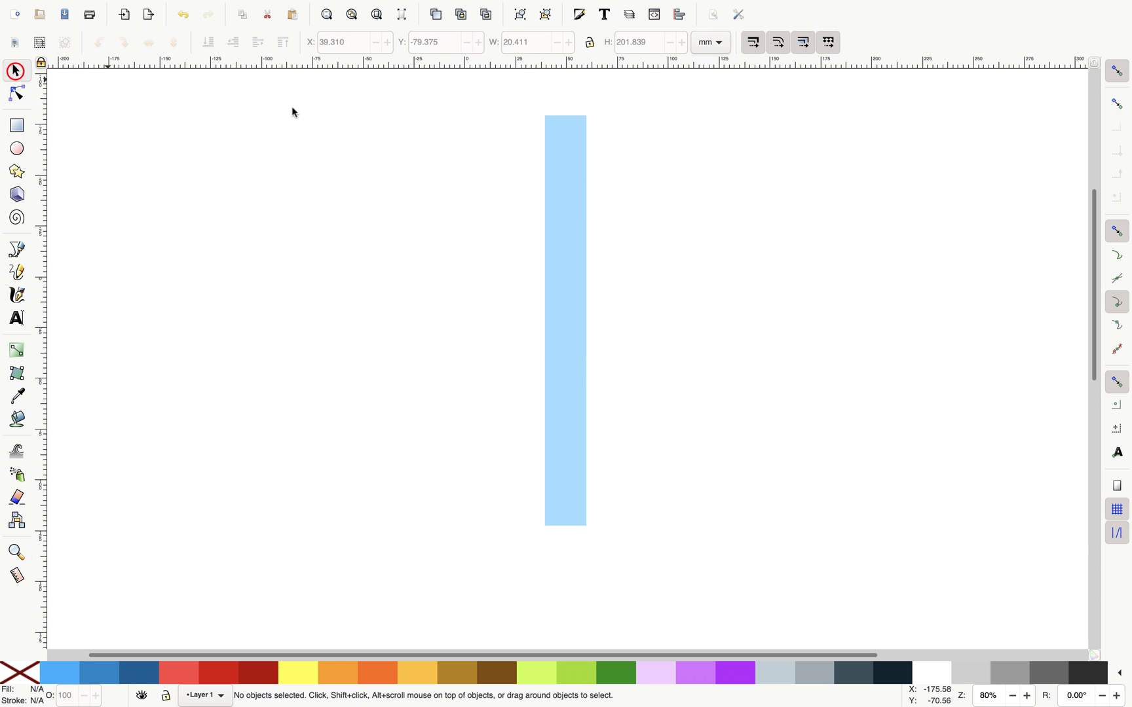
click(568, 177)
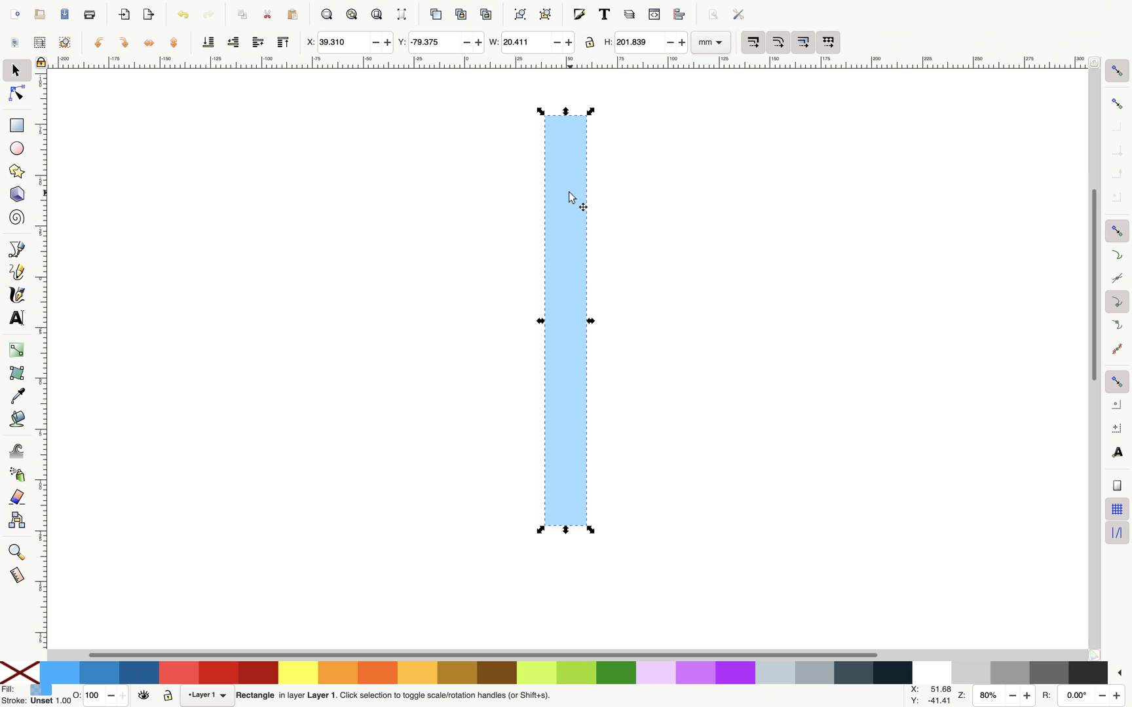
click(565, 195)
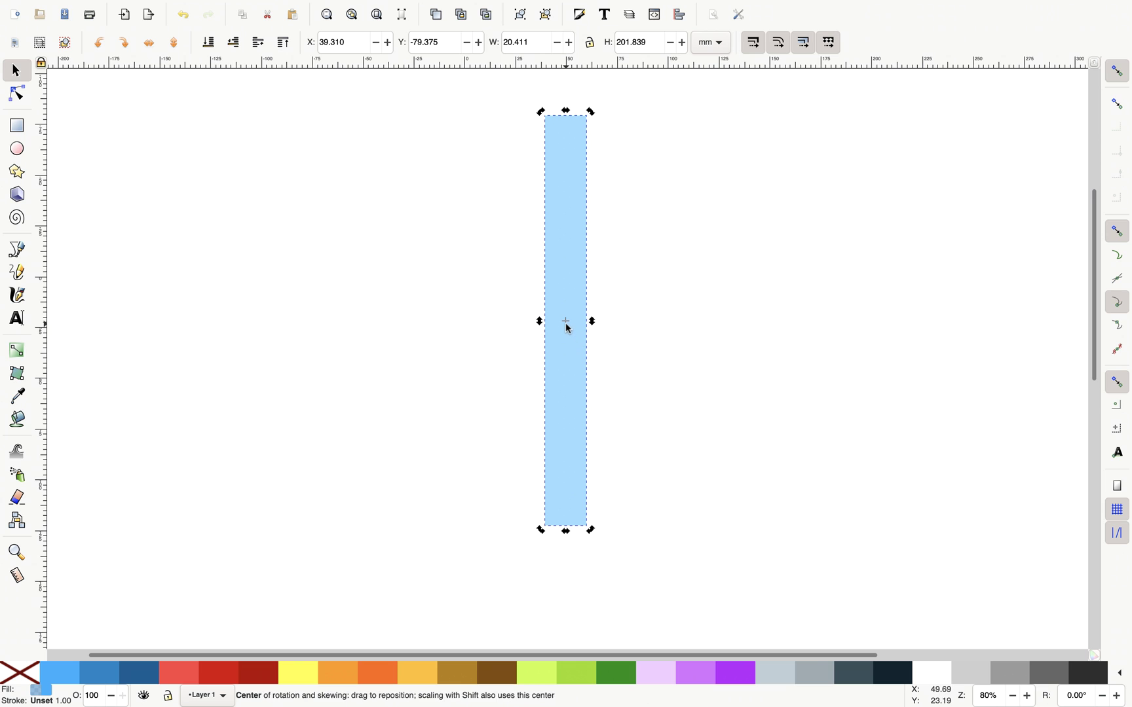
drag(568, 329, 568, 349)
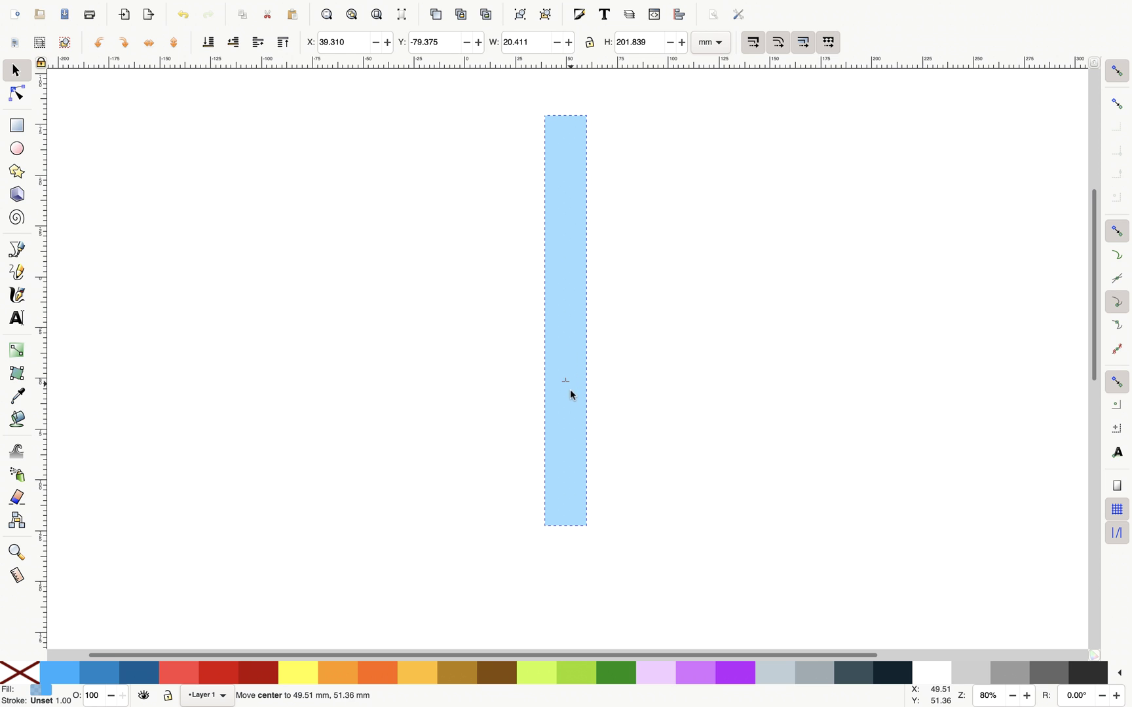
drag(572, 471, 575, 504)
drag(567, 528, 566, 528)
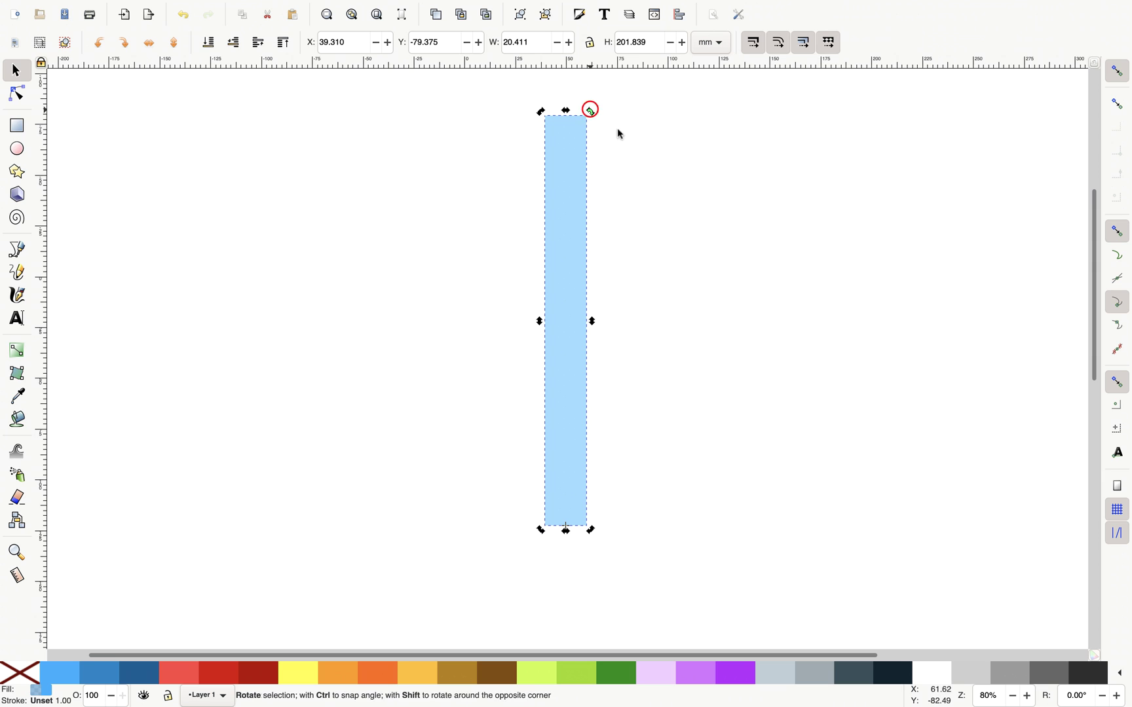
drag(619, 134, 721, 186)
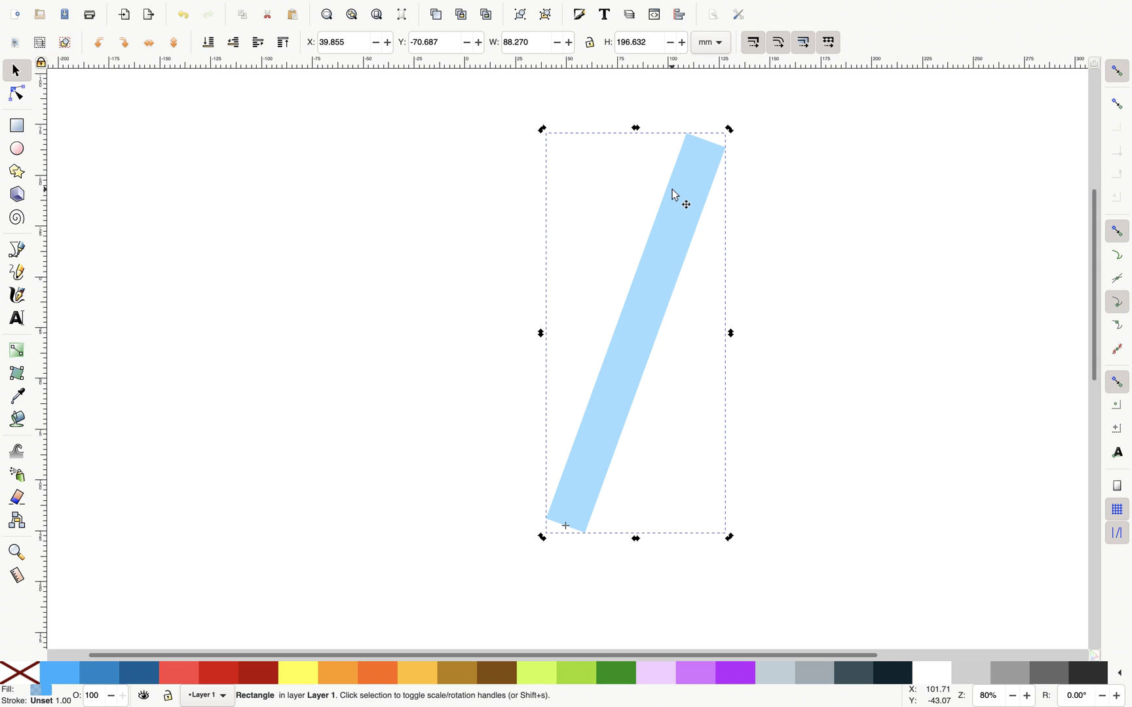
key(super+z)
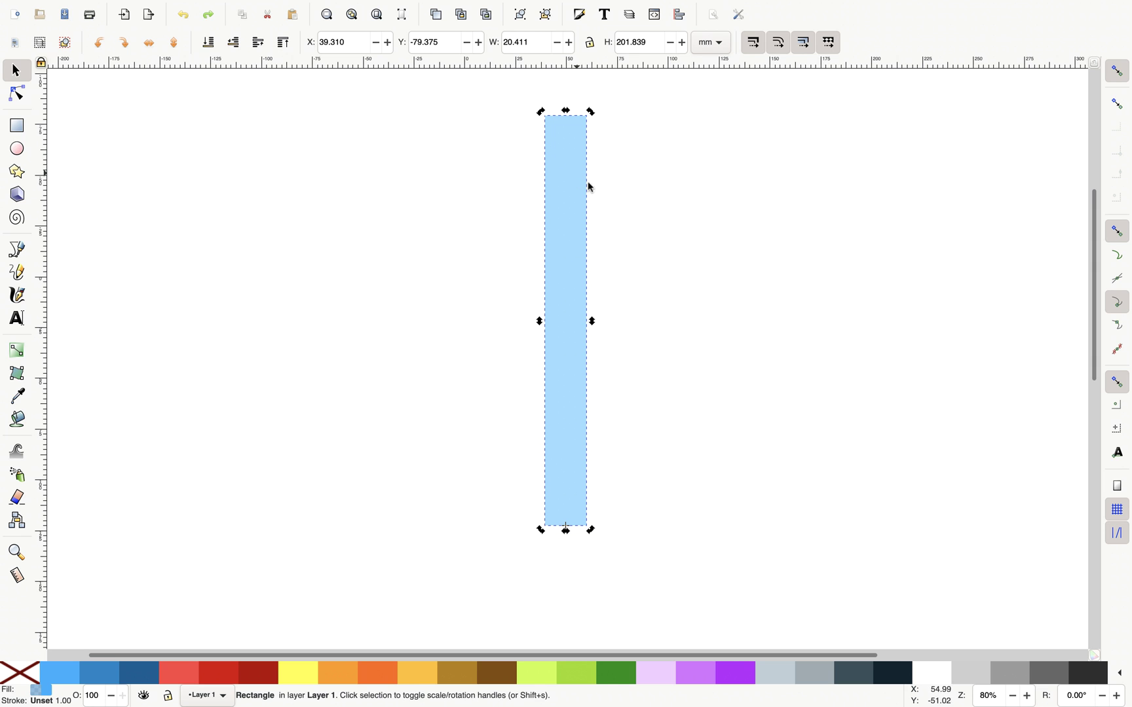
Create a clone of the blue bar via Edit > Clone > Create Clone, leaving it on the original
click(639, 167)
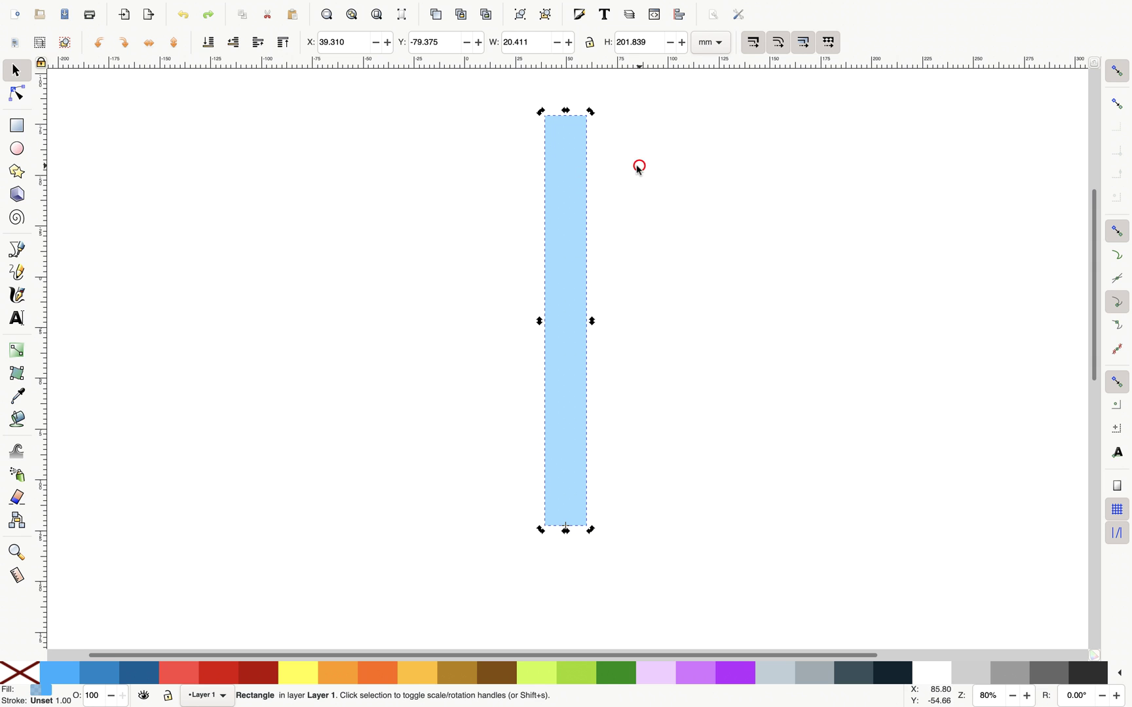
click(571, 167)
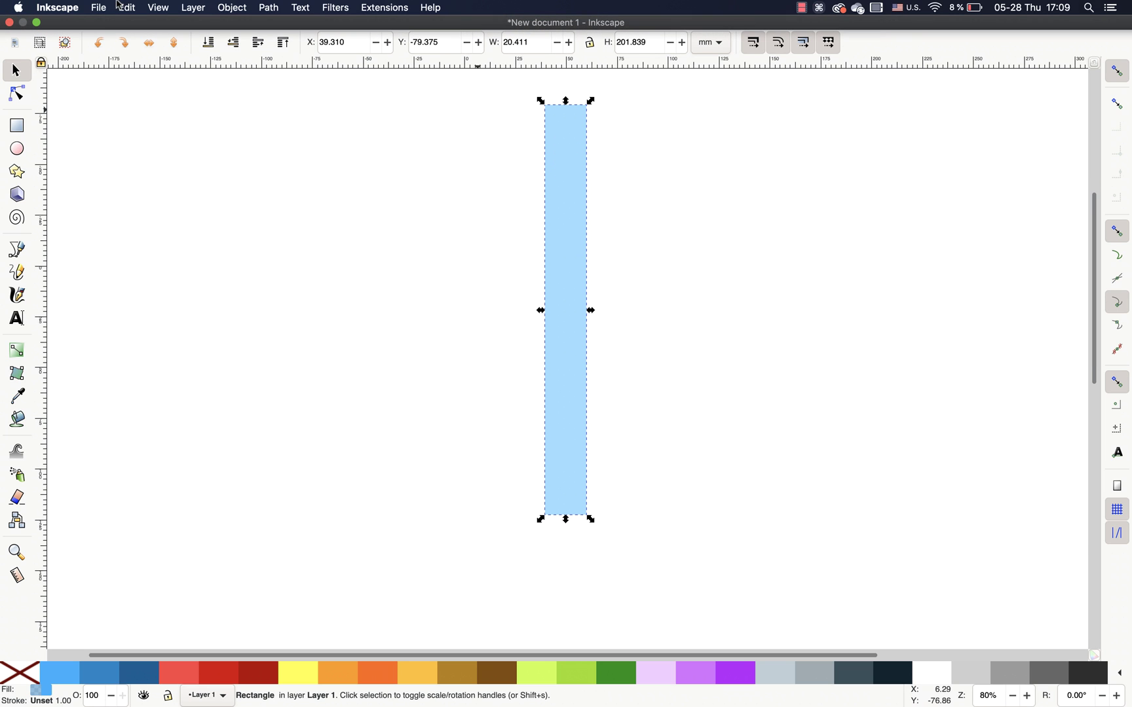
click(138, 10)
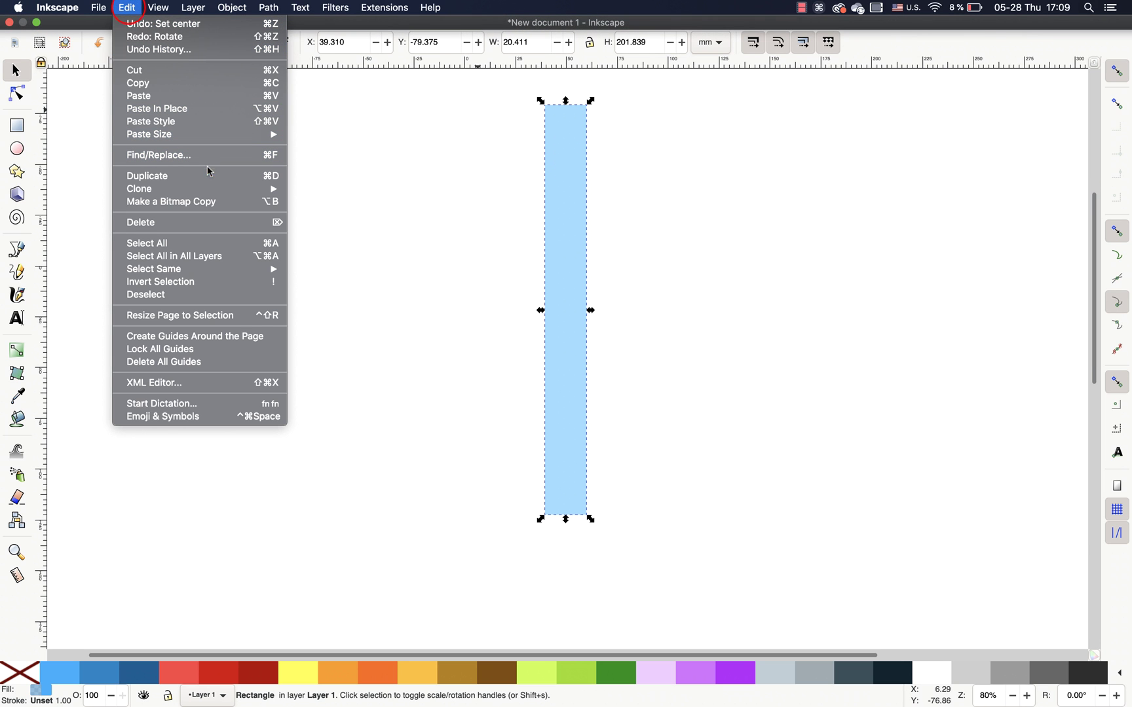
mouse_move(215, 188)
click(329, 192)
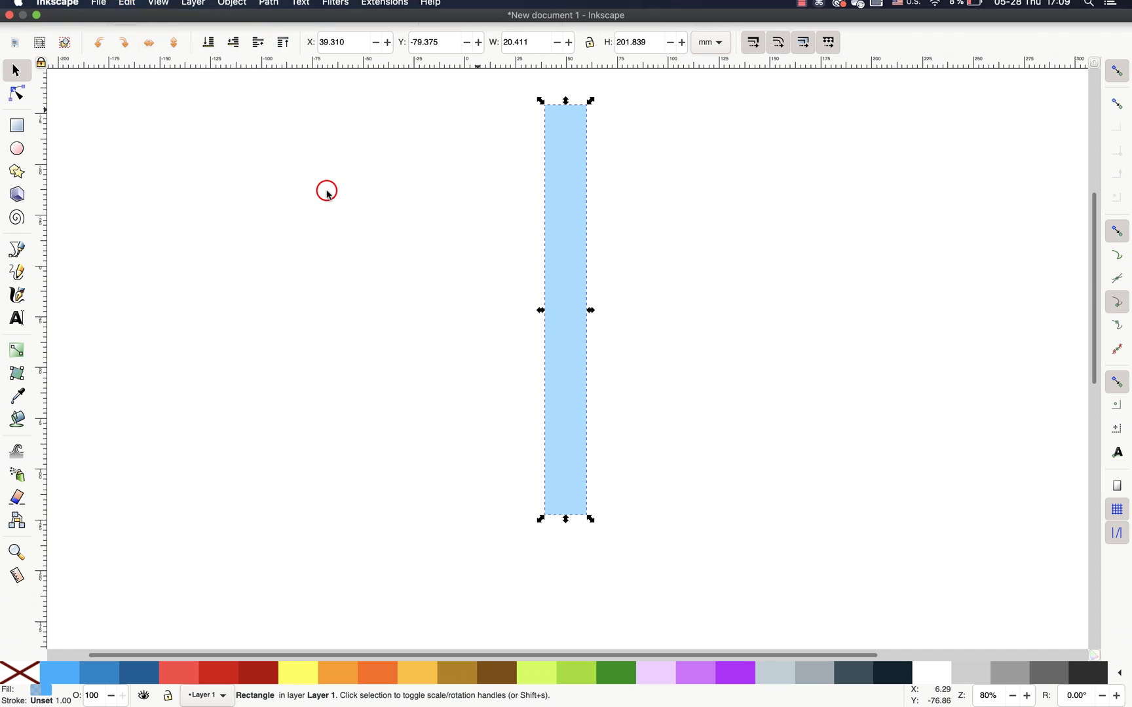
drag(570, 168, 670, 172)
click(575, 163)
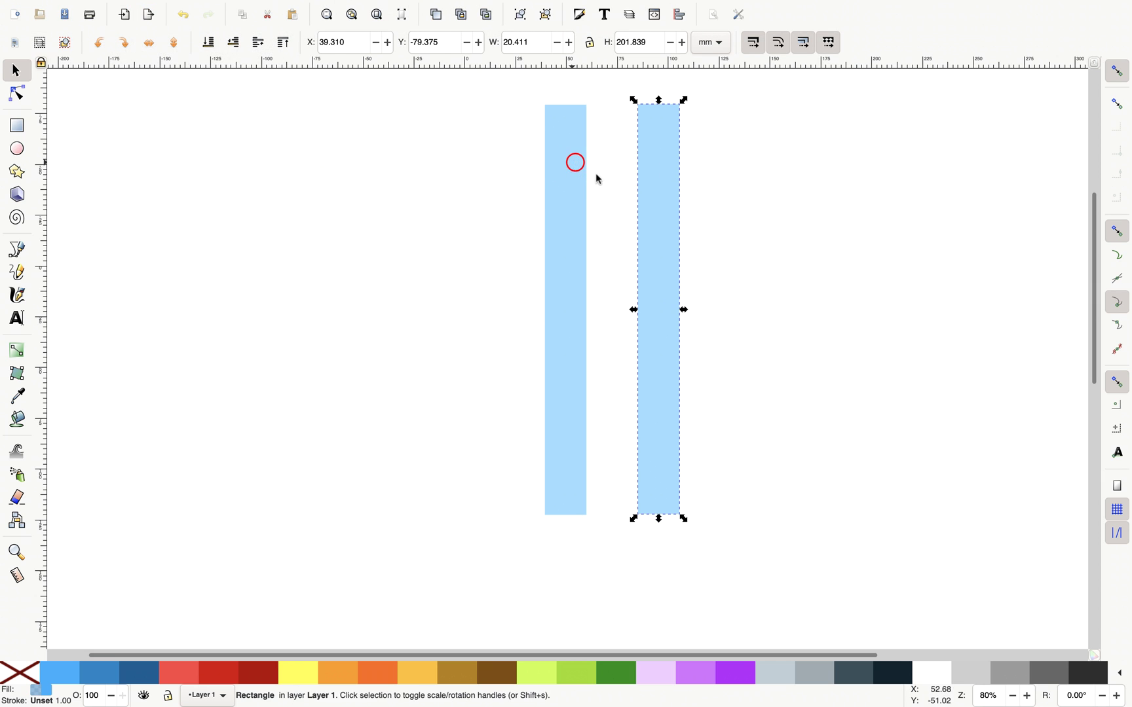
click(662, 172)
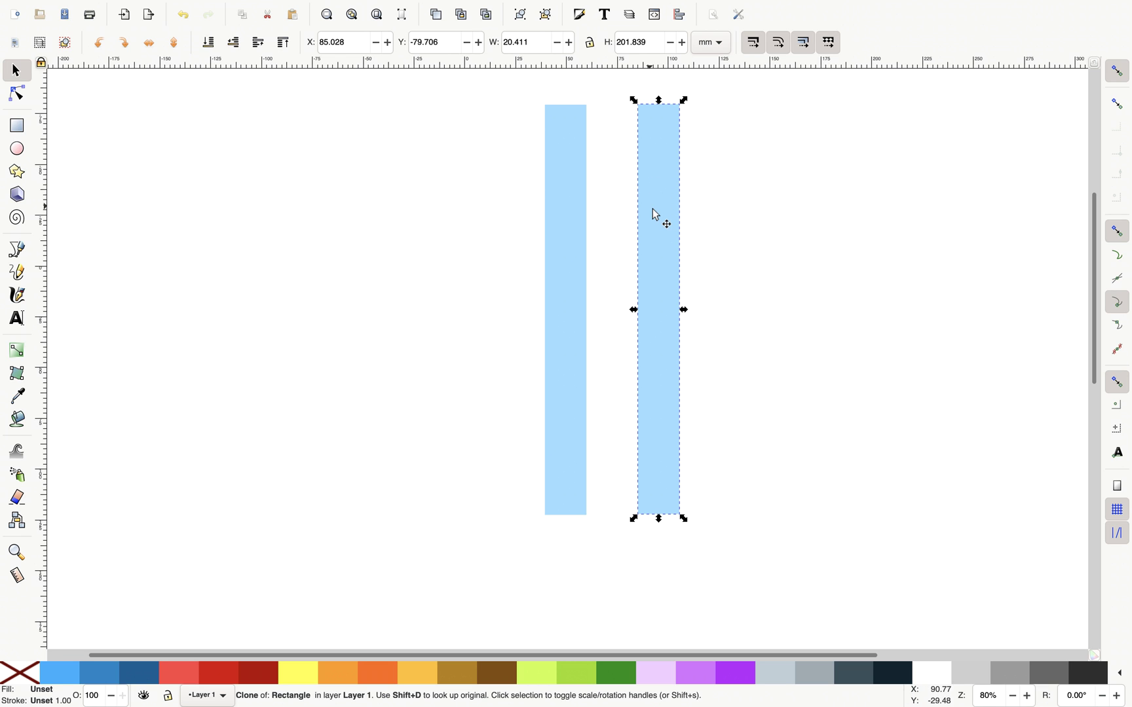
key(super+z)
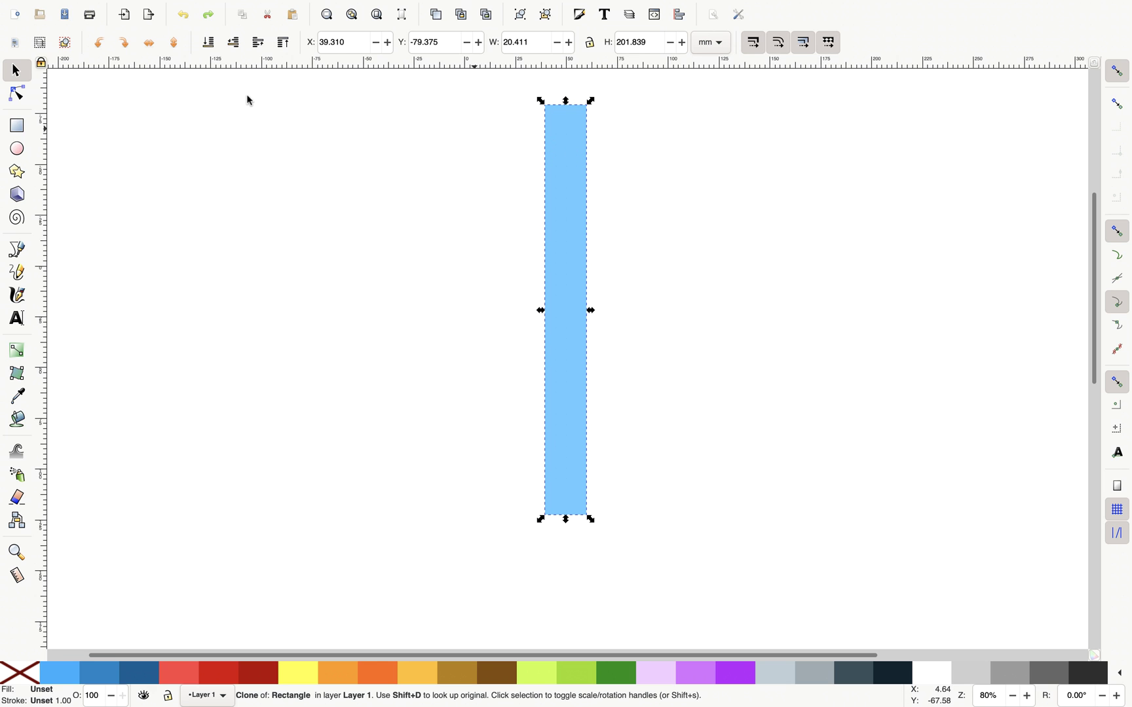
In Object > Transform, rotate the clone by 360/7 = 51.429°
mouse_move(188, 8)
click(231, 8)
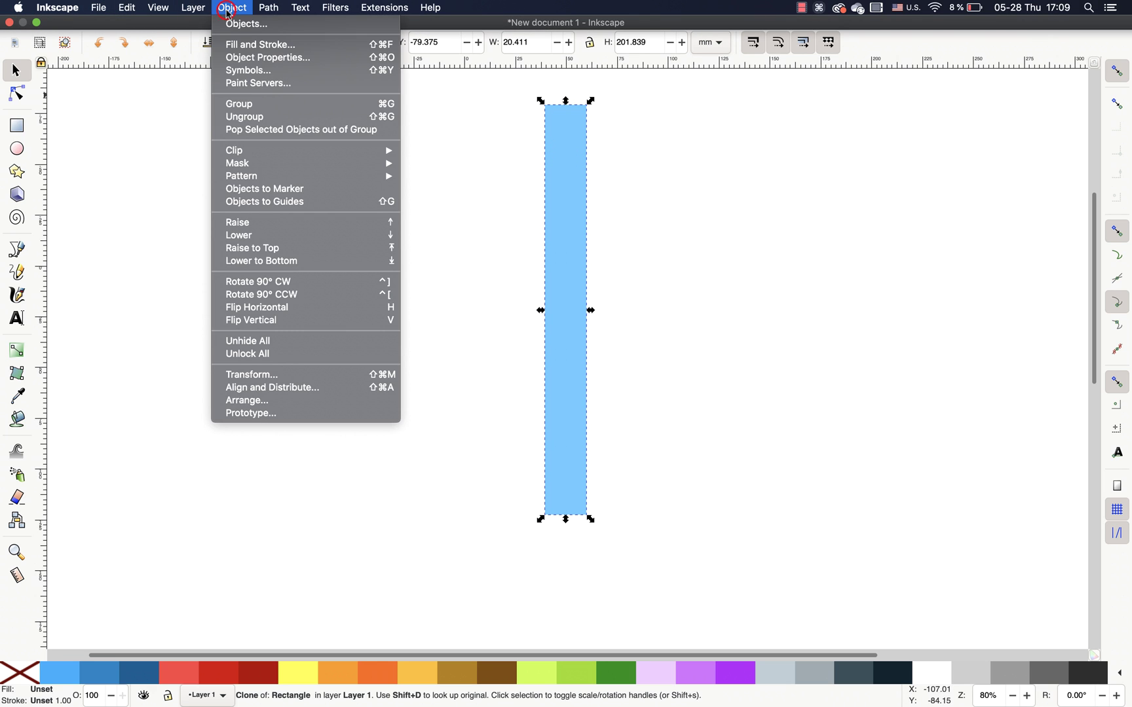
click(275, 373)
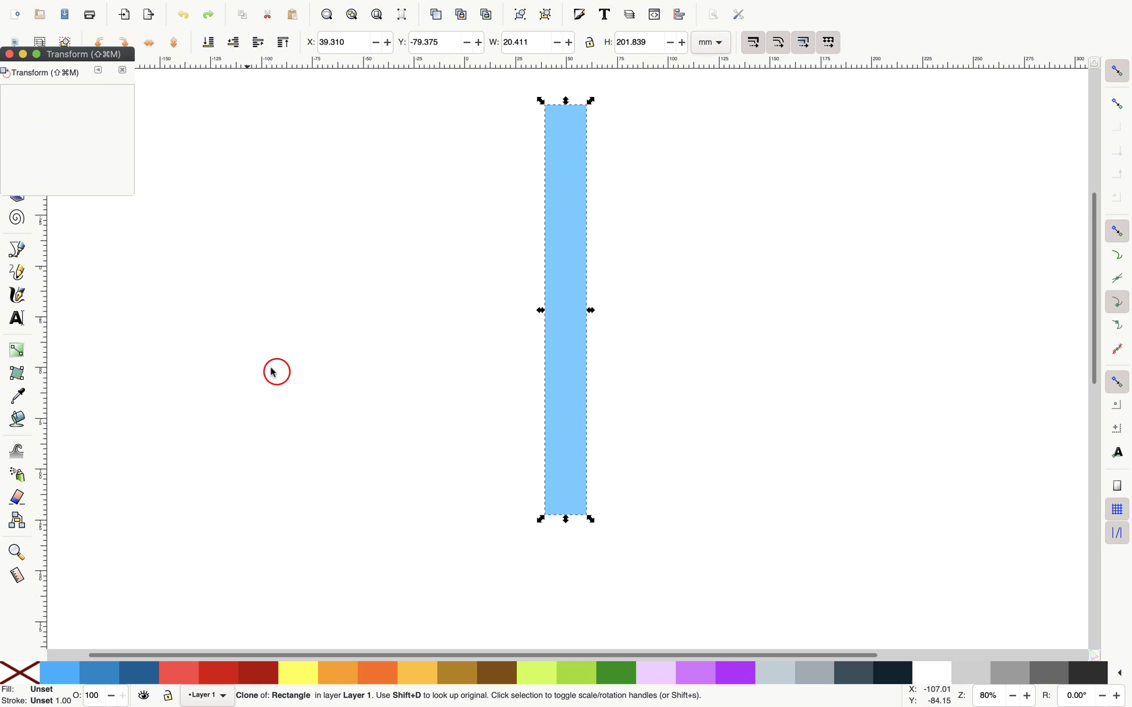
drag(4, 86, 838, 252)
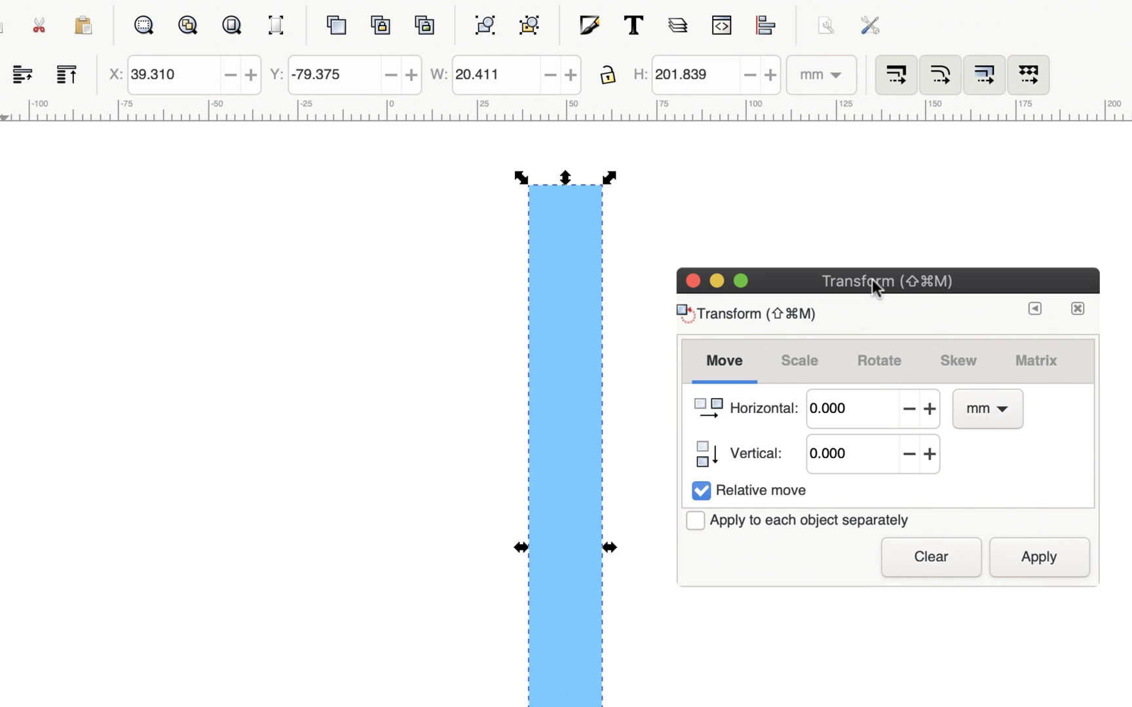
click(835, 320)
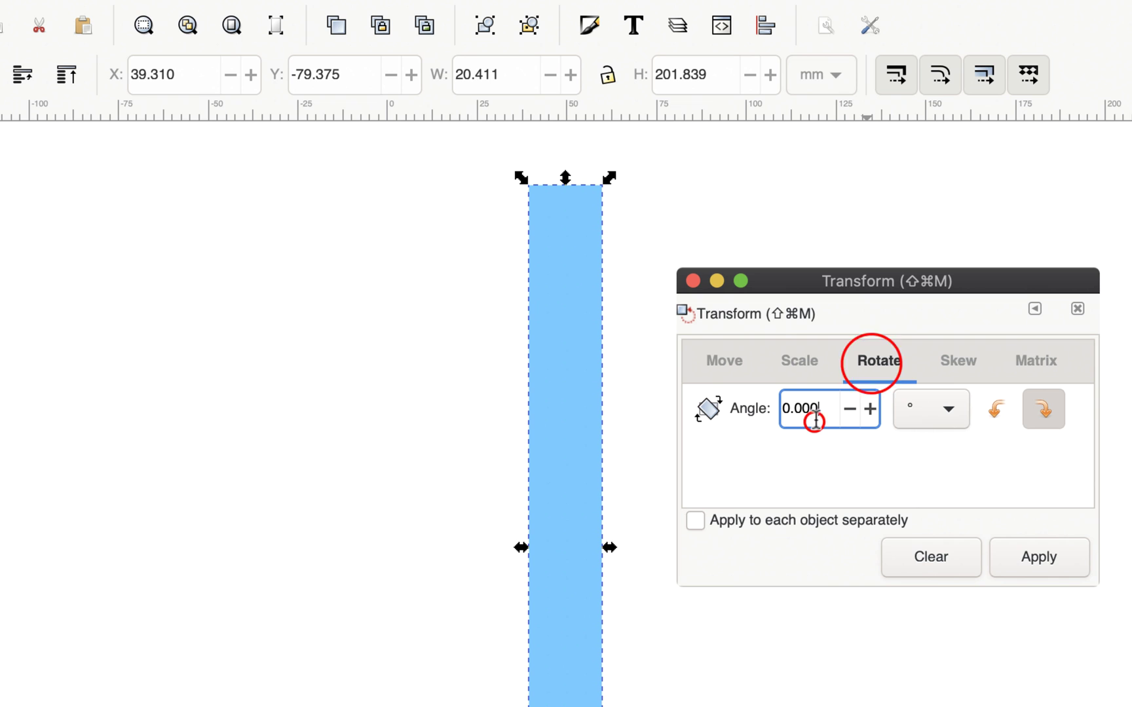
double_click(813, 418)
text(360/)
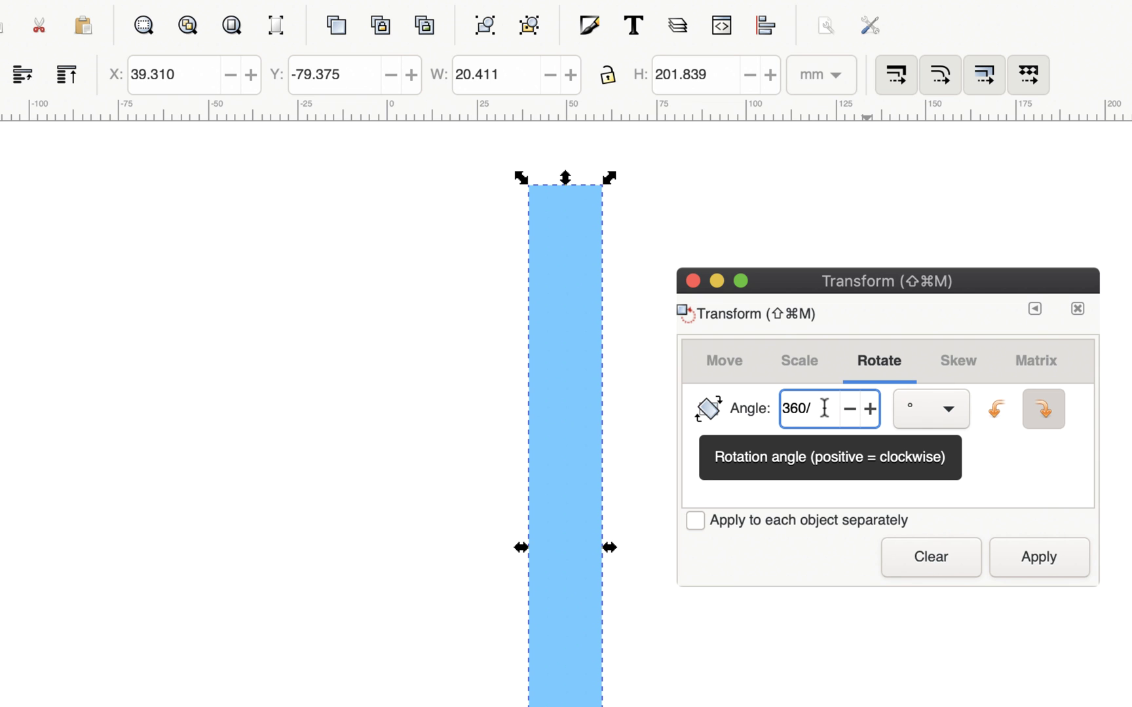
text(7)
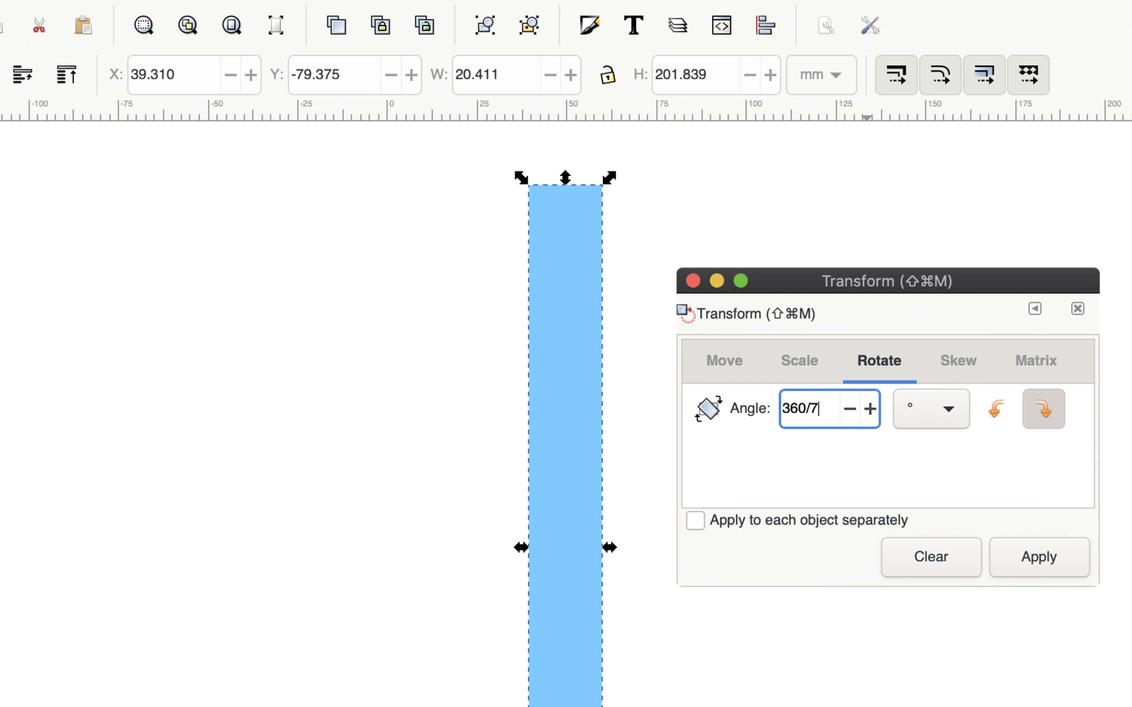
key(Return)
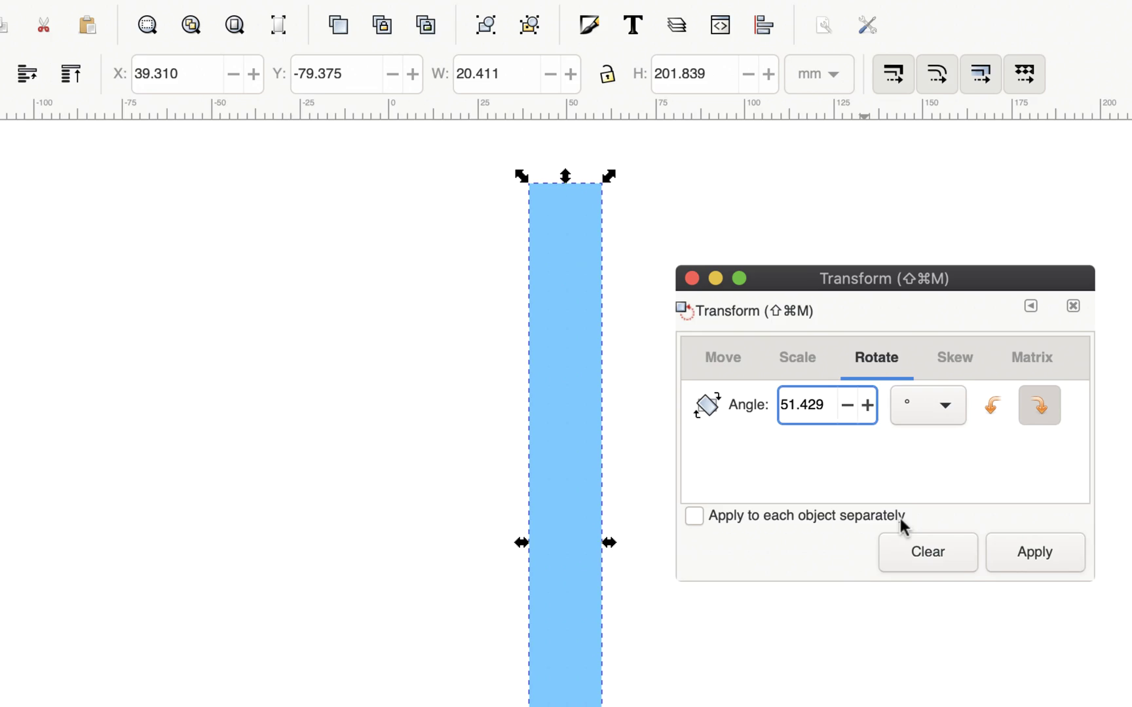
click(1052, 557)
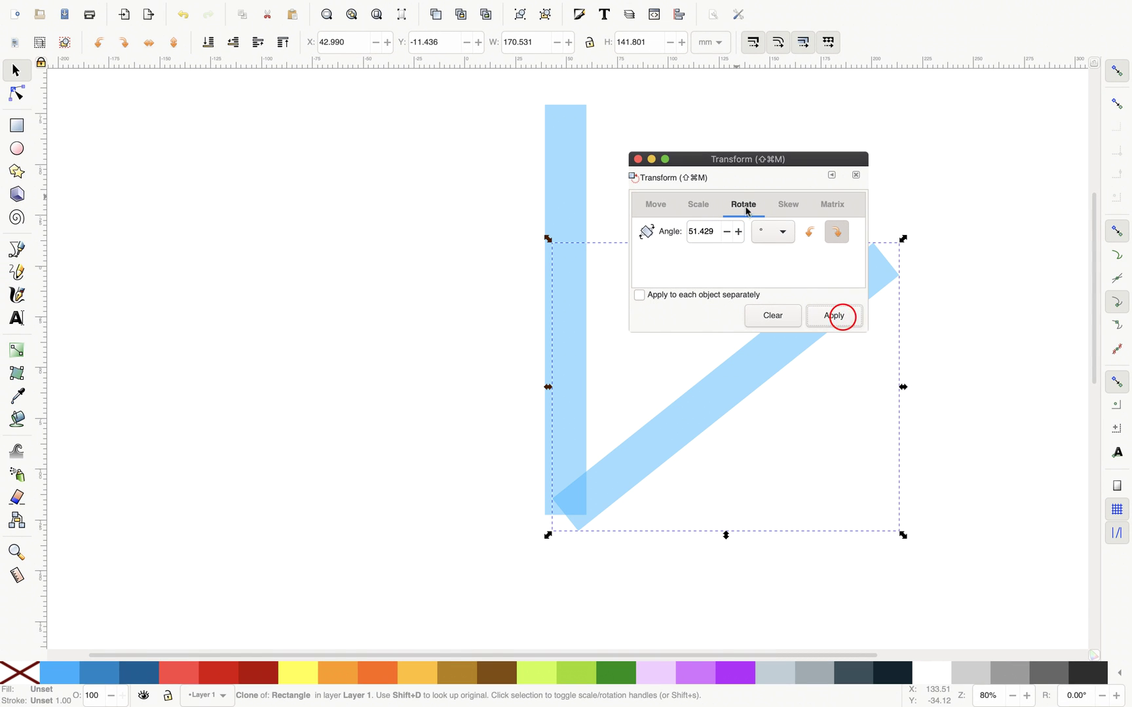
drag(710, 159, 752, 61)
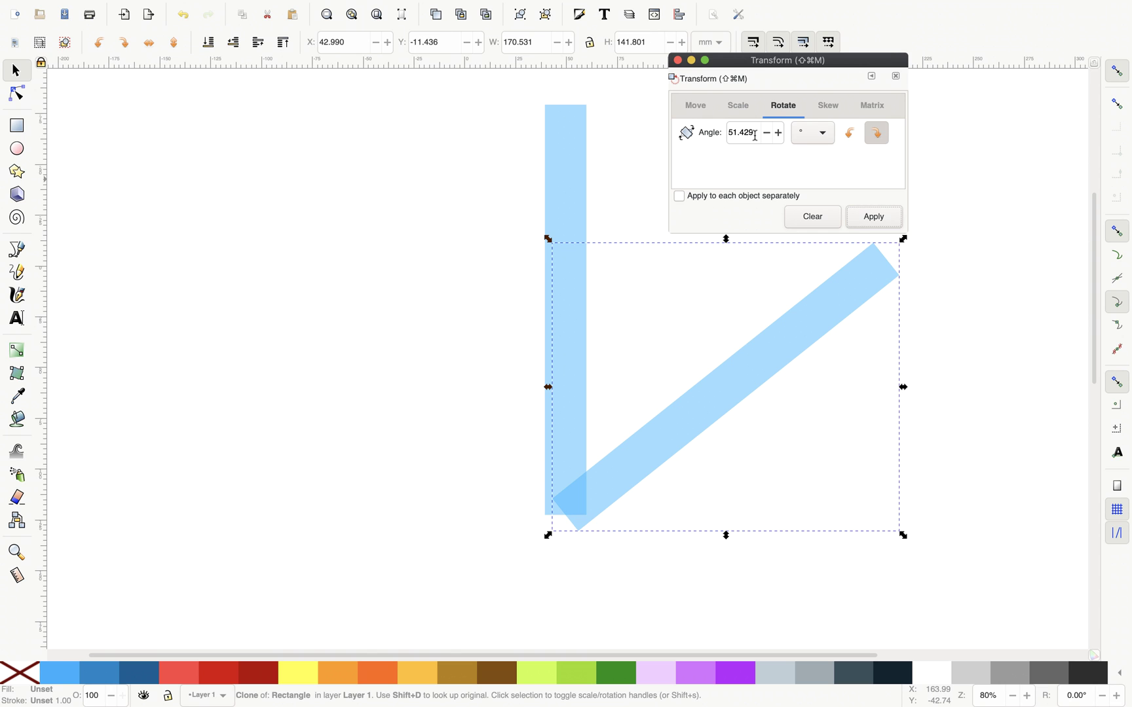
Duplicate and rotate five more bars by 51.429° each, completing seven bars
click(831, 312)
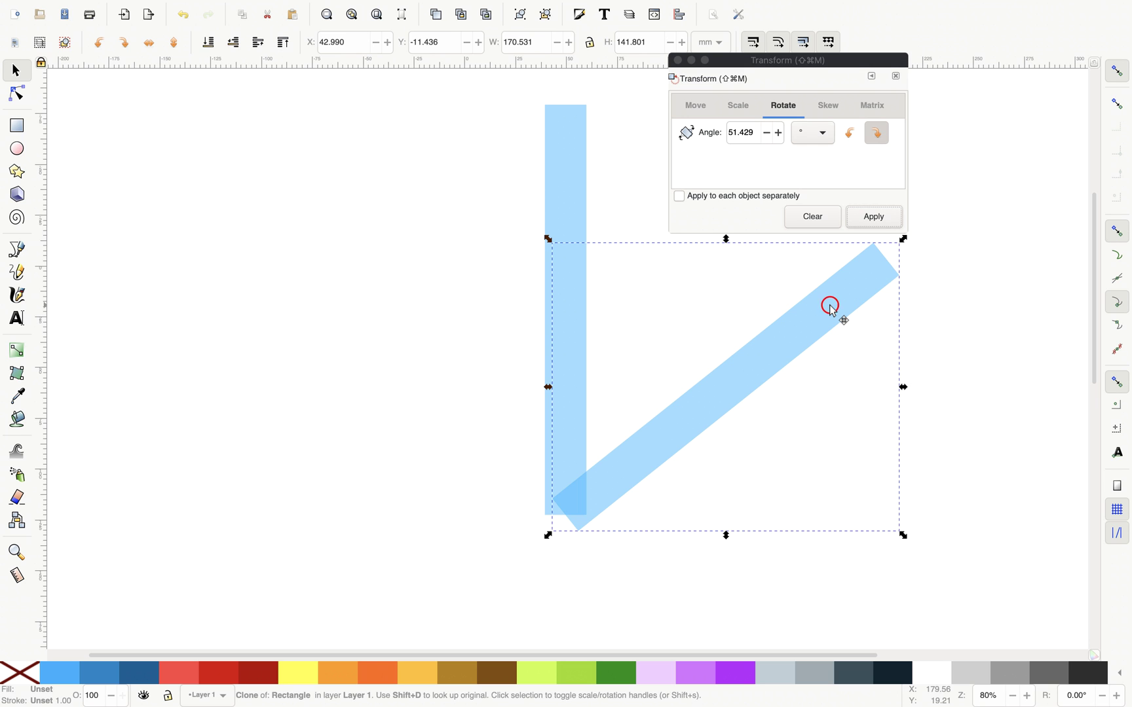
key(super+d)
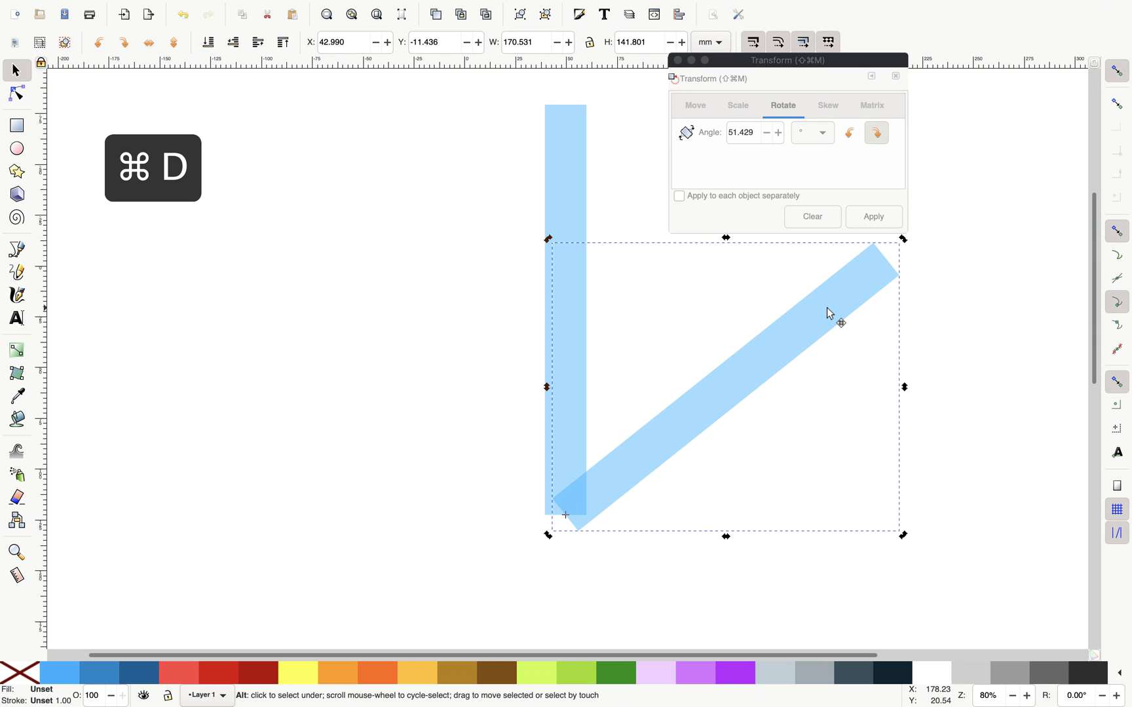
click(832, 62)
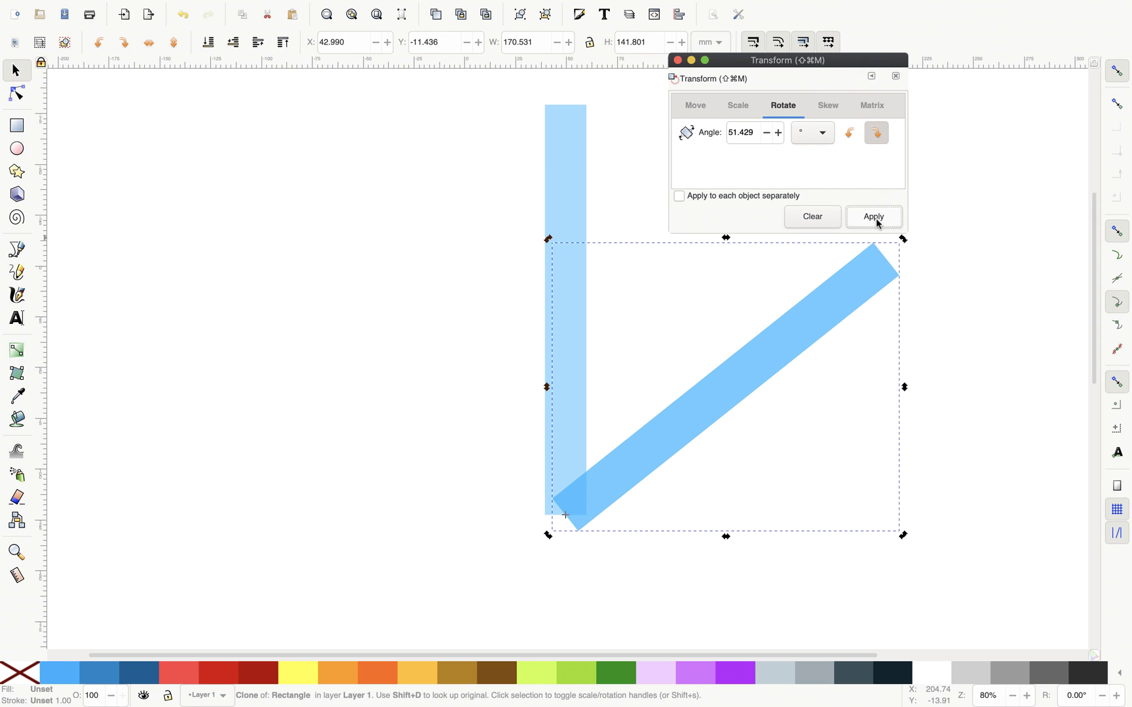
click(878, 223)
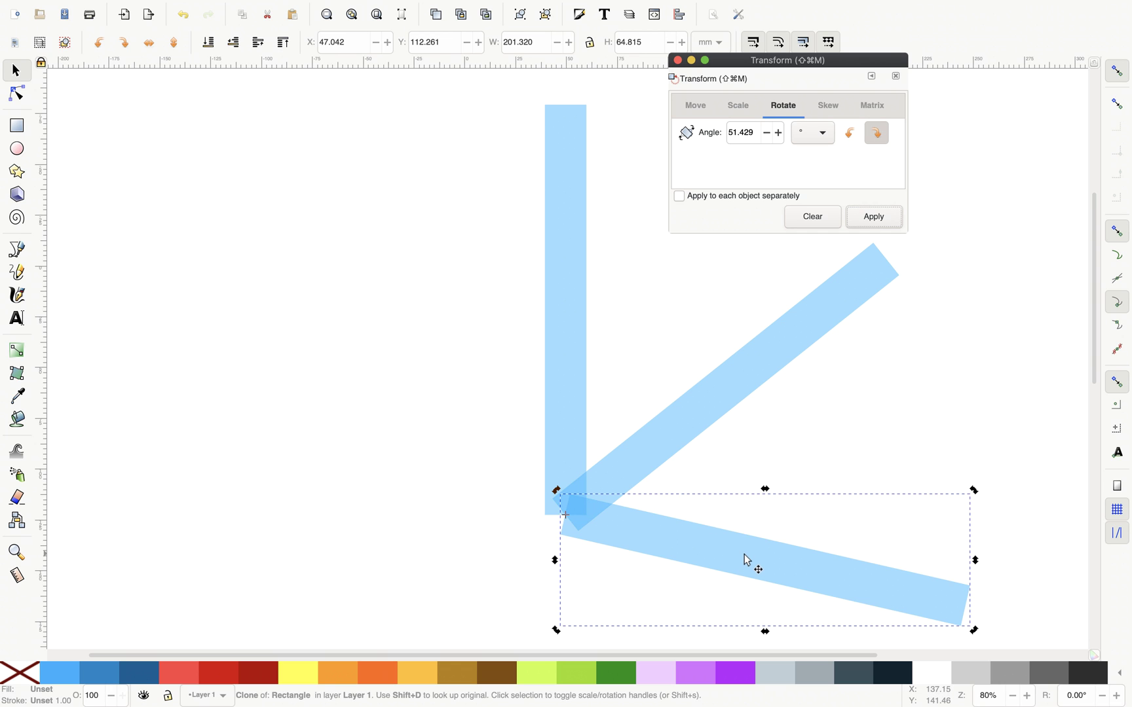
key(super+d)
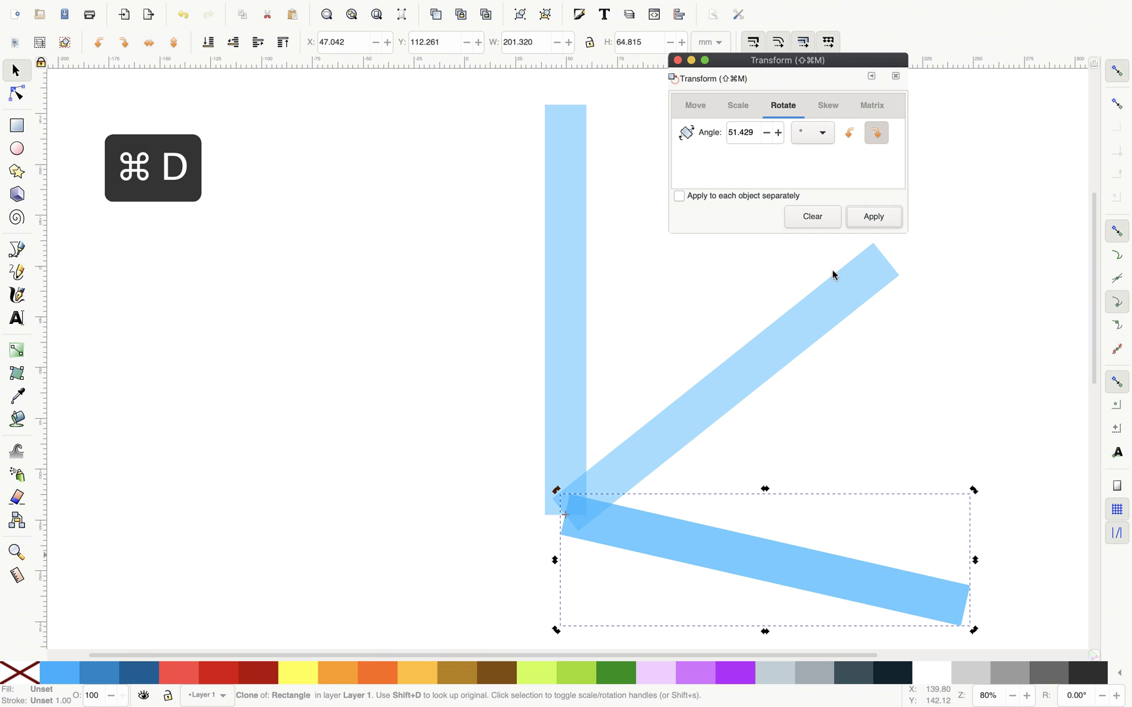
click(883, 222)
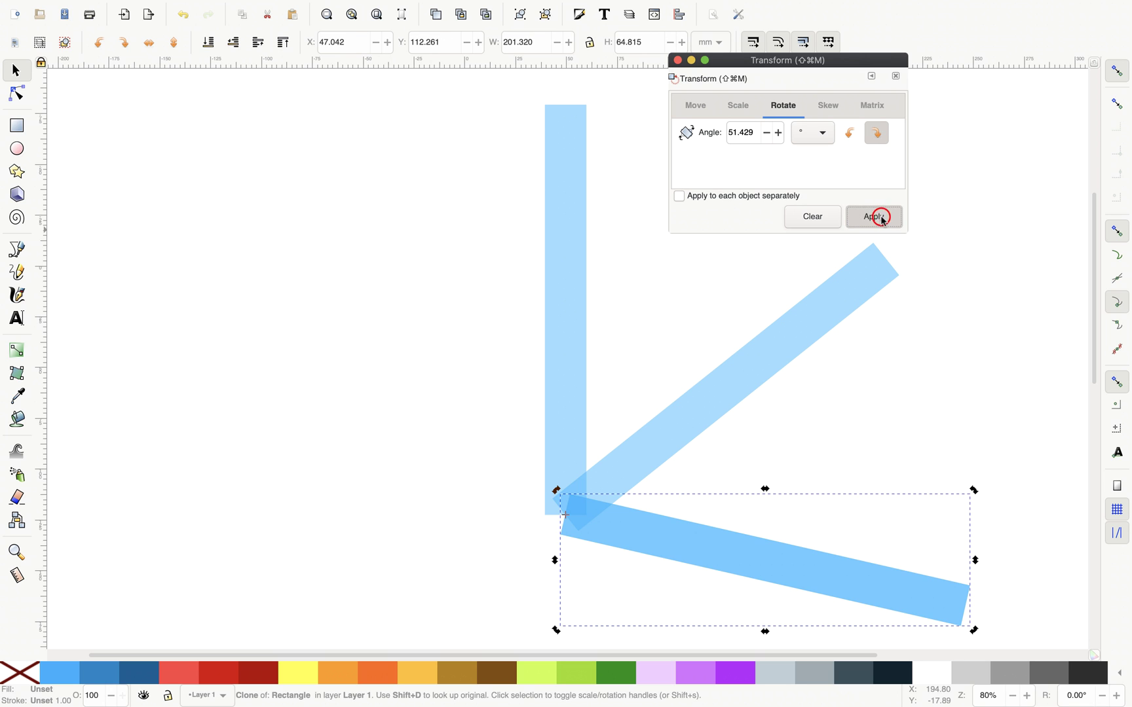
key(super+d)
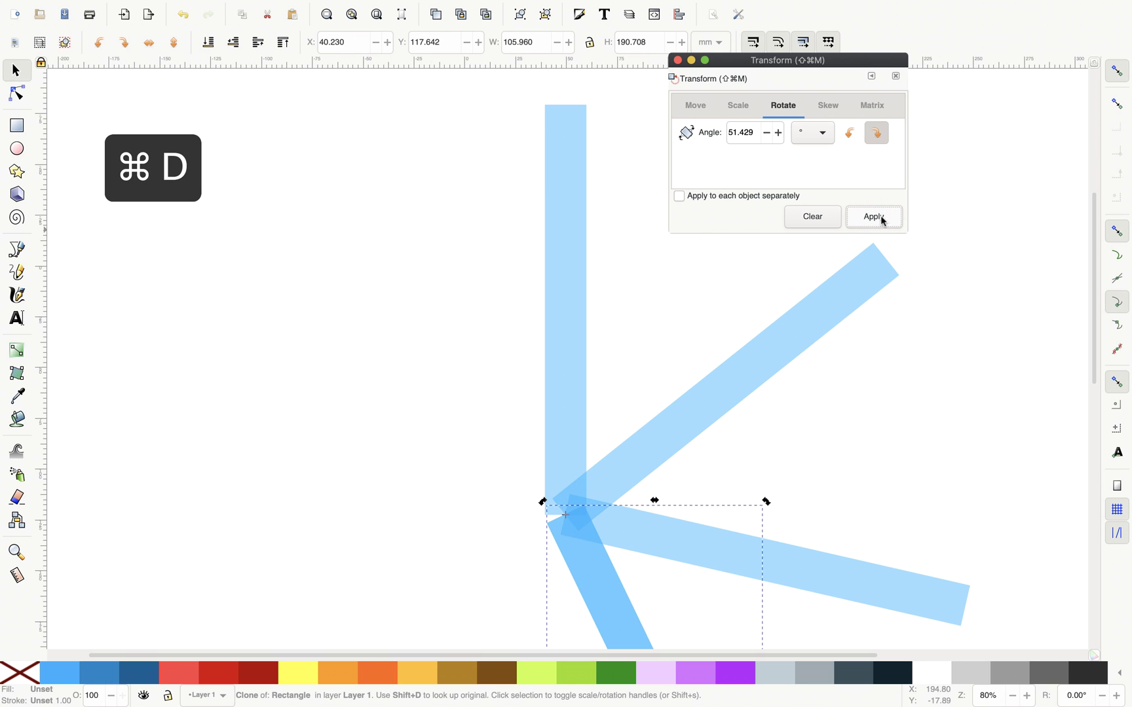
click(882, 221)
key(super+d)
click(882, 221)
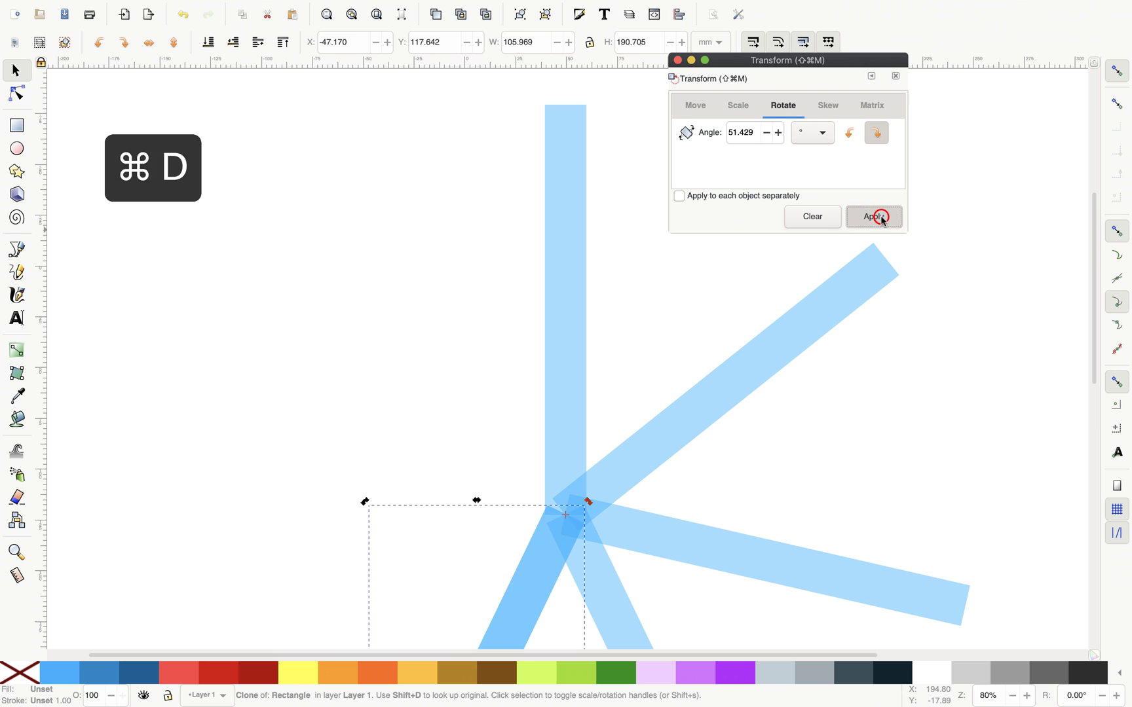
key(super+d)
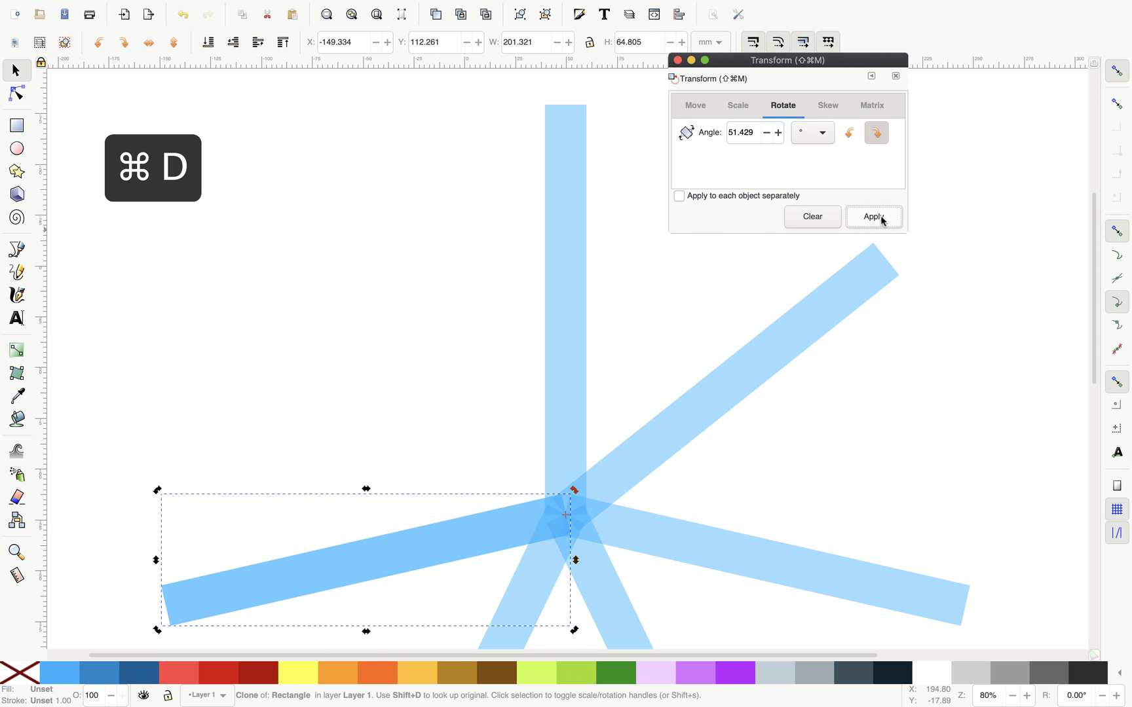
click(883, 221)
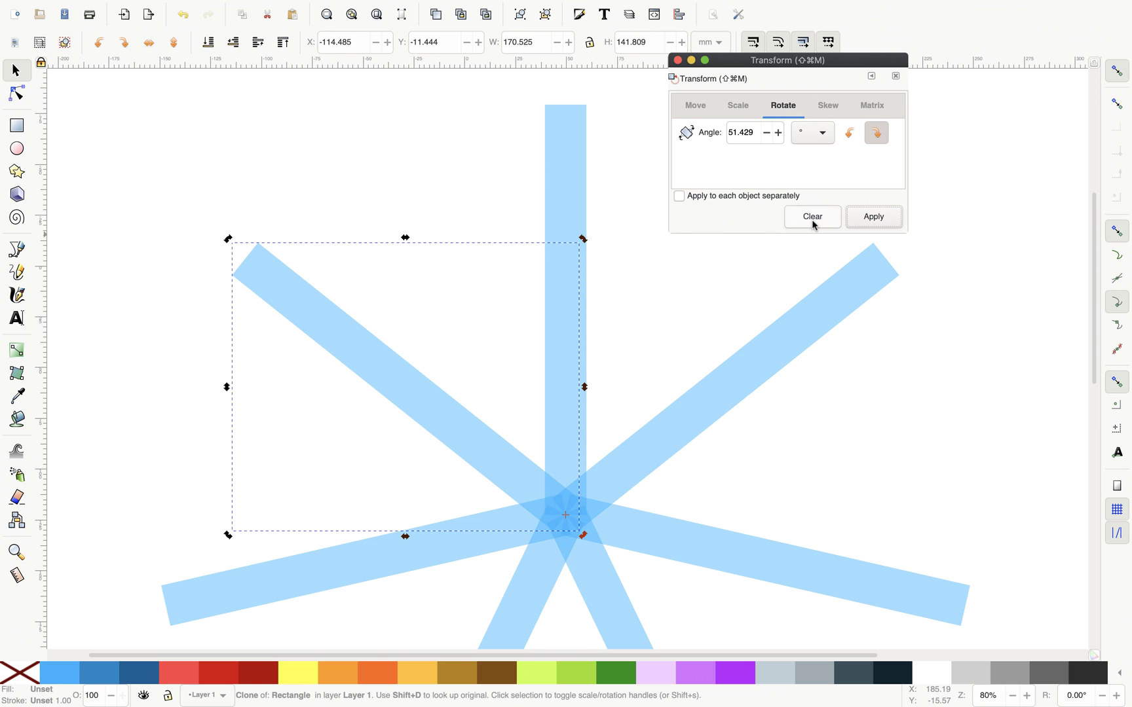
click(677, 60)
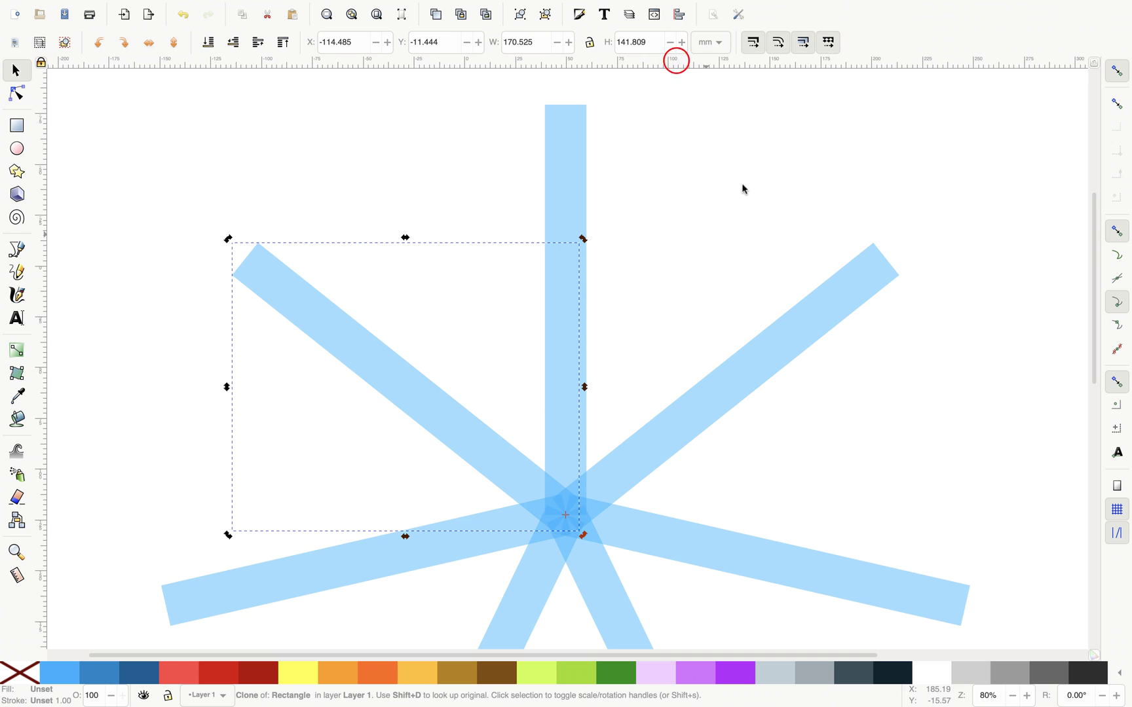
Select the original vertical bar, try a red fill and undo it, then narrow it to 8.784 mm
key(4)
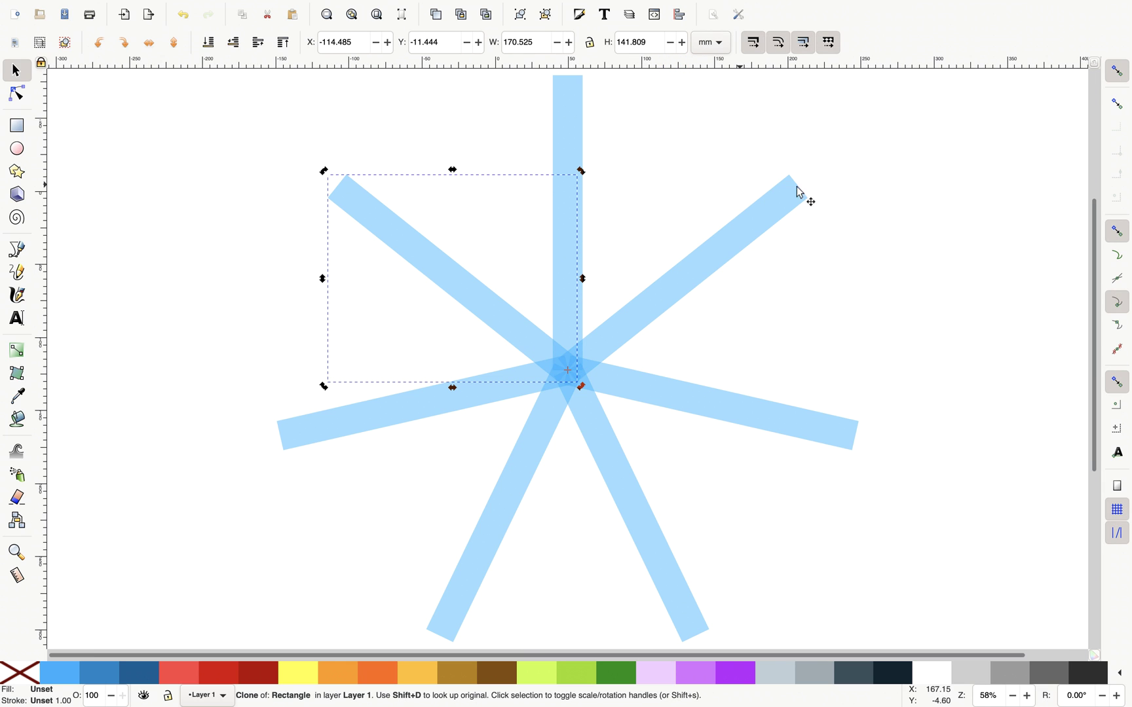
key(minus)
click(842, 168)
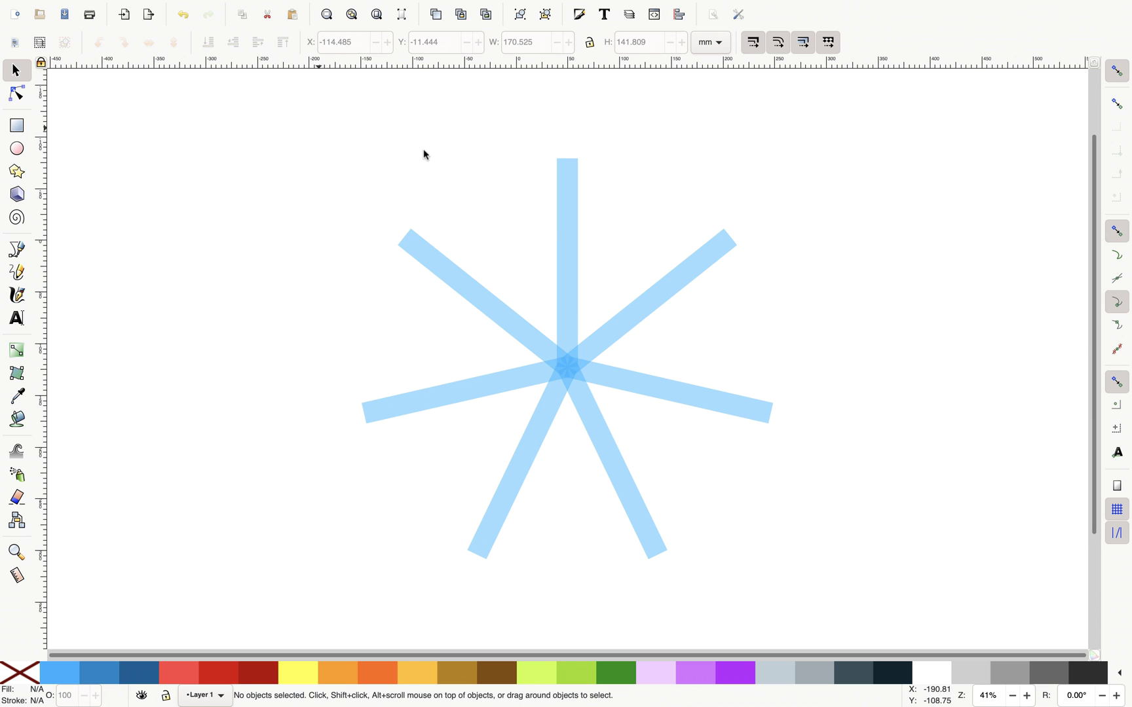
click(569, 199)
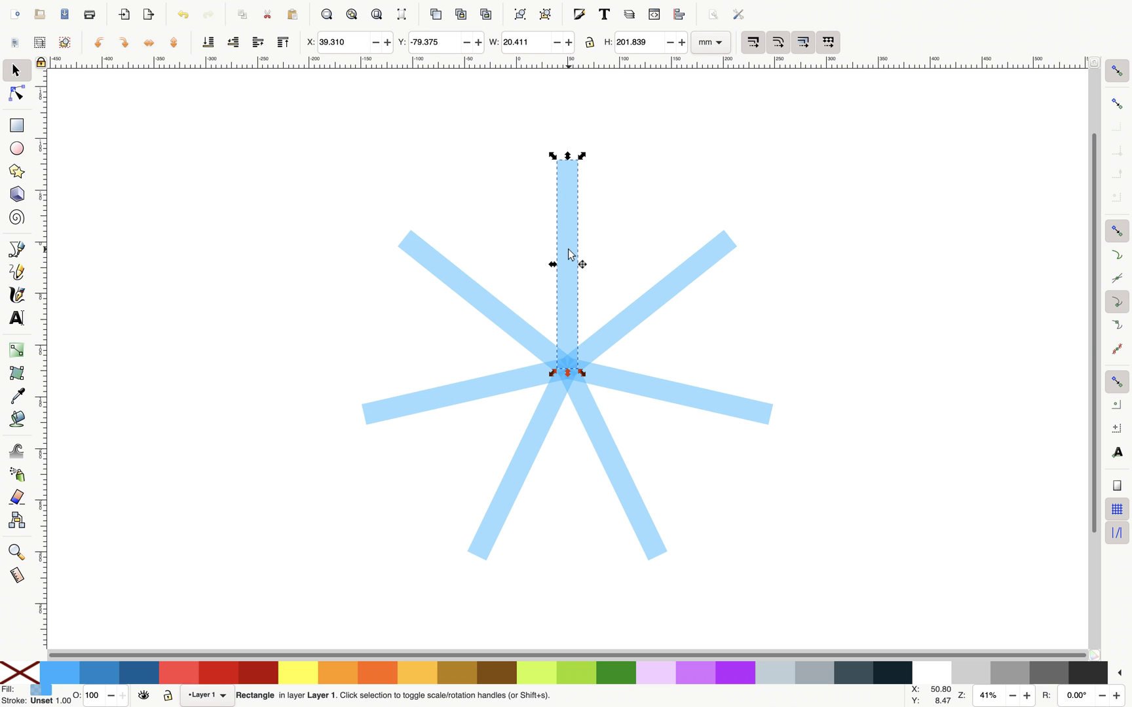
scroll(576, 246, up, 1)
scroll(553, 291, up, 2)
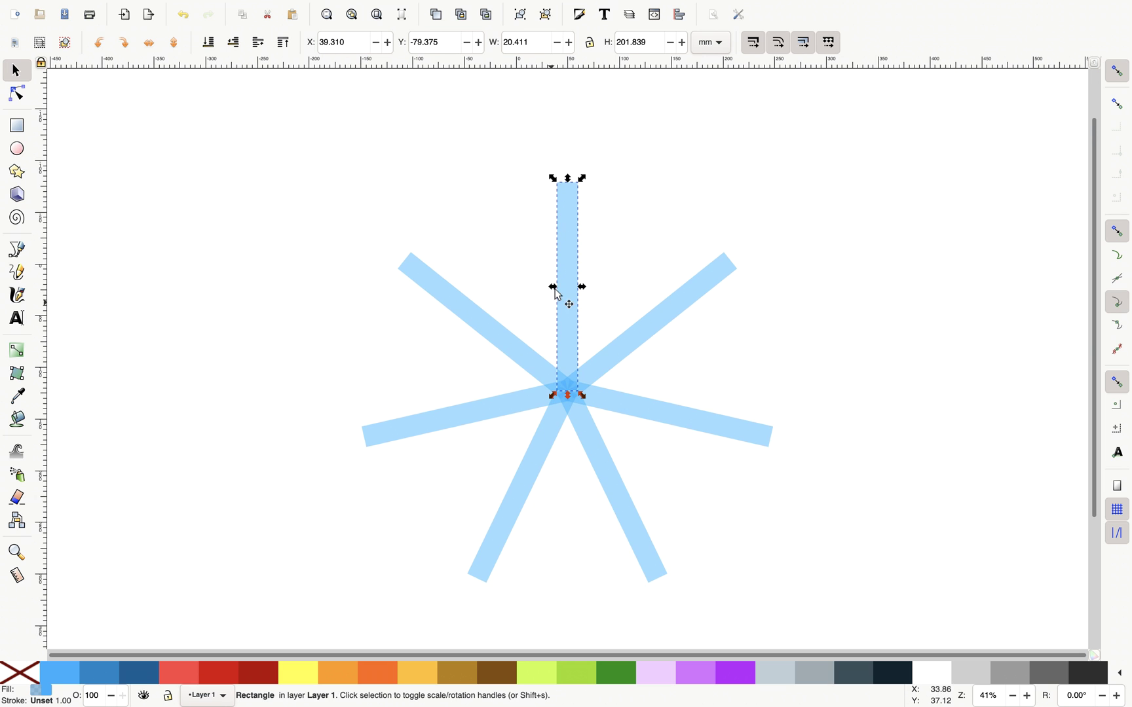
click(187, 675)
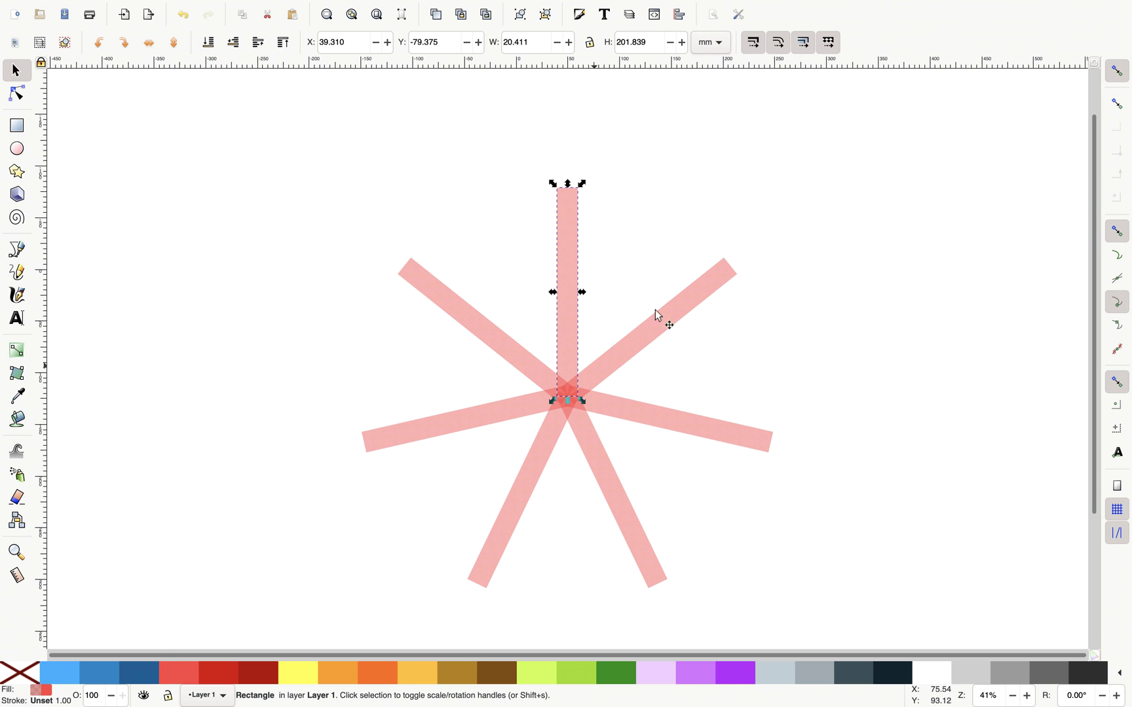
scroll(307, 557, up, 1)
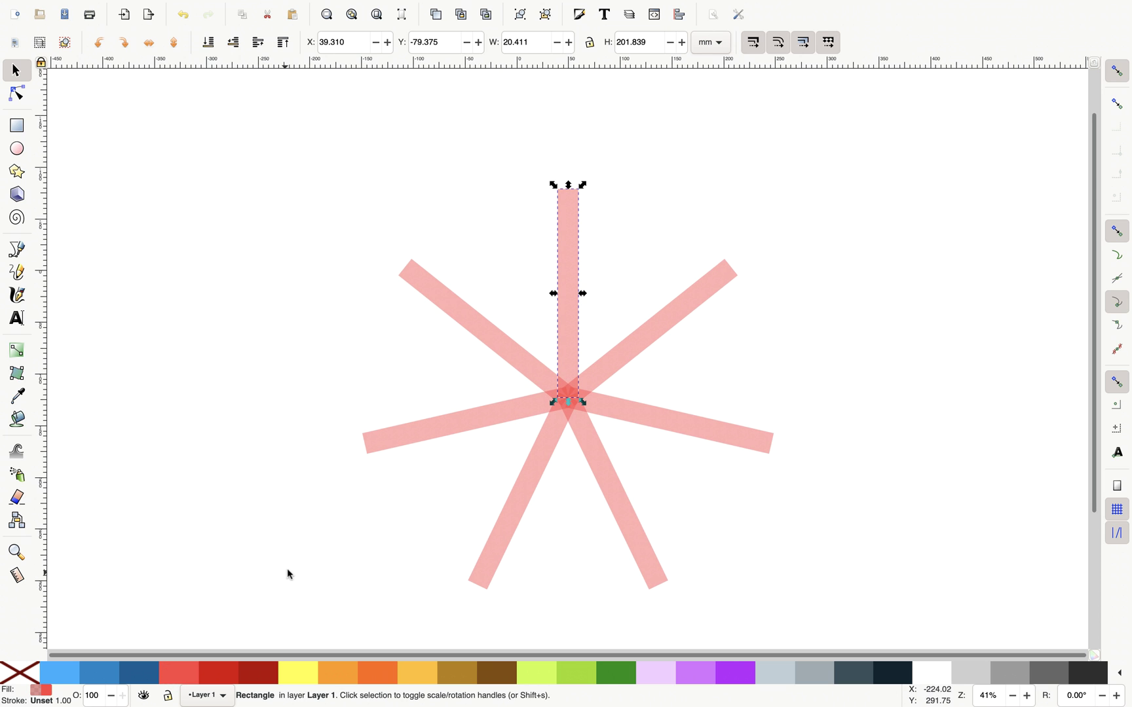
key(super+z)
scroll(312, 555, left, 1)
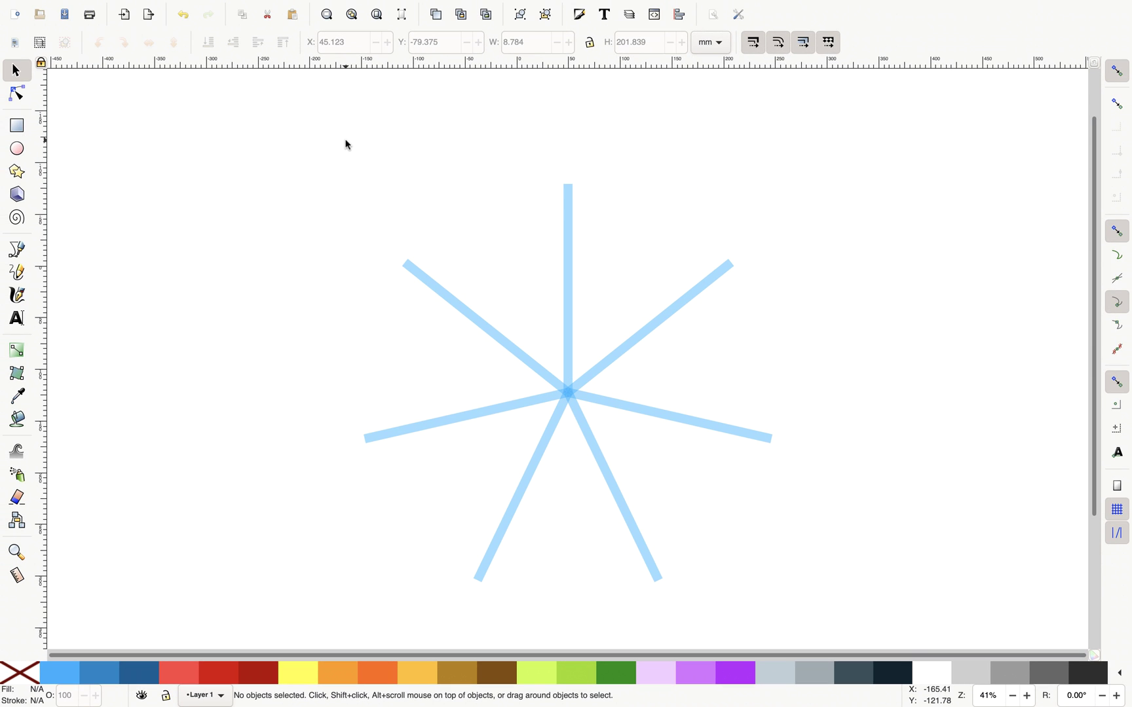
Select all seven bars and union them into a single path
key(super+a)
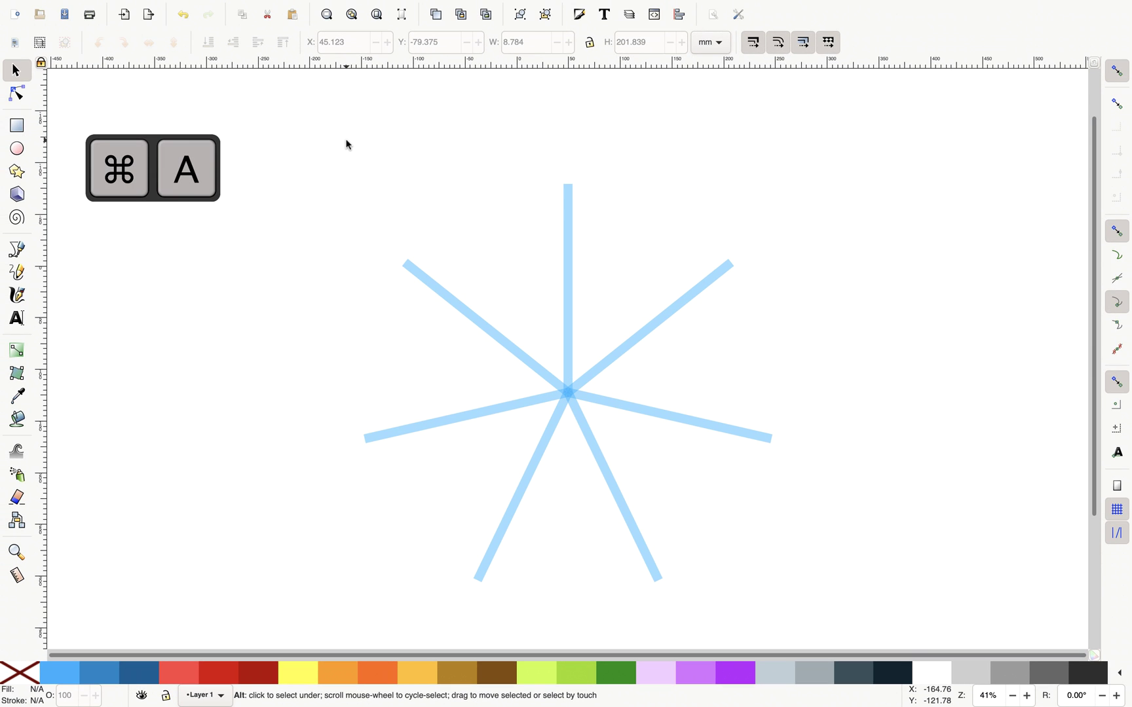
scroll(423, 225, down, 2)
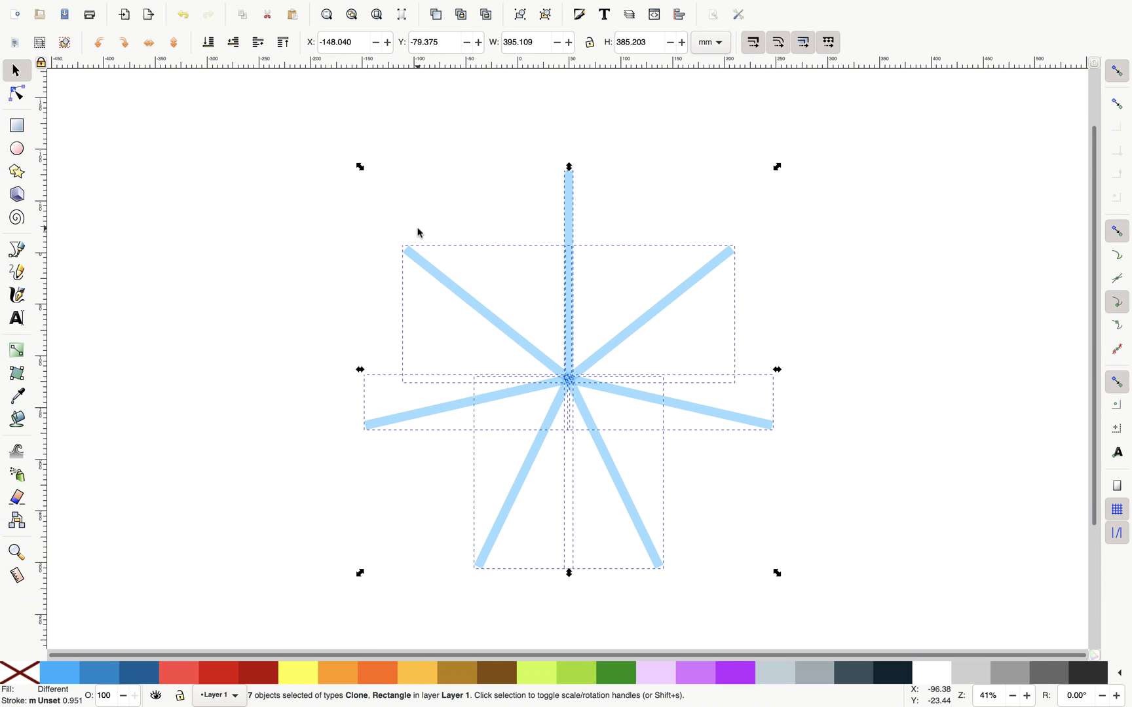
mouse_move(213, 5)
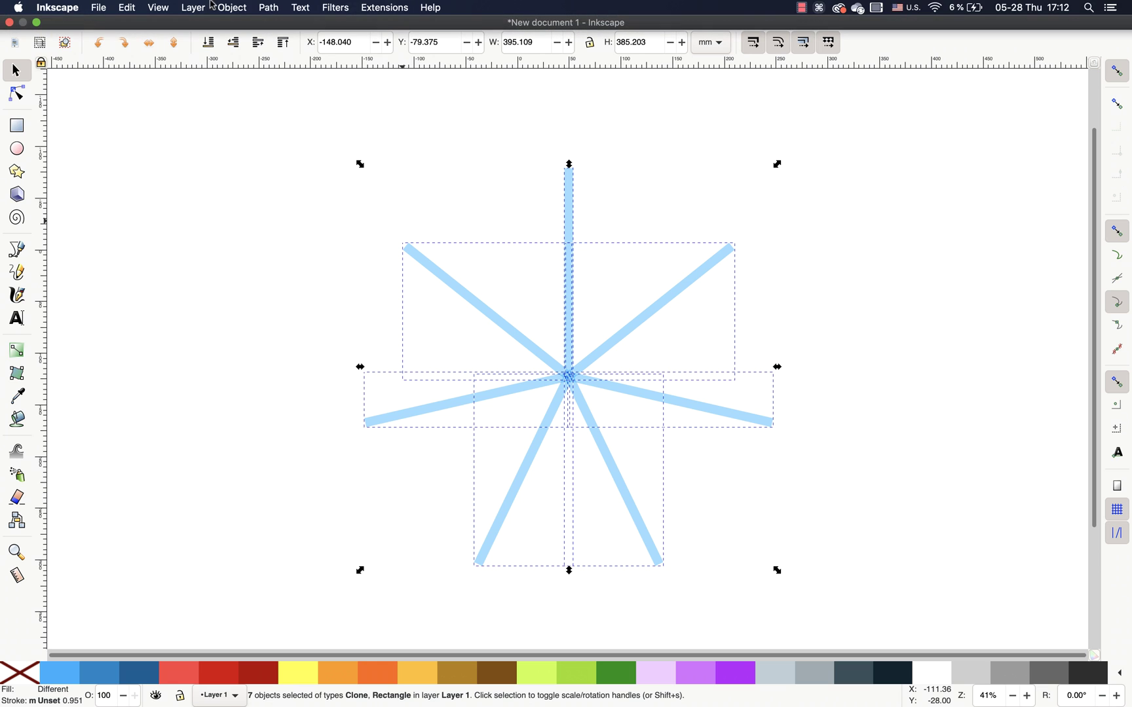
click(267, 11)
click(289, 71)
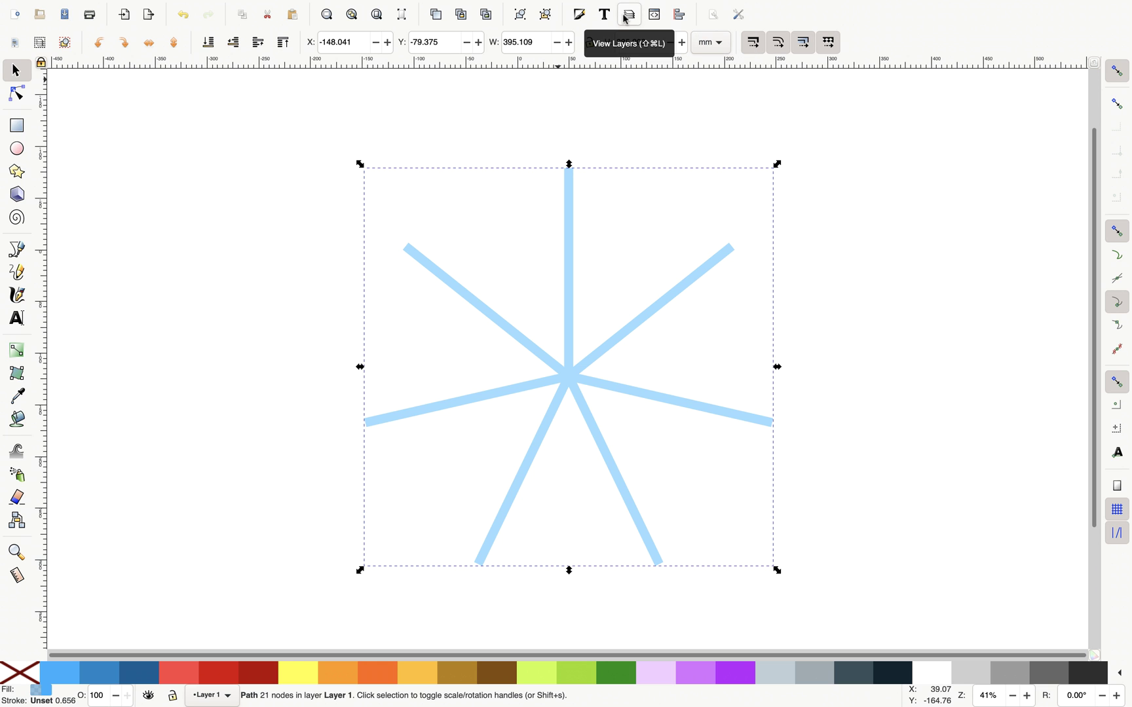
Raise the star's fill alpha to 100 in Fill and Stroke
click(579, 14)
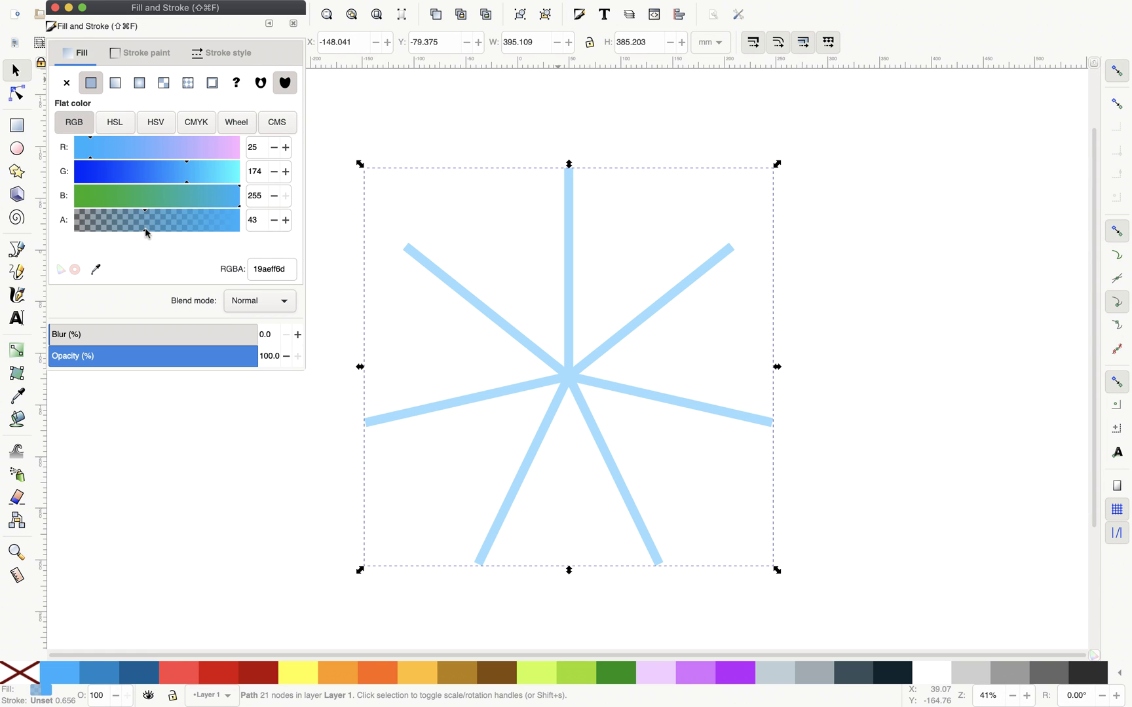
drag(148, 219, 270, 222)
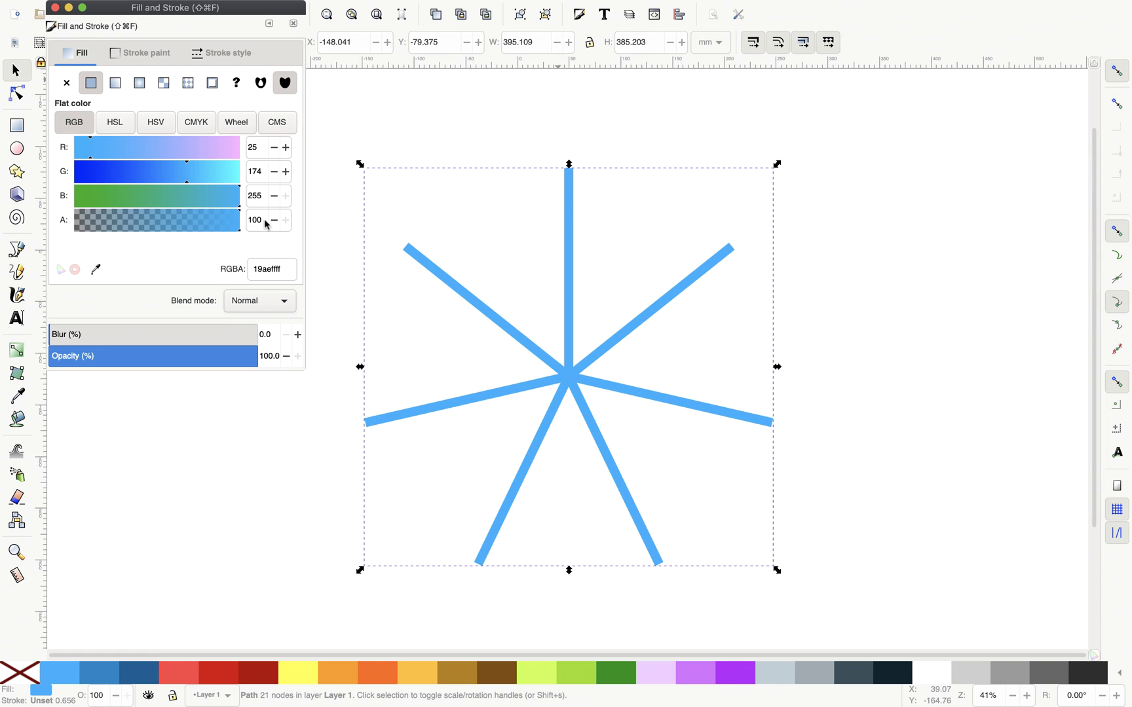
click(294, 26)
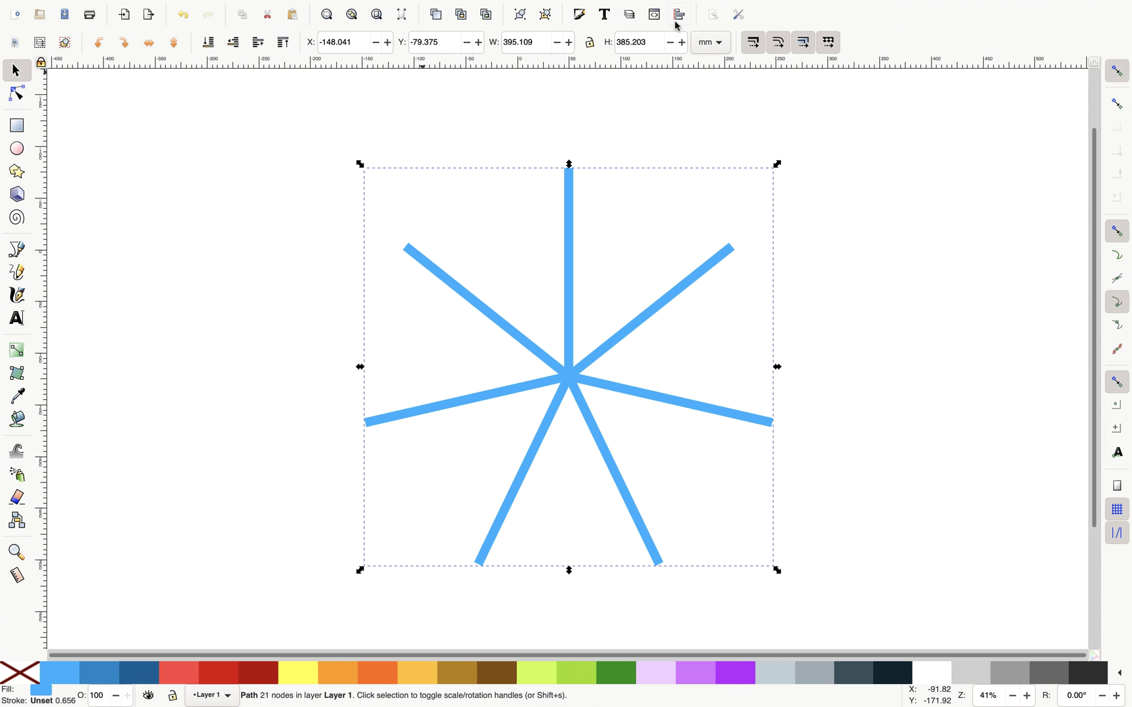
In Document Properties, show the page border without shadow and resize the page to the drawing
click(715, 15)
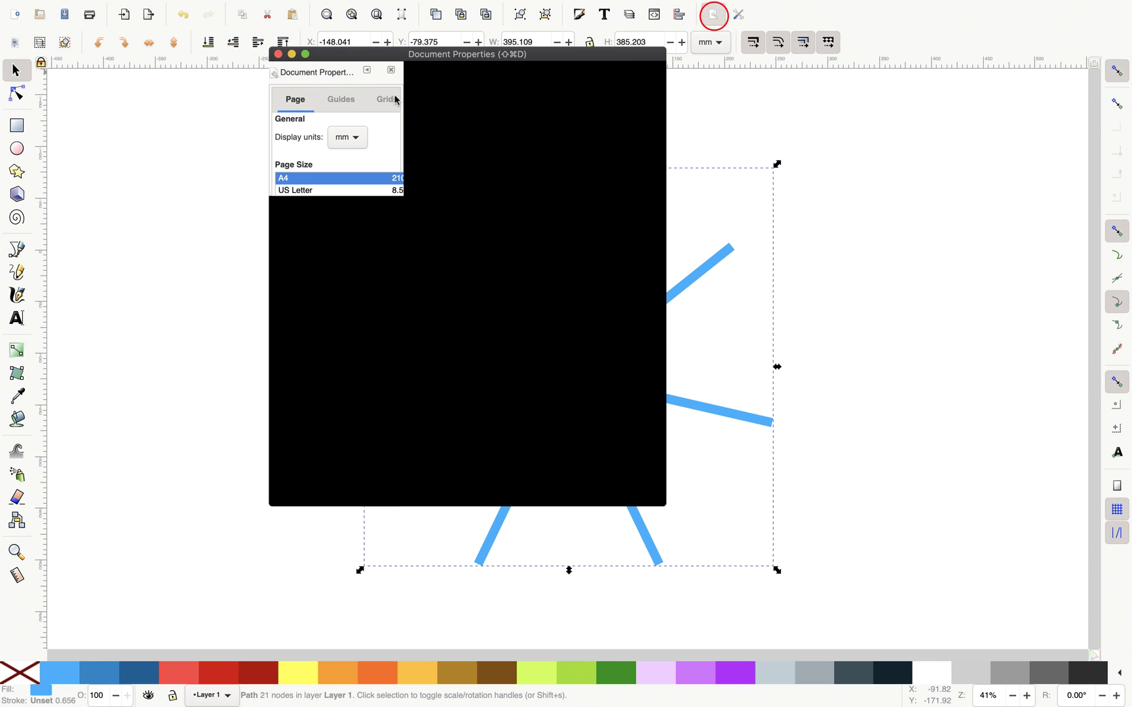
click(483, 440)
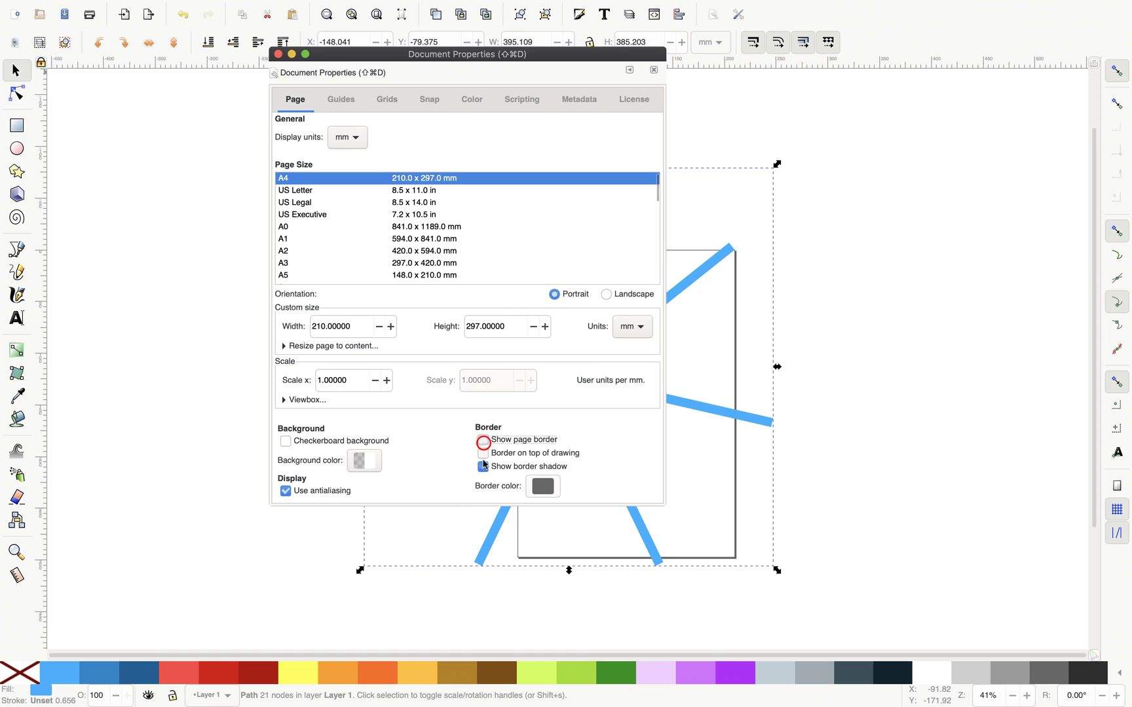
click(483, 466)
drag(541, 56, 355, 80)
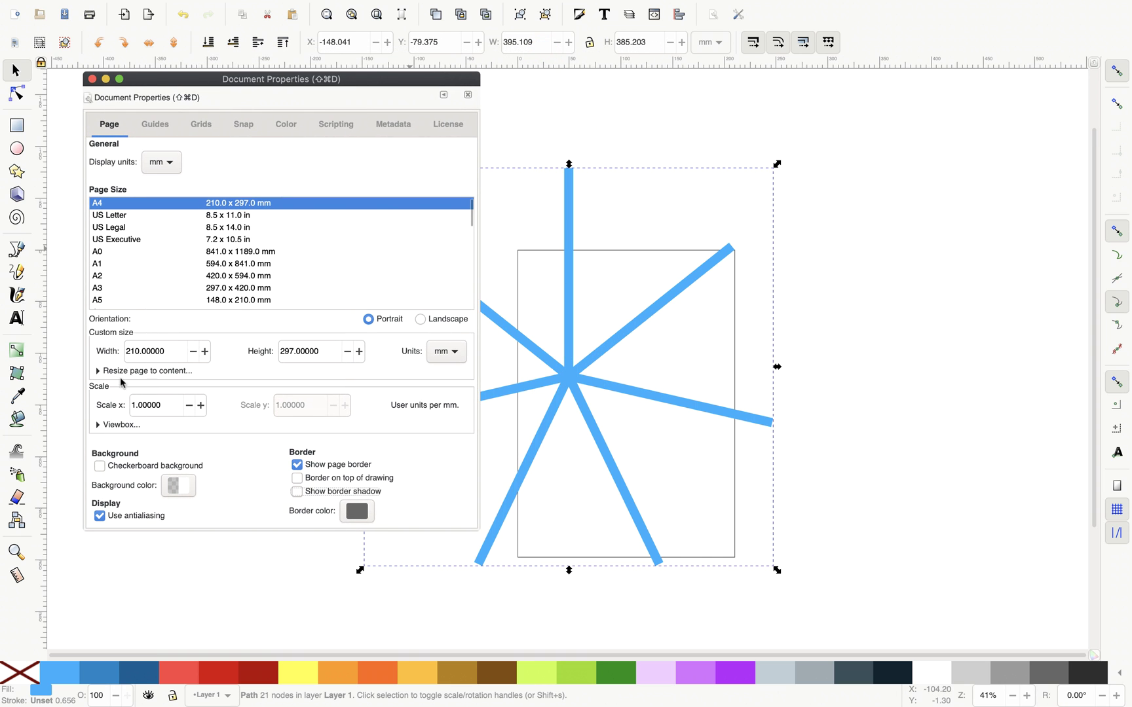
click(100, 372)
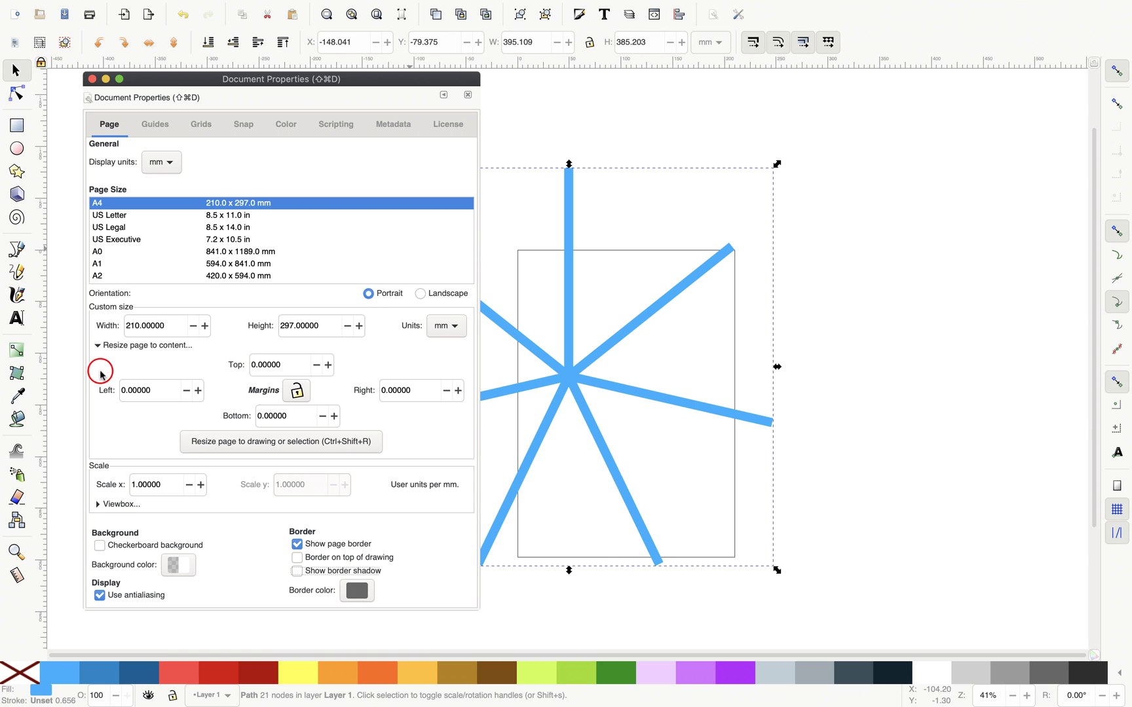
click(237, 444)
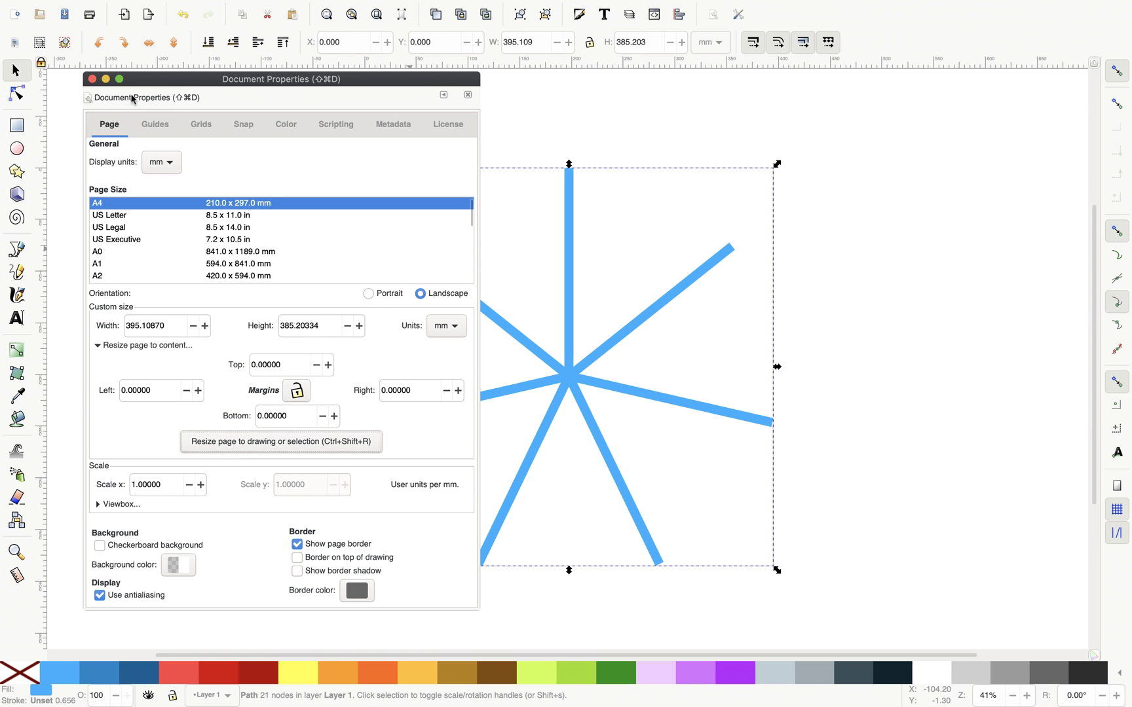
click(92, 79)
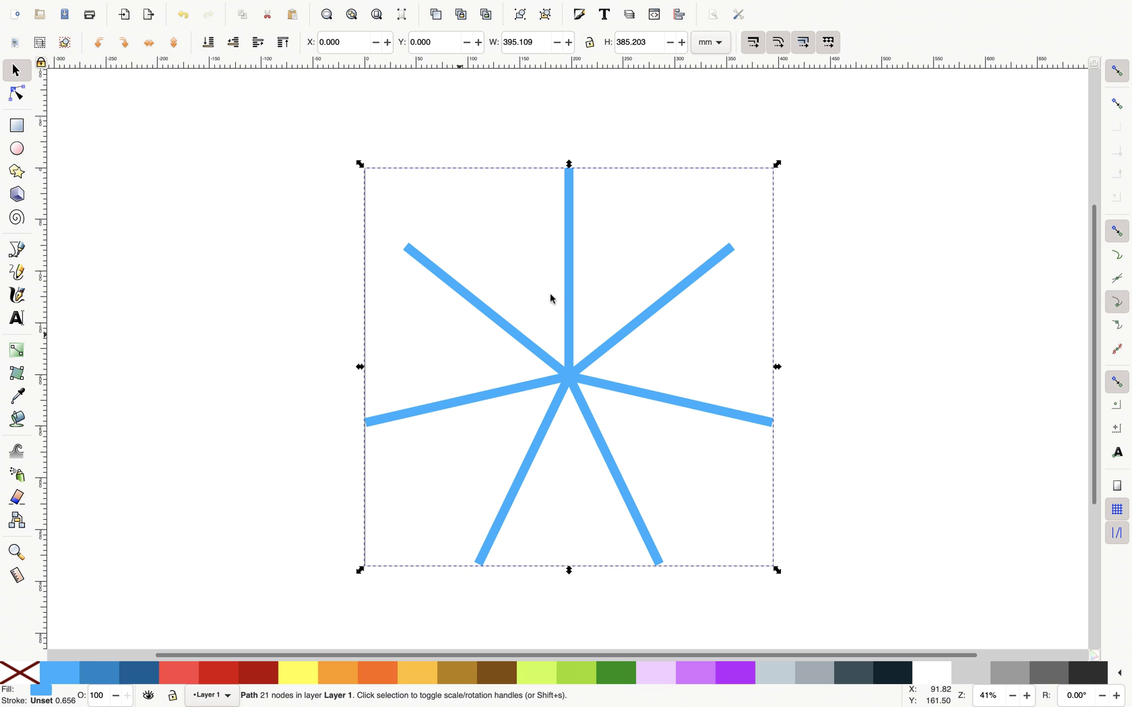
Save the drawing as 7steps.svg
mouse_move(15, 7)
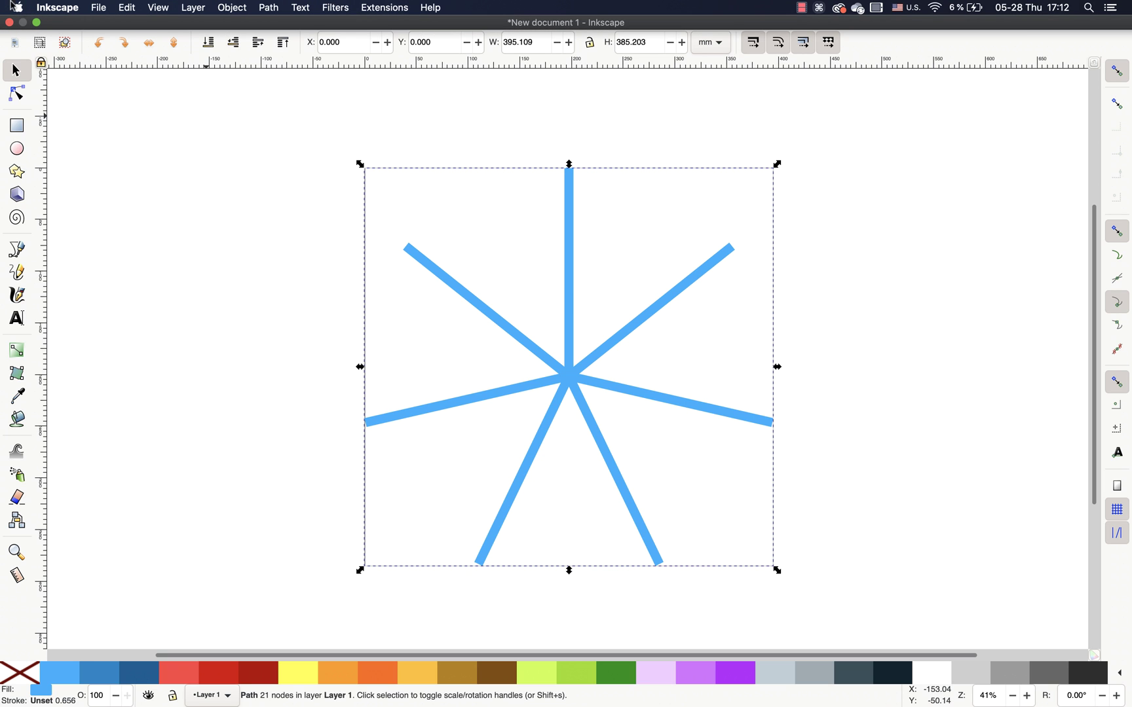
click(92, 9)
click(134, 102)
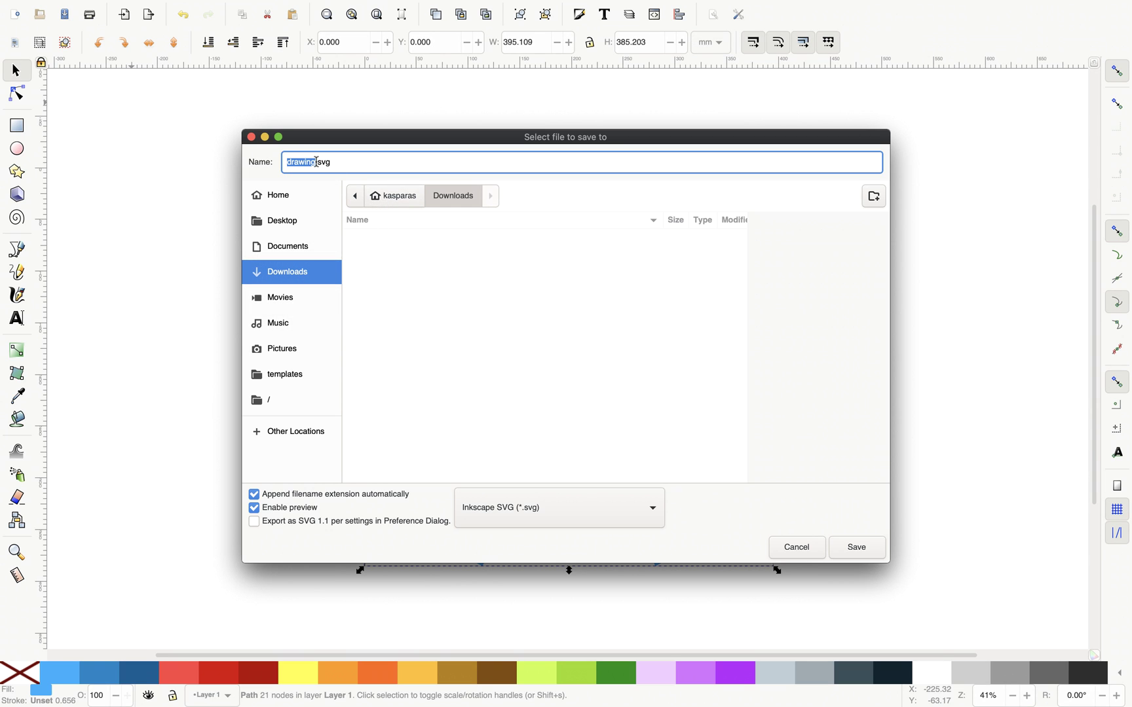
text(7steps)
click(856, 548)
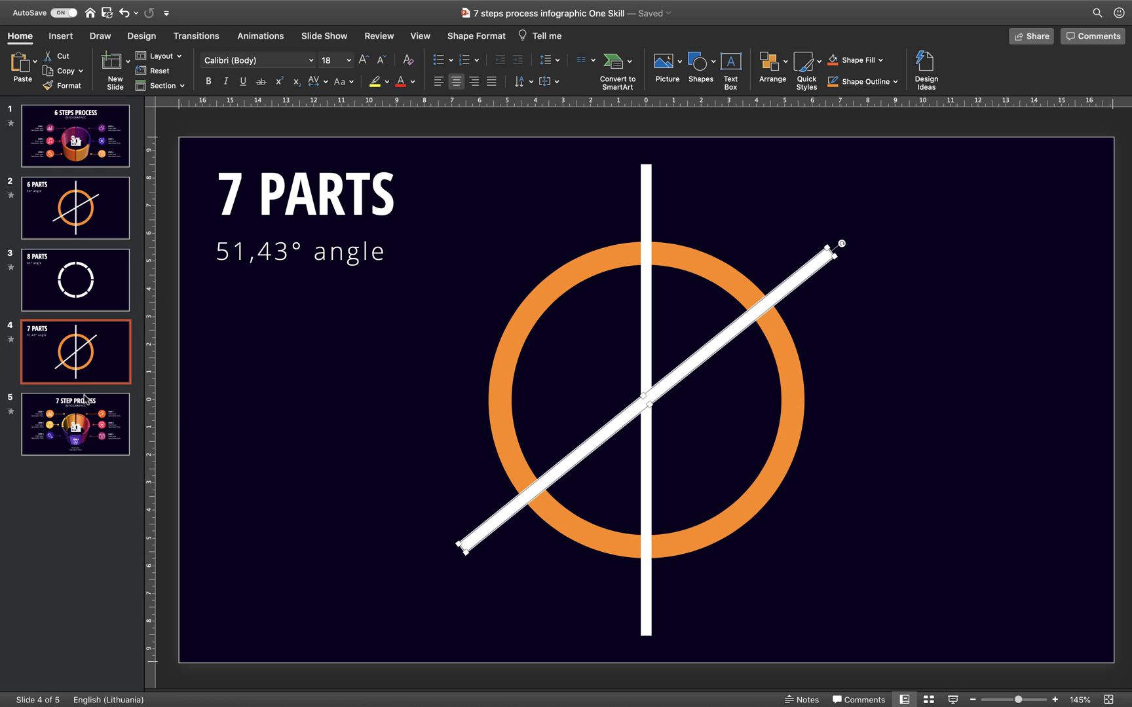
Add a new blank slide 6 after slide 5
click(91, 435)
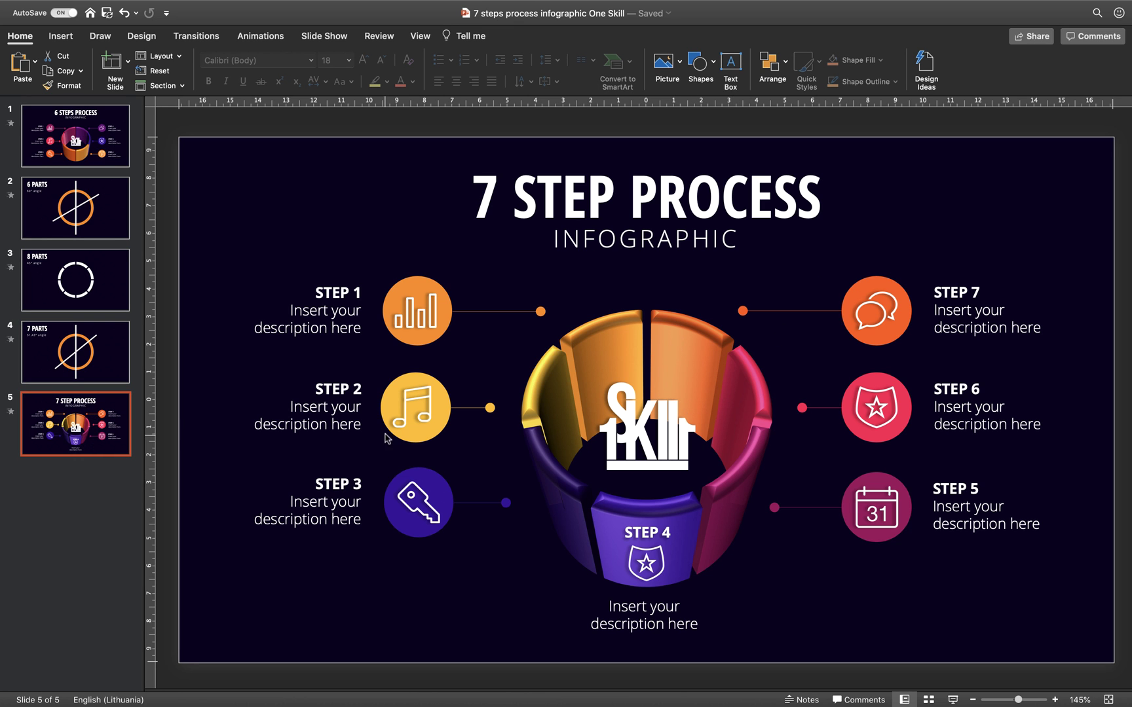
click(50, 490)
right_click(68, 475)
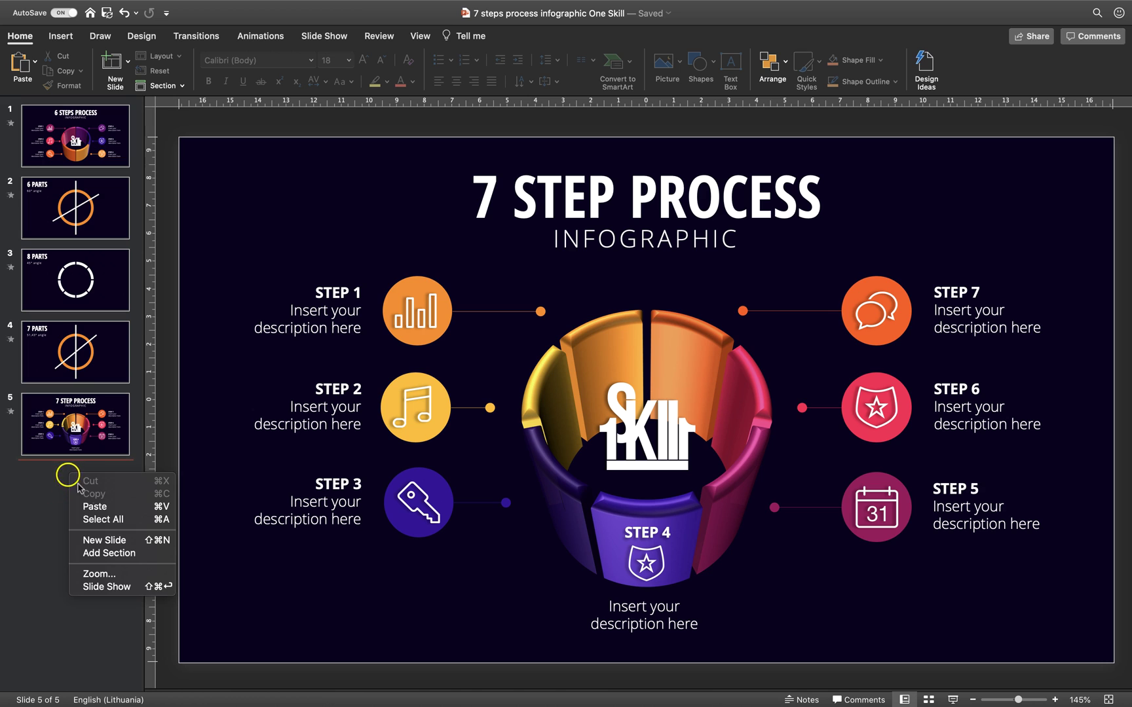
click(108, 540)
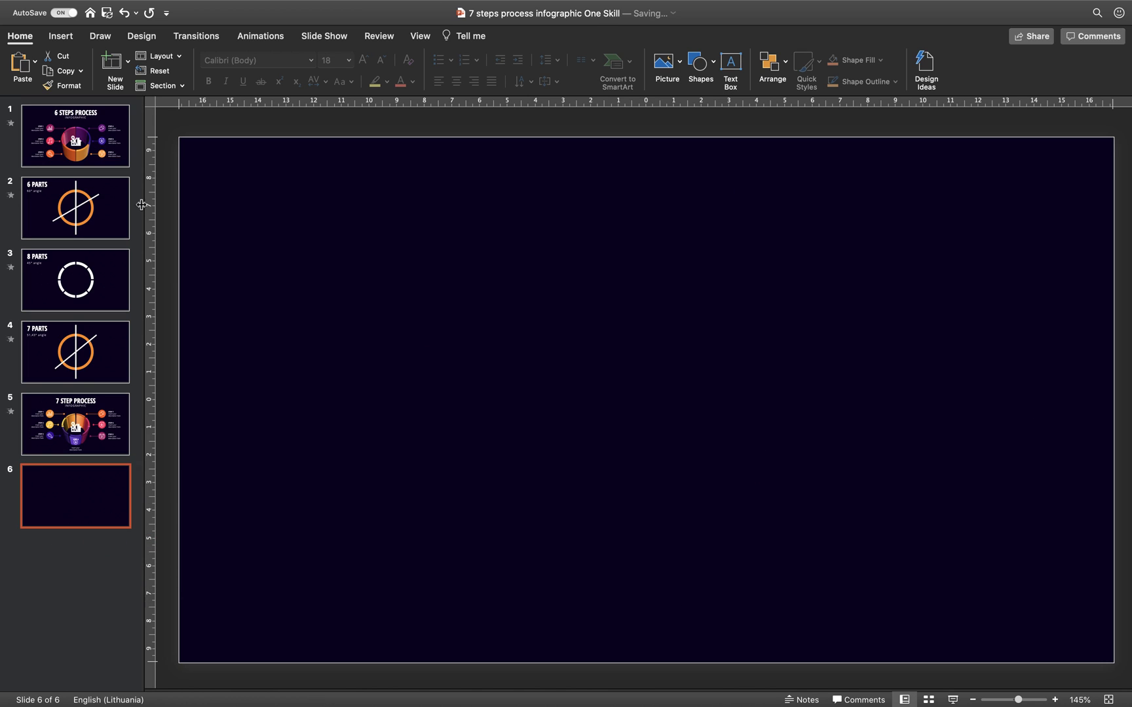
Insert 7steps.svg from file and shrink it to about 13.26 × 12.95 cm
click(58, 40)
click(128, 63)
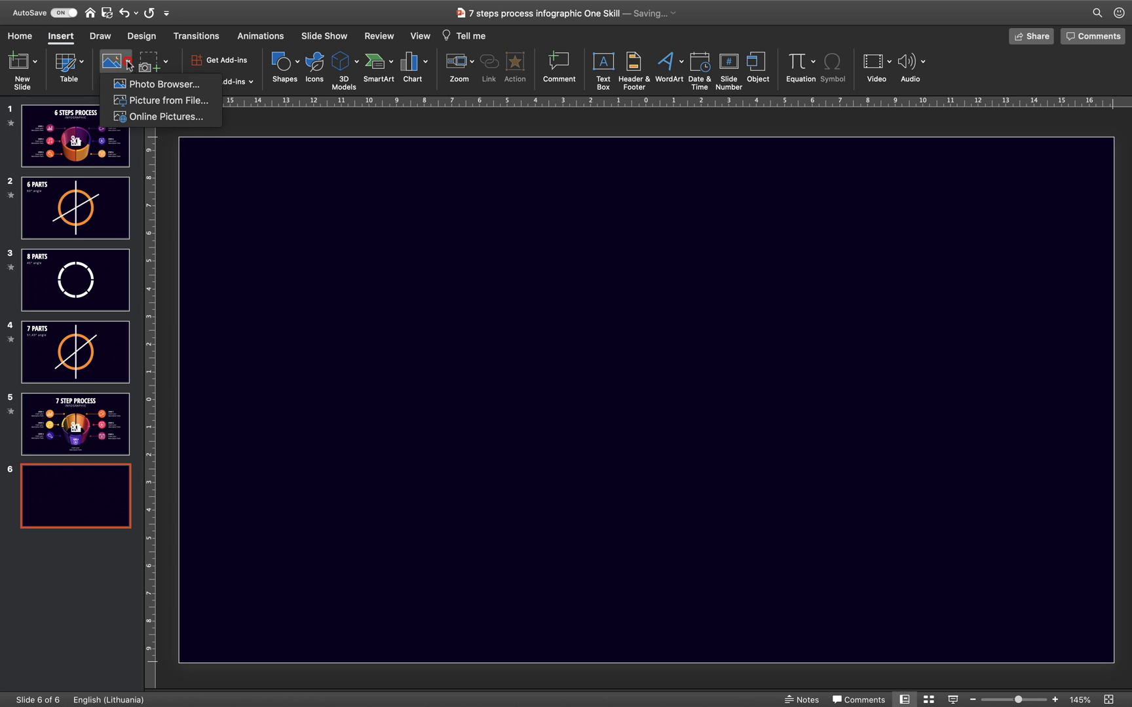
click(158, 101)
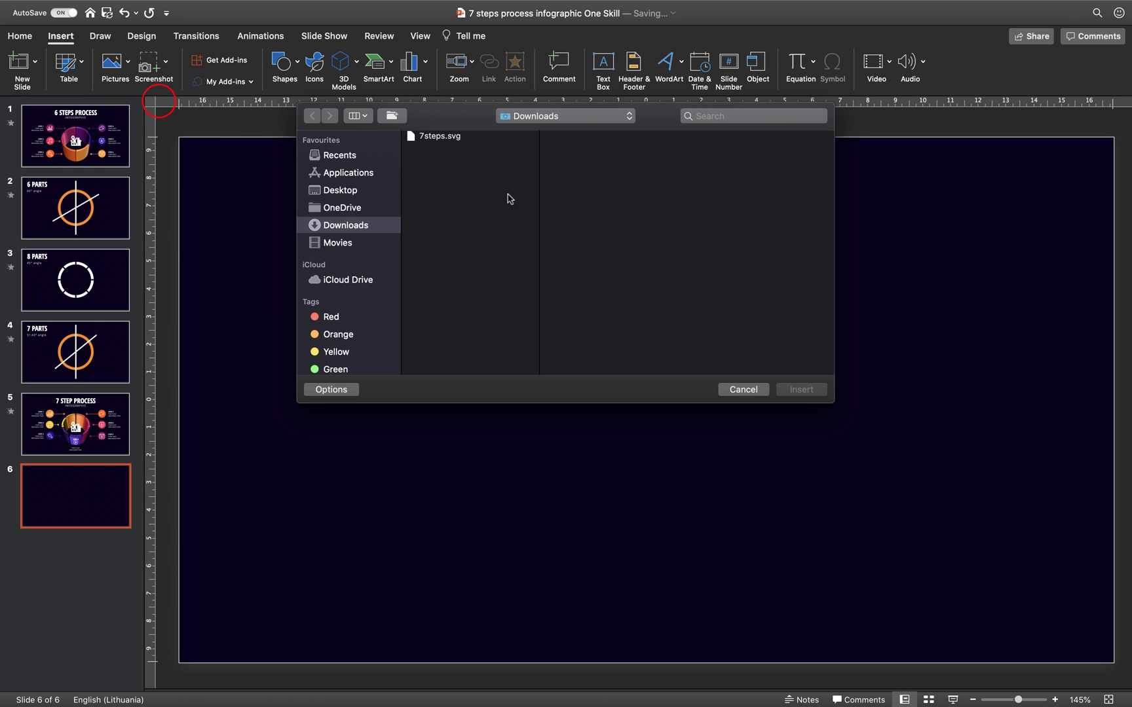
click(437, 138)
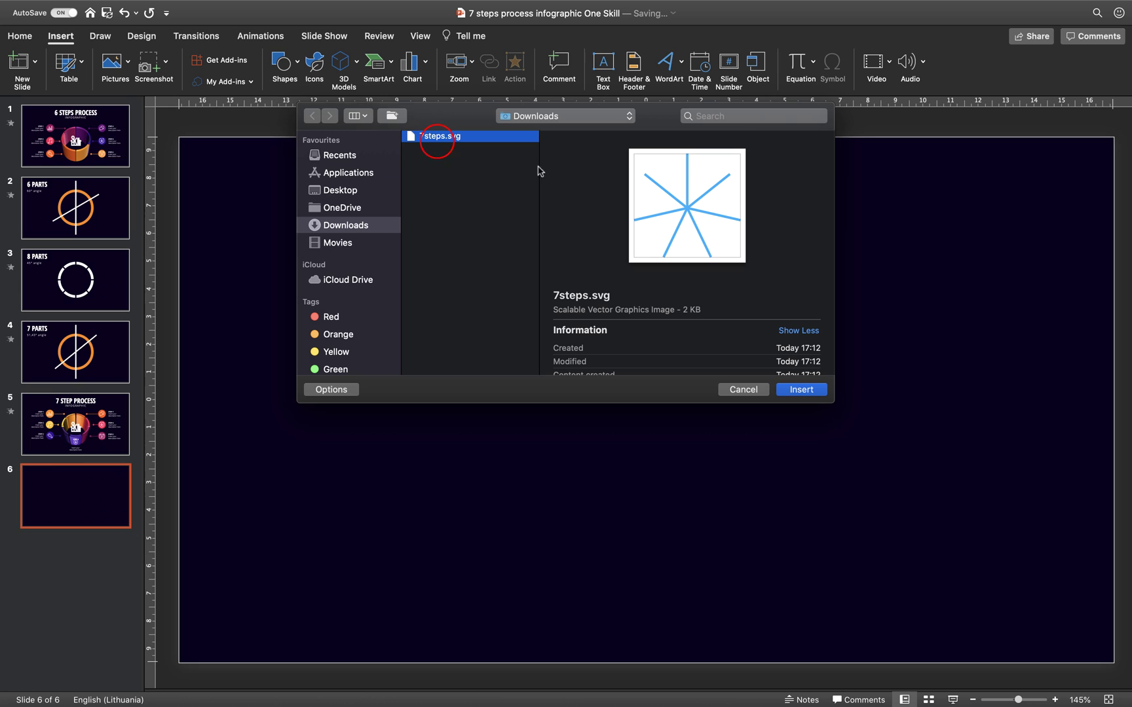
click(802, 390)
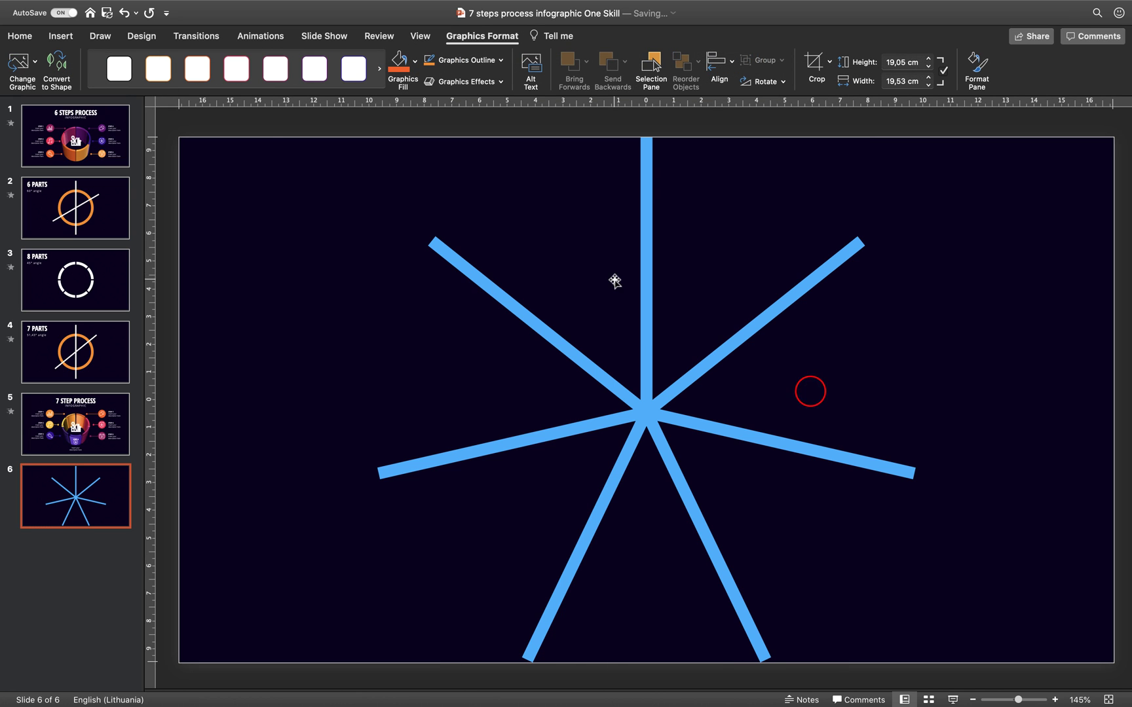
click(822, 276)
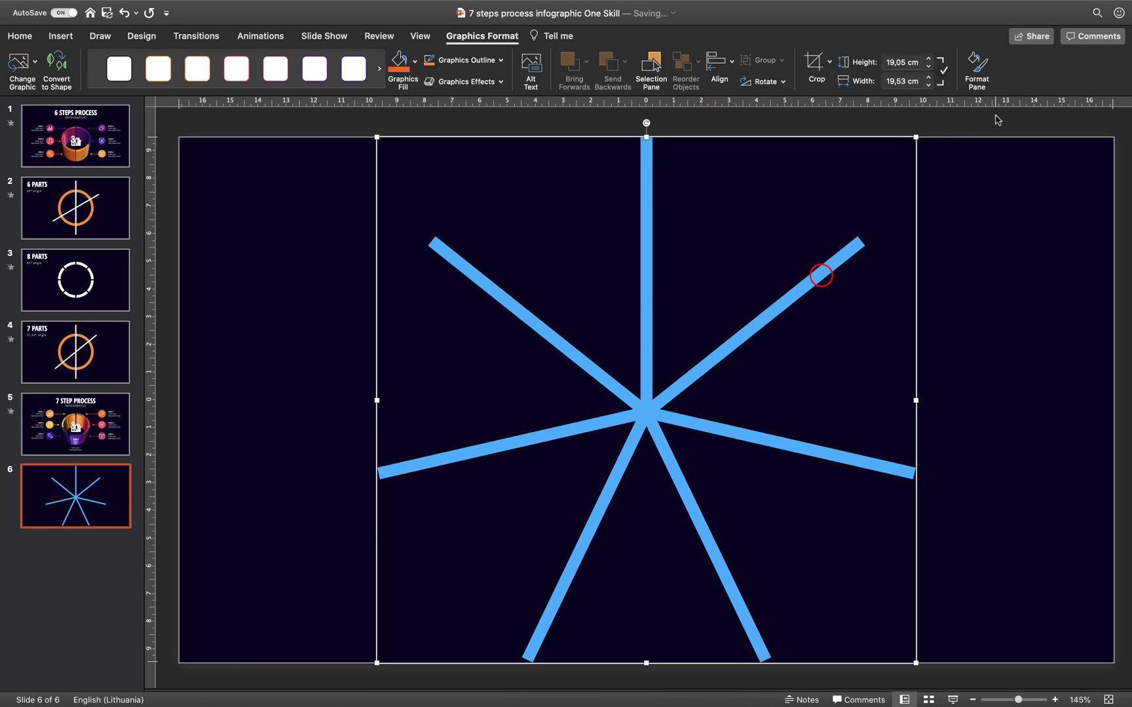
drag(916, 137, 826, 222)
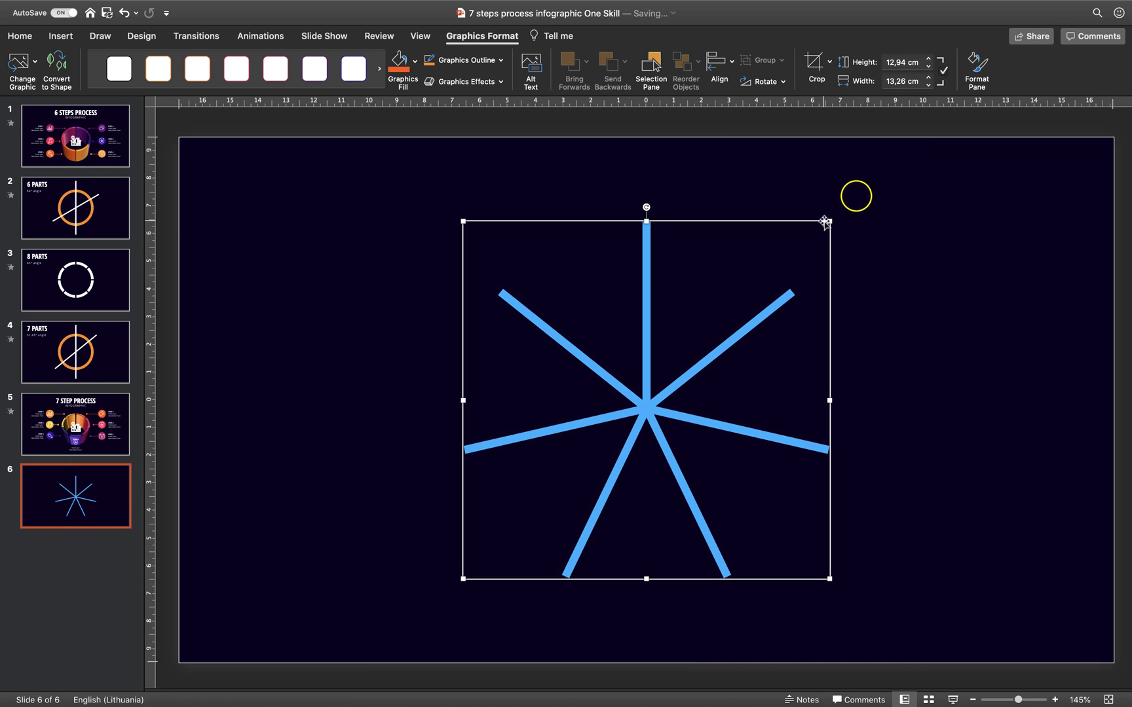
click(882, 174)
Fill the star graphic white and turn on the slide's centre guides
click(646, 227)
click(414, 64)
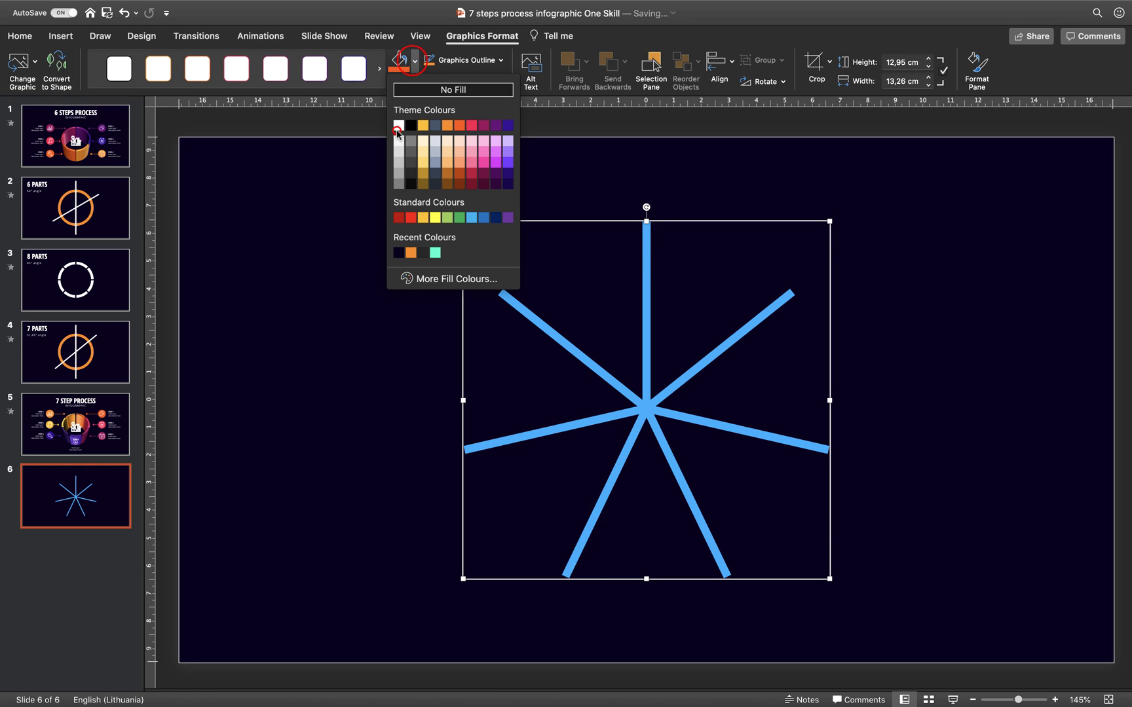
click(398, 126)
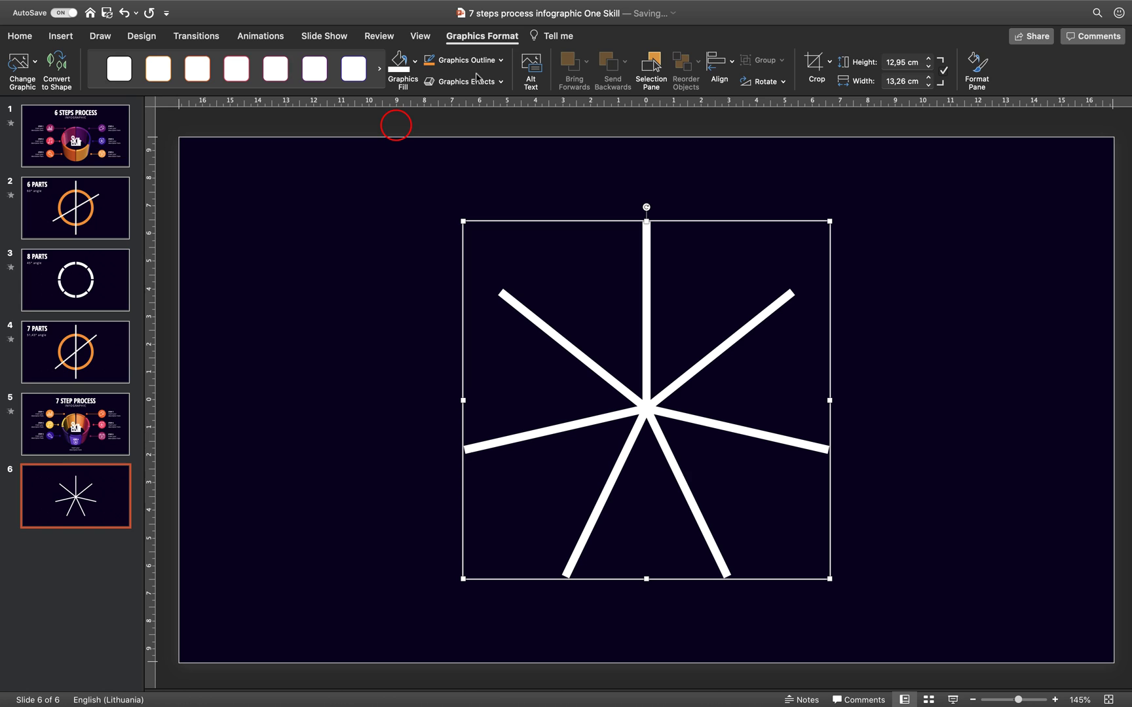
click(420, 36)
click(237, 81)
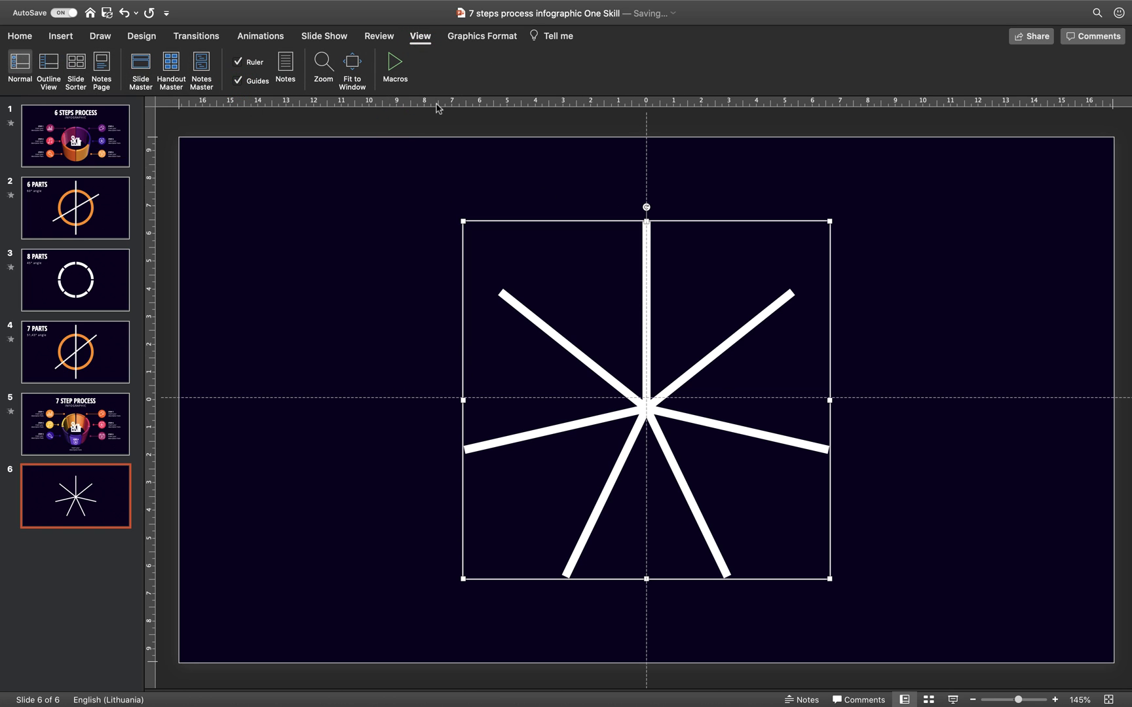
Convert the star to shapes and align it centre and middle on the slide
click(482, 36)
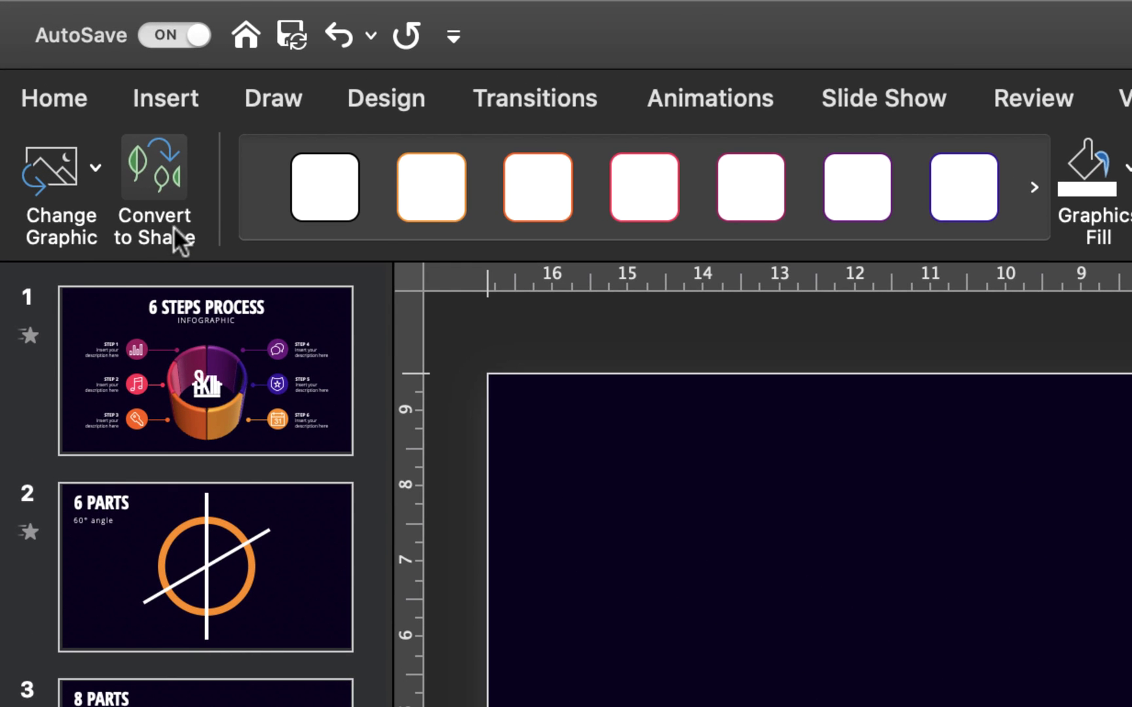
click(158, 178)
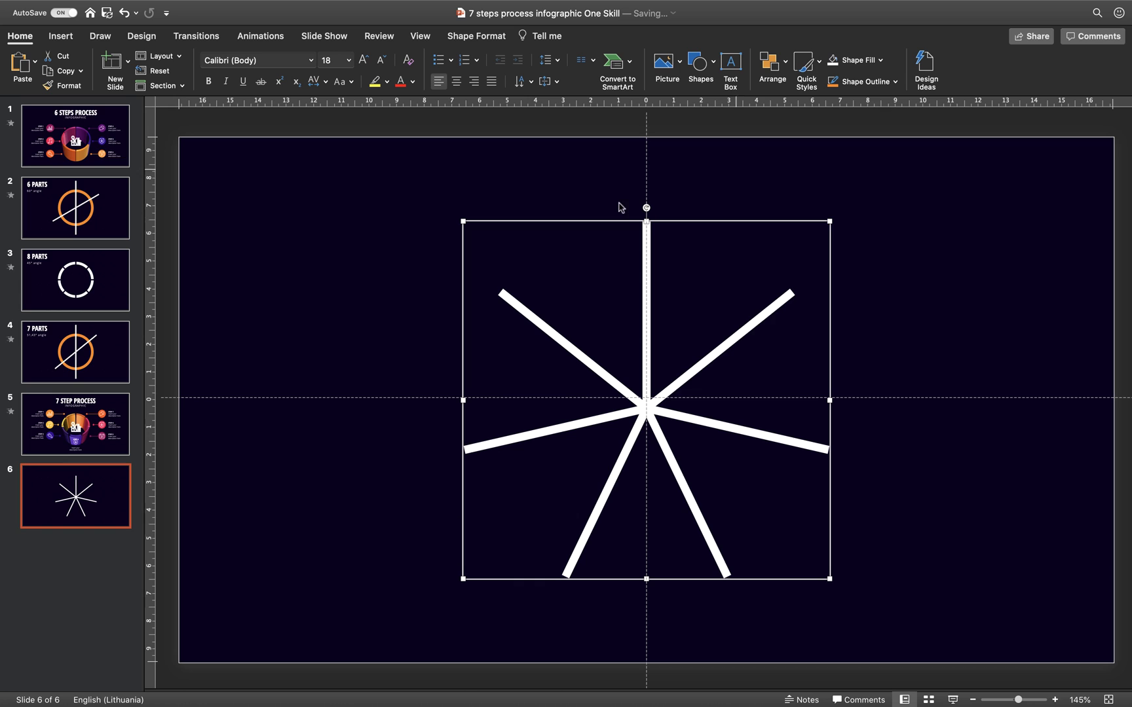
click(783, 61)
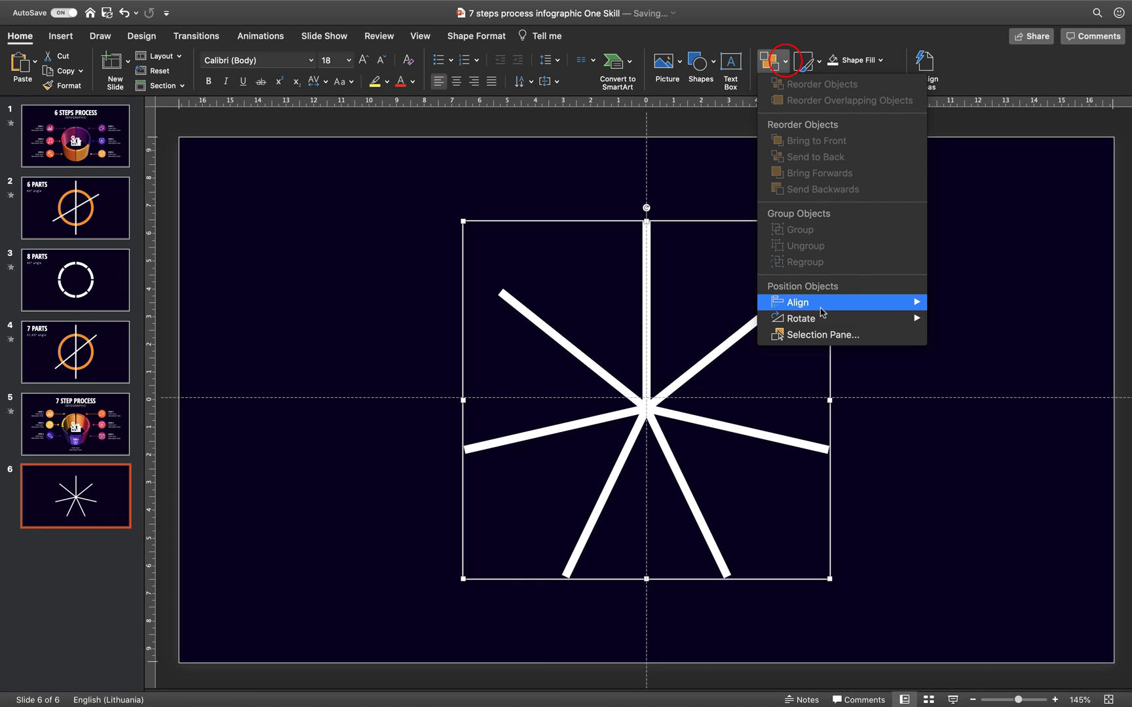
mouse_move(822, 312)
click(973, 325)
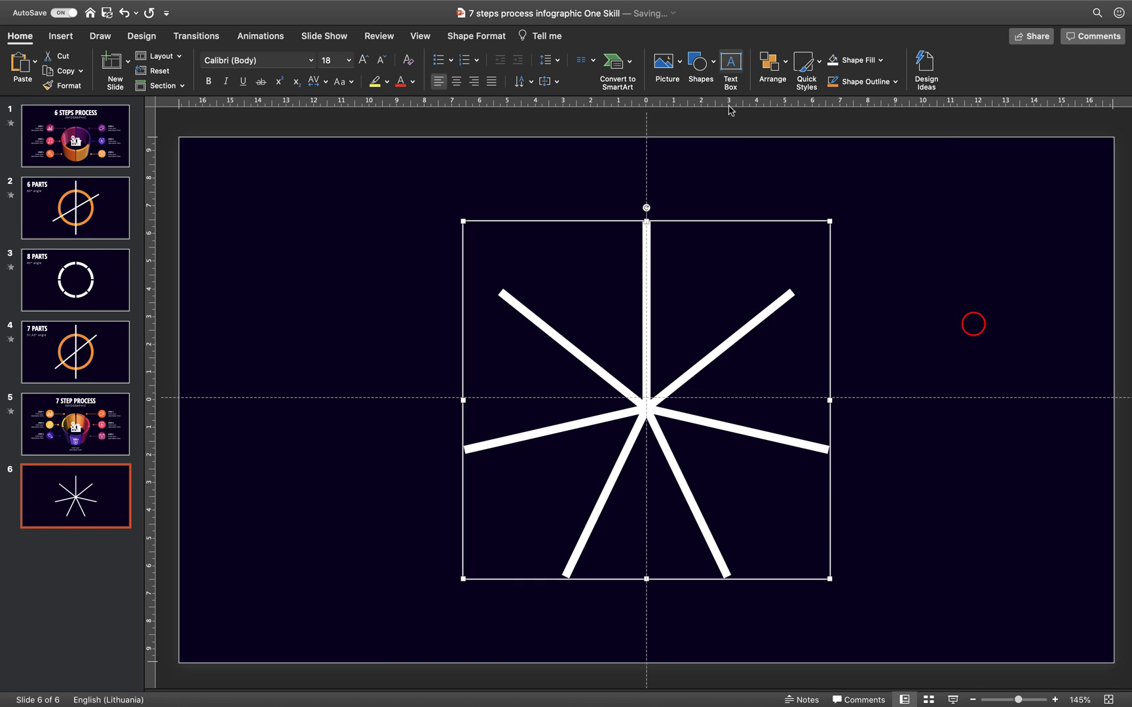
click(773, 71)
mouse_move(871, 302)
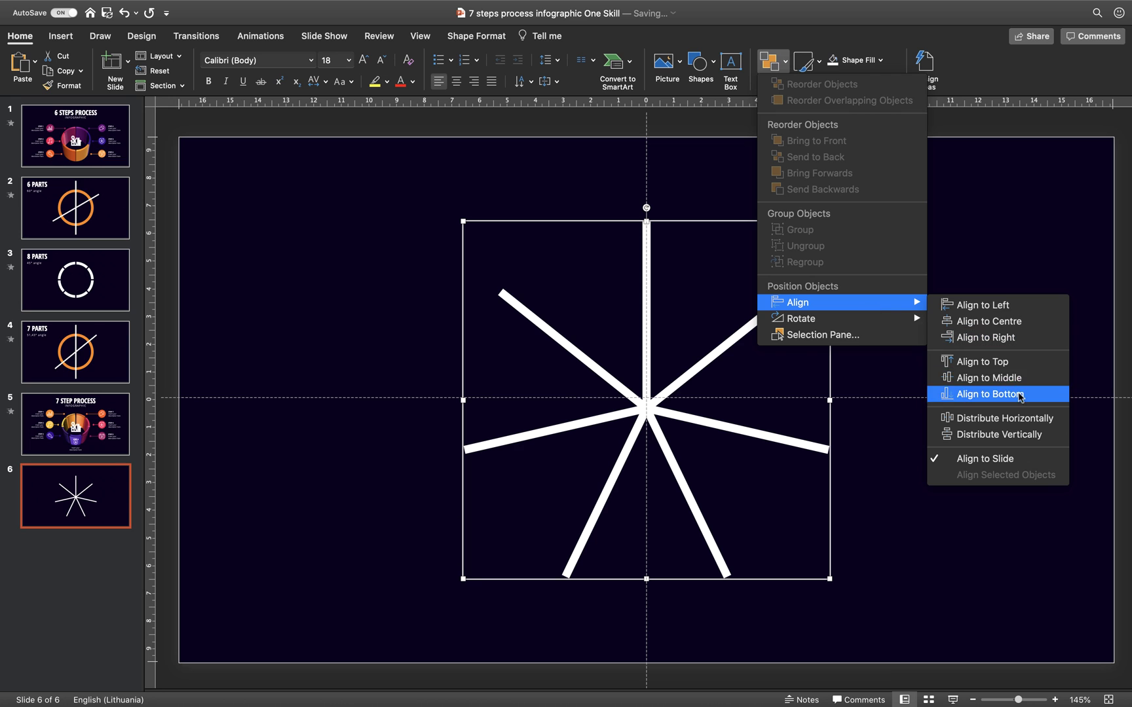
click(1011, 379)
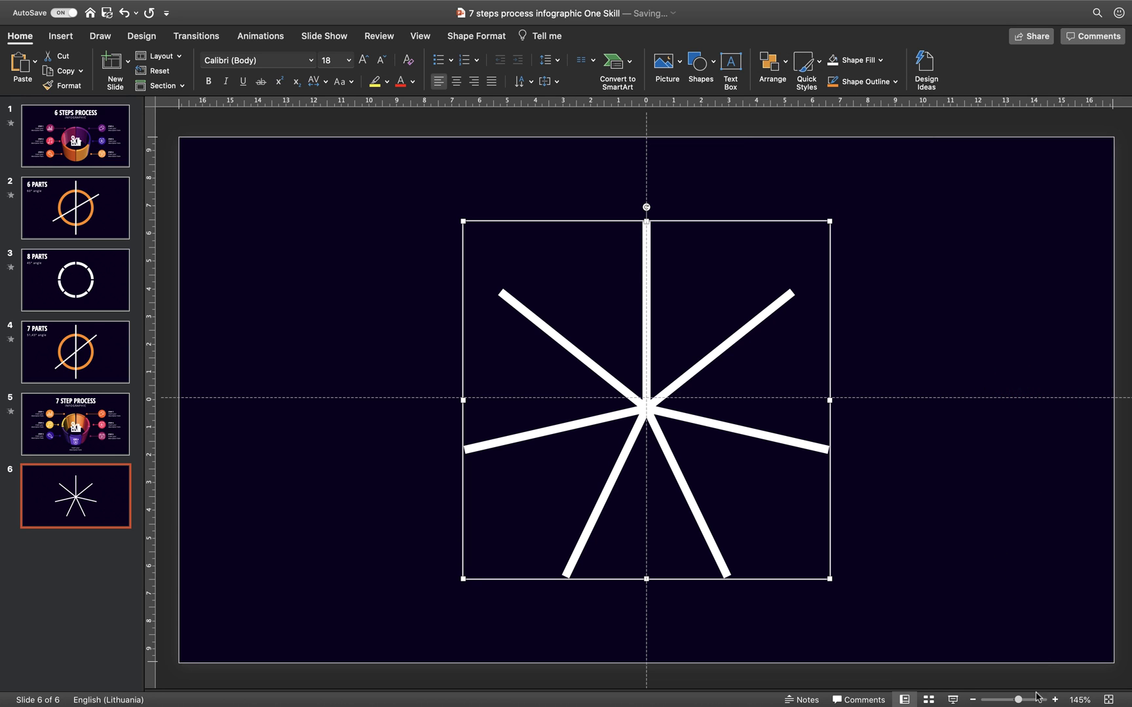
Zoom in and nudge the star so its hub sits exactly on the guides
drag(1019, 701, 1056, 701)
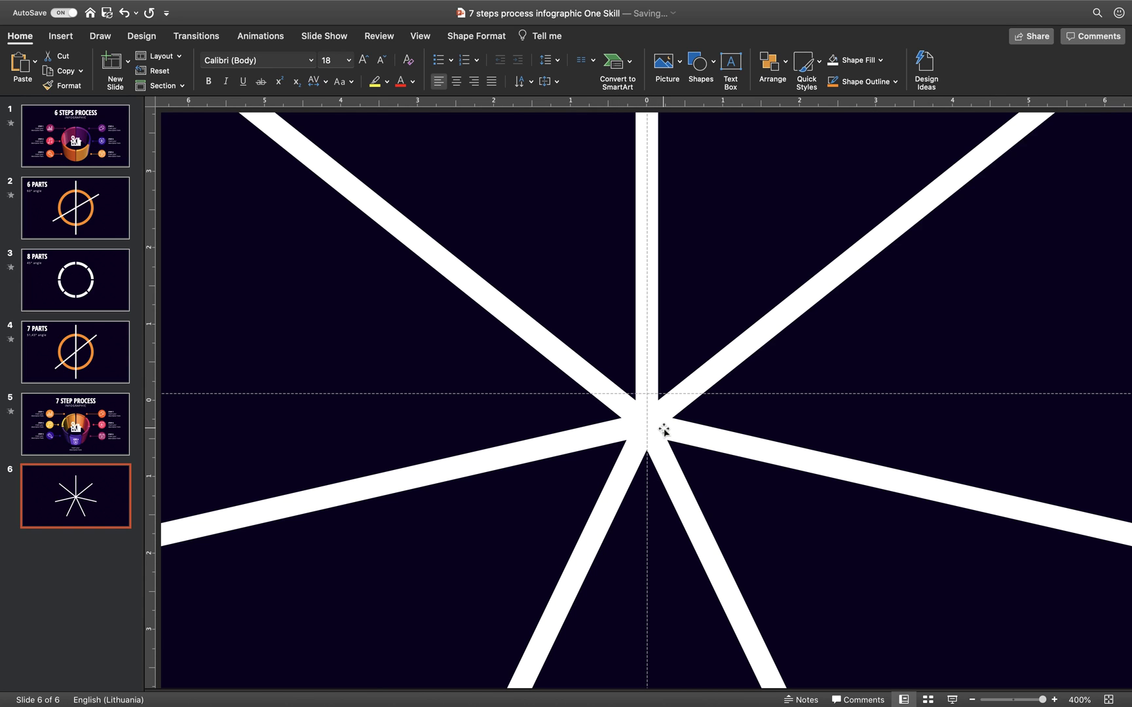
drag(663, 431, 662, 405)
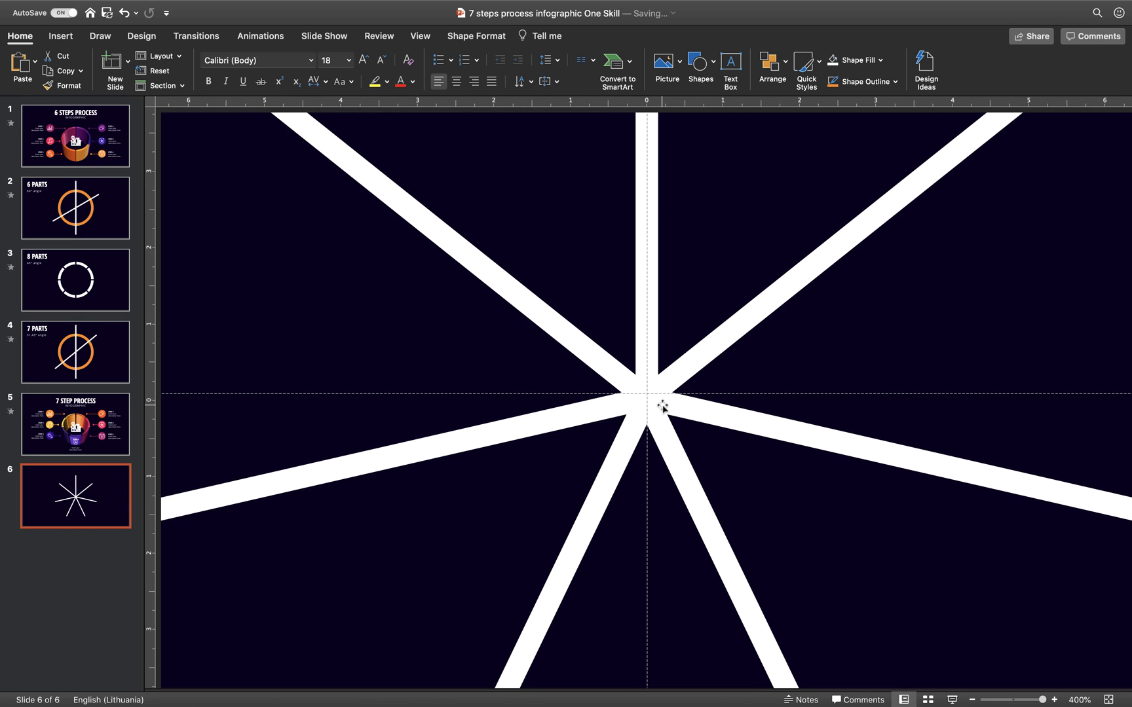
click(1110, 699)
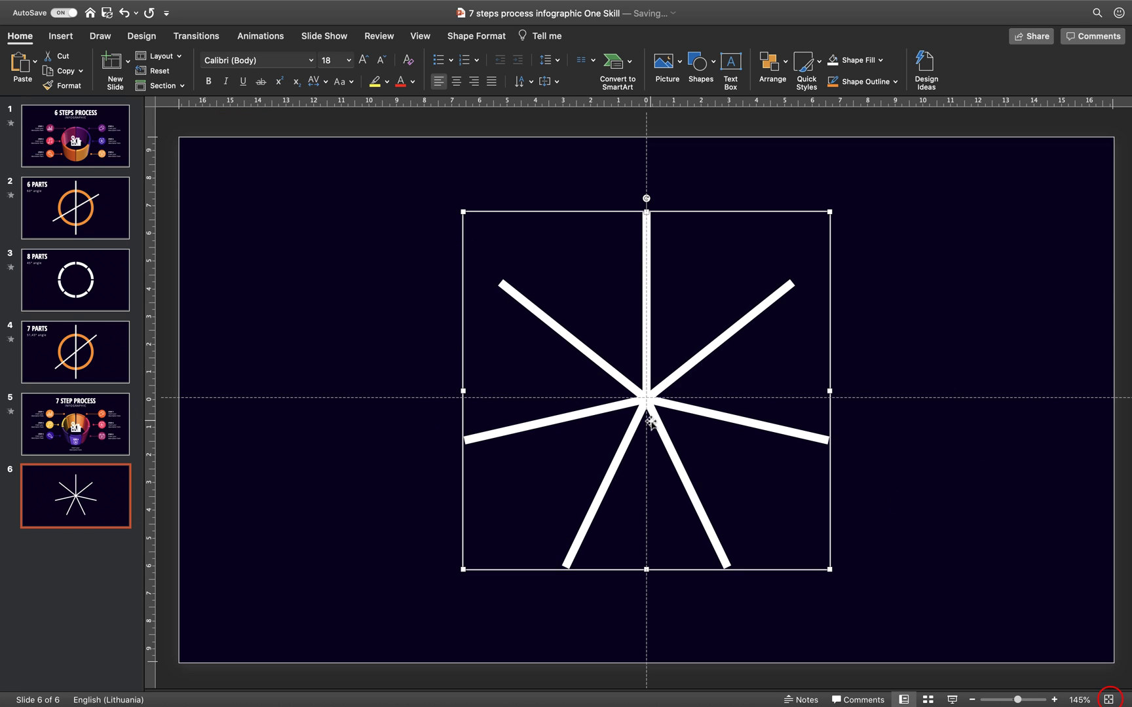
click(353, 296)
Copy the orange ring from the 7 PARTS slide onto slide 6, behind the white lines
click(66, 342)
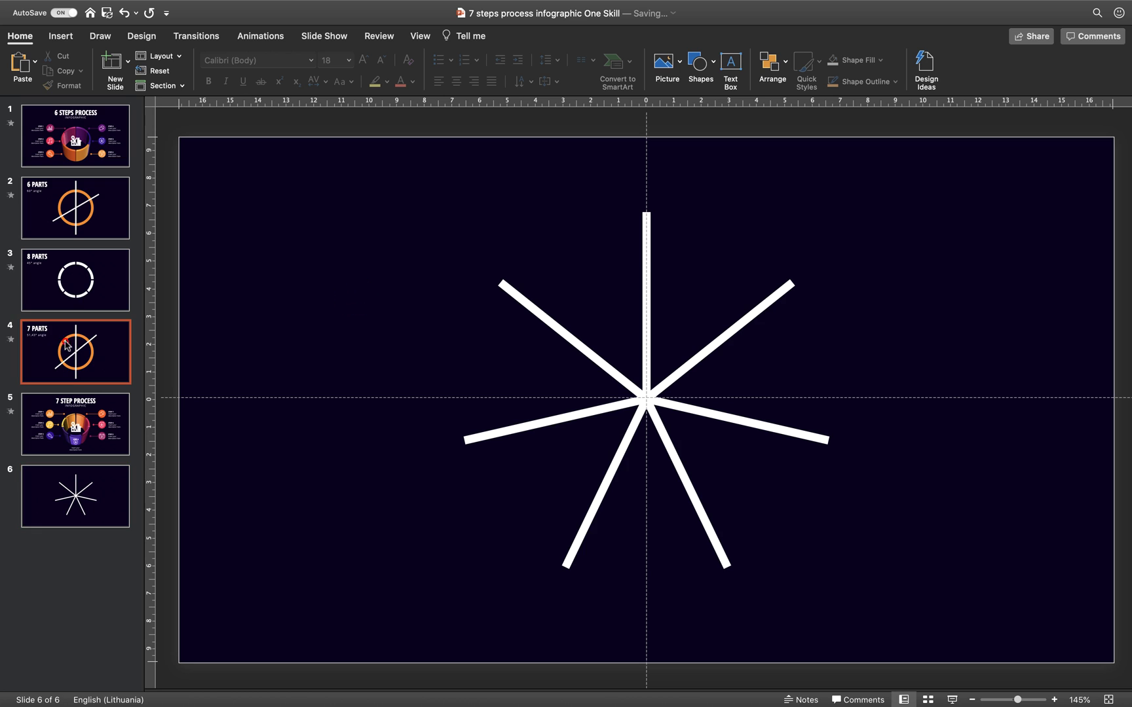
click(558, 279)
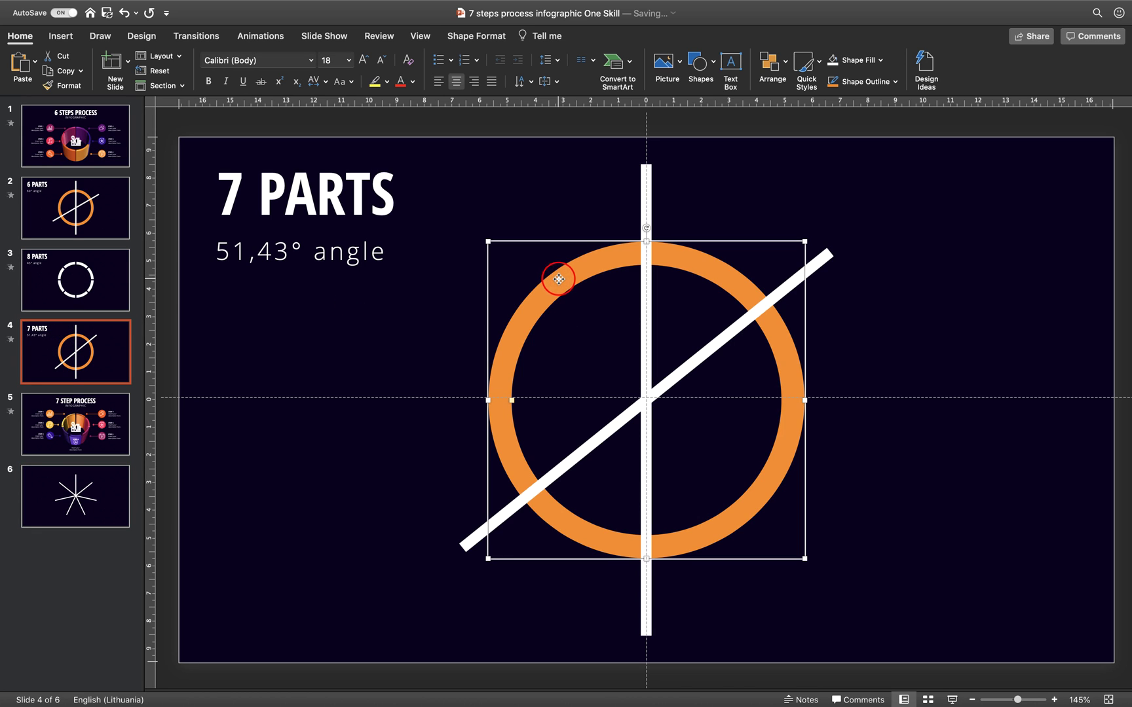
key(super+c)
click(79, 490)
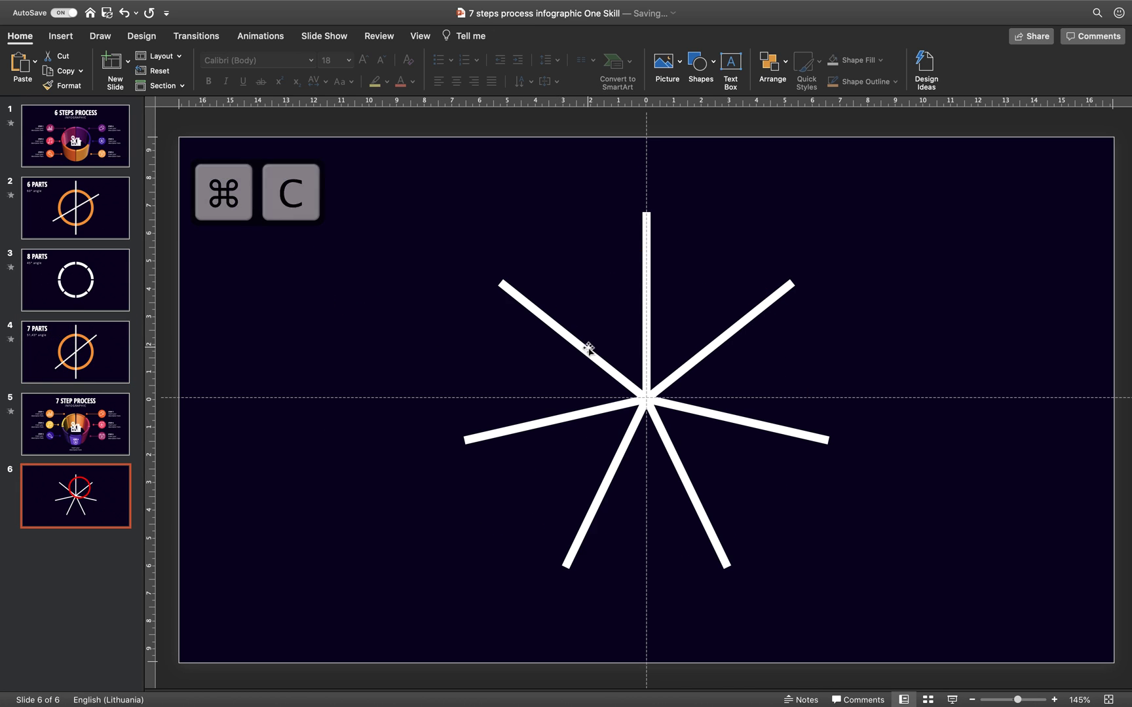
key(super+v)
click(776, 63)
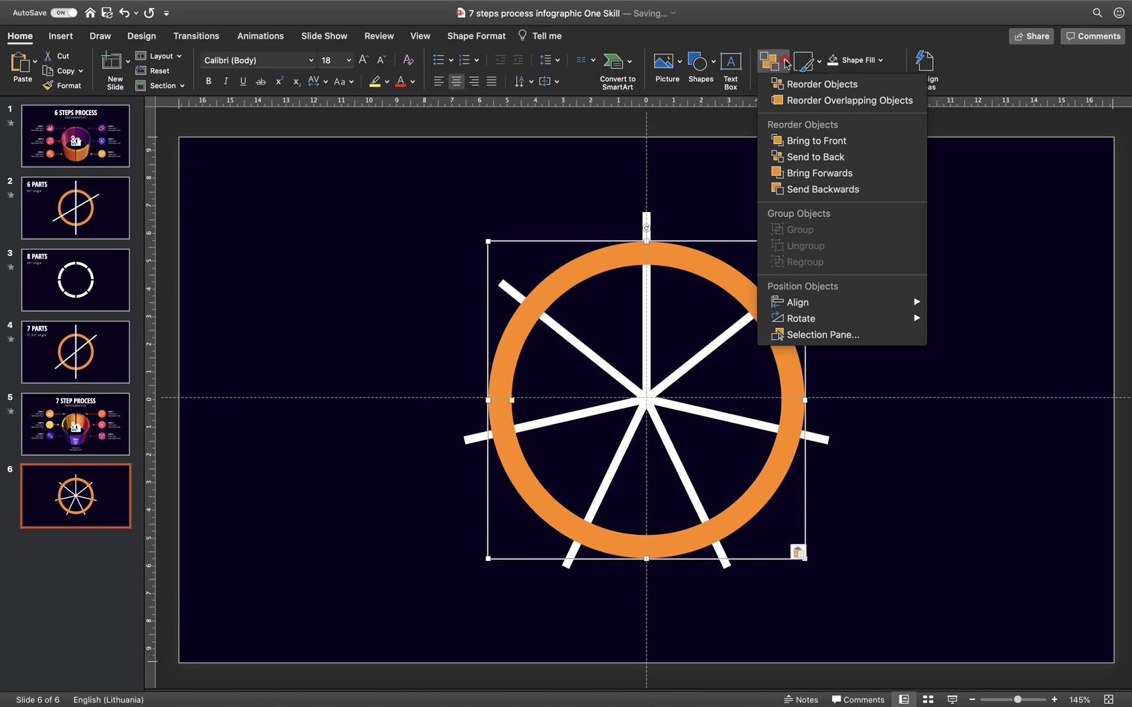
click(818, 157)
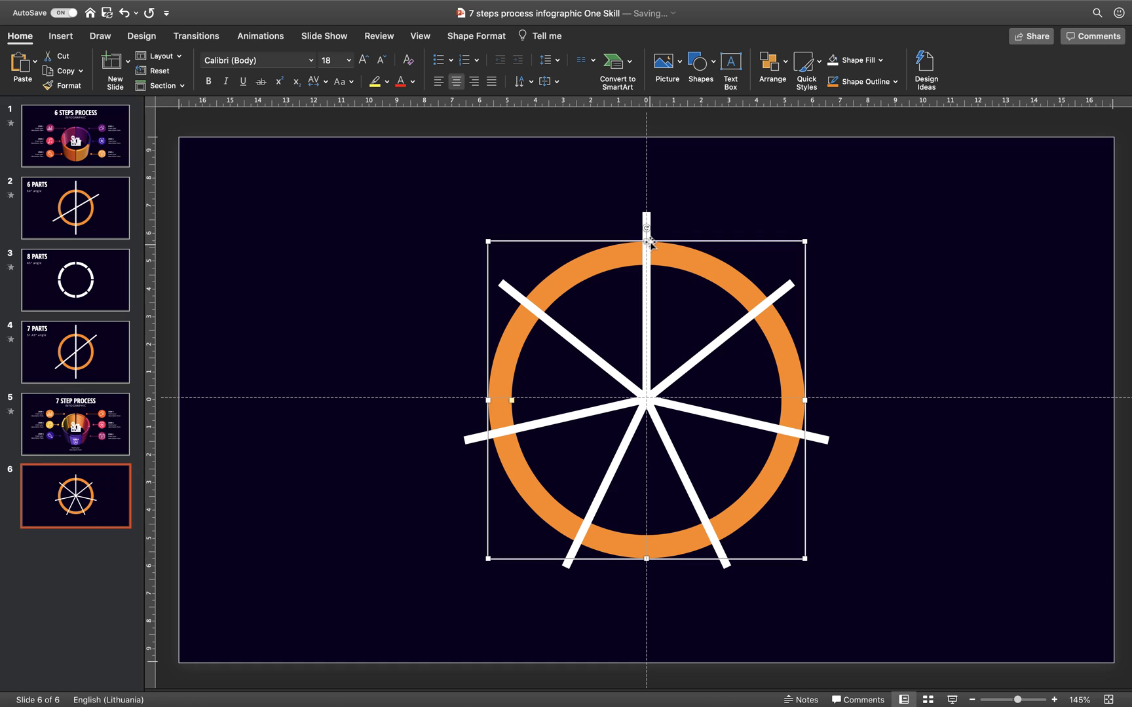
Fragment the ring with the white lines into separate pieces
shift+click(647, 216)
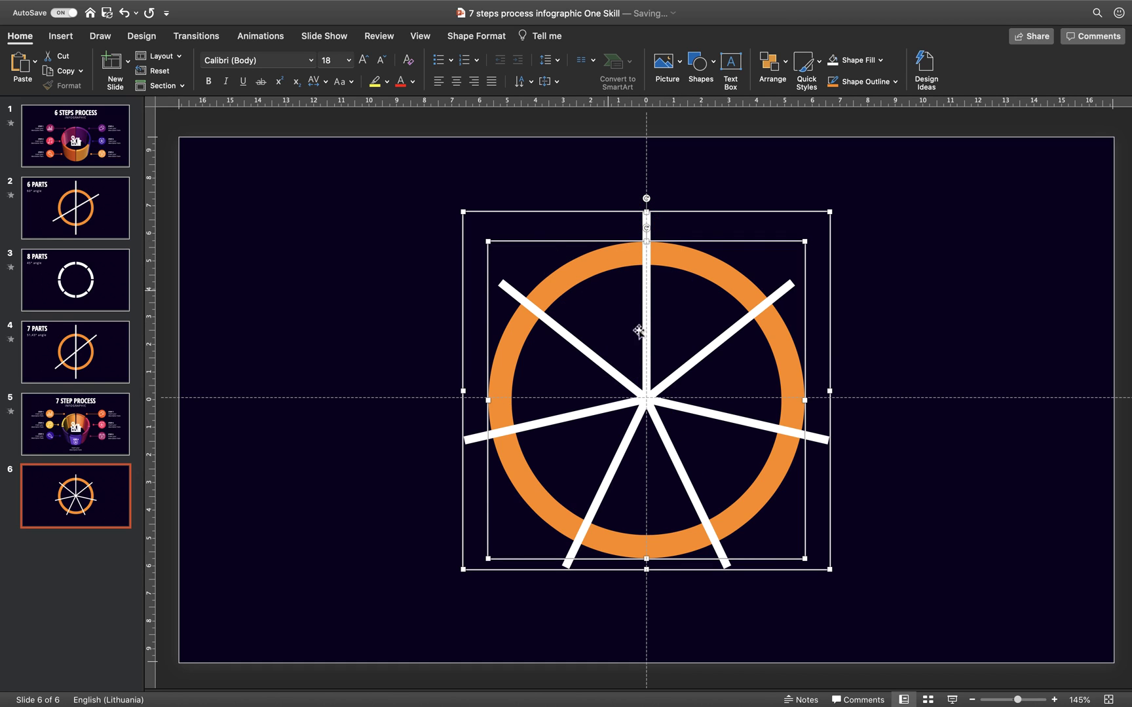
click(477, 40)
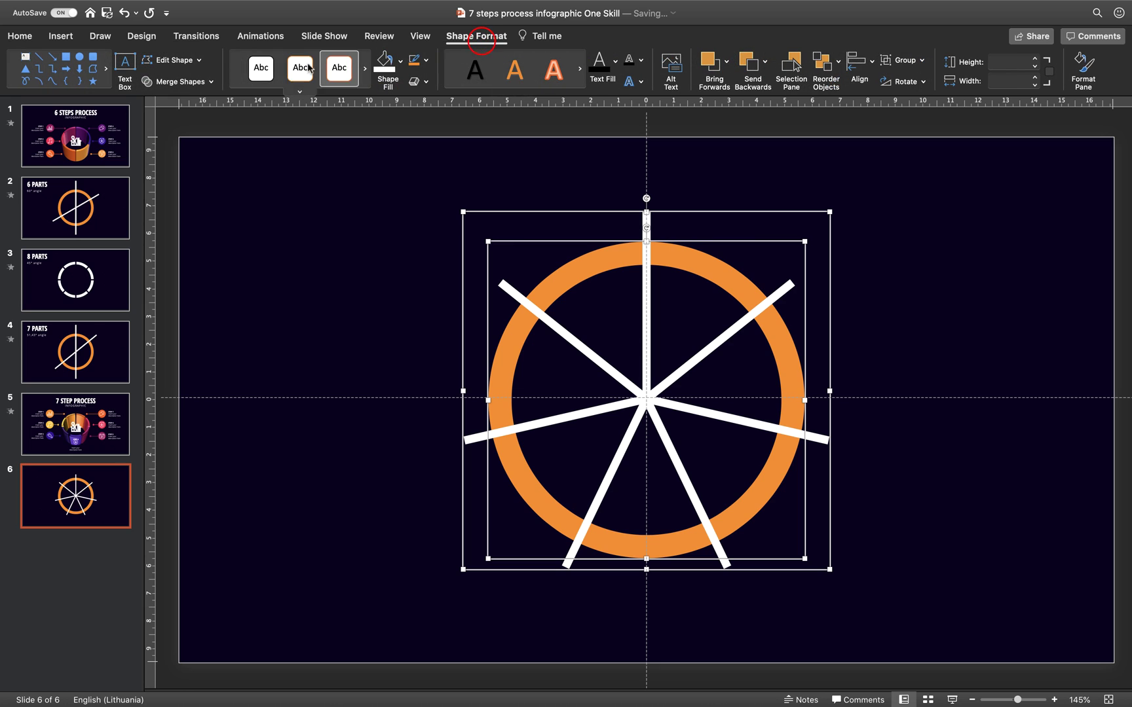
click(203, 82)
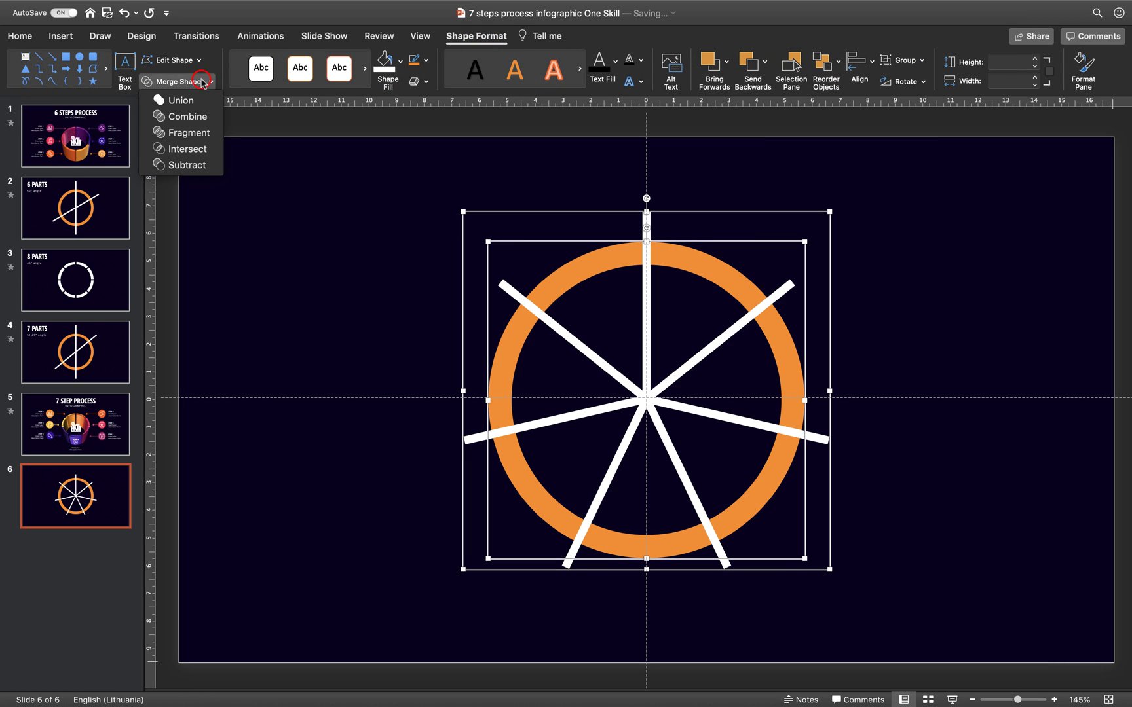
click(199, 132)
click(402, 223)
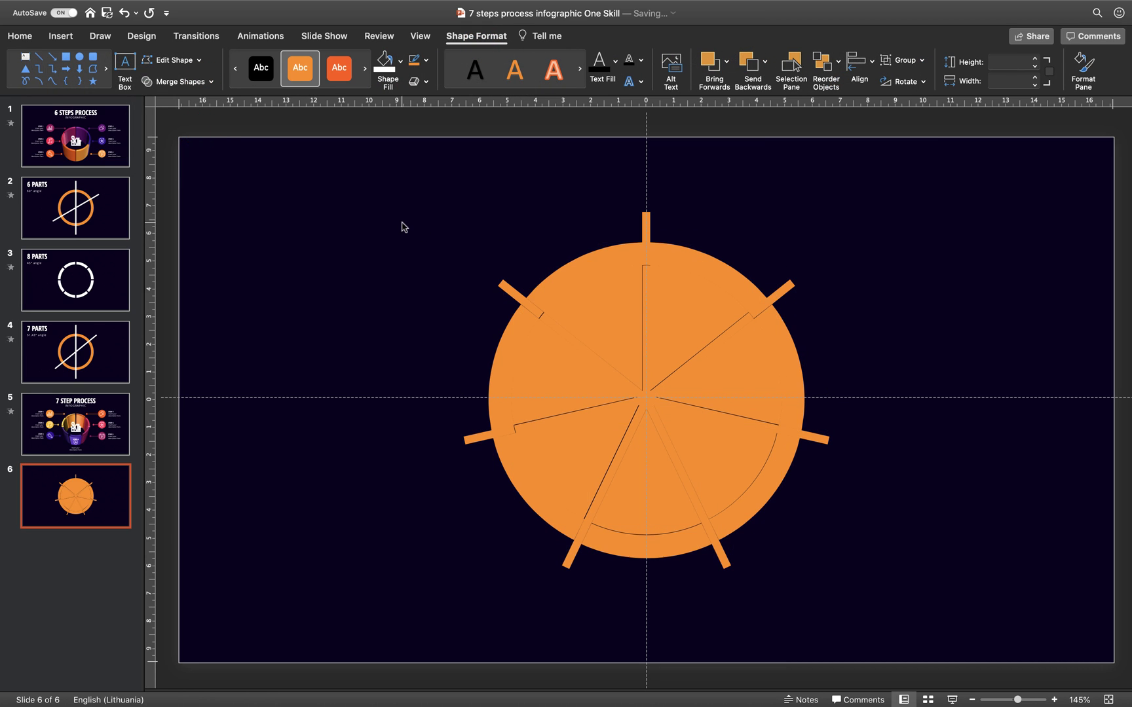
Select the seven outer ring fragments and cut them
click(590, 263)
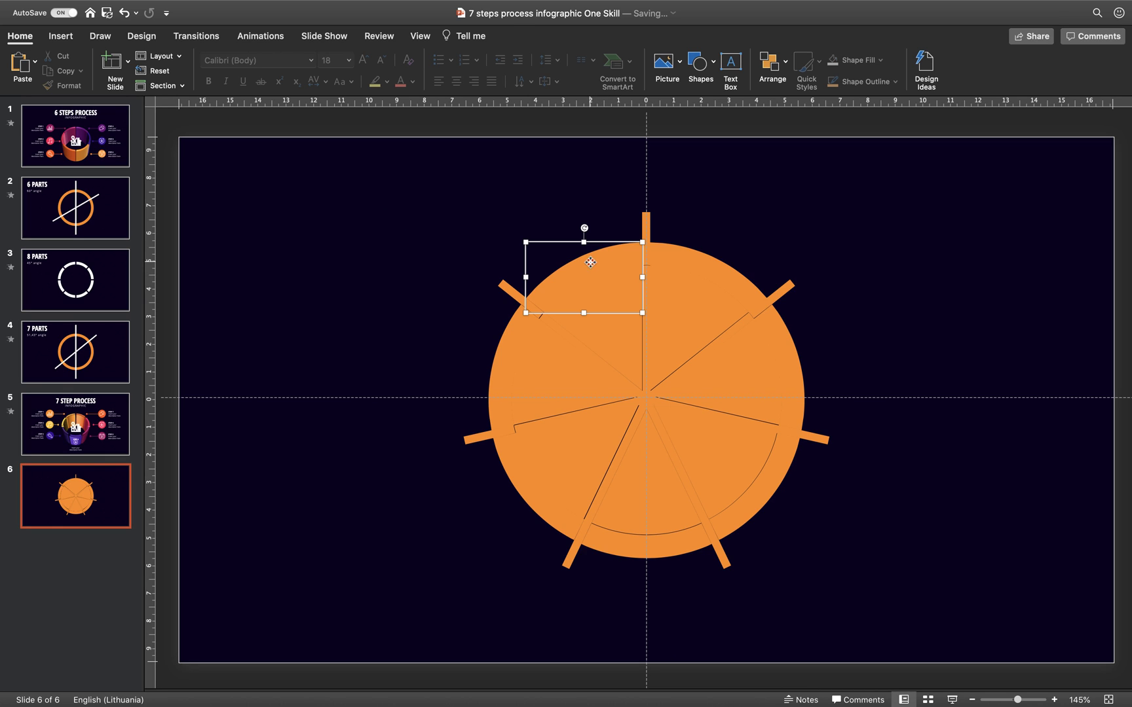
shift+click(508, 360)
shift+click(538, 505)
shift+click(645, 552)
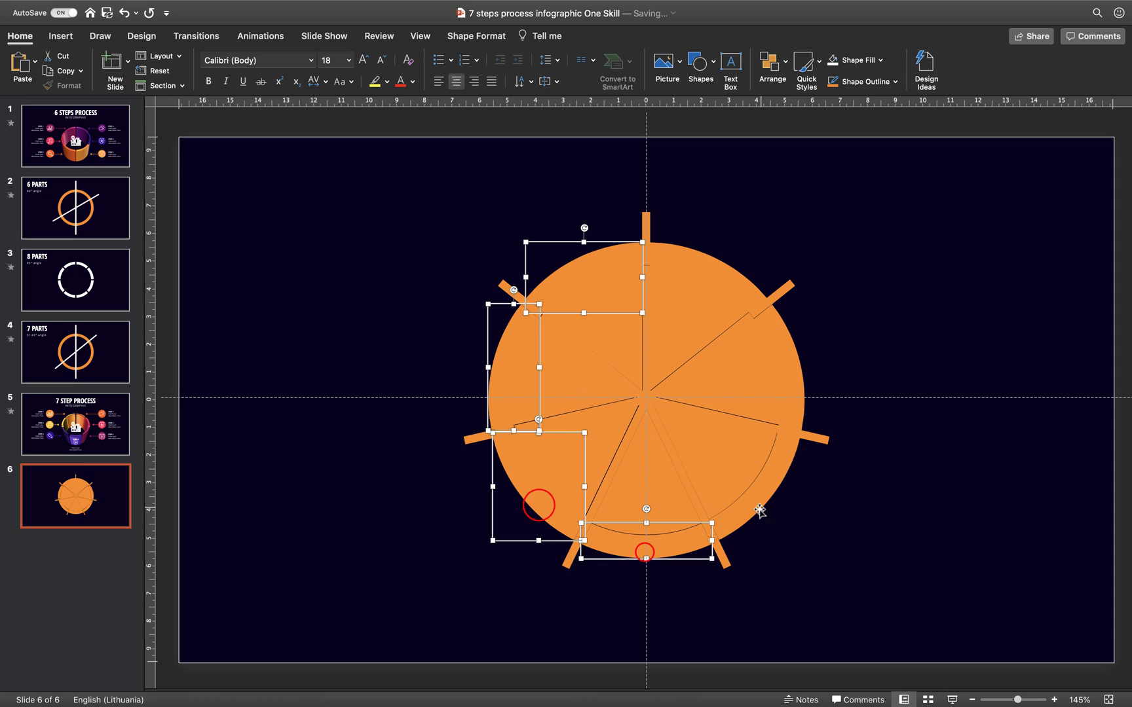
shift+click(763, 503)
shift+click(787, 349)
shift+click(727, 274)
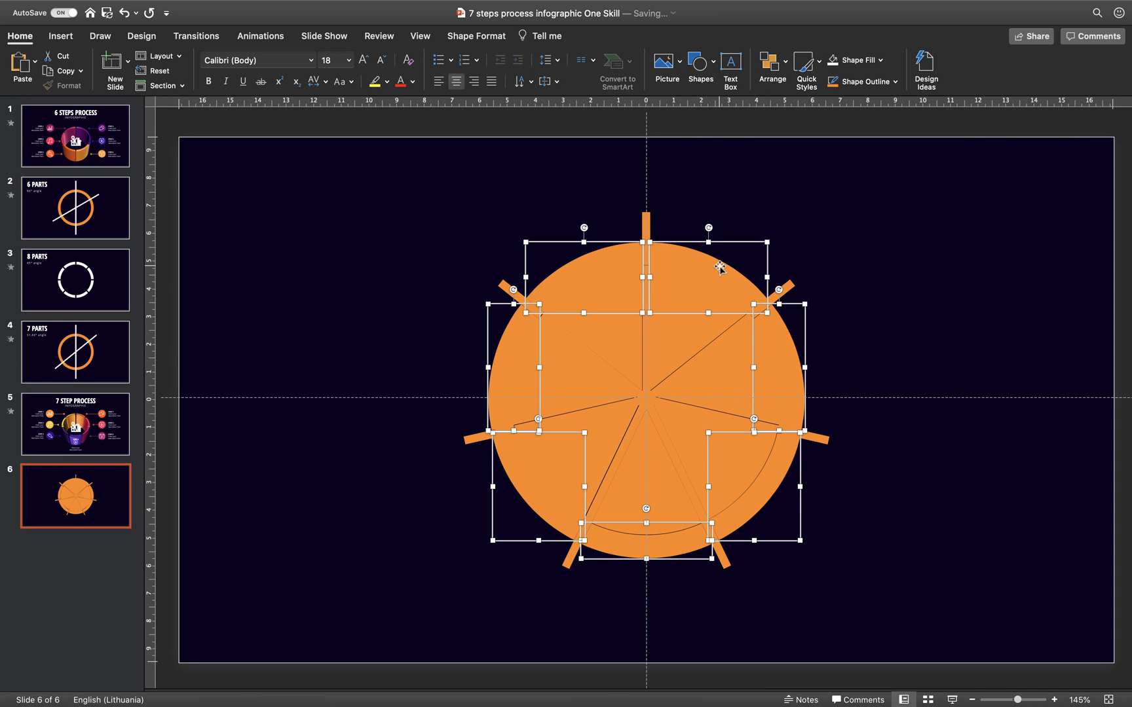
key(super+x)
Delete everything left, paste back the seven ring segments, and toggle the guides off and on
click(482, 224)
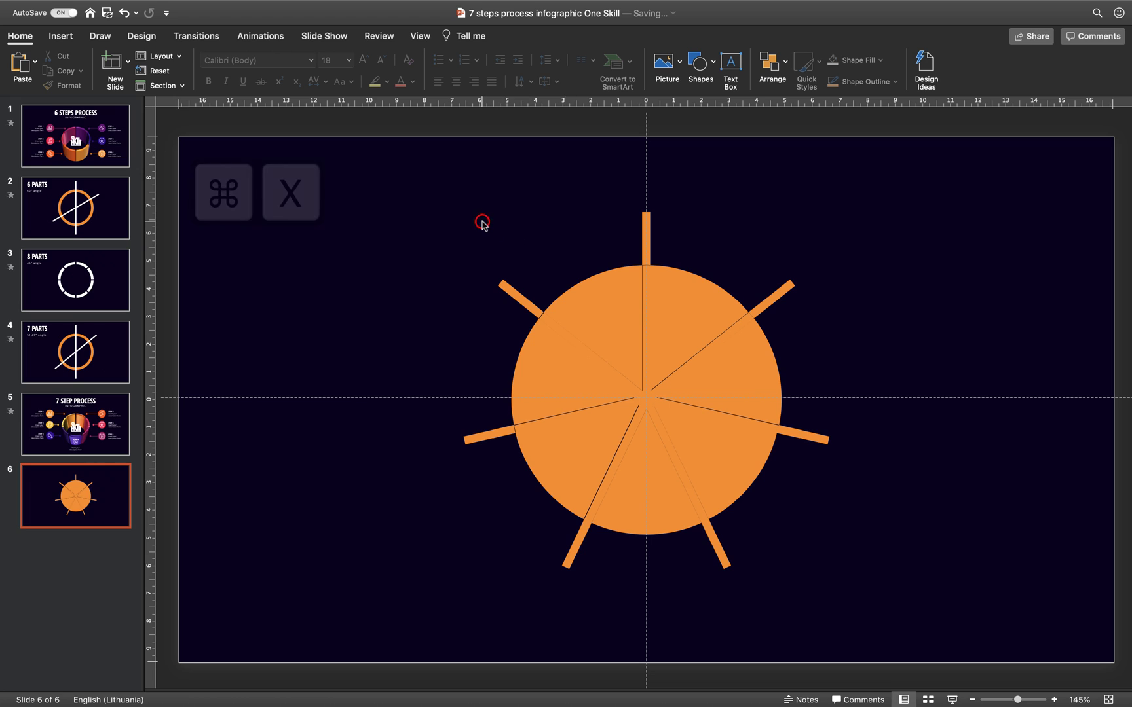
key(super+a)
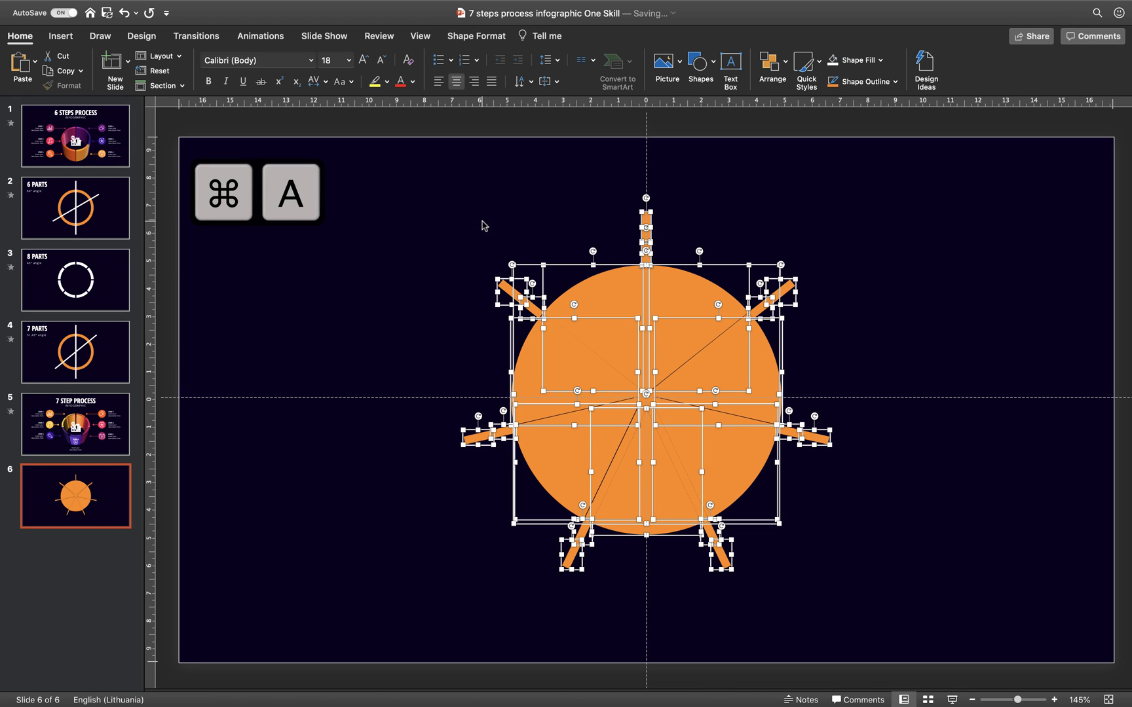
key(BackSpace)
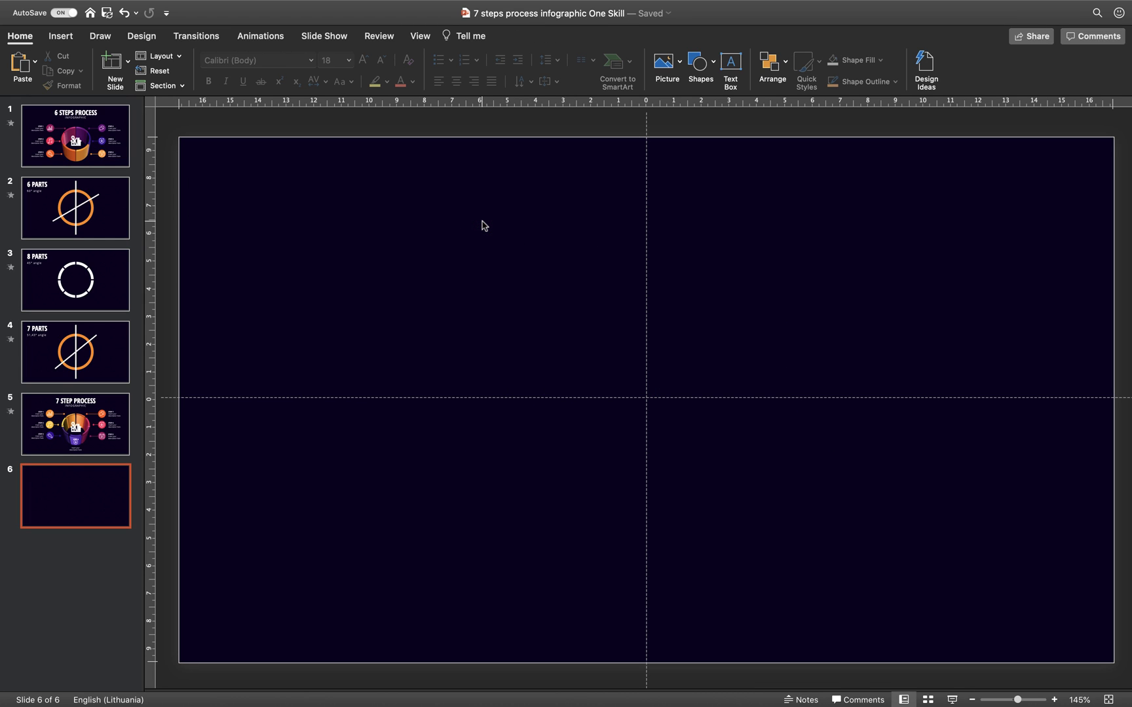
key(super+v)
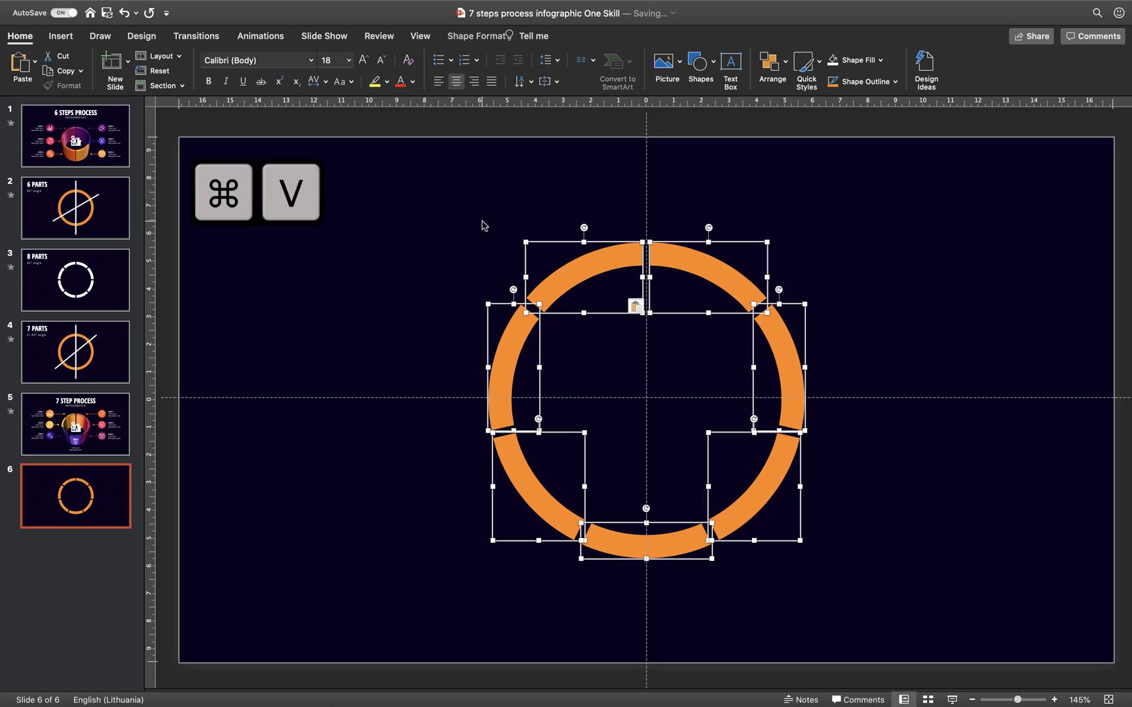
click(452, 233)
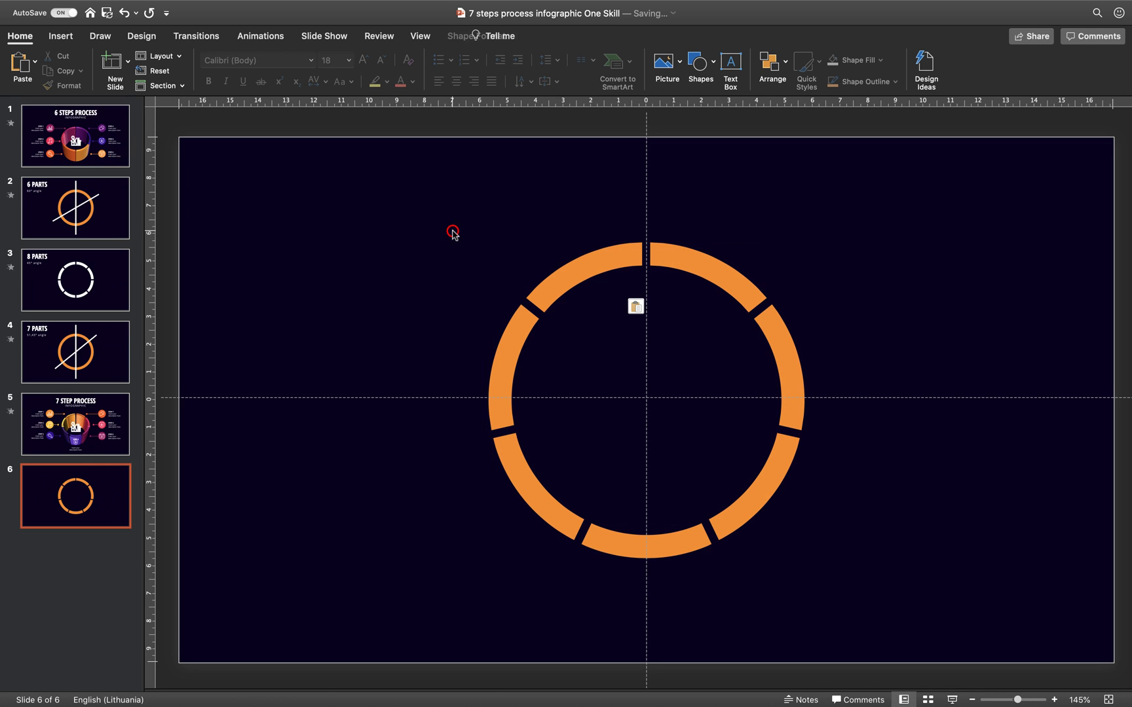
click(417, 36)
click(237, 81)
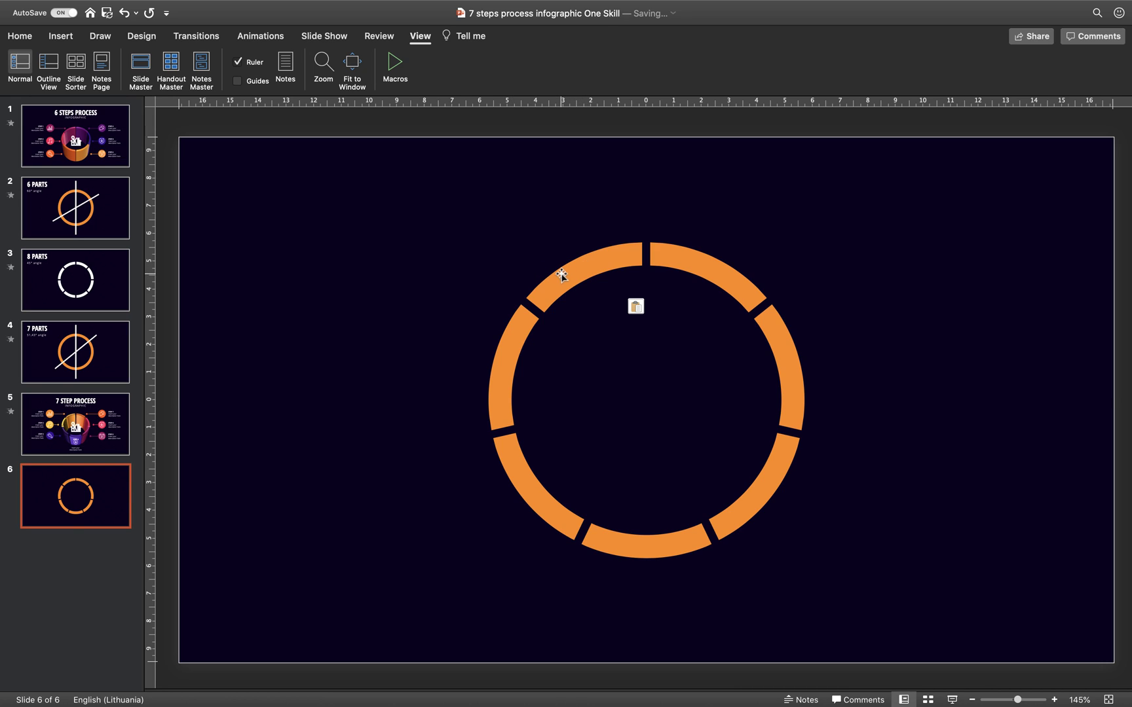
key(alt+F9)
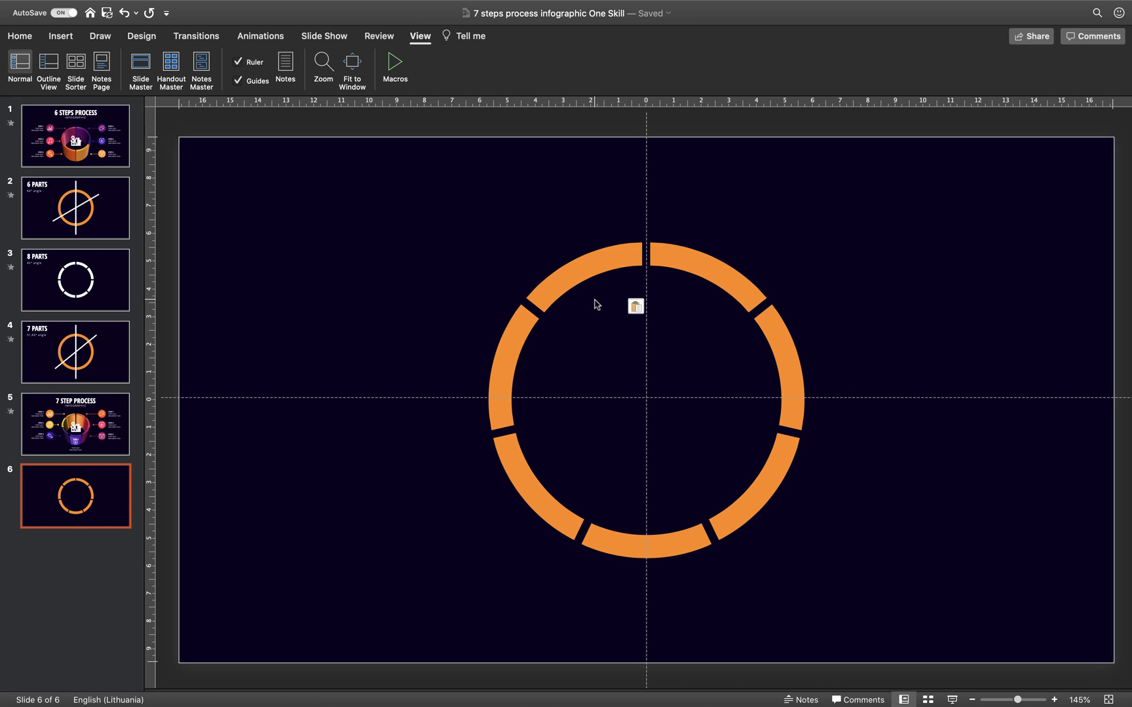
Colour the top-left ring segment gold
click(598, 264)
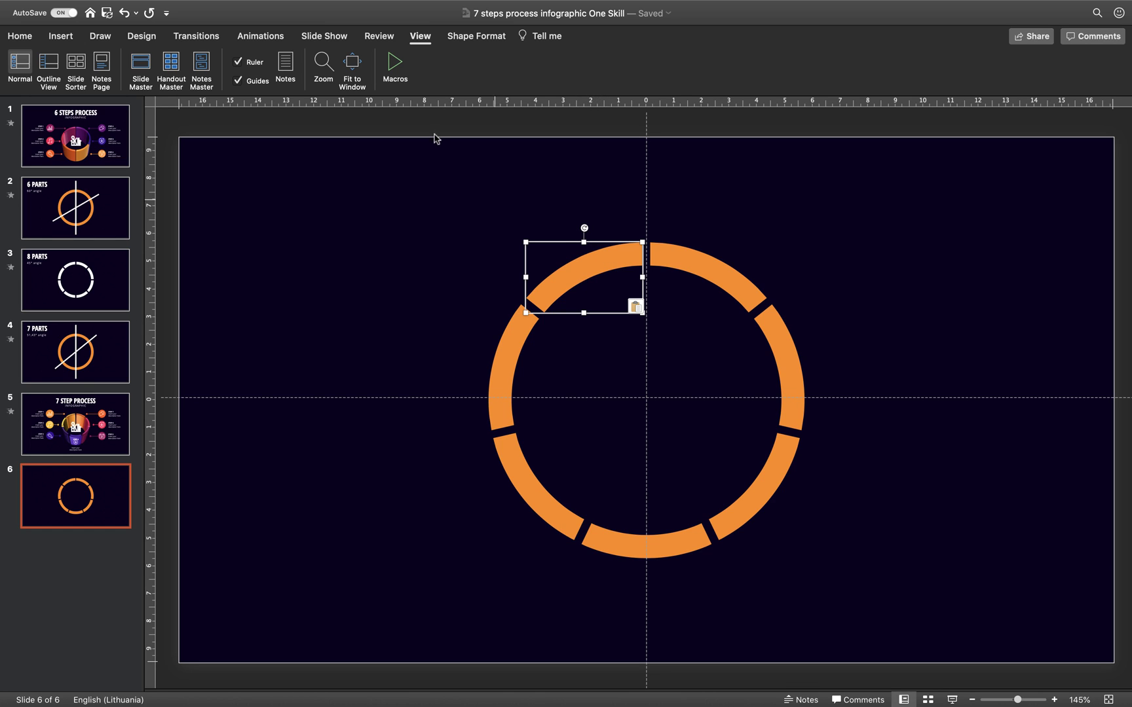
click(463, 37)
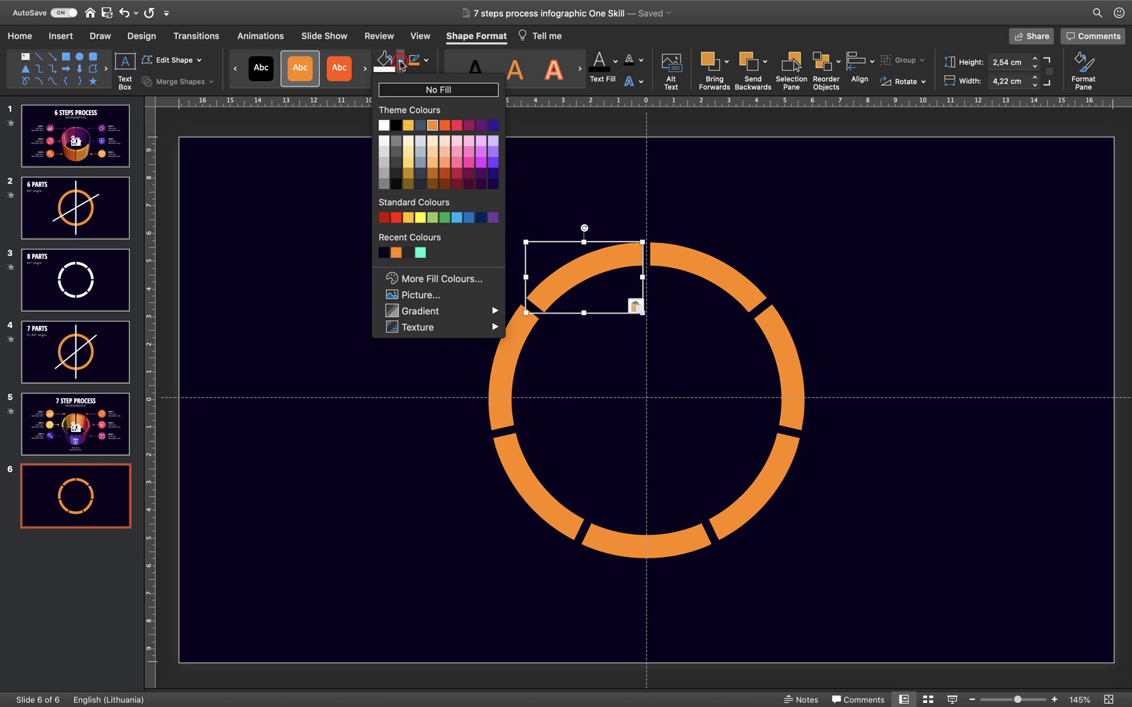
click(400, 61)
click(408, 125)
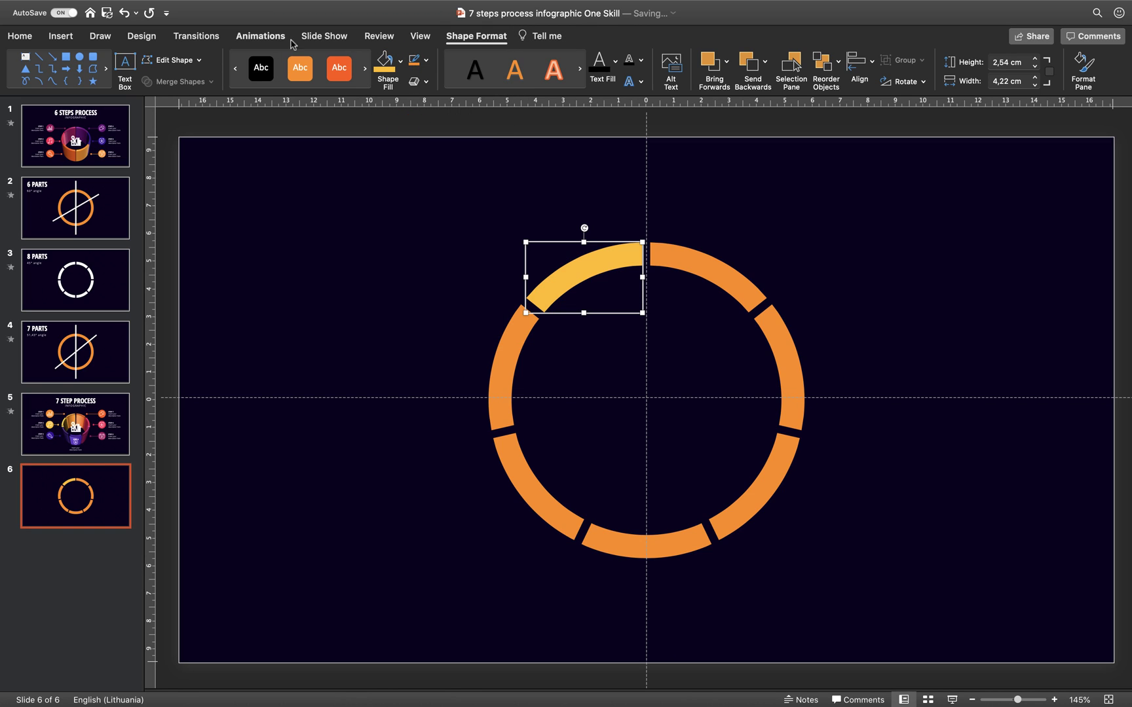
Open the custom theme colours editor from Design variants and close it without saving
click(141, 36)
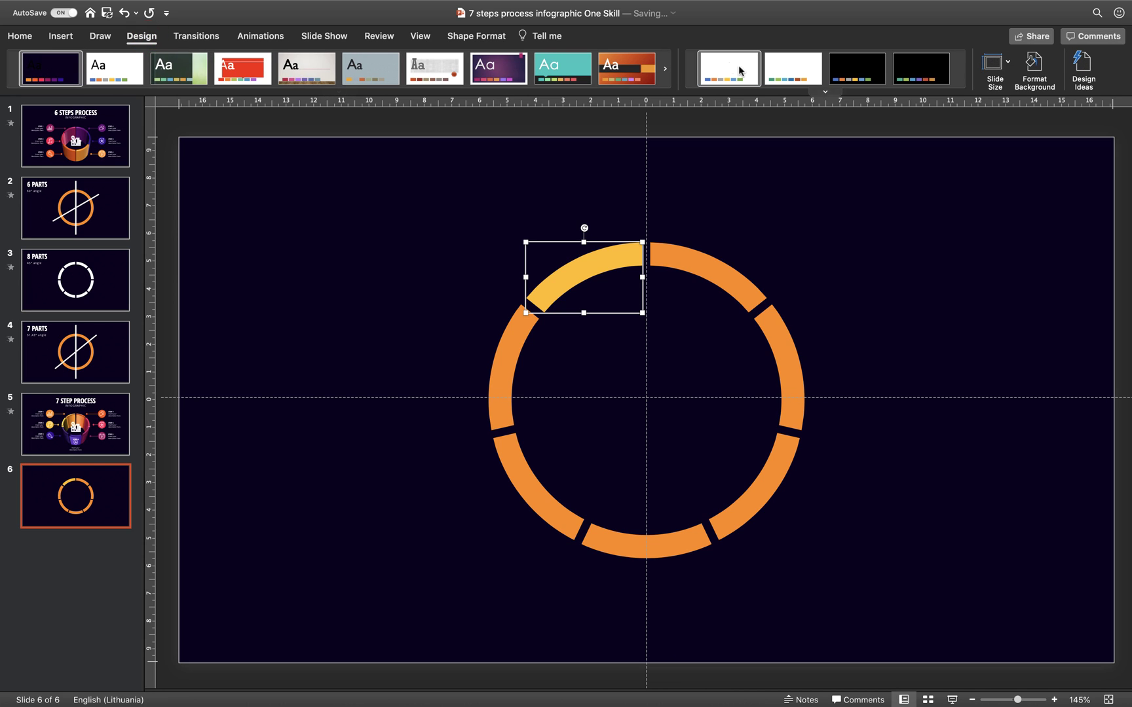
click(825, 92)
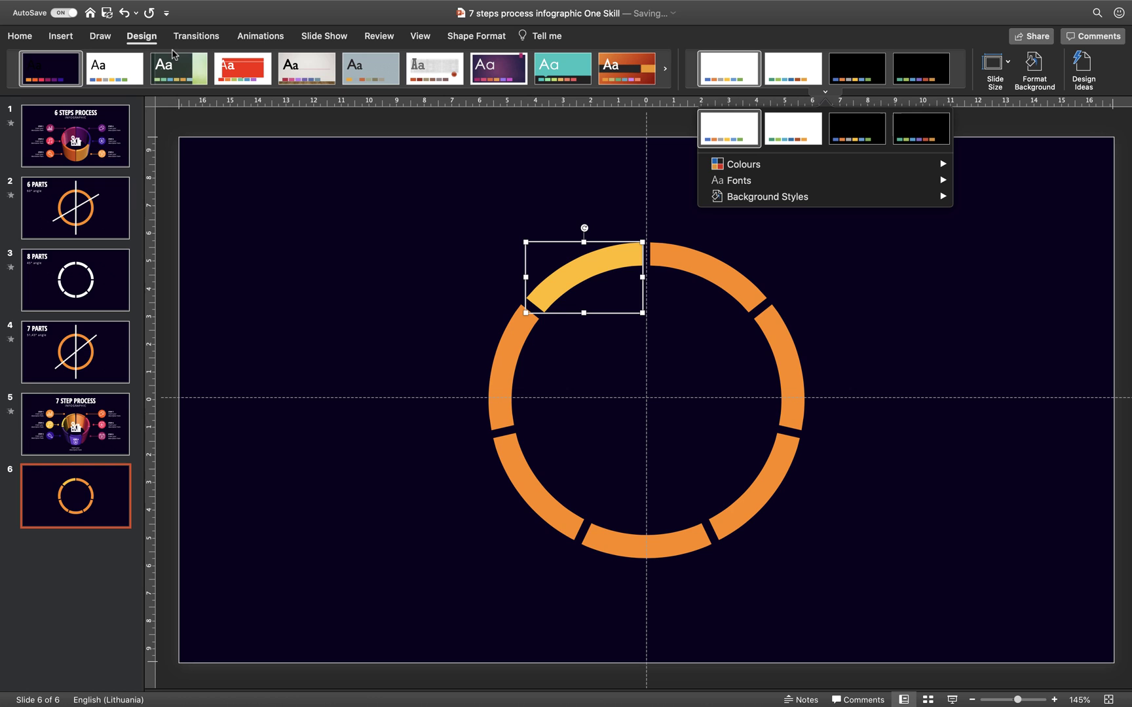
mouse_move(752, 160)
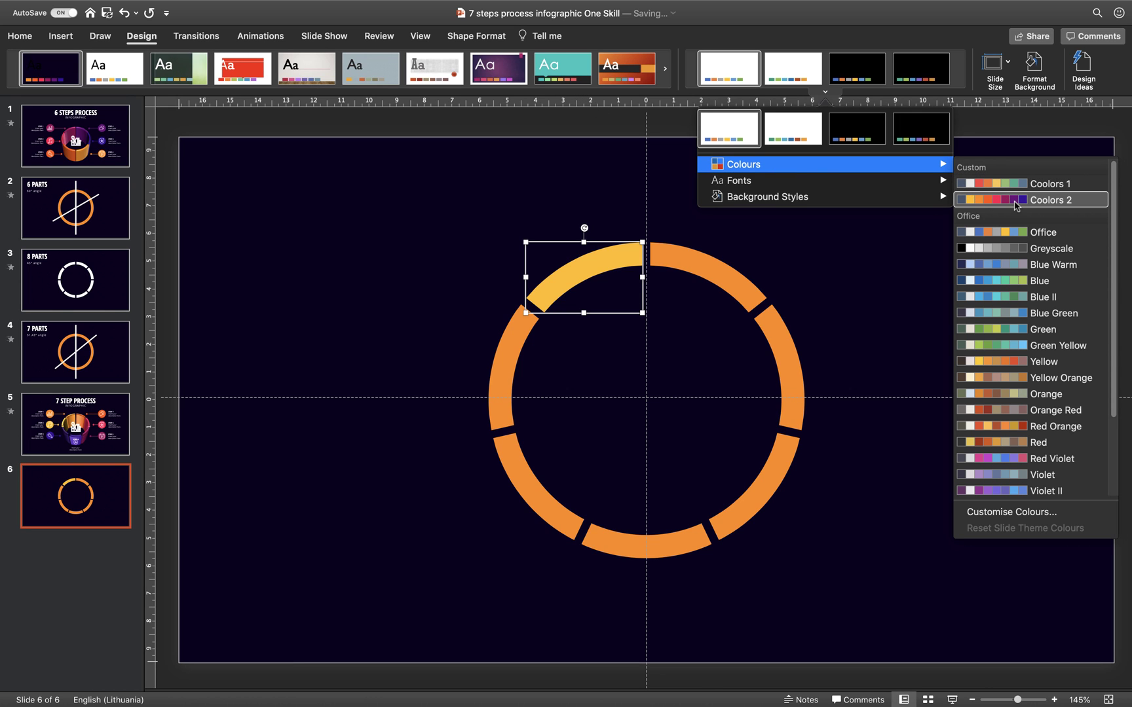
click(1007, 513)
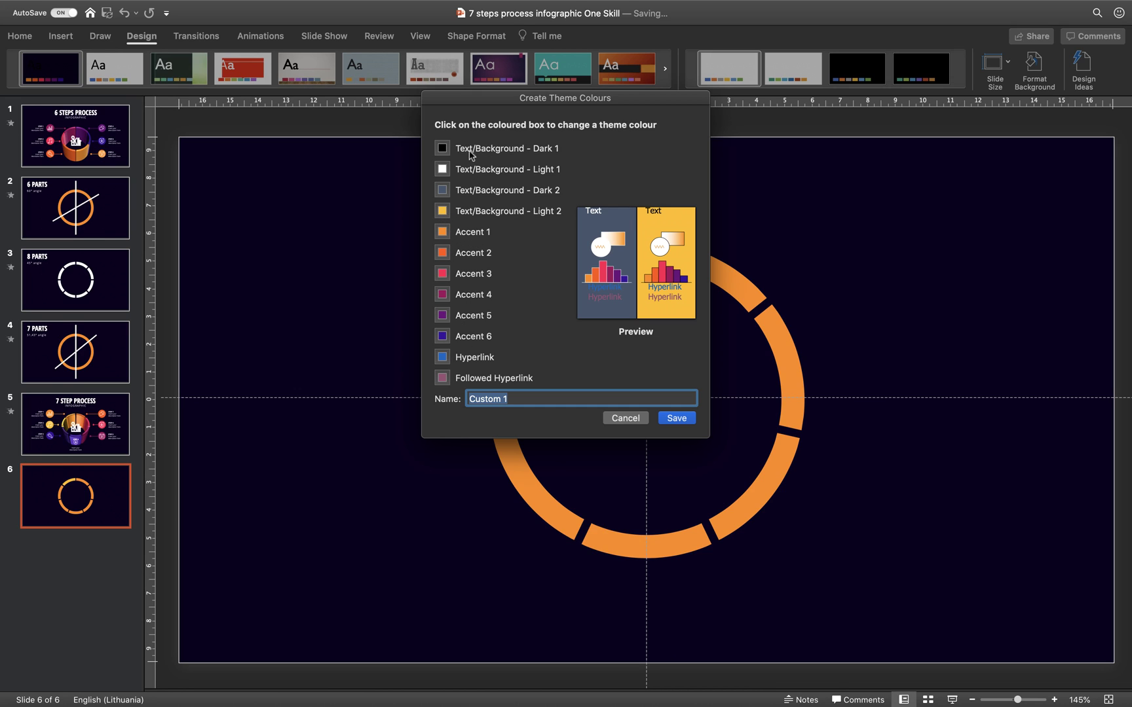
click(642, 418)
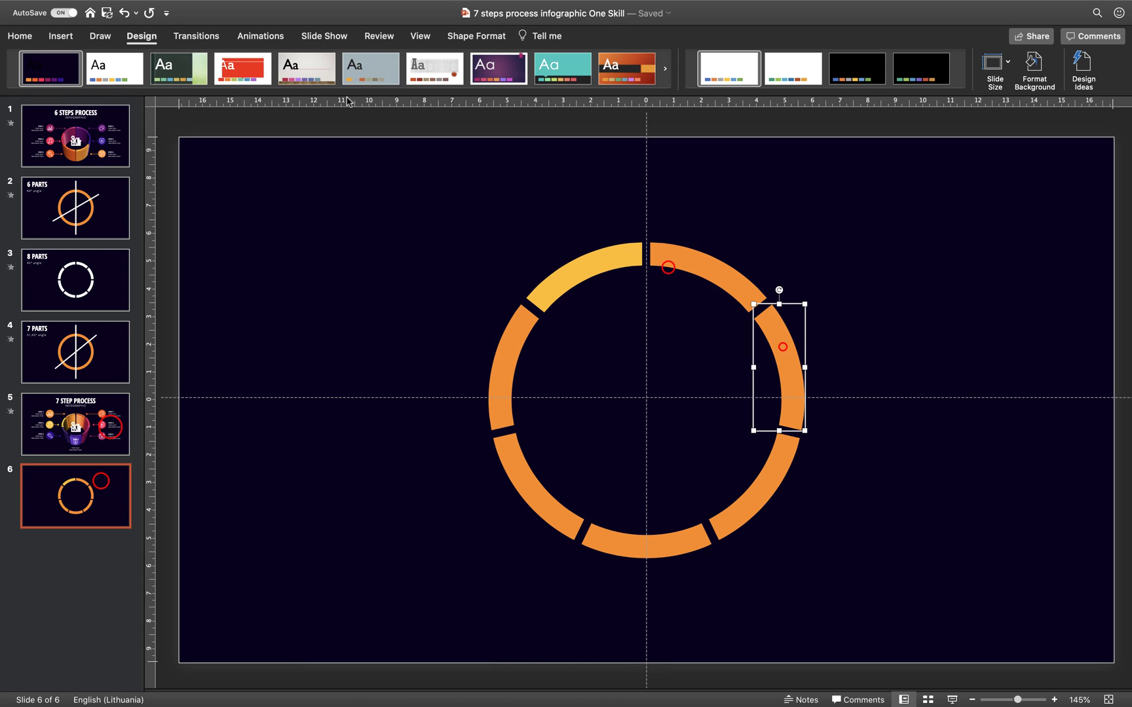
Colour the upper-right segment orange, the right red-orange and the lower-right crimson
click(475, 37)
click(401, 61)
click(441, 125)
click(784, 456)
click(402, 61)
click(456, 124)
click(661, 549)
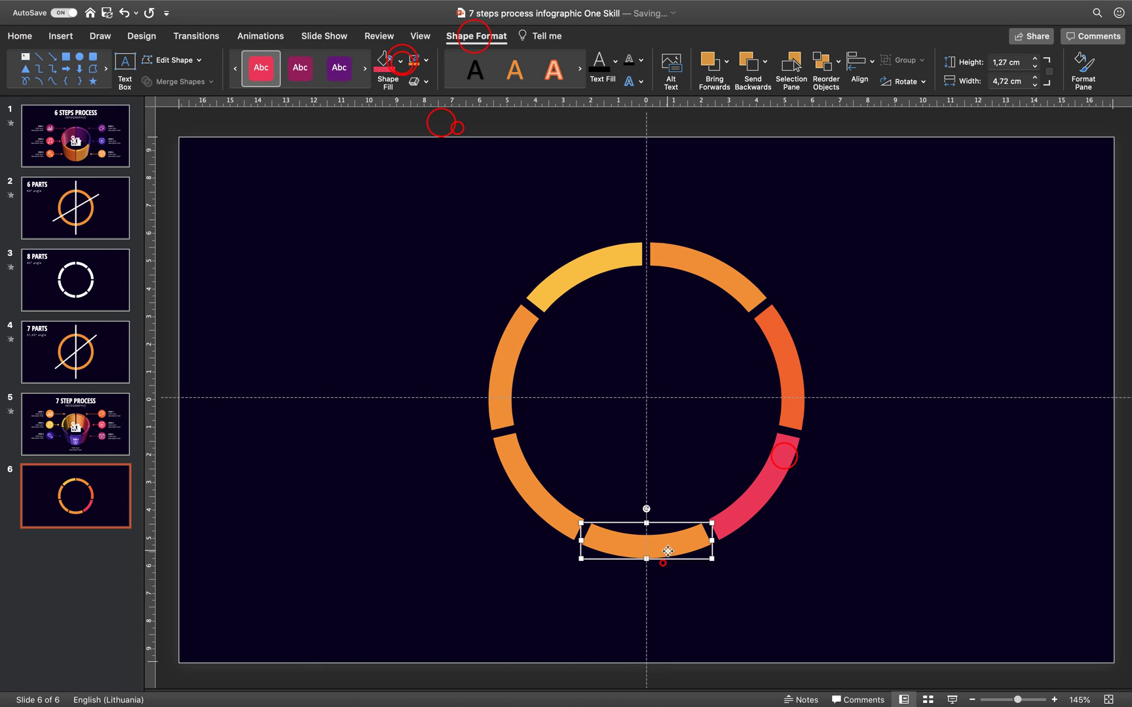
Colour the bottom segment magenta, the lower-left purple and the left indigo
click(468, 125)
click(511, 472)
click(480, 124)
click(522, 321)
click(402, 61)
click(492, 125)
click(508, 225)
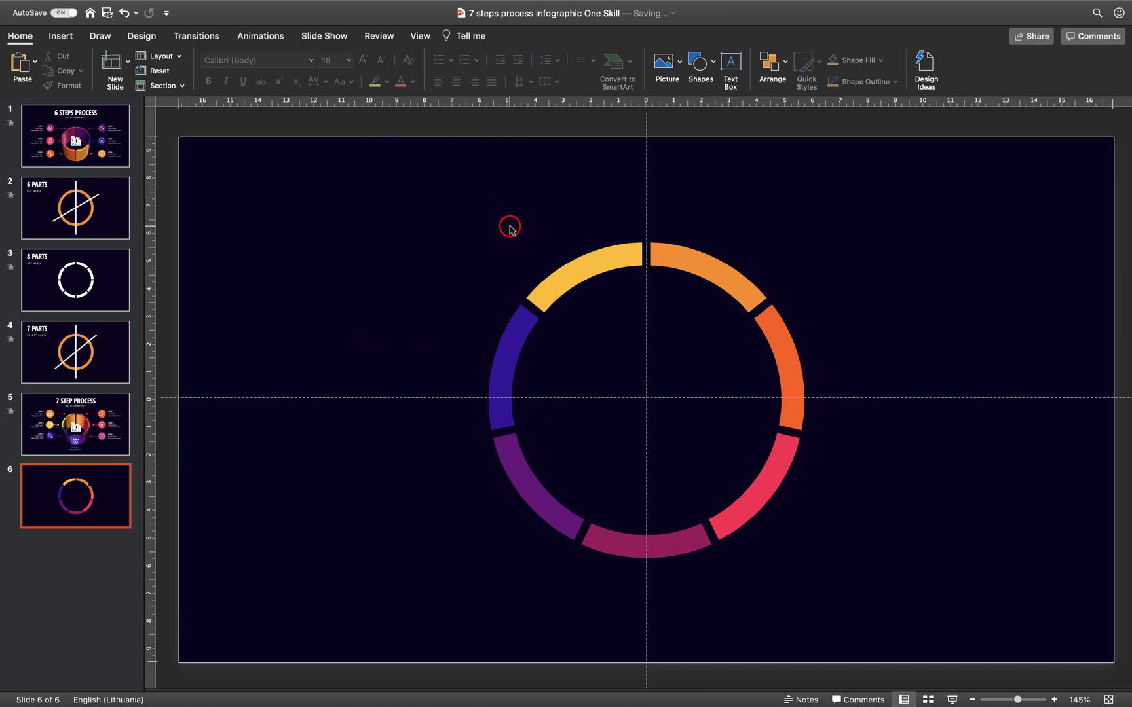
Marquee-select the seven segments, group them into one 11,45 × 11,46 cm object, and turn guides off
drag(444, 204, 916, 621)
right_click(698, 263)
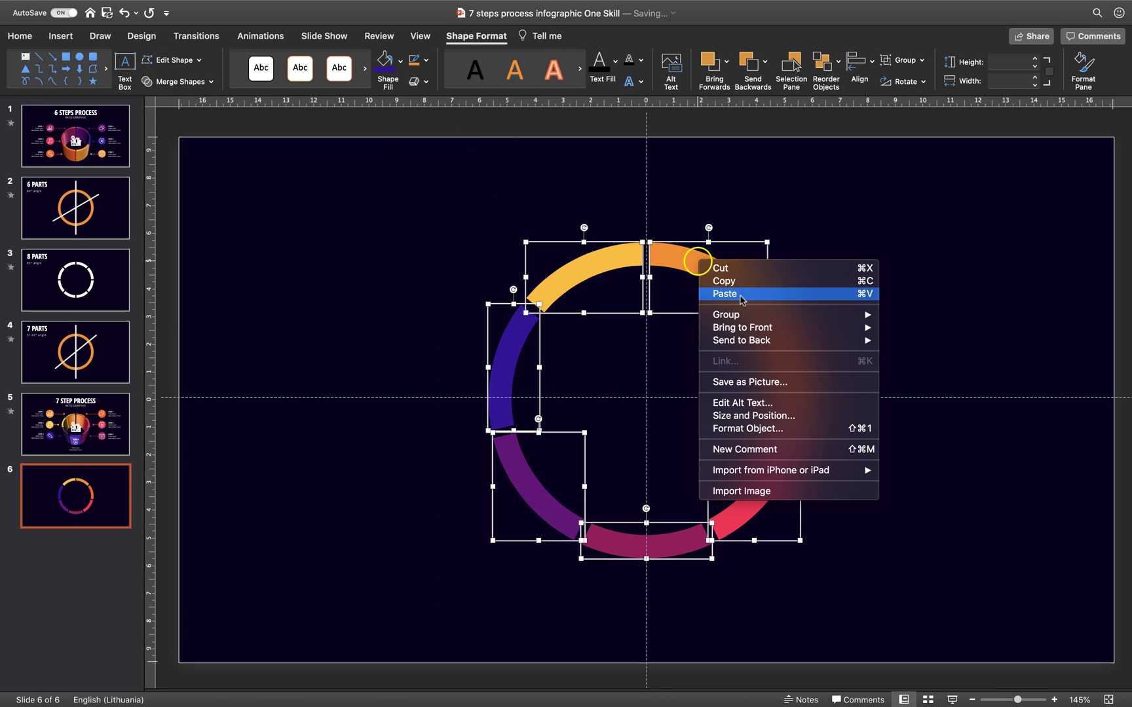
mouse_move(731, 314)
click(943, 316)
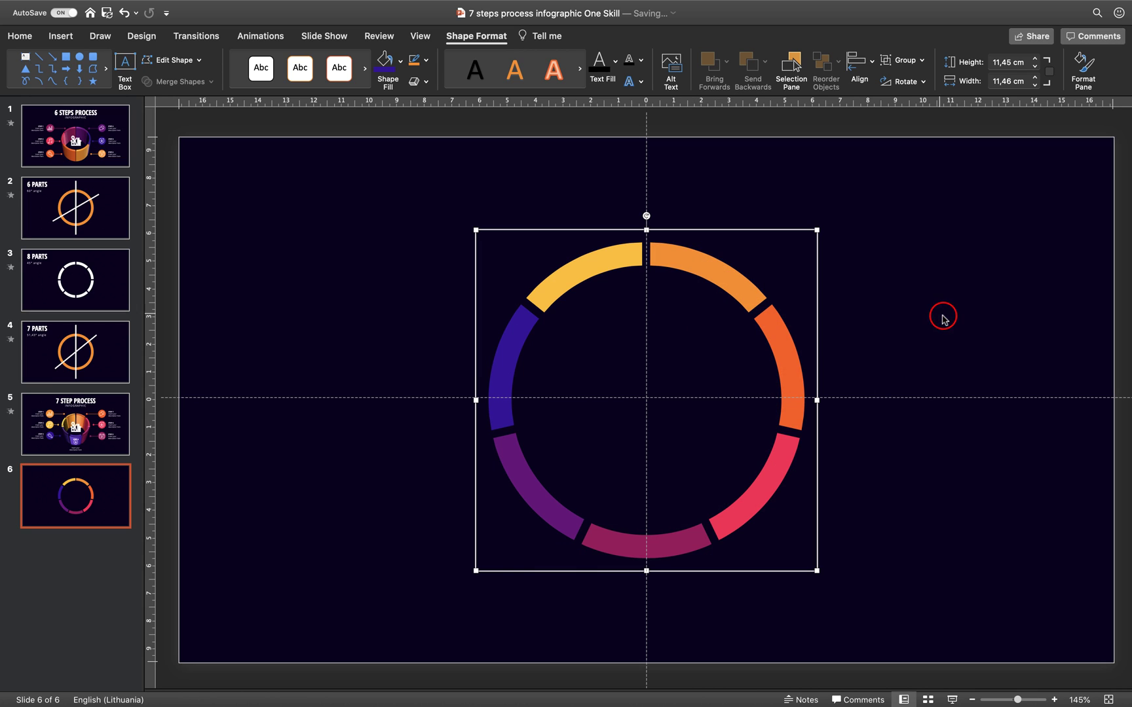
click(420, 37)
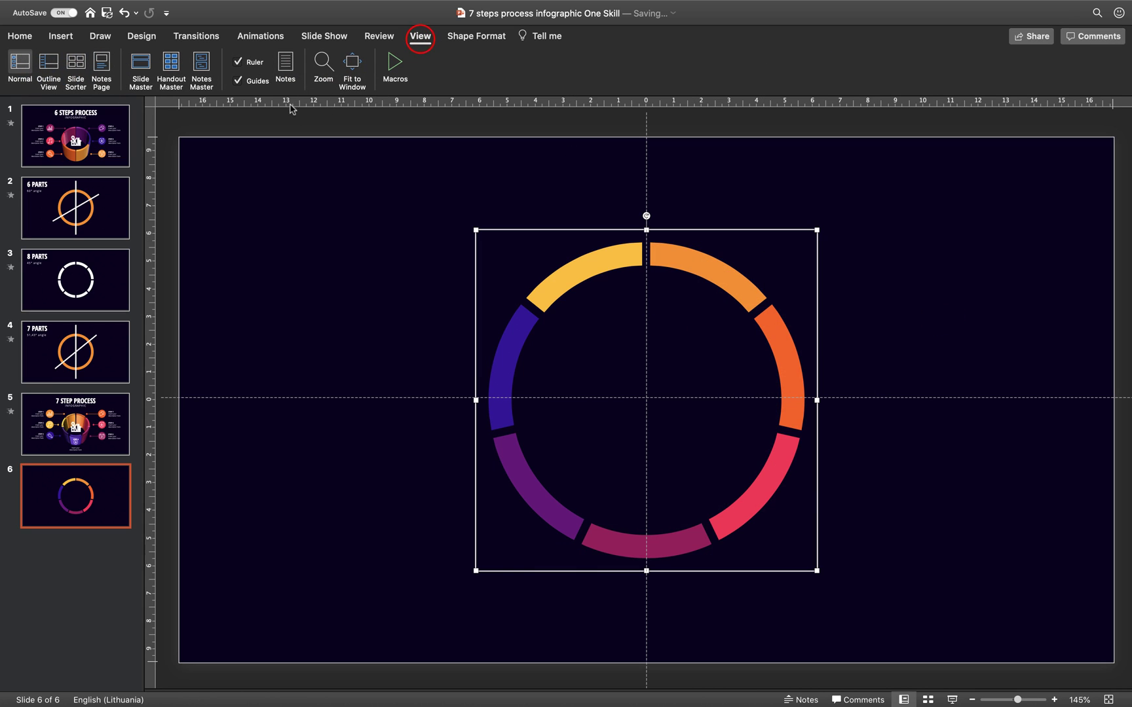
click(238, 81)
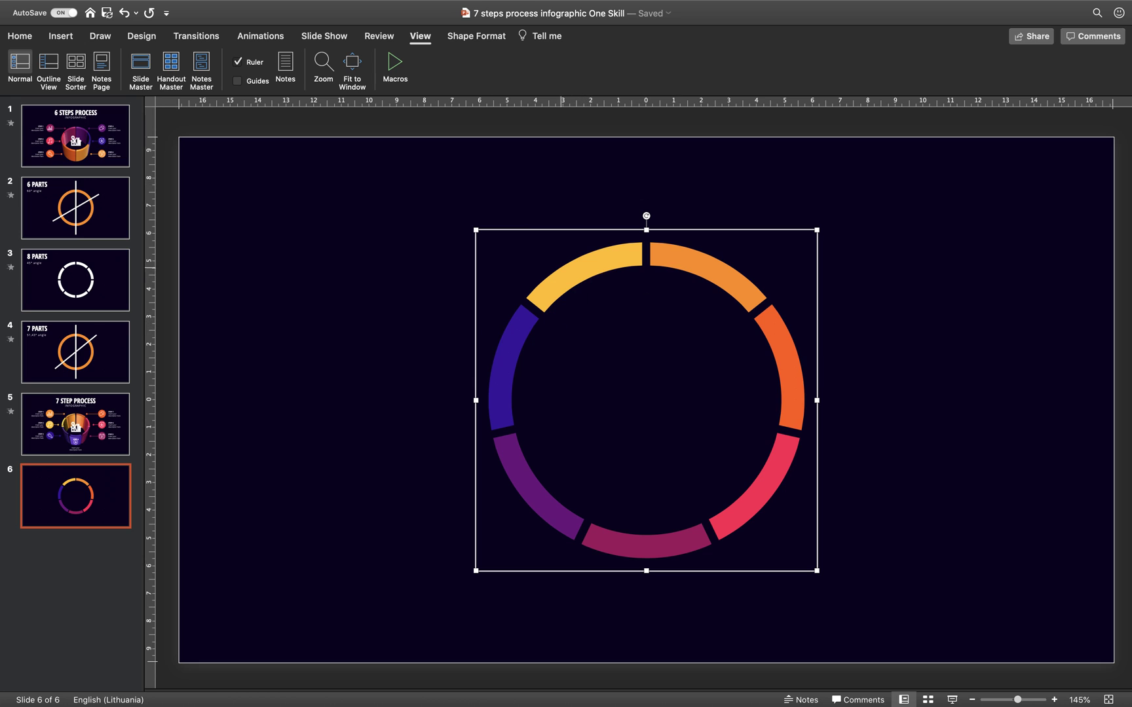
In 3-D Format, set the ring's top bevel width and height to 10 pt and depth to 200 pt
right_click(588, 262)
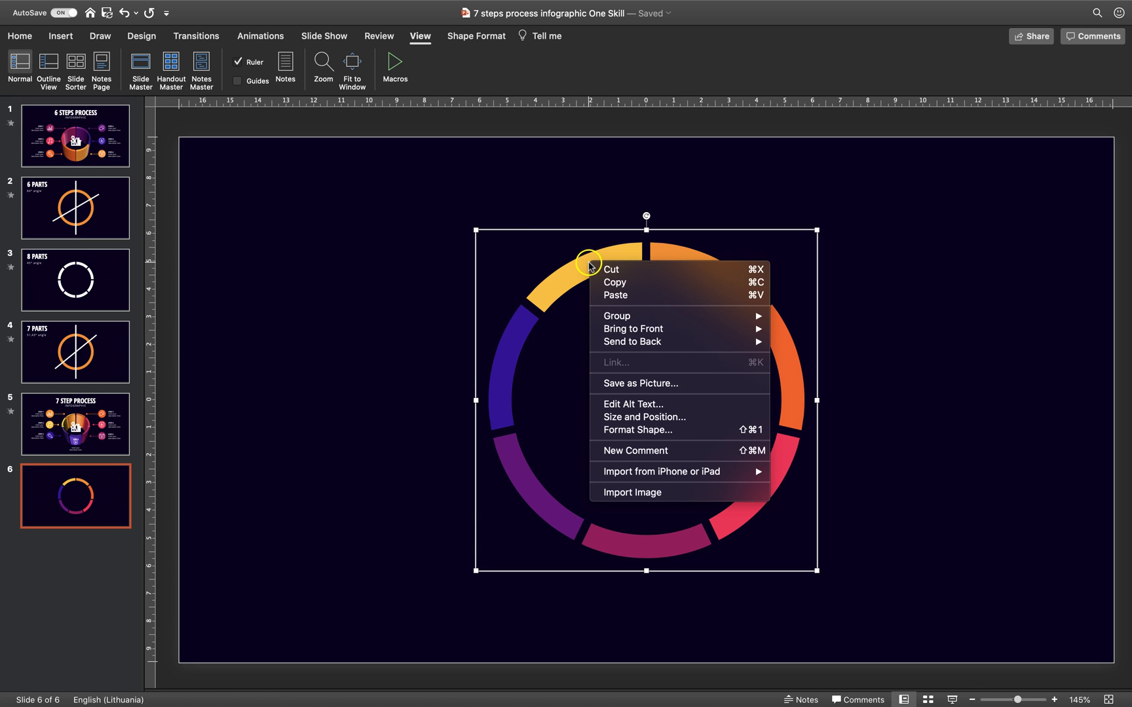
click(634, 429)
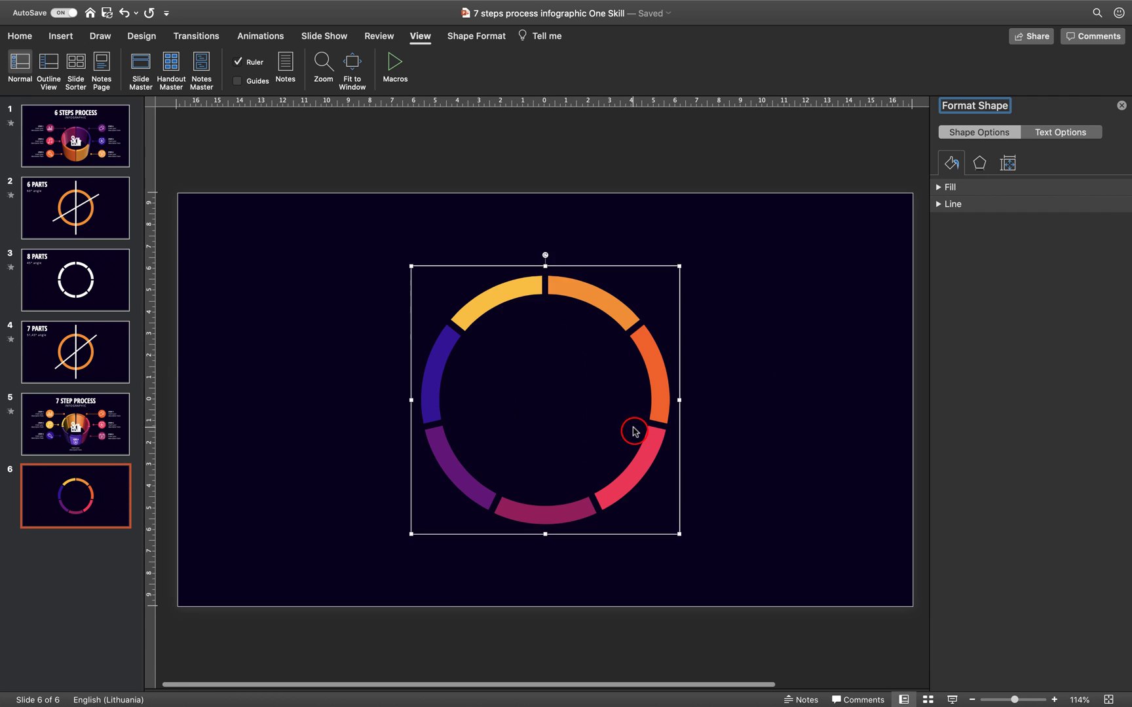
click(980, 168)
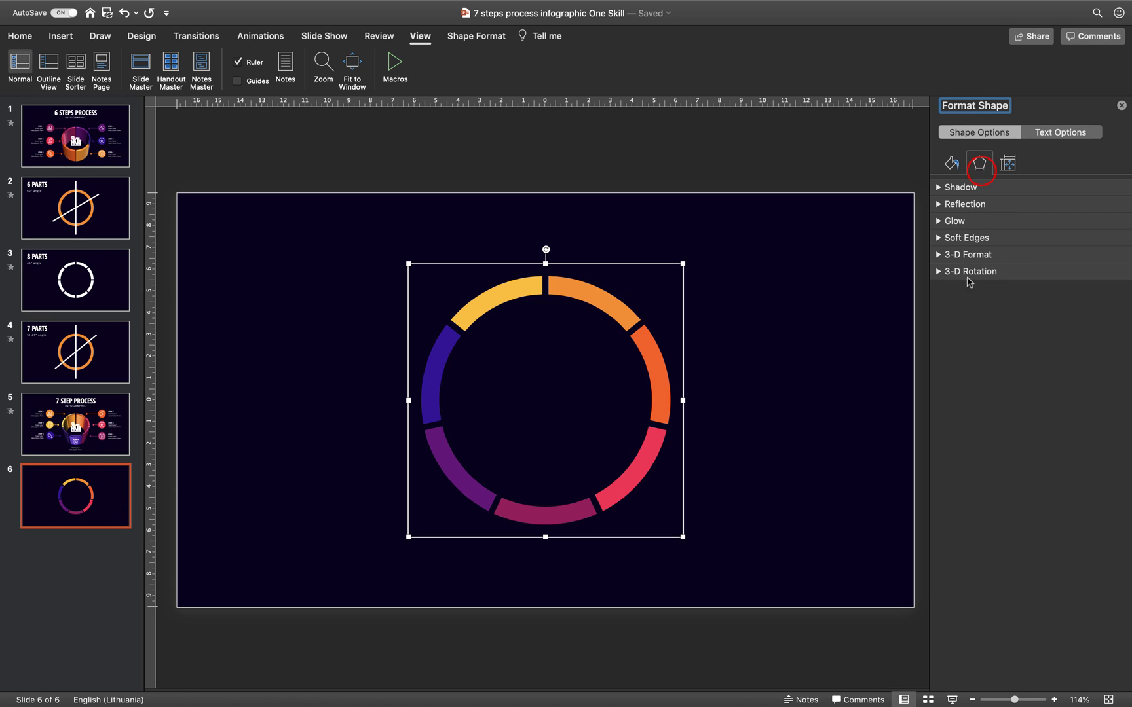
click(939, 255)
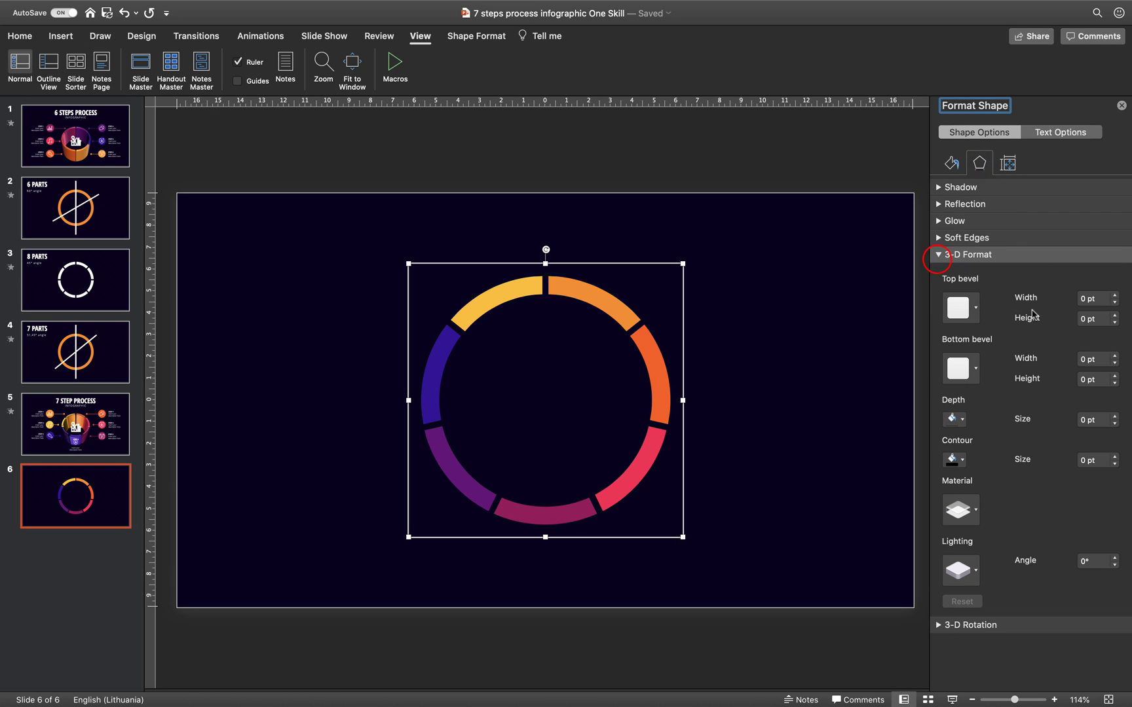
click(1105, 300)
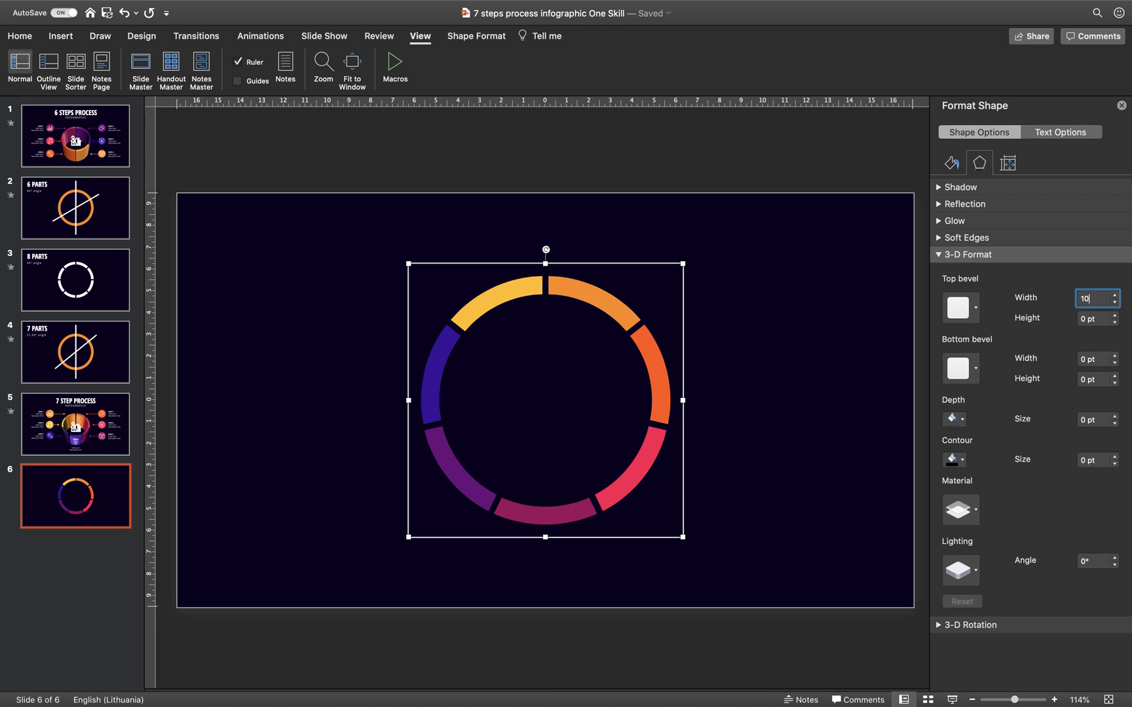
text(10)
key(Return)
click(1105, 318)
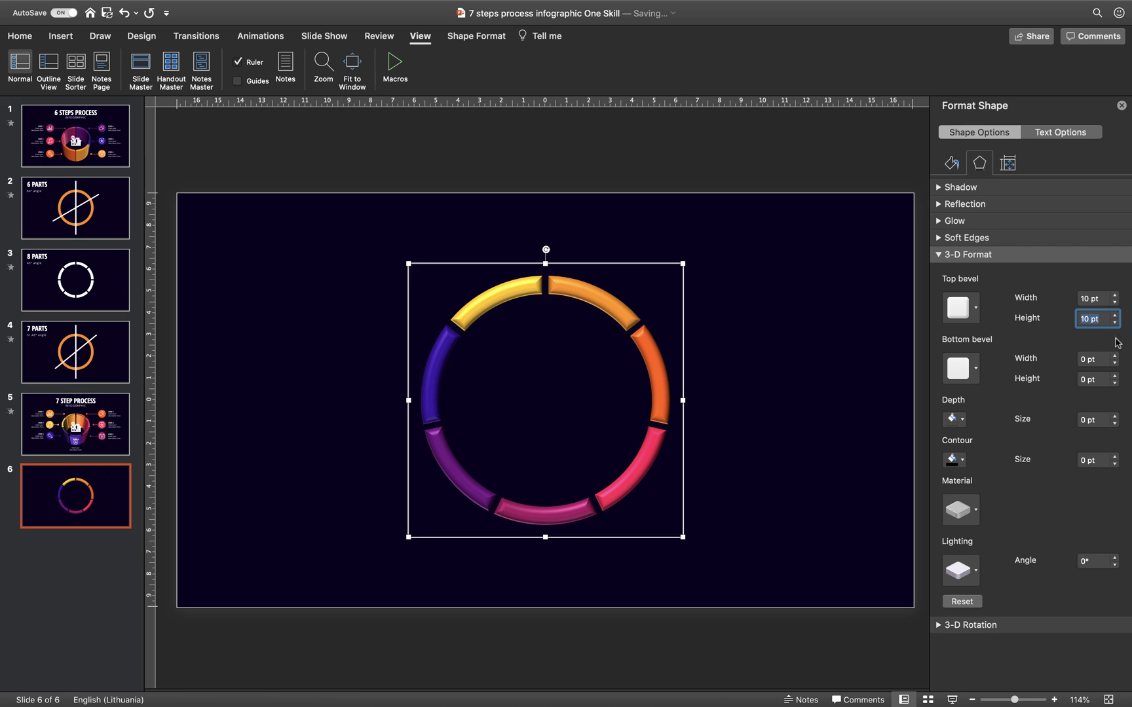
click(1101, 423)
text(20)
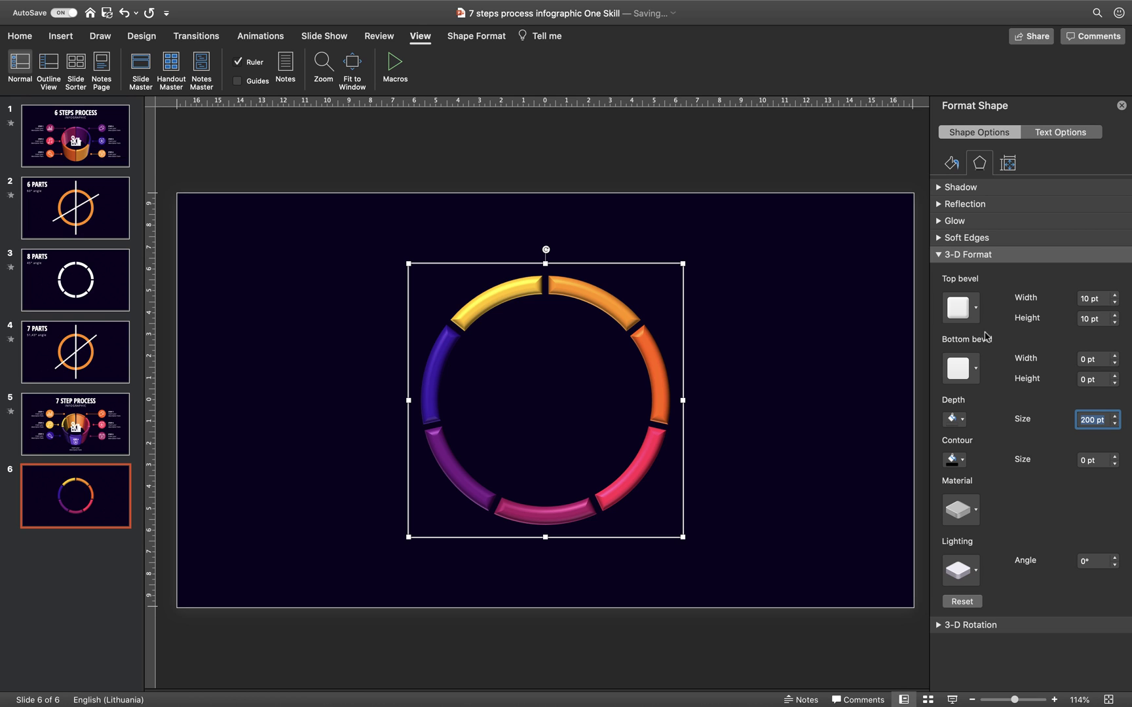
click(940, 257)
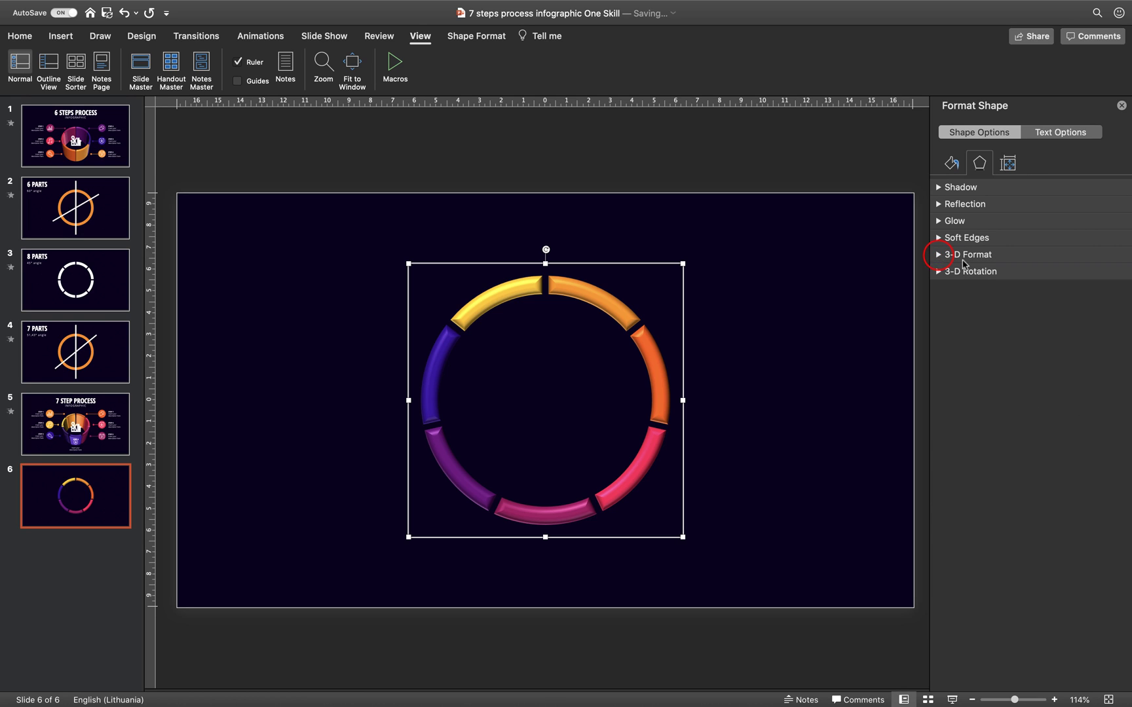
Tilt the ring with the Perspective Relaxed Moderately 3-D rotation preset and move it up
click(938, 272)
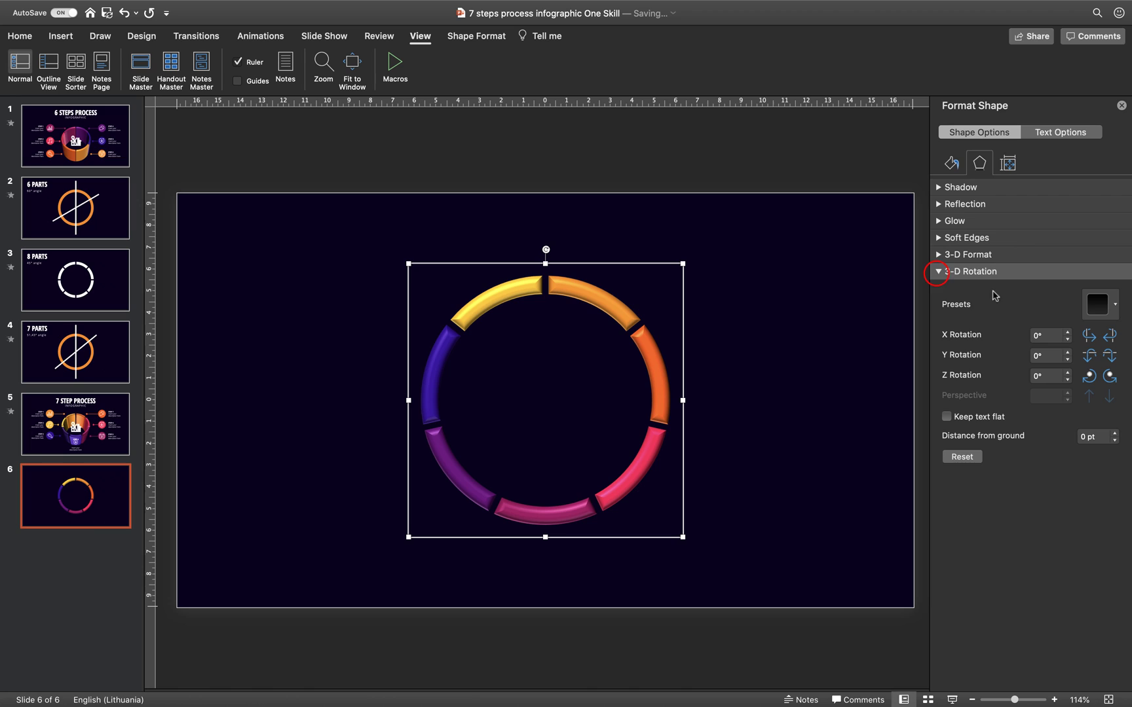
click(1106, 313)
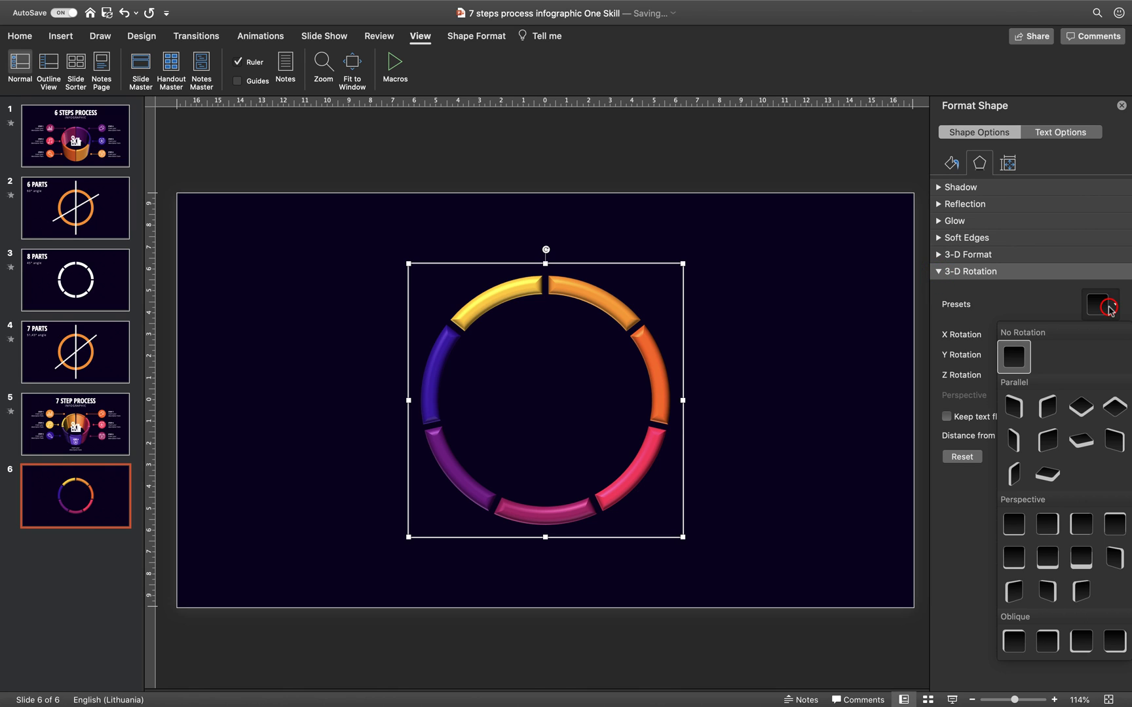
click(1047, 562)
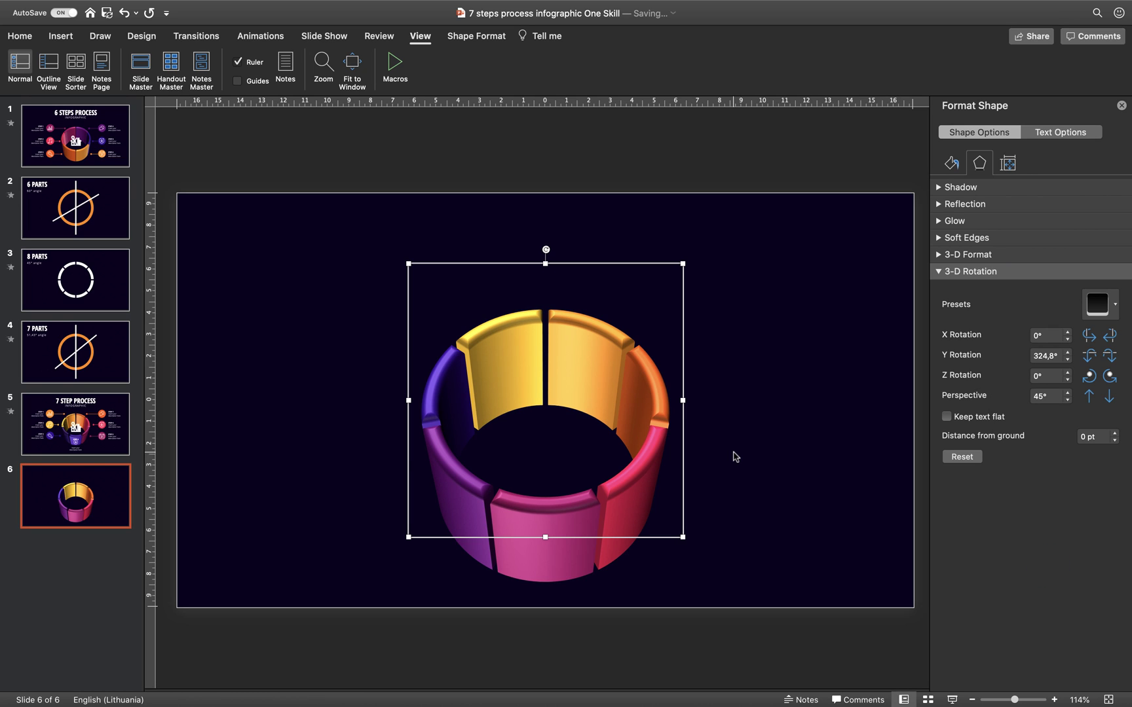
drag(647, 411, 646, 393)
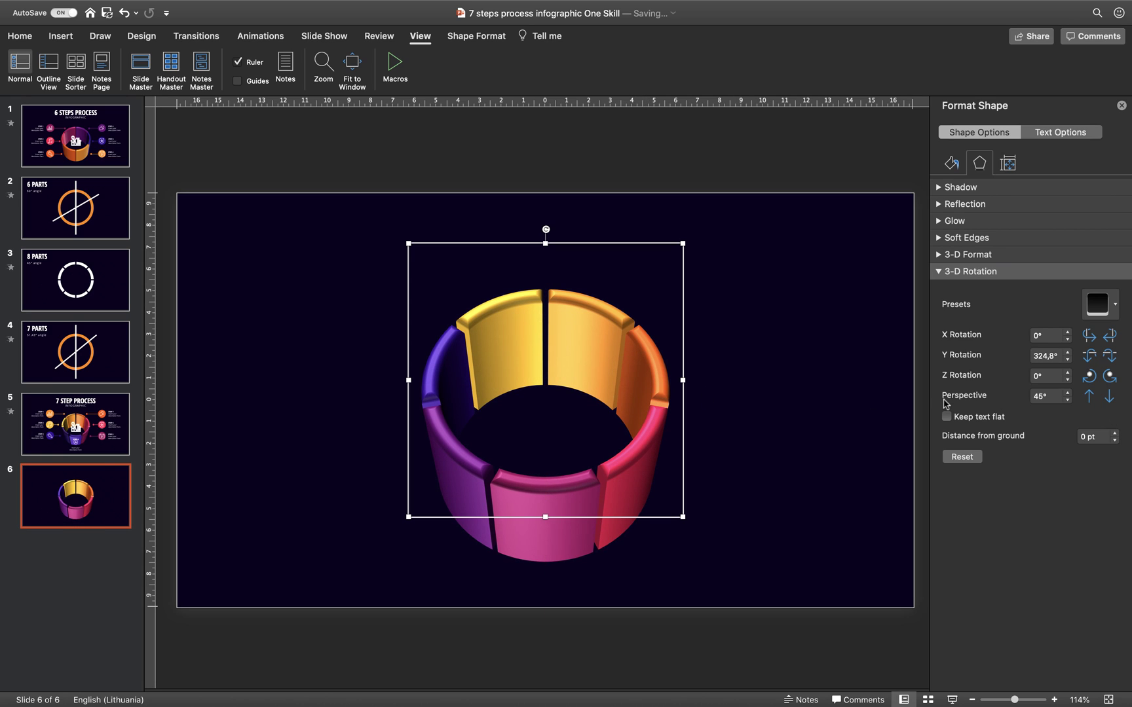
Step the ring's Perspective value up and down until it reads 65°
click(1108, 397)
click(1109, 397)
click(1109, 397)
click(1109, 397)
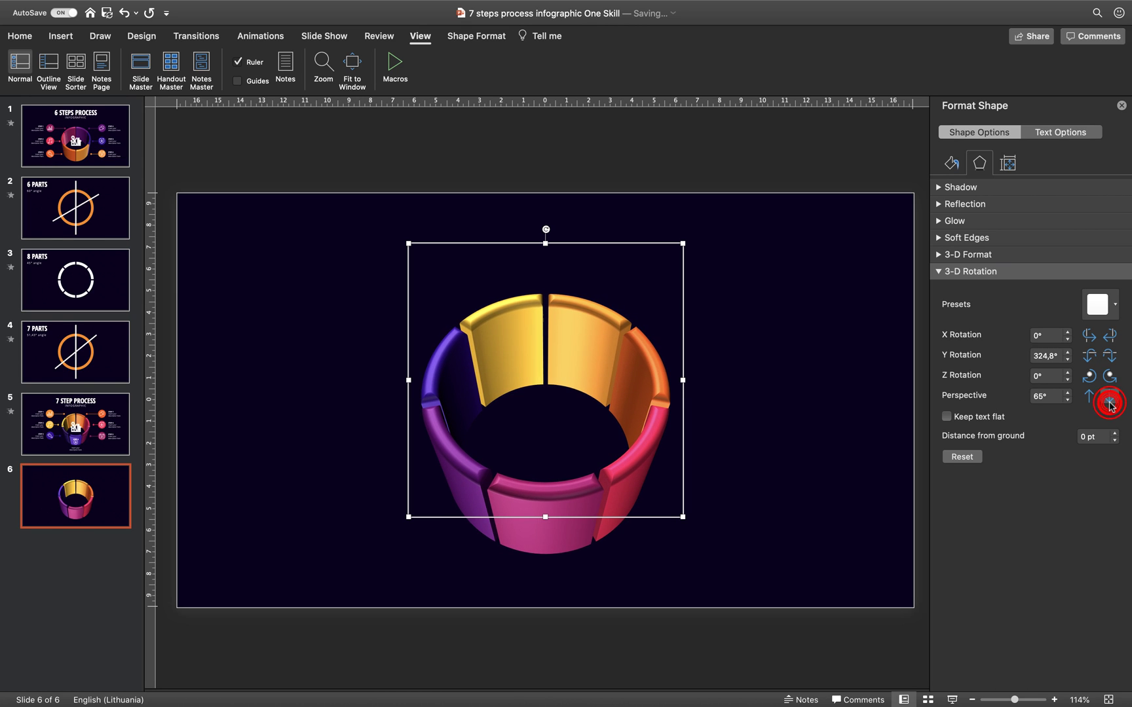
click(1089, 397)
click(1088, 396)
click(1089, 397)
click(1089, 396)
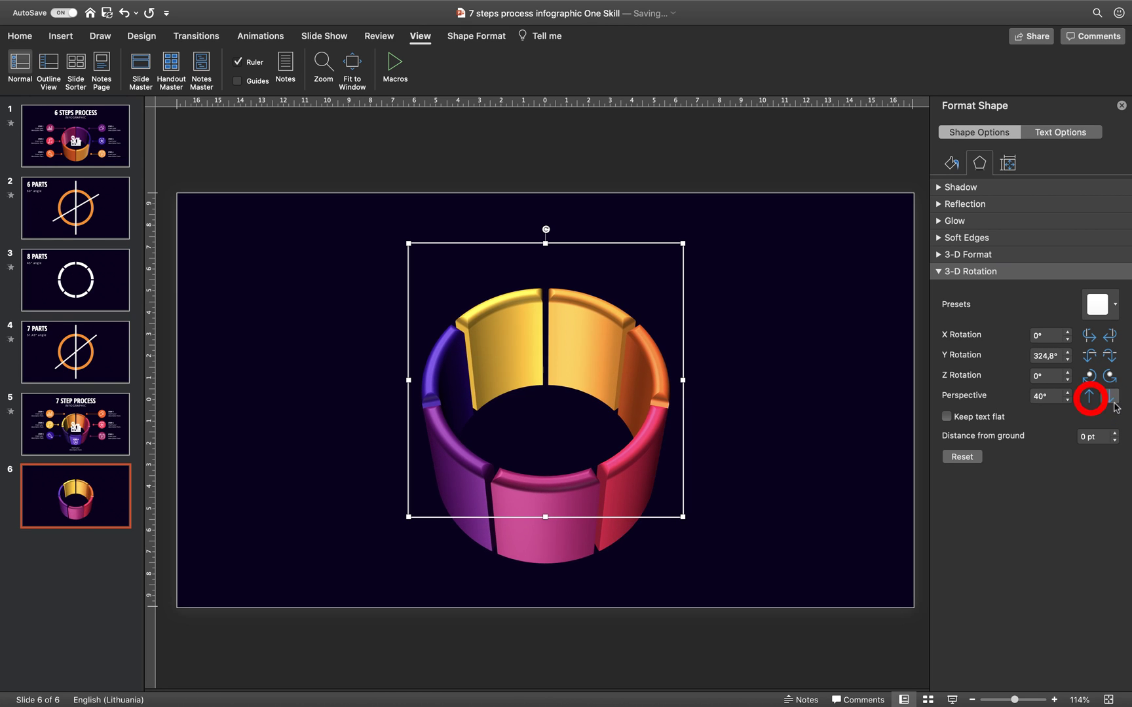
click(1089, 396)
click(1109, 397)
click(1109, 397)
click(1108, 397)
click(1109, 397)
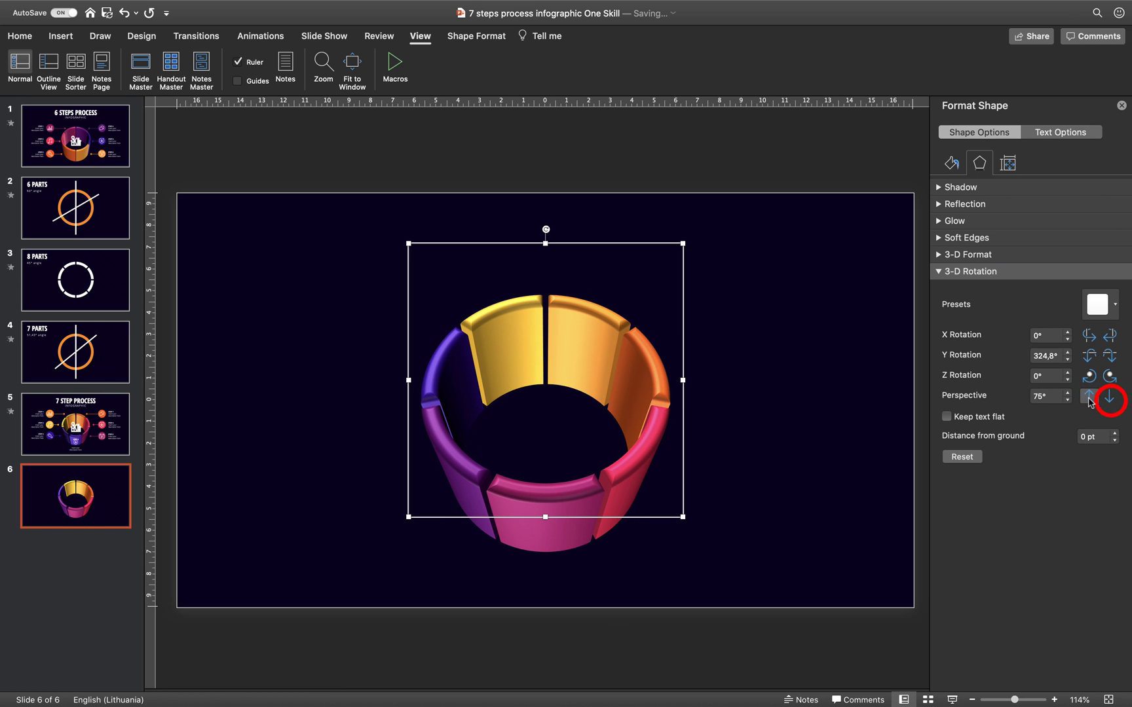
click(1089, 397)
click(1088, 397)
click(1109, 398)
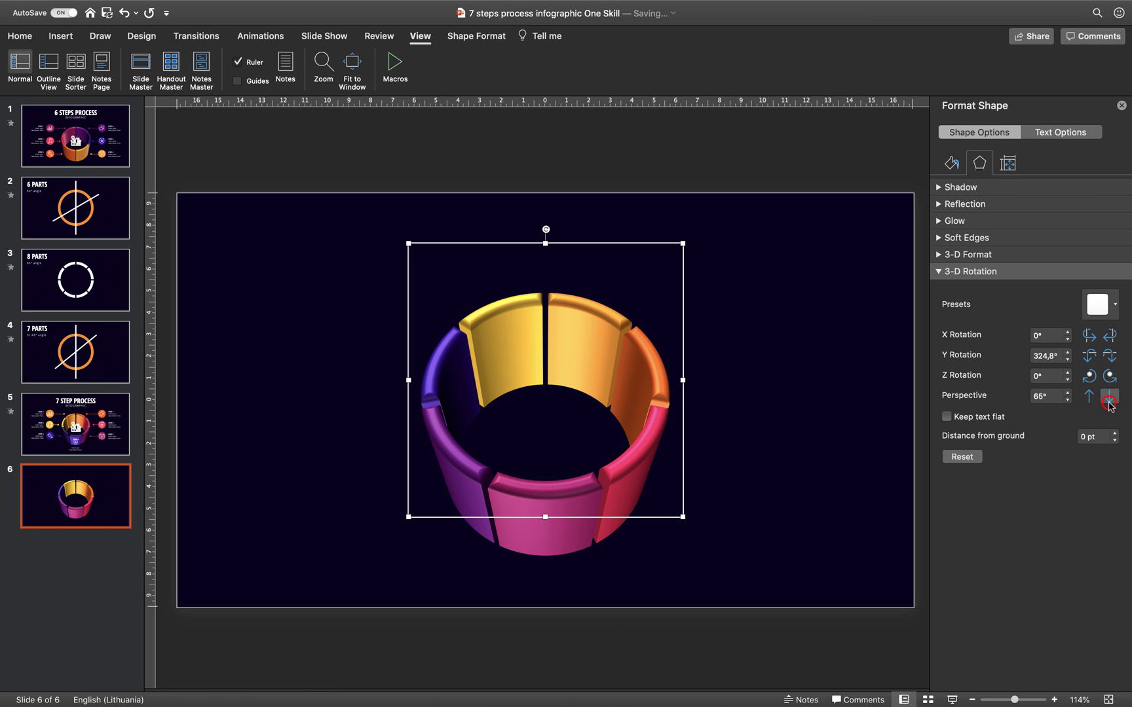
Copy the 7 STEP PROCESS title and INFOGRAPHIC subtitle from slide 5 onto slide 6
click(787, 378)
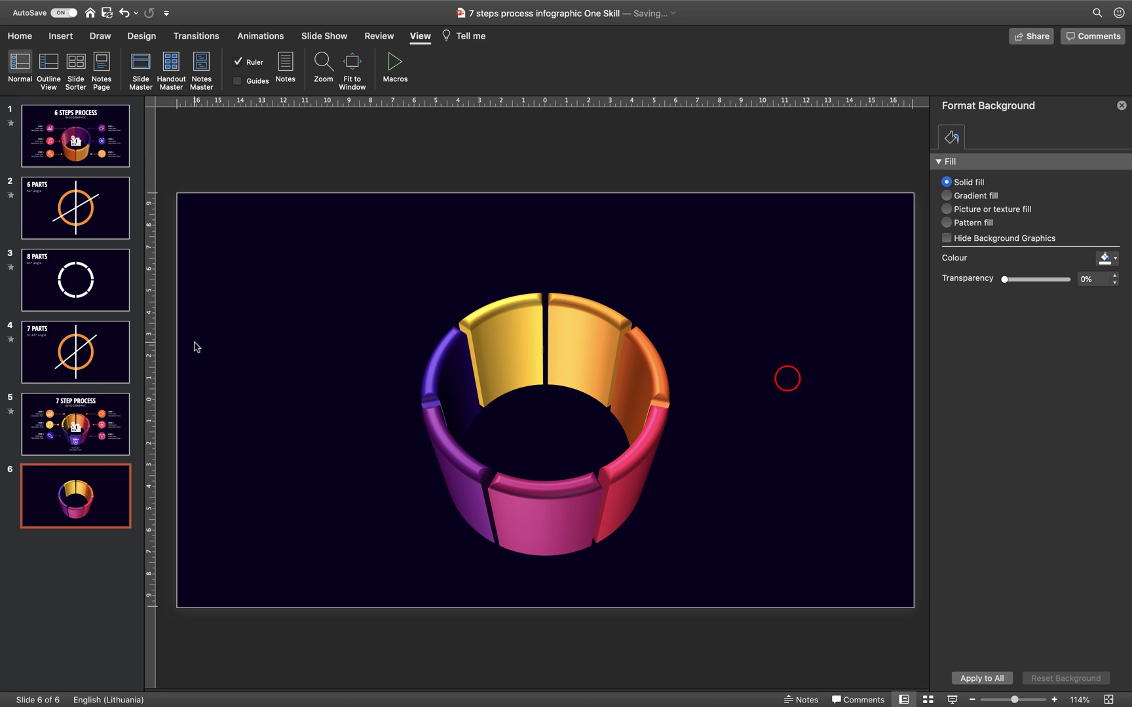
click(120, 408)
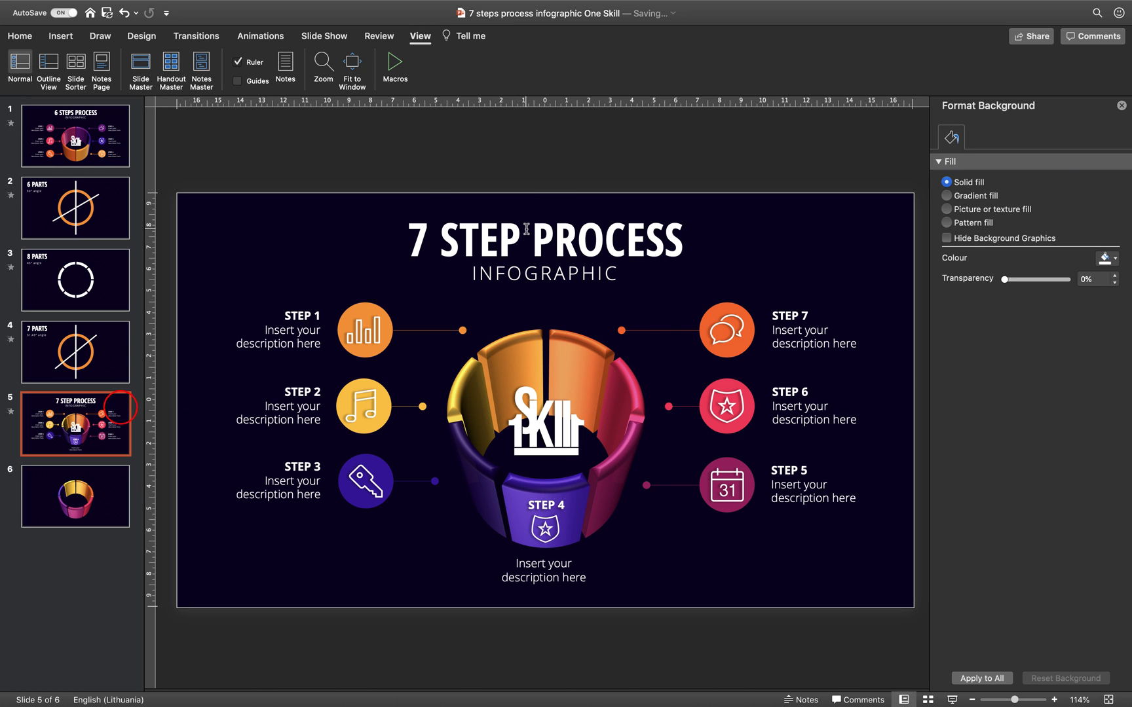
click(564, 232)
shift+click(564, 283)
key(super+c)
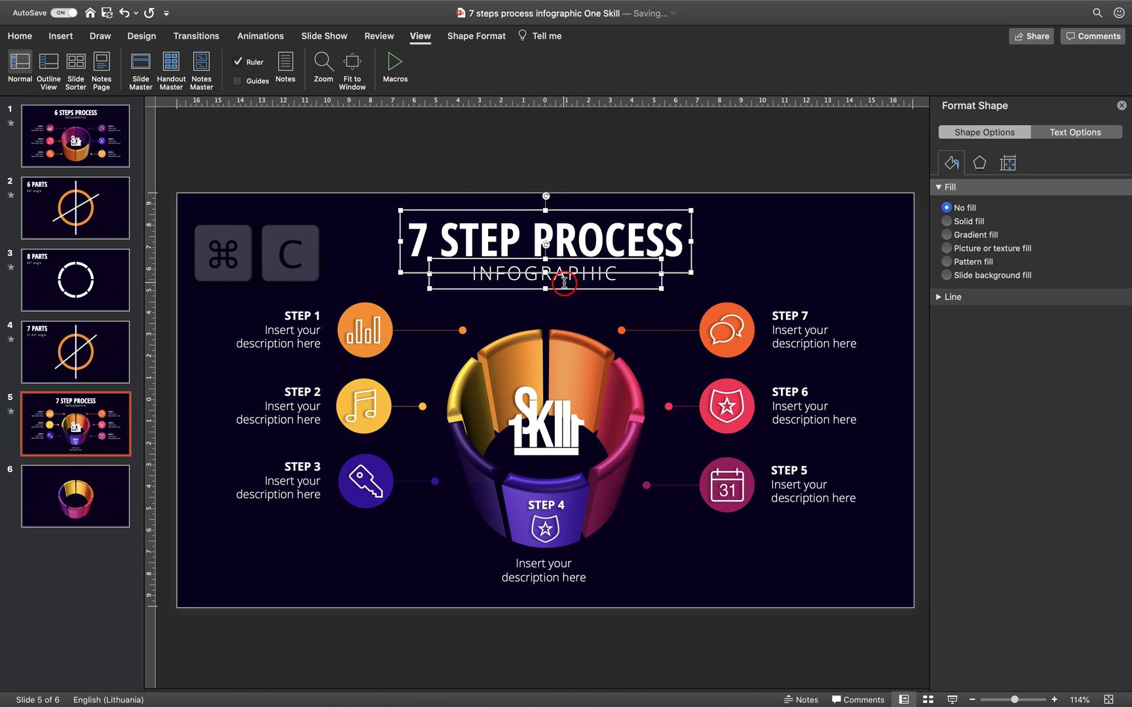
click(79, 481)
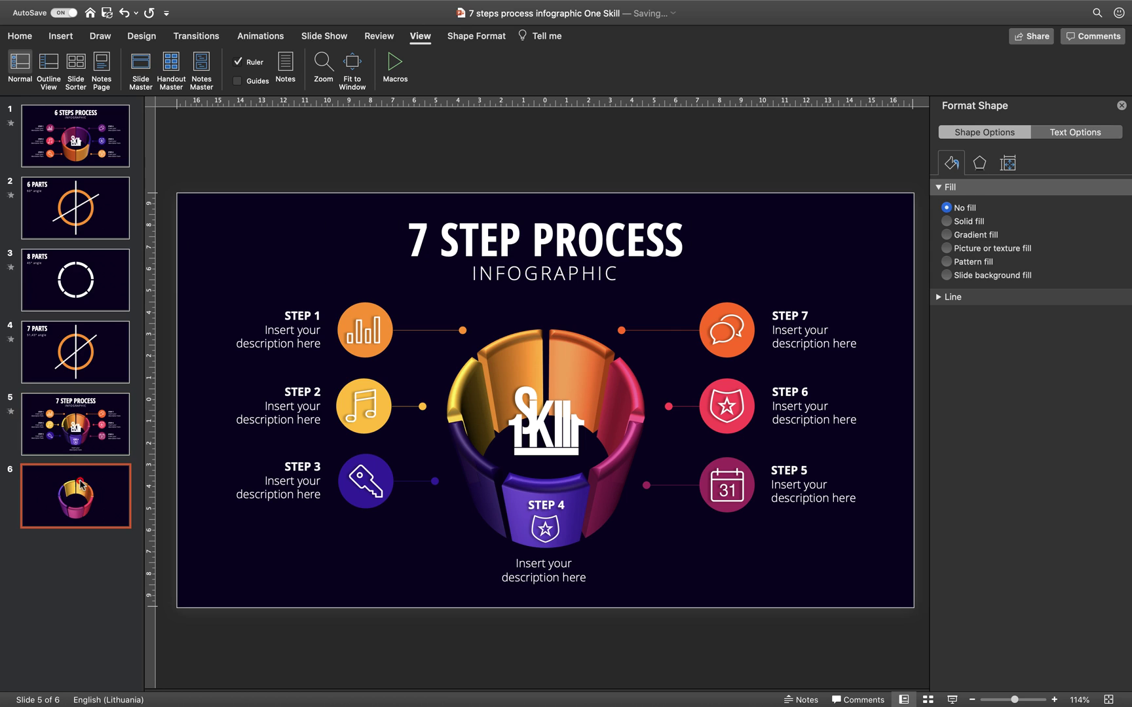
key(super+v)
Nudge the ring below the title, undo two trial resizes, and toggle the guides
click(636, 352)
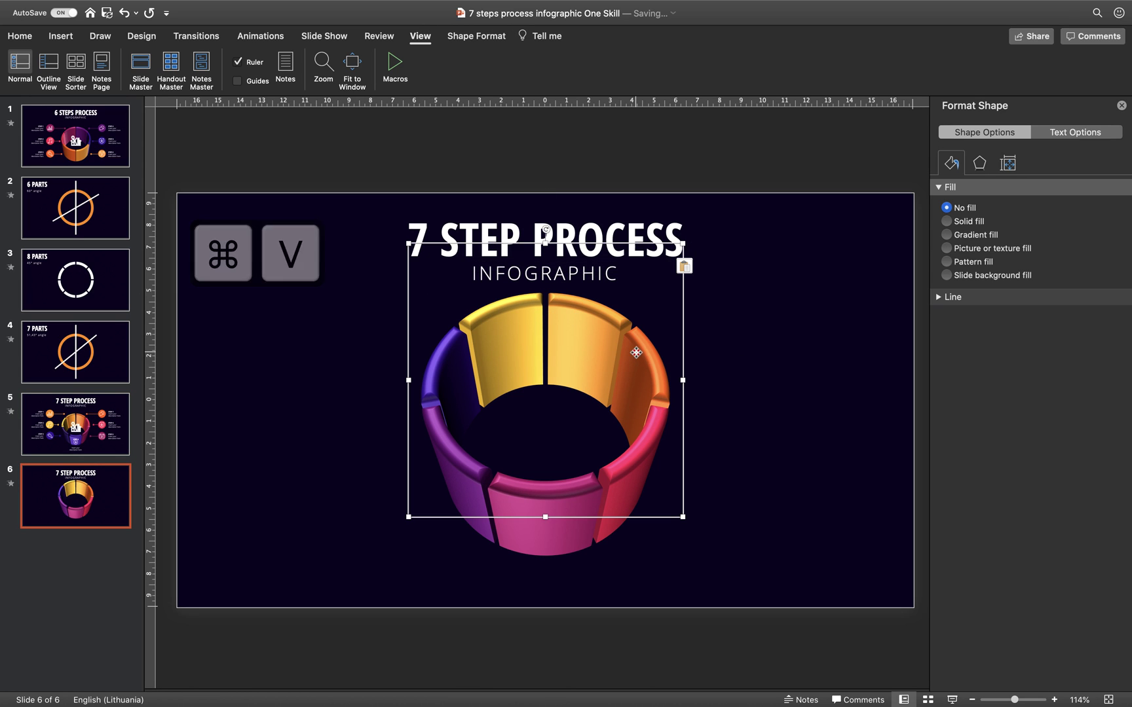
mouse_move(632, 336)
mouse_down()
mouse_move(634, 351)
mouse_move(632, 336)
mouse_up()
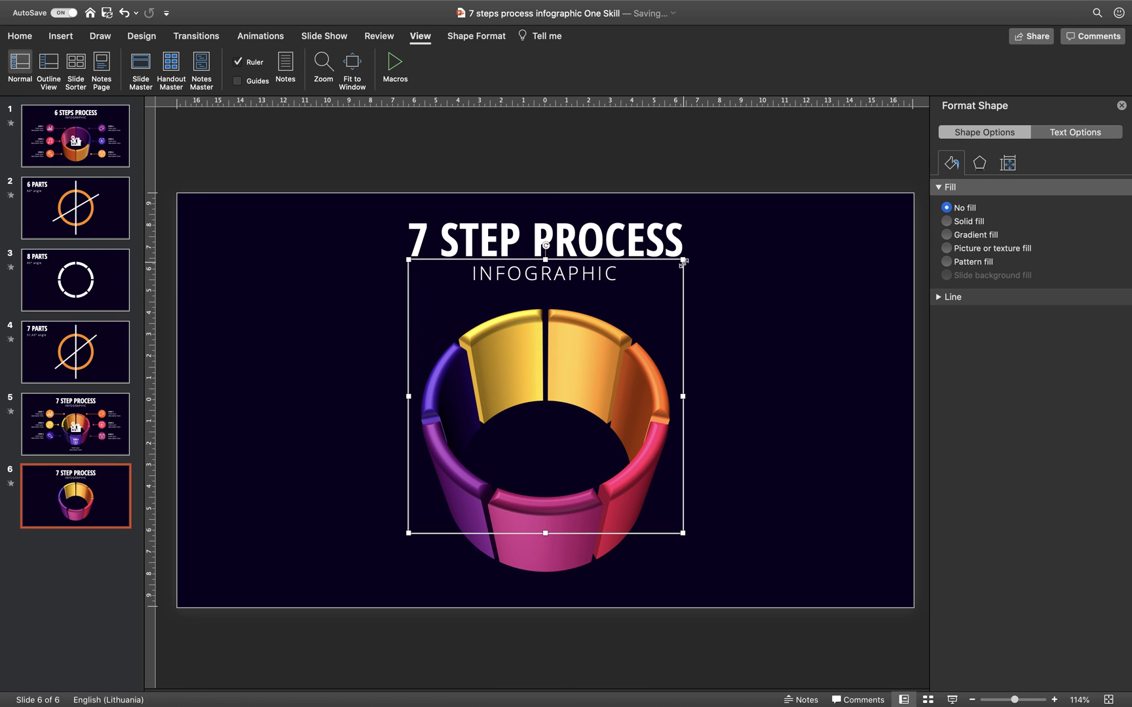
drag(683, 260, 741, 238)
key(super+z)
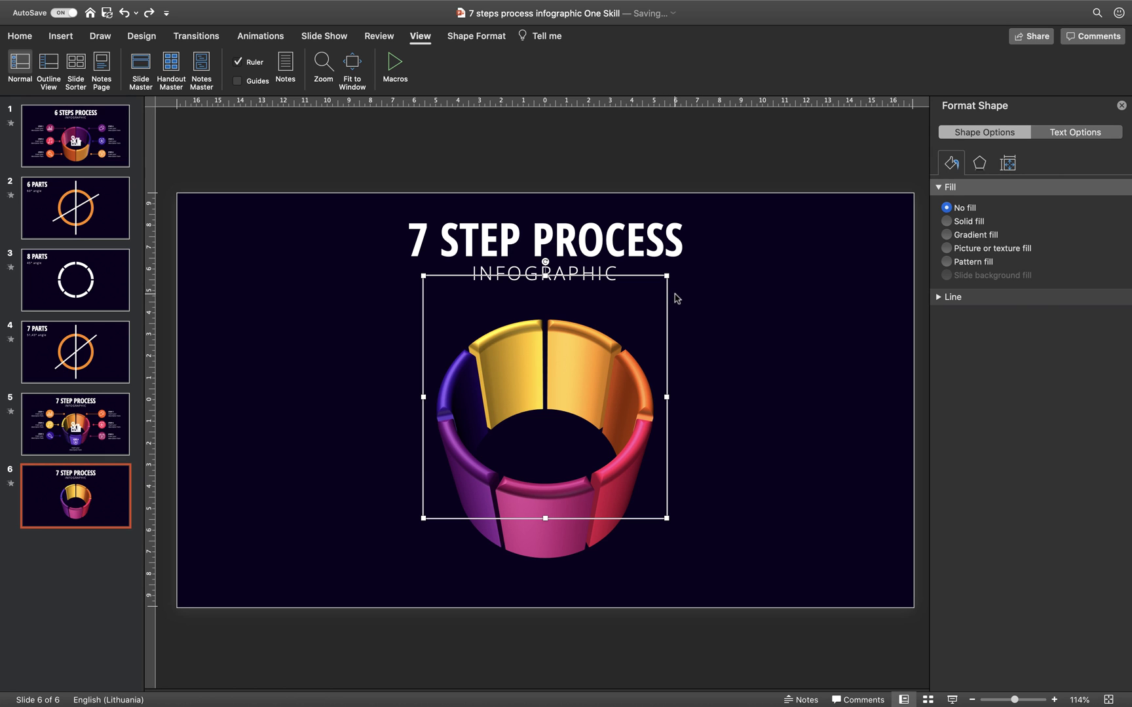
drag(666, 276, 742, 213)
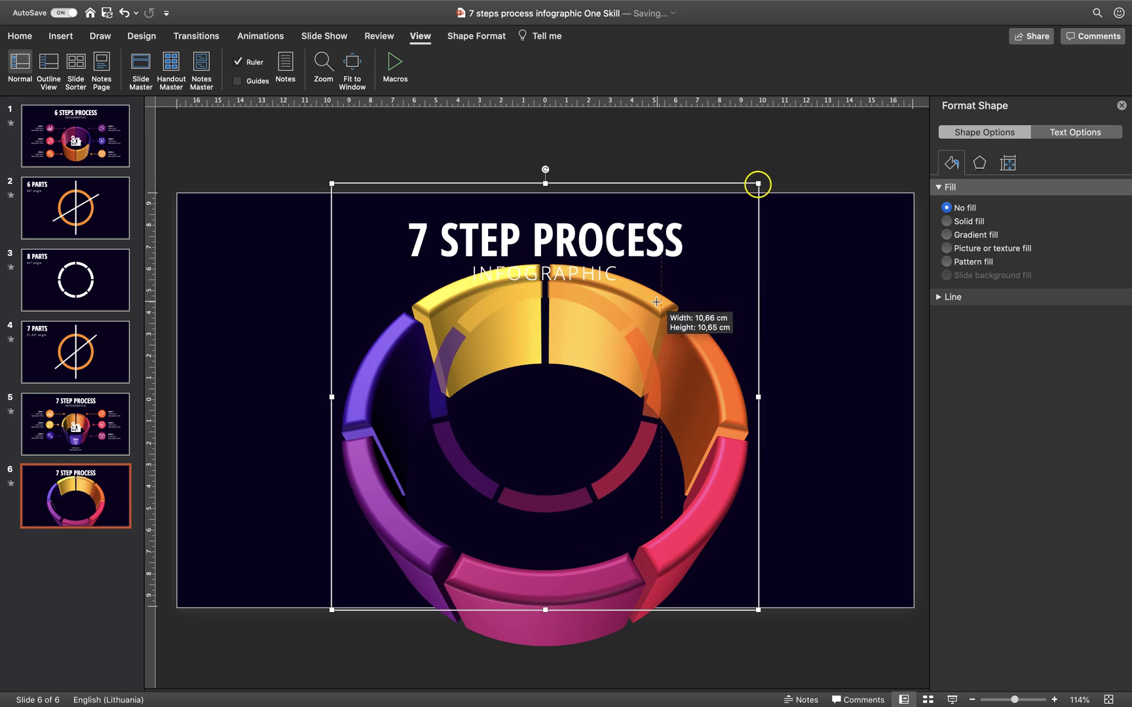
key(super+z)
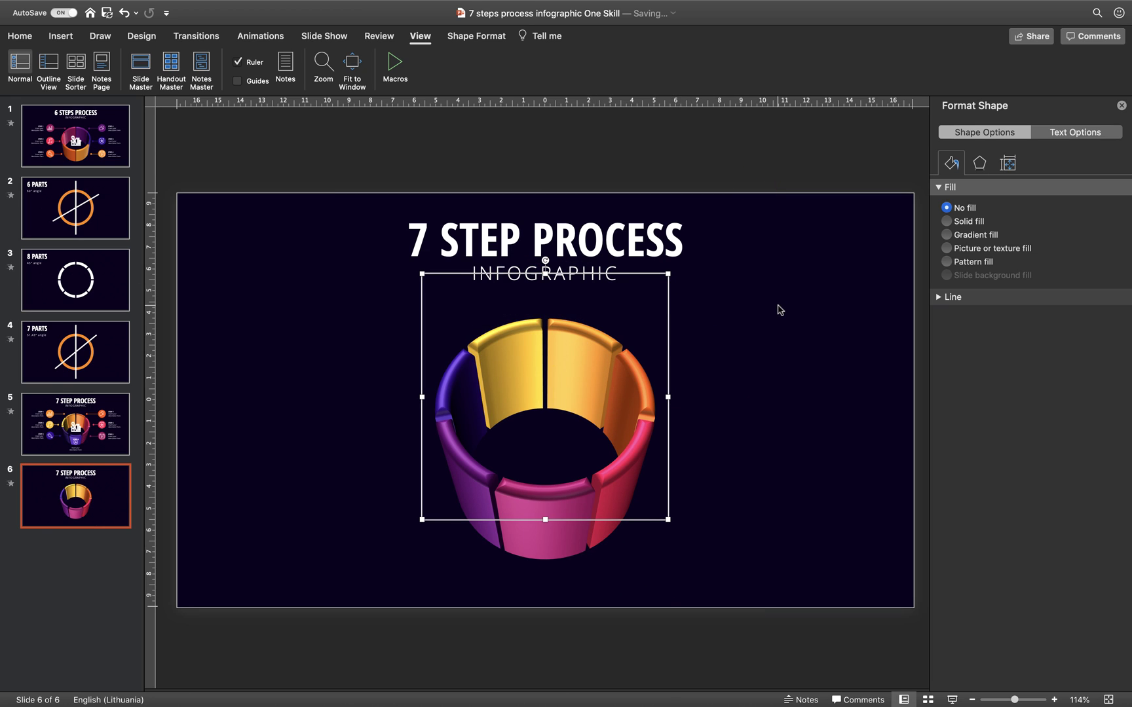
click(237, 82)
click(237, 81)
On slide 5, select the Step 1–3 groups and open the Selection Pane
click(112, 418)
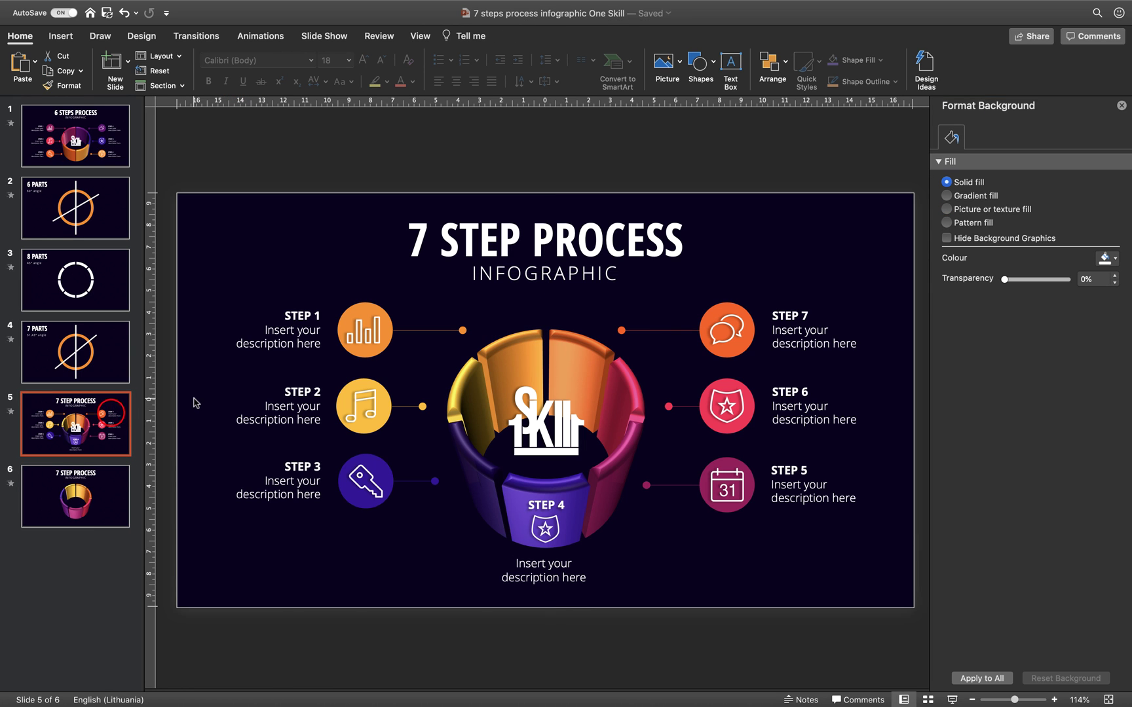
click(376, 313)
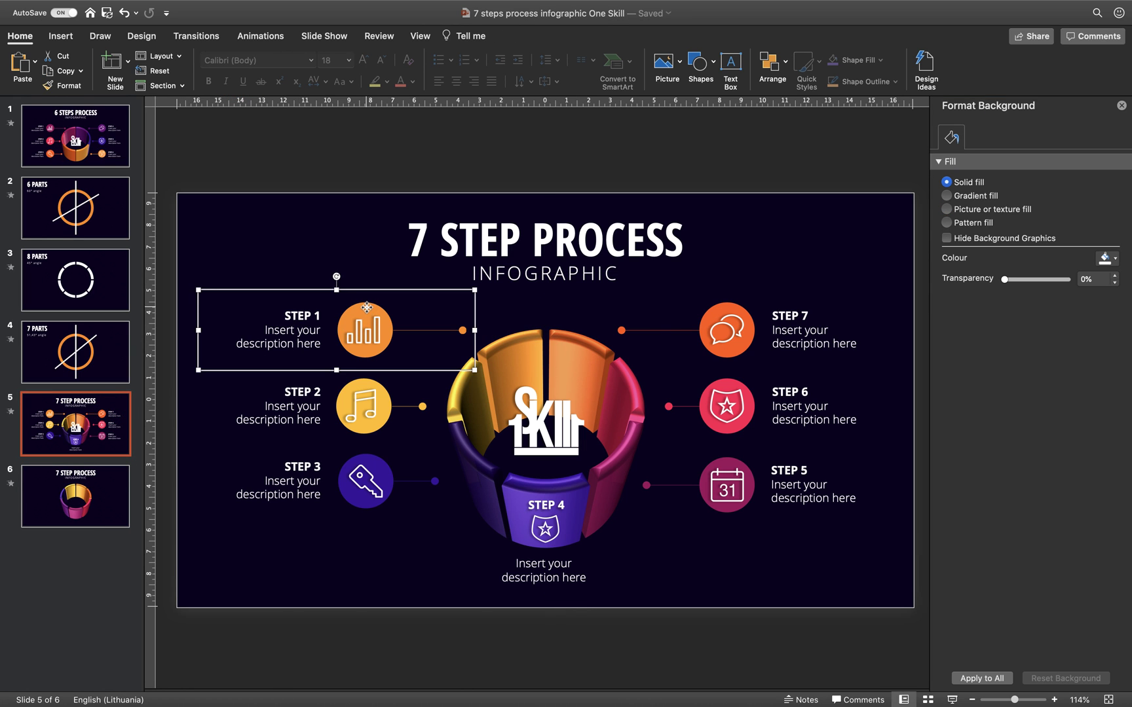
click(367, 307)
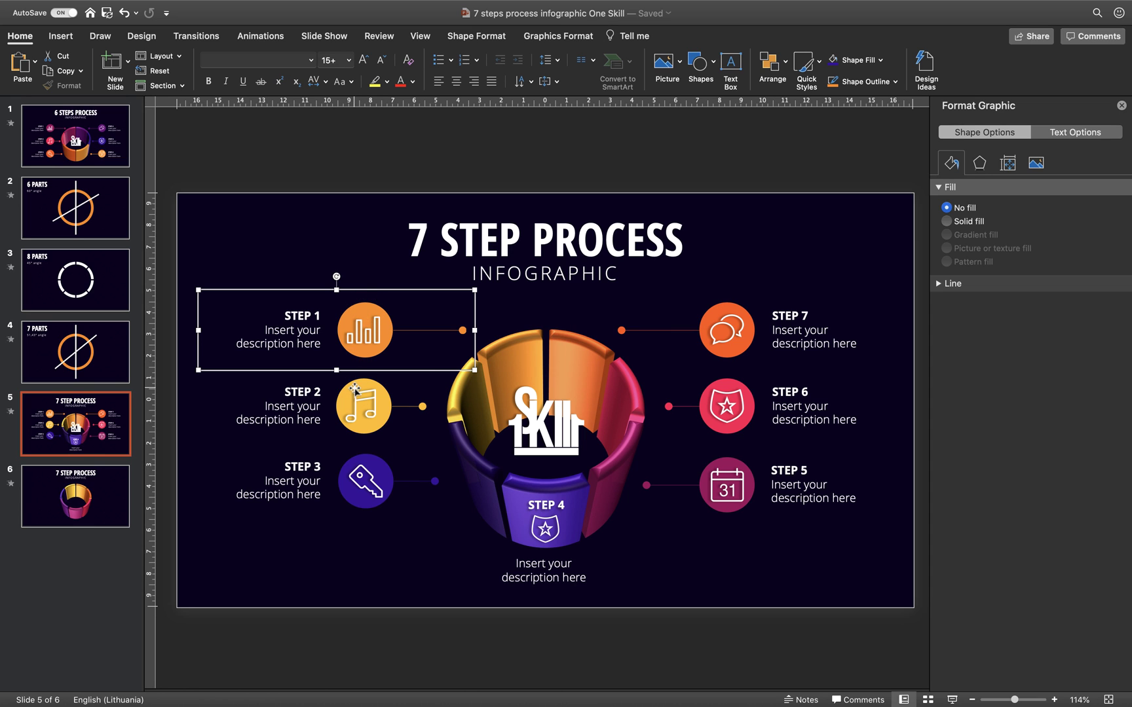
click(354, 389)
click(360, 462)
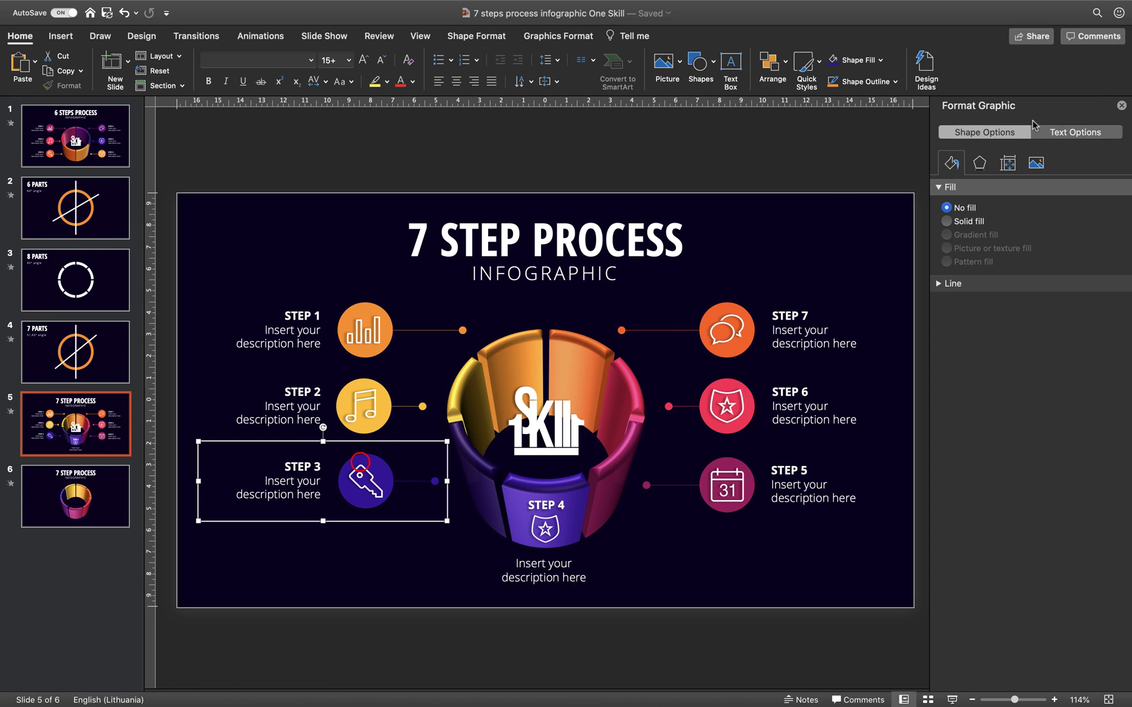
click(1119, 107)
click(770, 61)
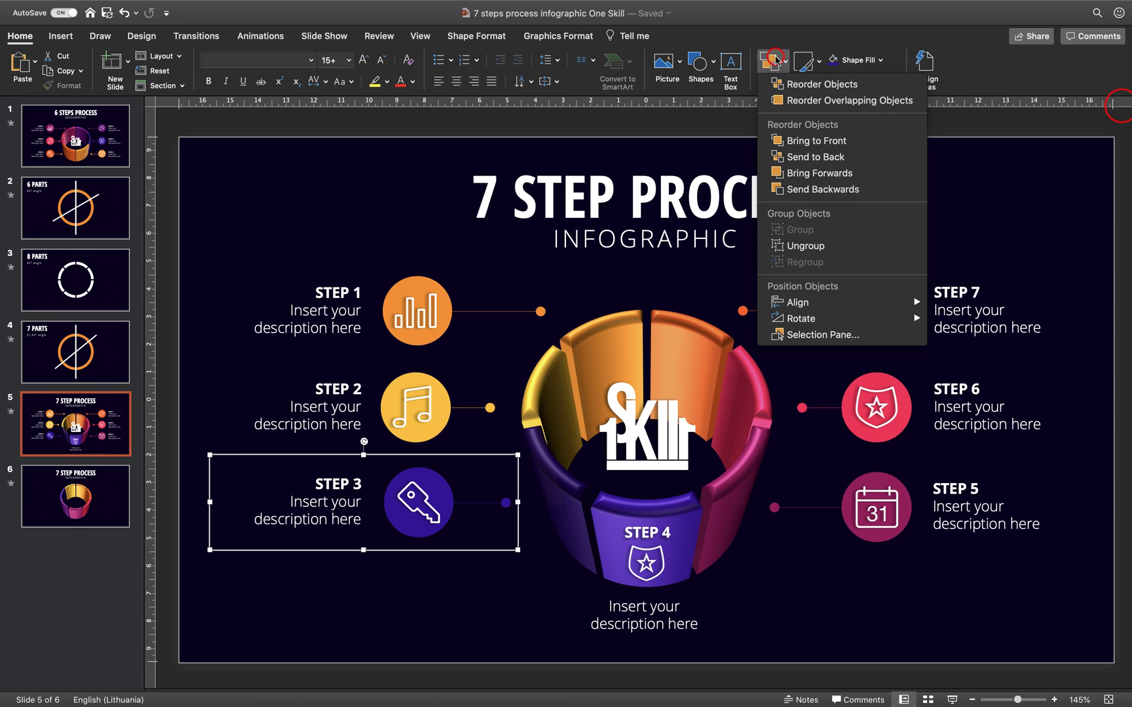
click(841, 334)
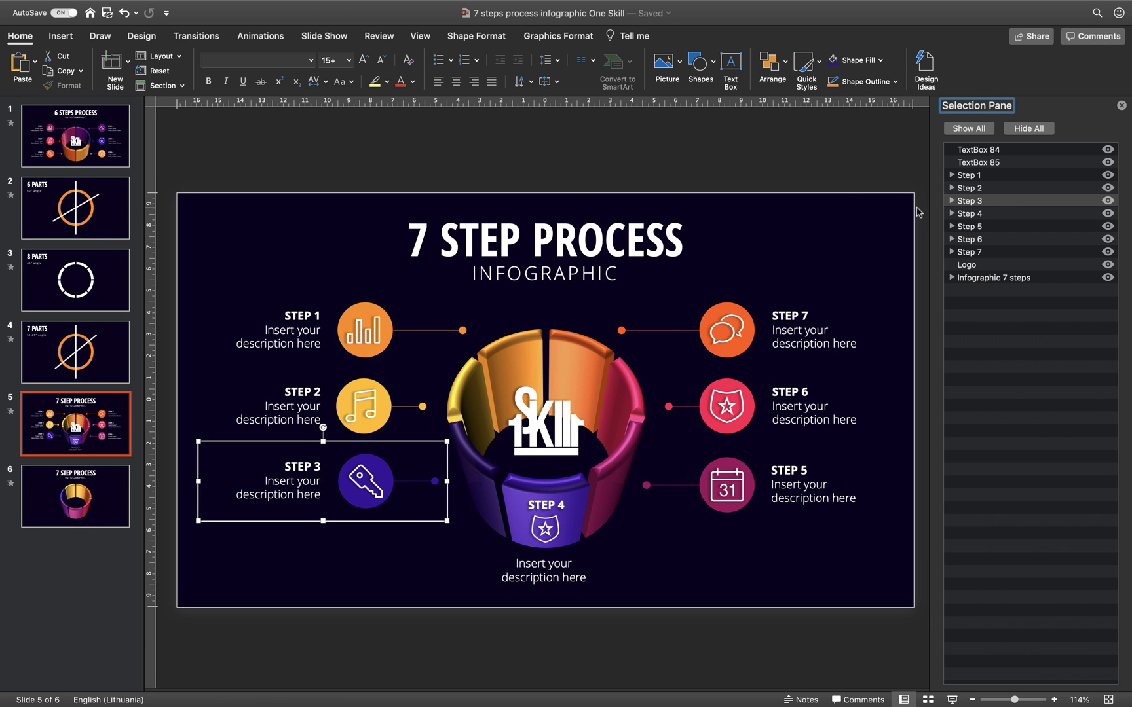
Pick the title, subtitle and Step 1–3 groups in the Selection Pane, toggling Step 1's visibility
click(989, 151)
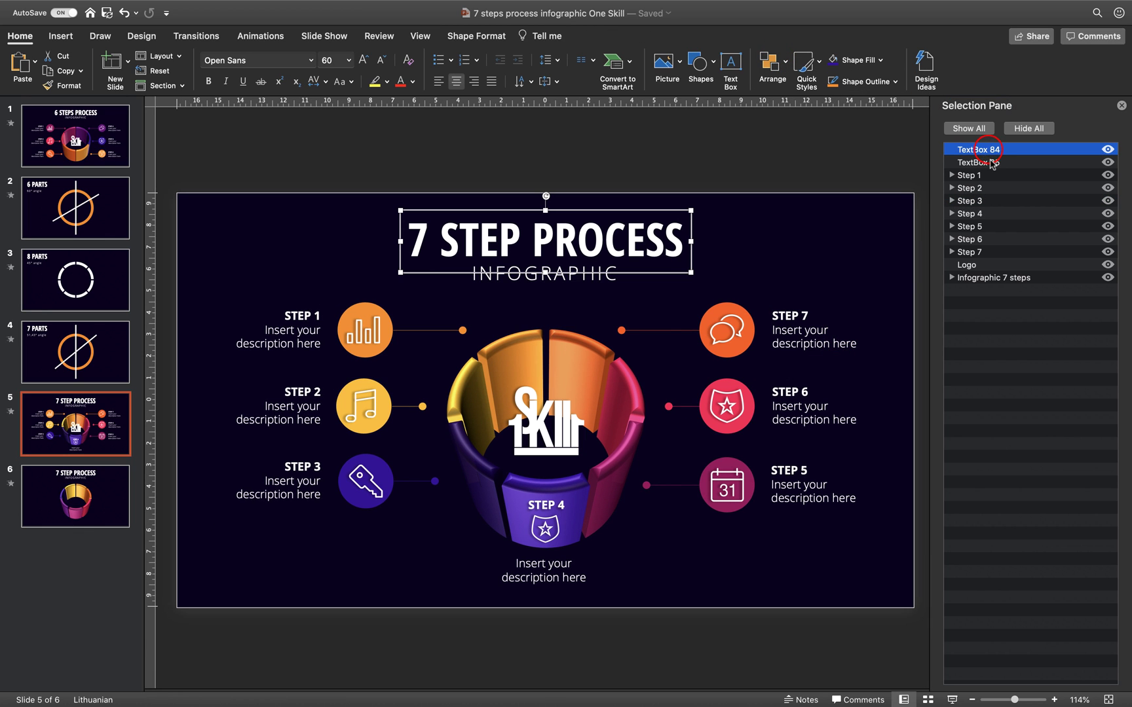
click(991, 163)
click(968, 176)
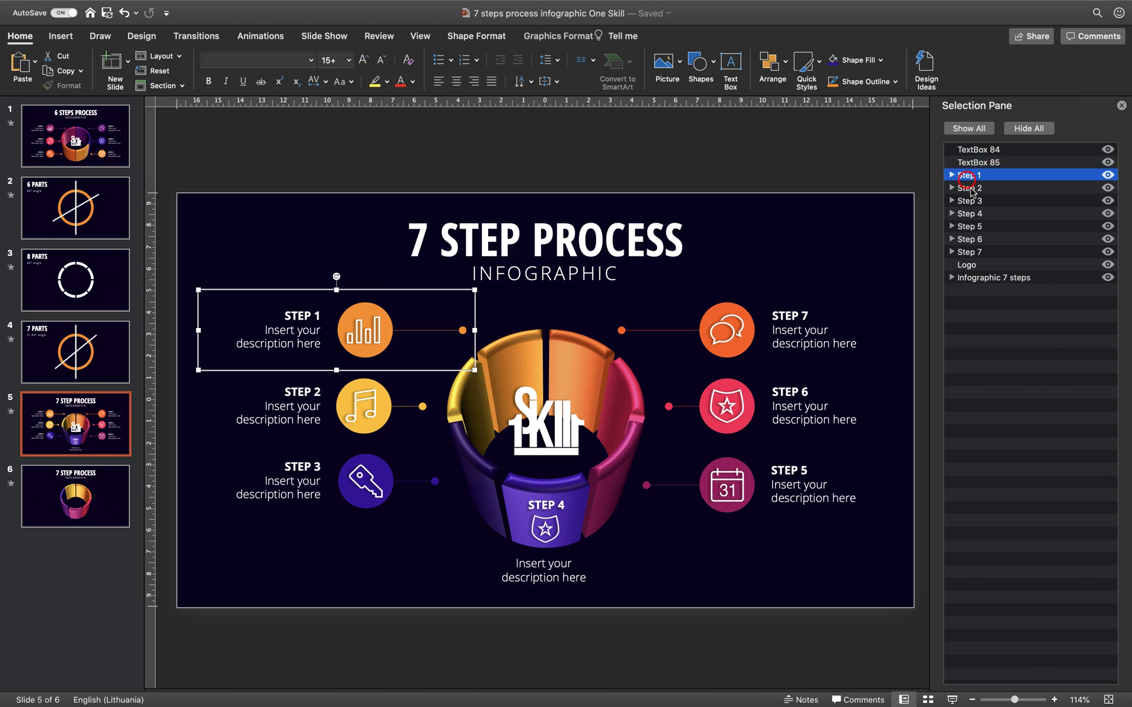
click(970, 188)
click(971, 200)
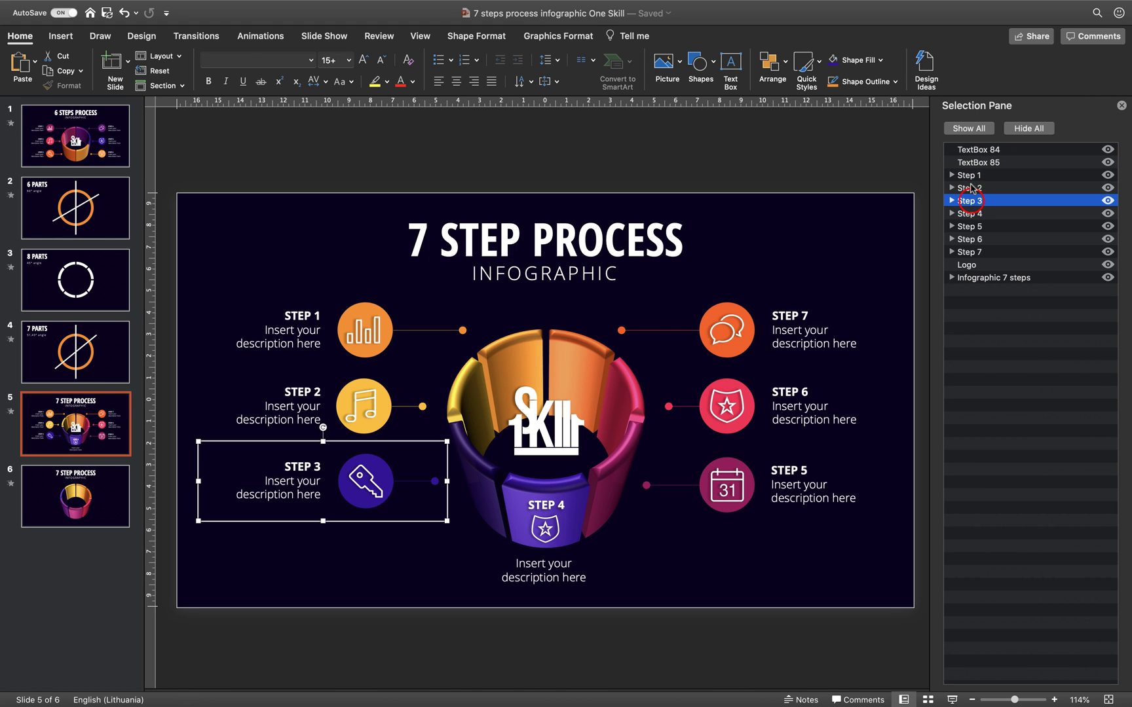
click(973, 177)
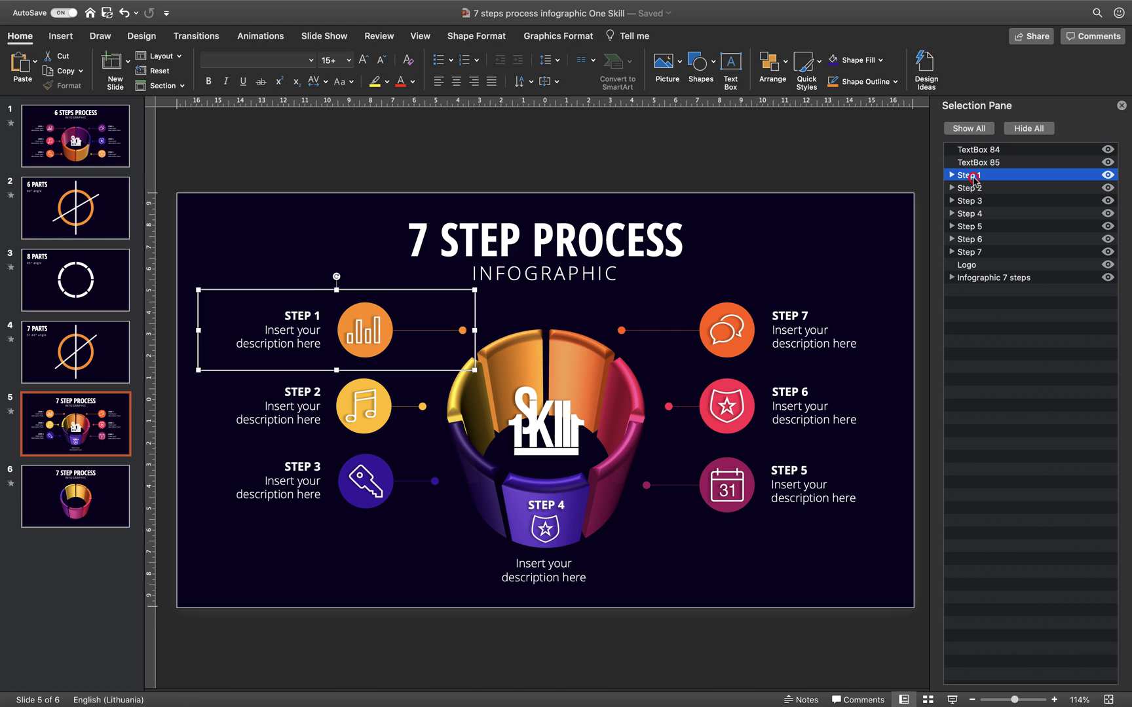
click(1108, 176)
click(1108, 177)
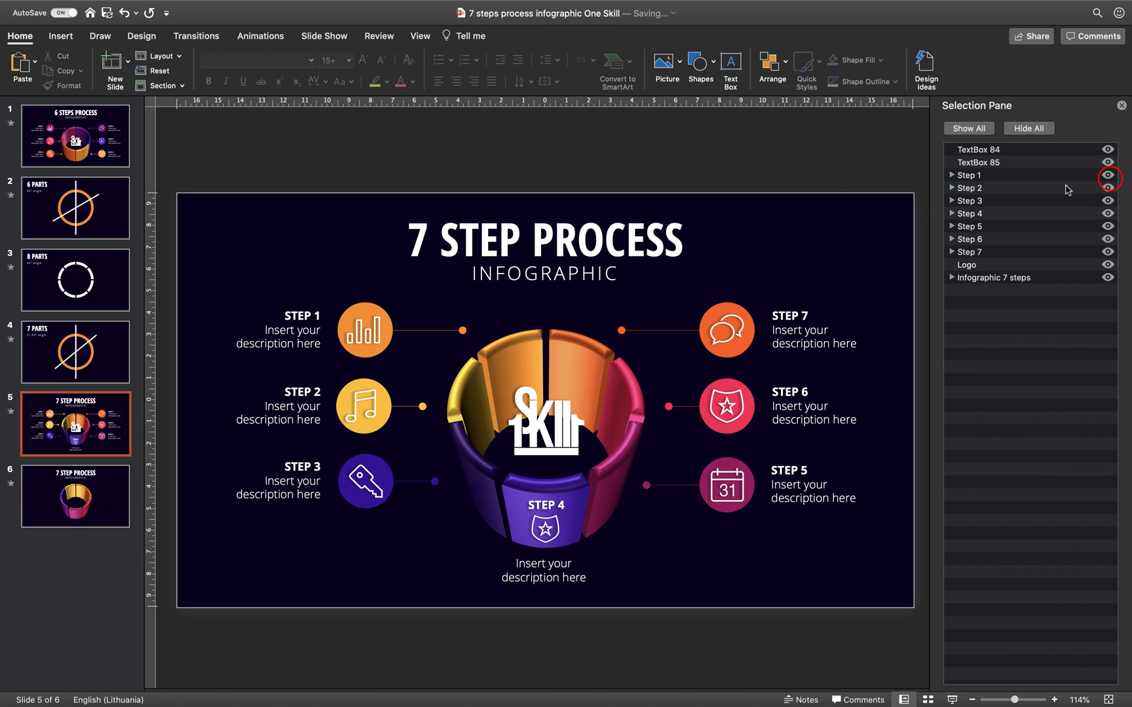
Select all seven Step groups on slide 5 and copy them
click(358, 308)
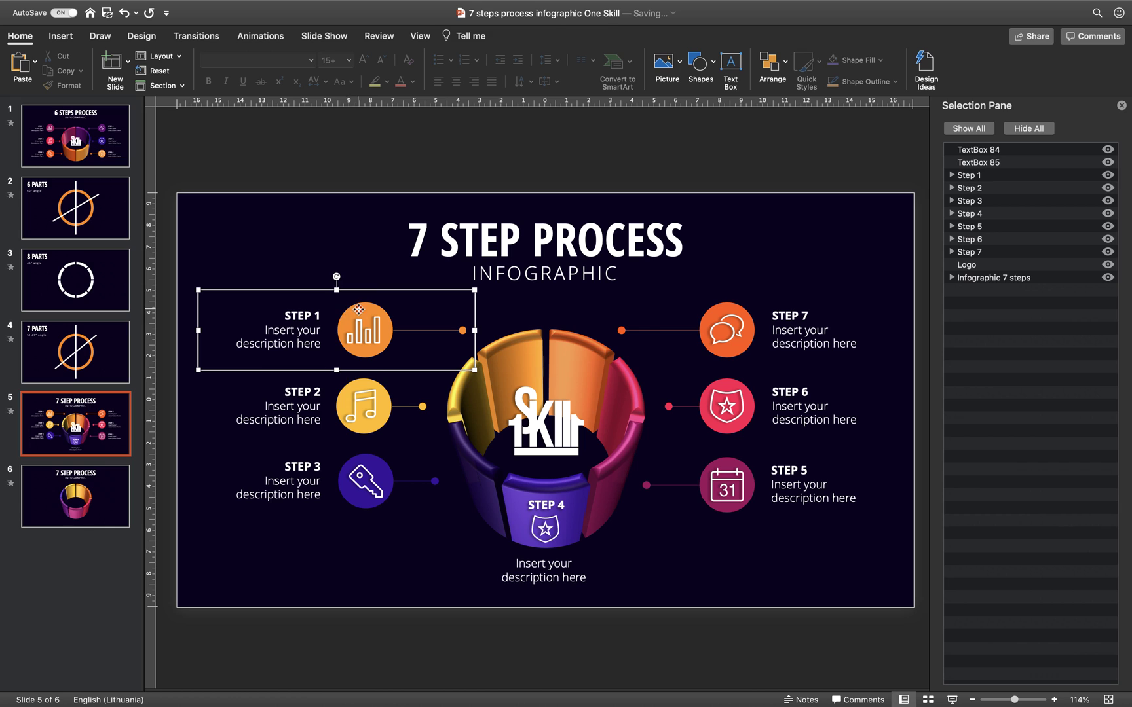
shift+click(370, 388)
shift+click(367, 477)
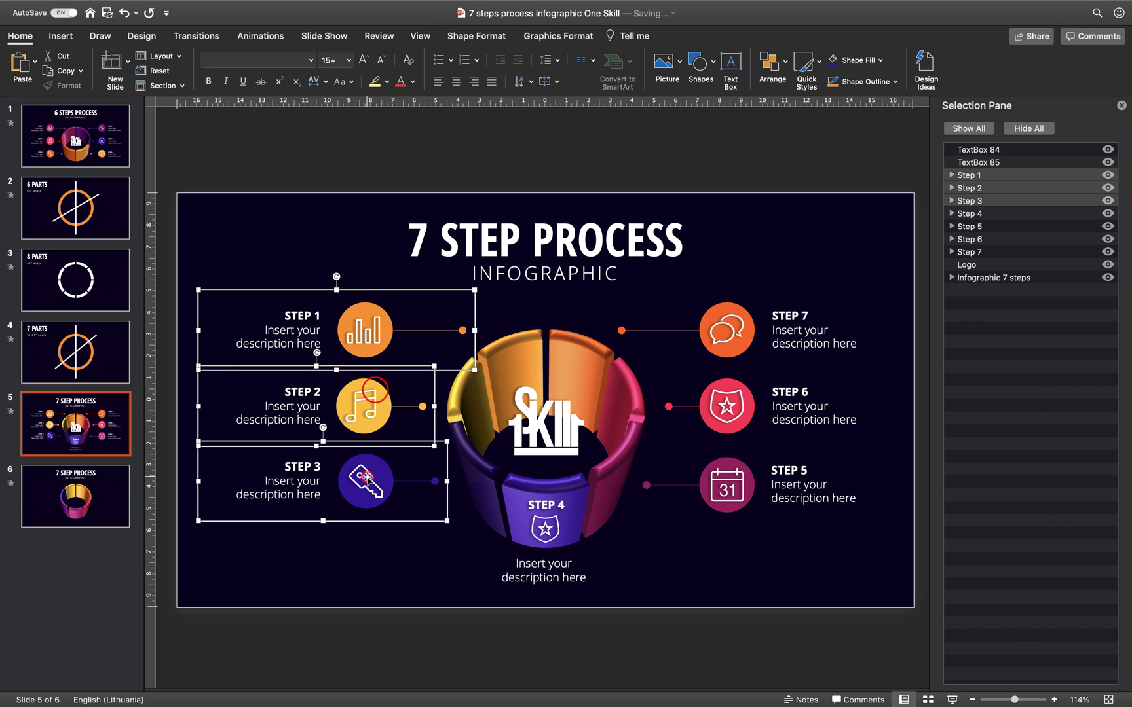
shift+click(737, 328)
shift+click(736, 386)
shift+click(727, 485)
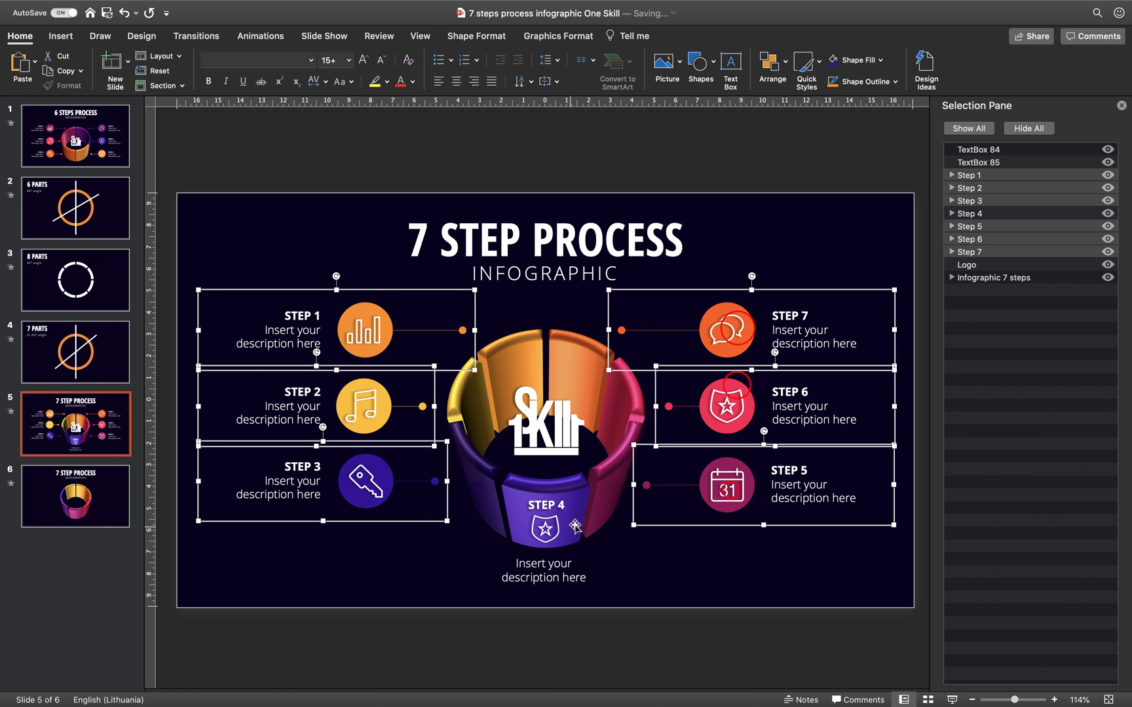
shift+click(545, 529)
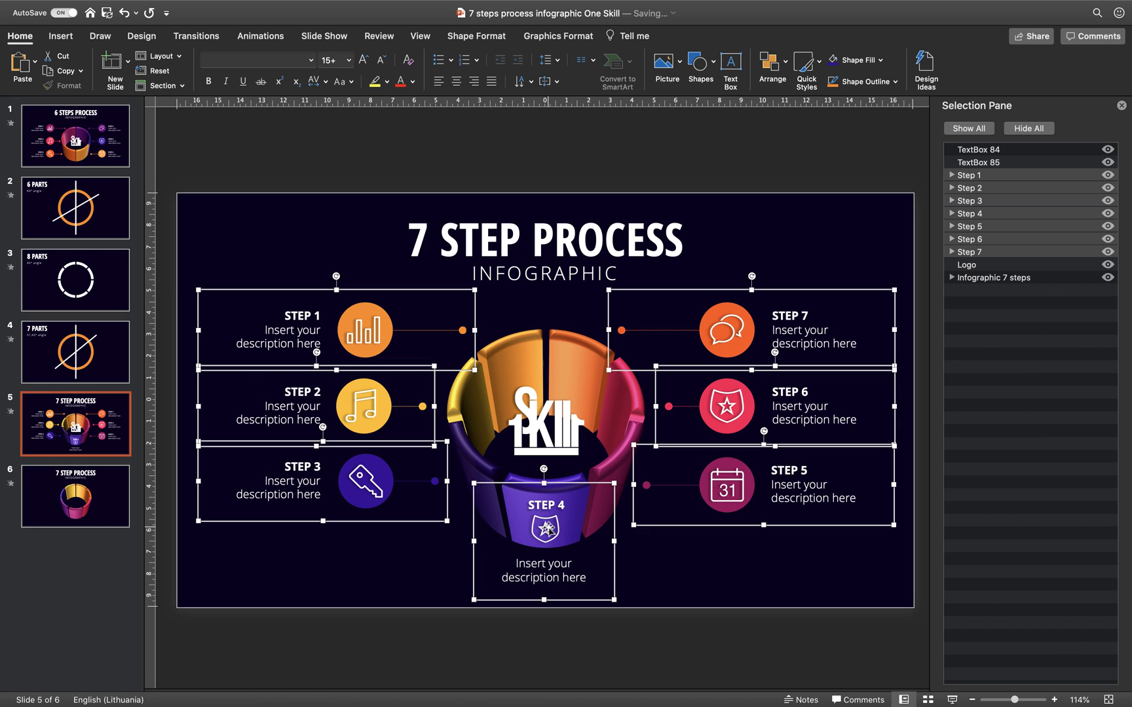
key(super+c)
Paste the seven Step groups onto slide 6, nudge Step 1 left, and compare with slide 5
key(Escape)
key(Page_Down)
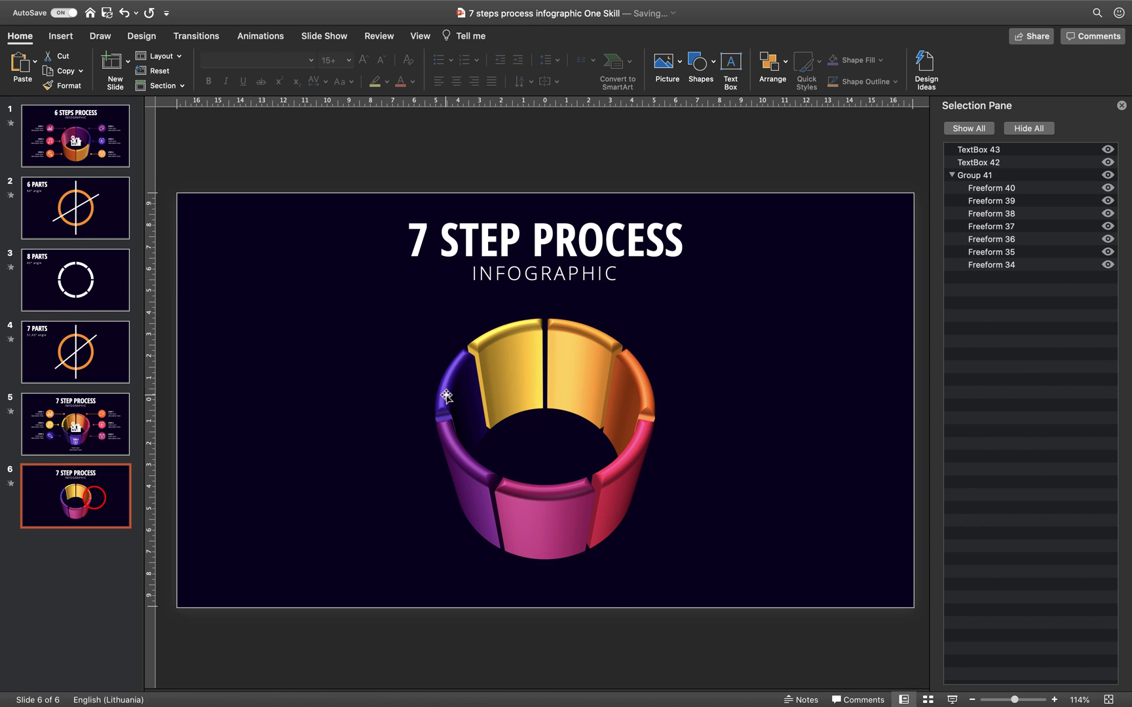
key(super+v)
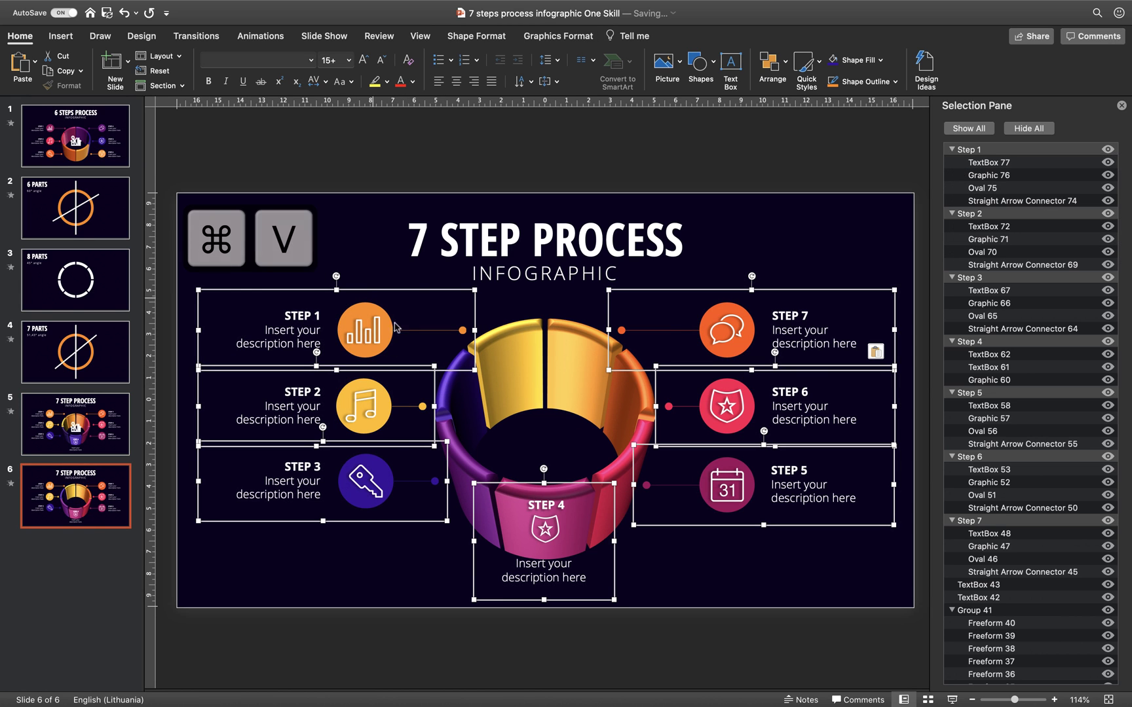
click(307, 242)
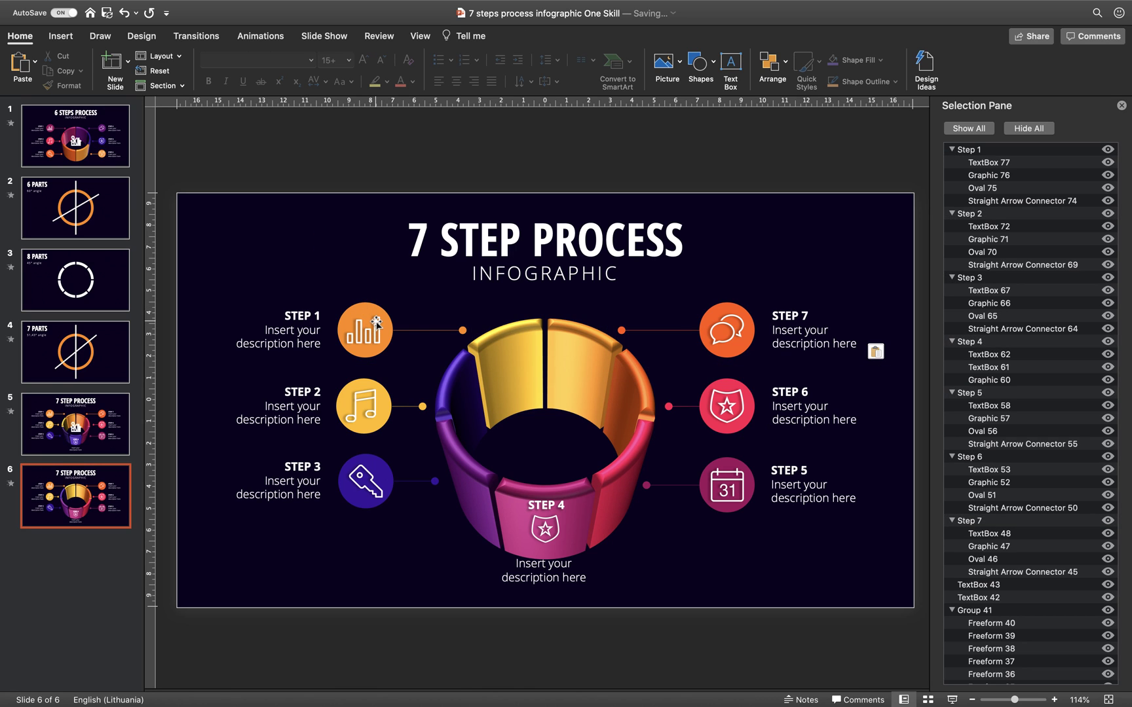
click(384, 321)
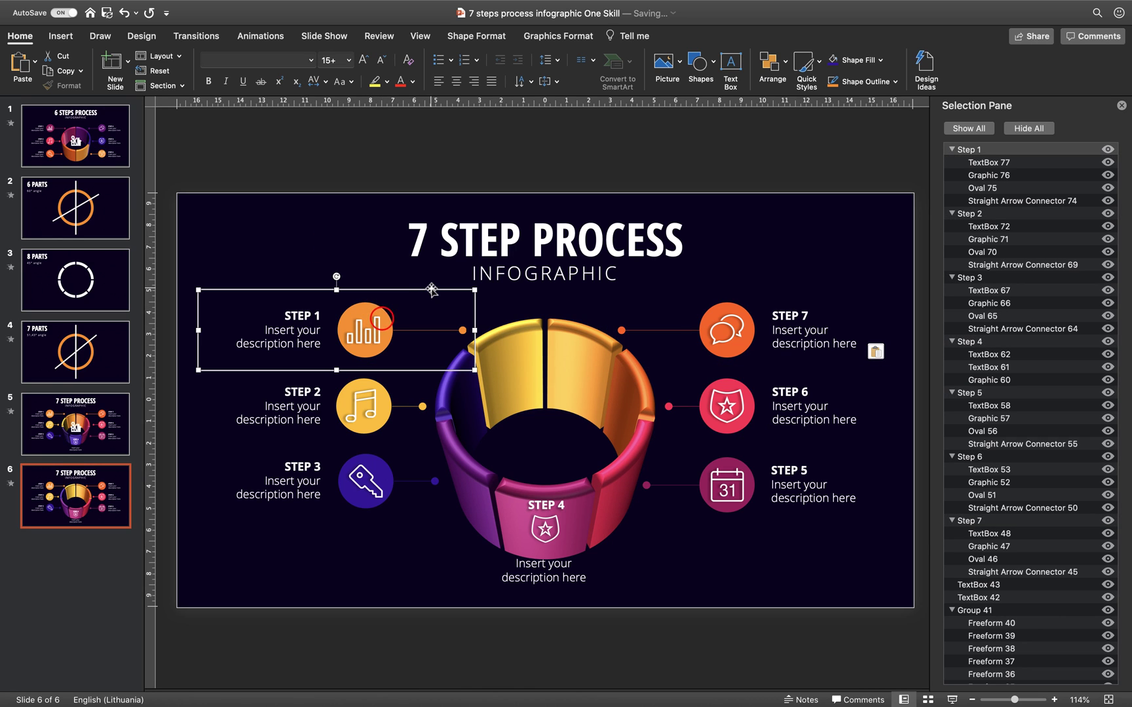
drag(414, 291, 408, 291)
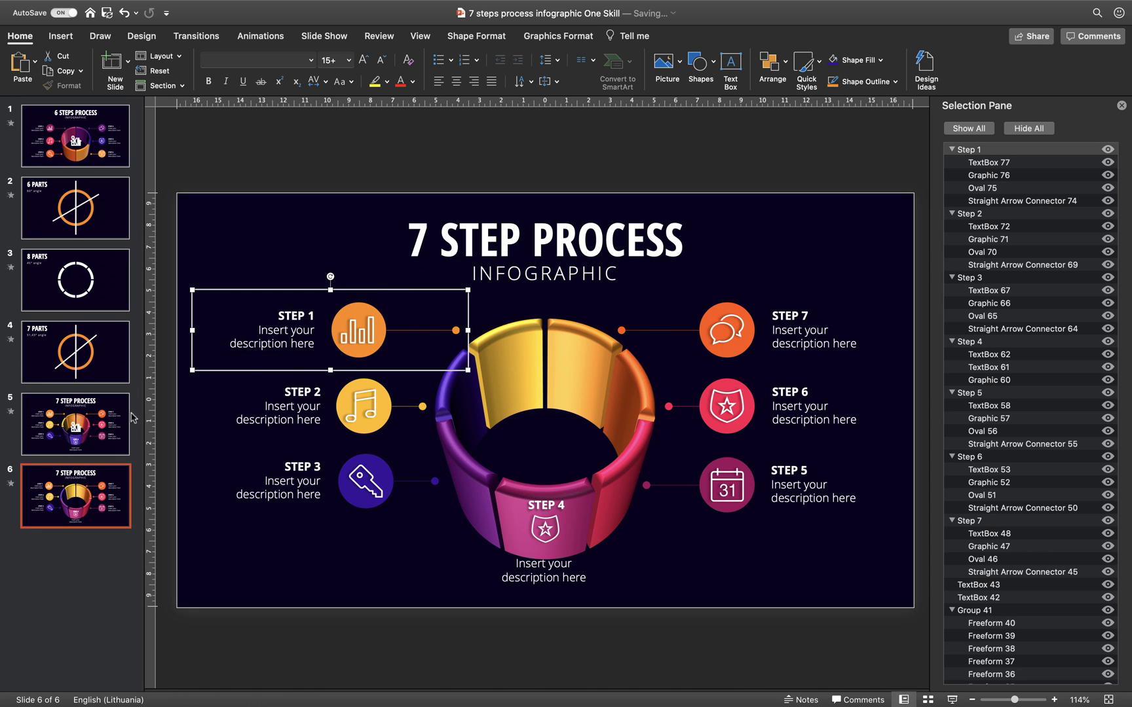
click(93, 423)
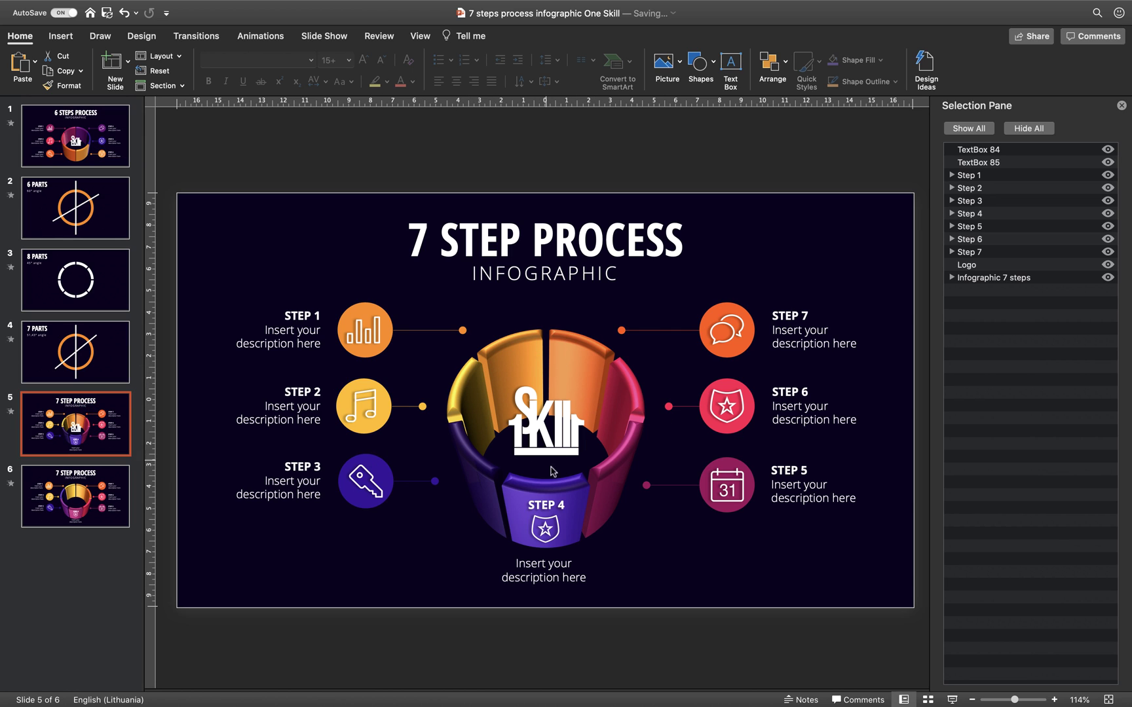
click(124, 476)
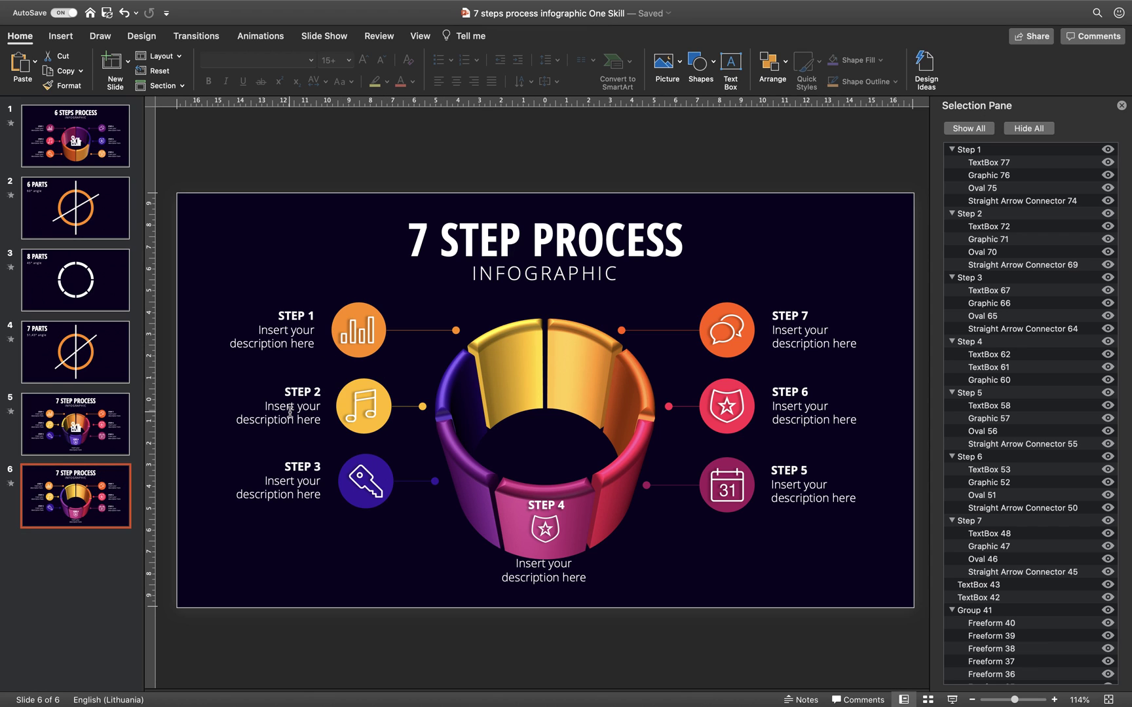
Recolour the Step 1, 2, 3, 5, 6 and 7 connectors and icons to match their ring segments
click(455, 331)
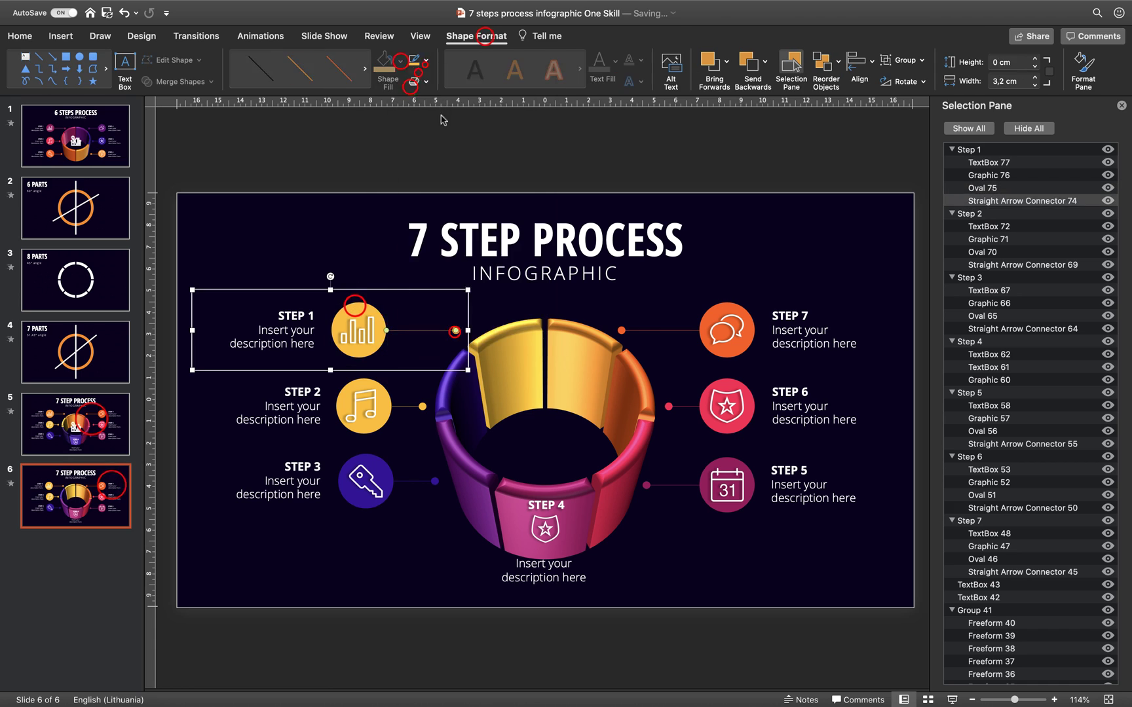
click(425, 407)
click(425, 64)
click(480, 127)
click(434, 481)
click(488, 128)
click(725, 331)
click(668, 406)
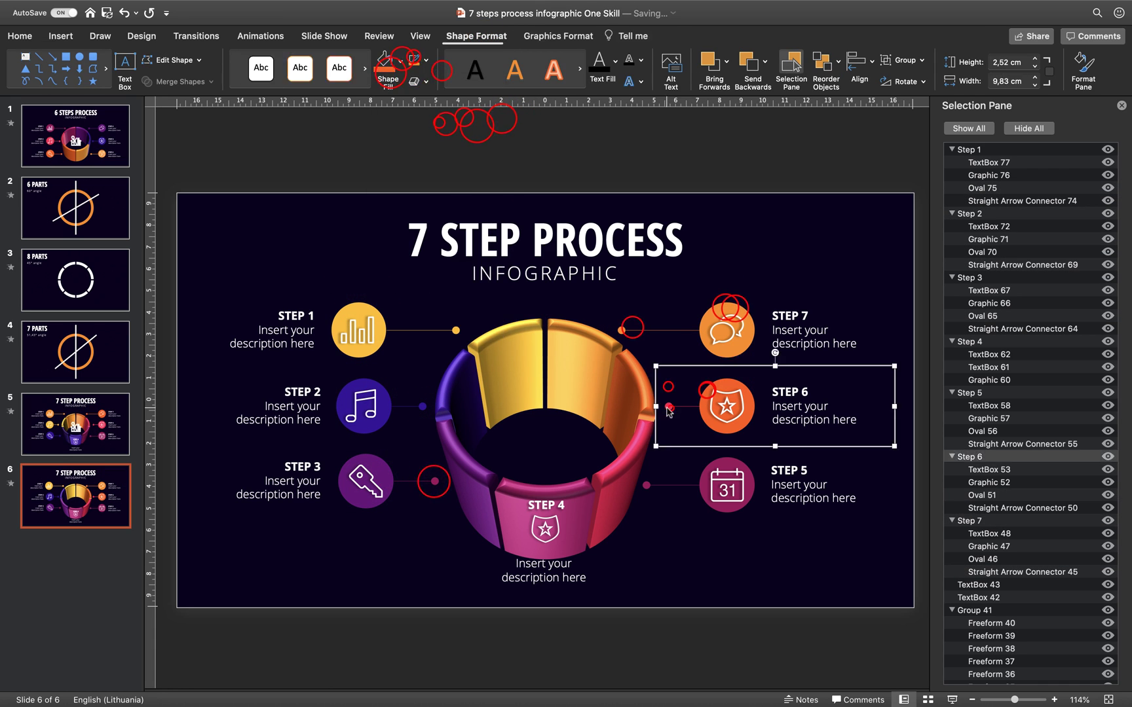
click(646, 487)
click(385, 313)
click(725, 331)
click(727, 485)
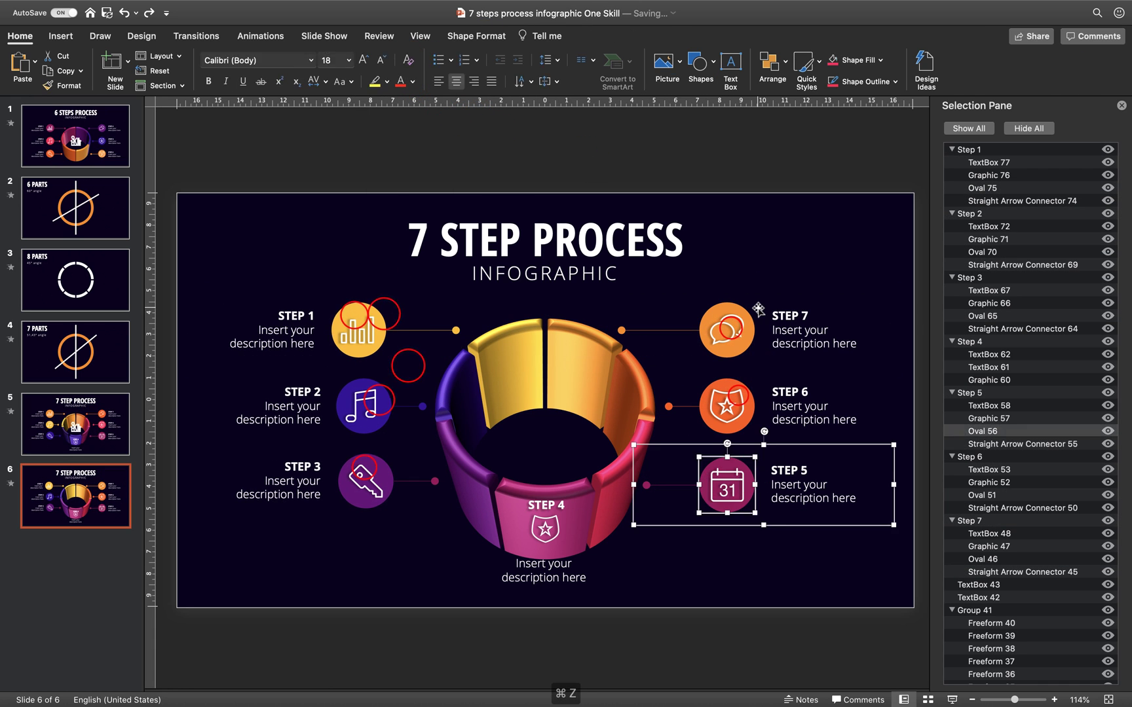
click(742, 235)
Reposition Steps 1, 2 and 3 to follow the ring's perspective
drag(373, 315, 377, 313)
key(super+z)
key(shift+super+z)
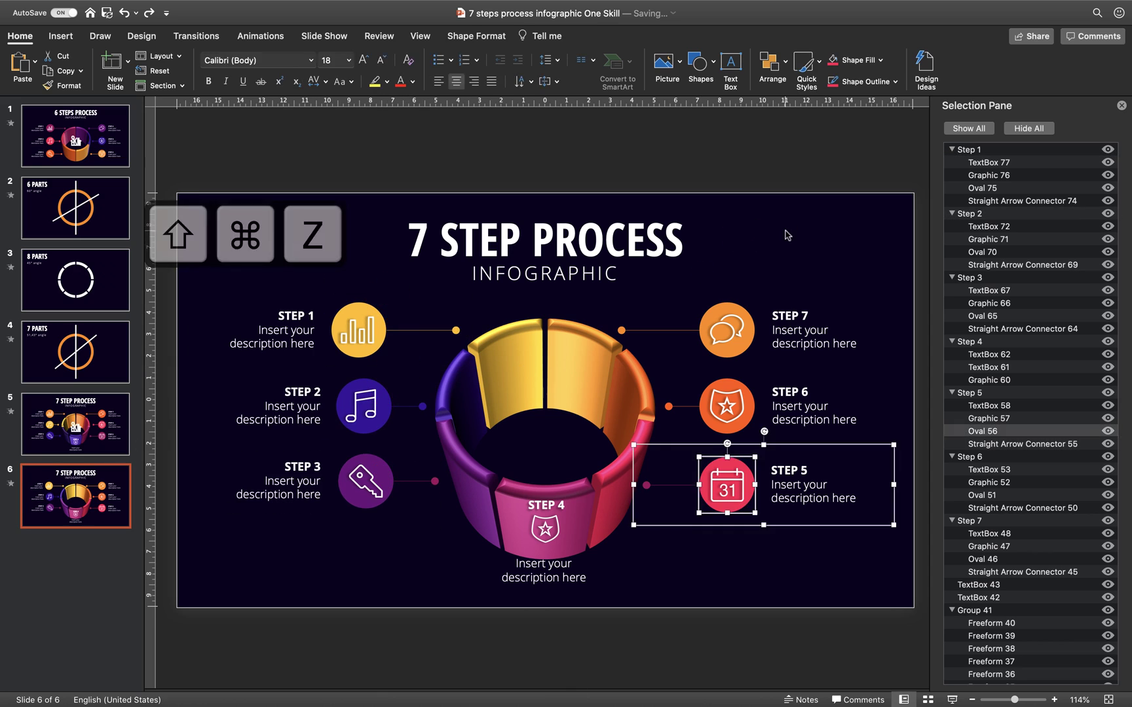
click(785, 231)
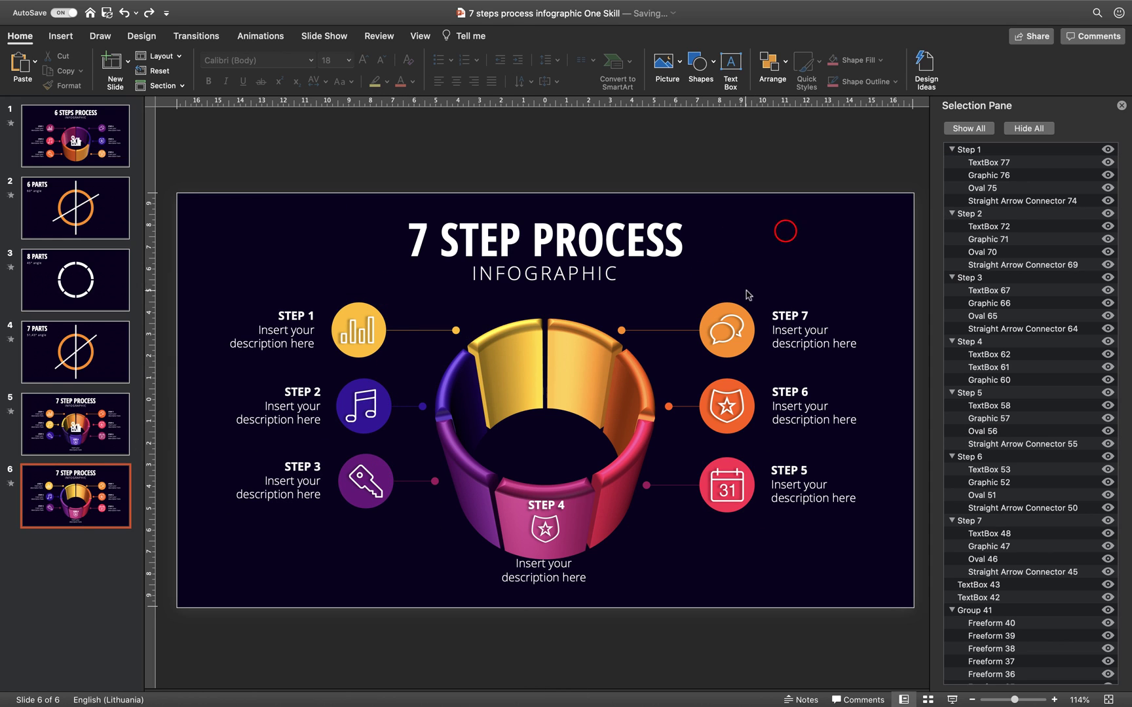
click(363, 305)
drag(363, 306, 385, 286)
click(382, 396)
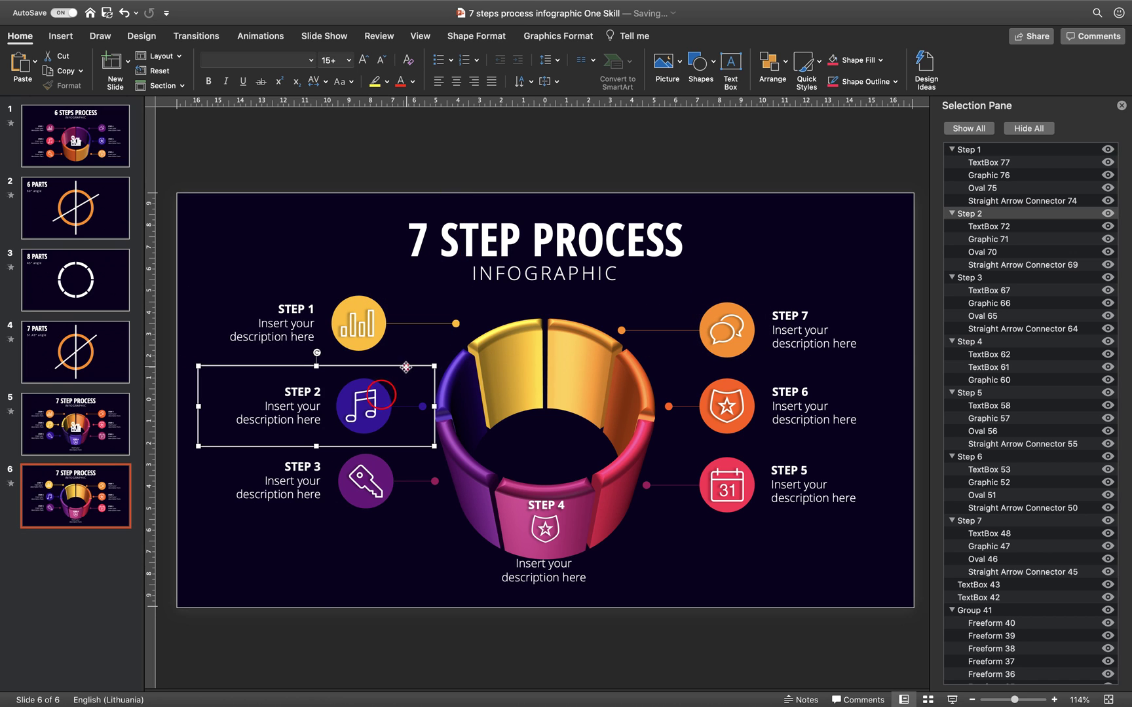
drag(407, 367, 393, 367)
click(391, 472)
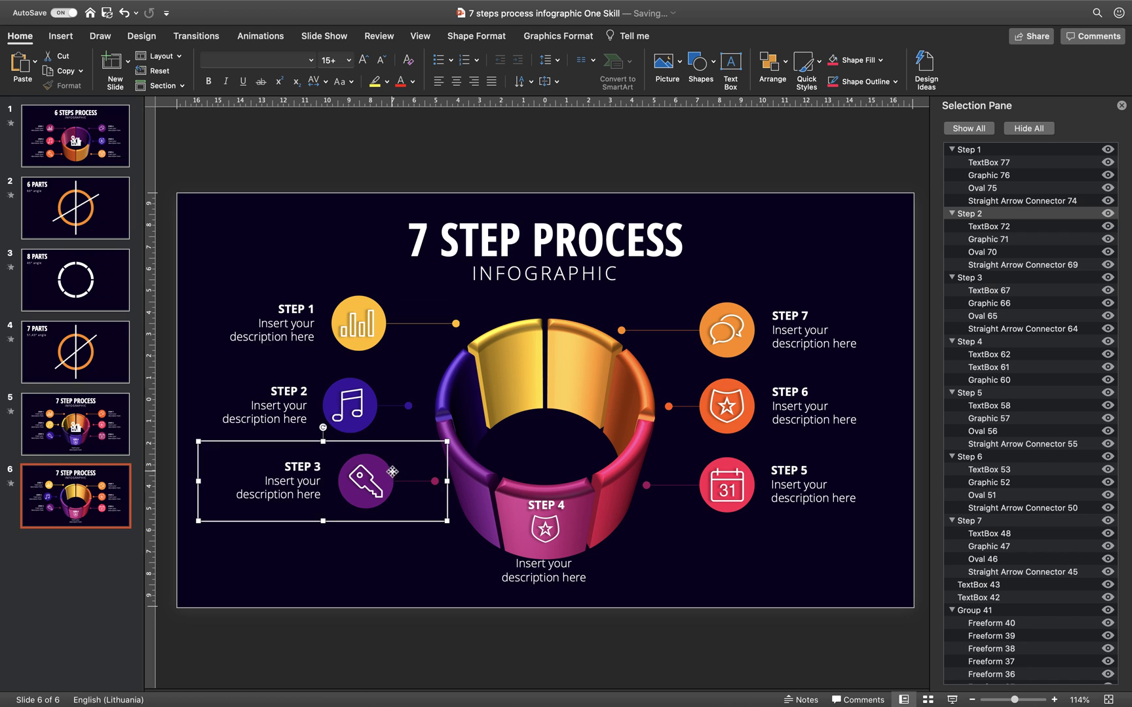
drag(392, 472, 381, 485)
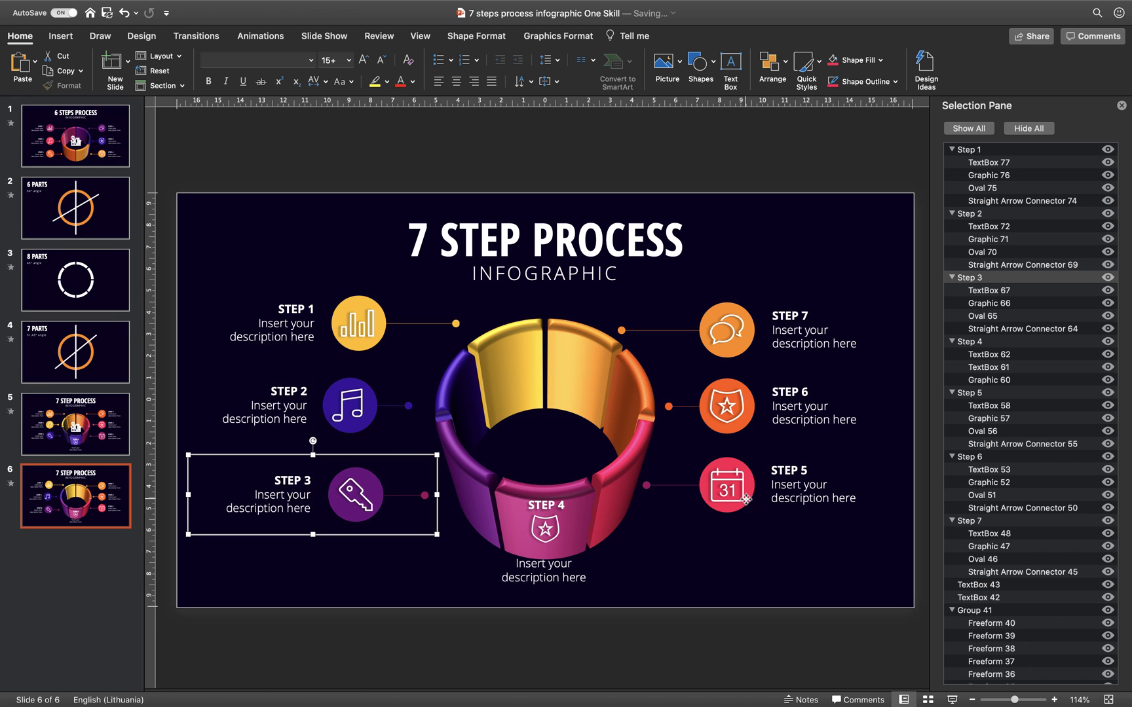
Shift Steps 5, 6 and 7 further right so they sit evenly beside the ring
drag(746, 499, 752, 515)
click(777, 406)
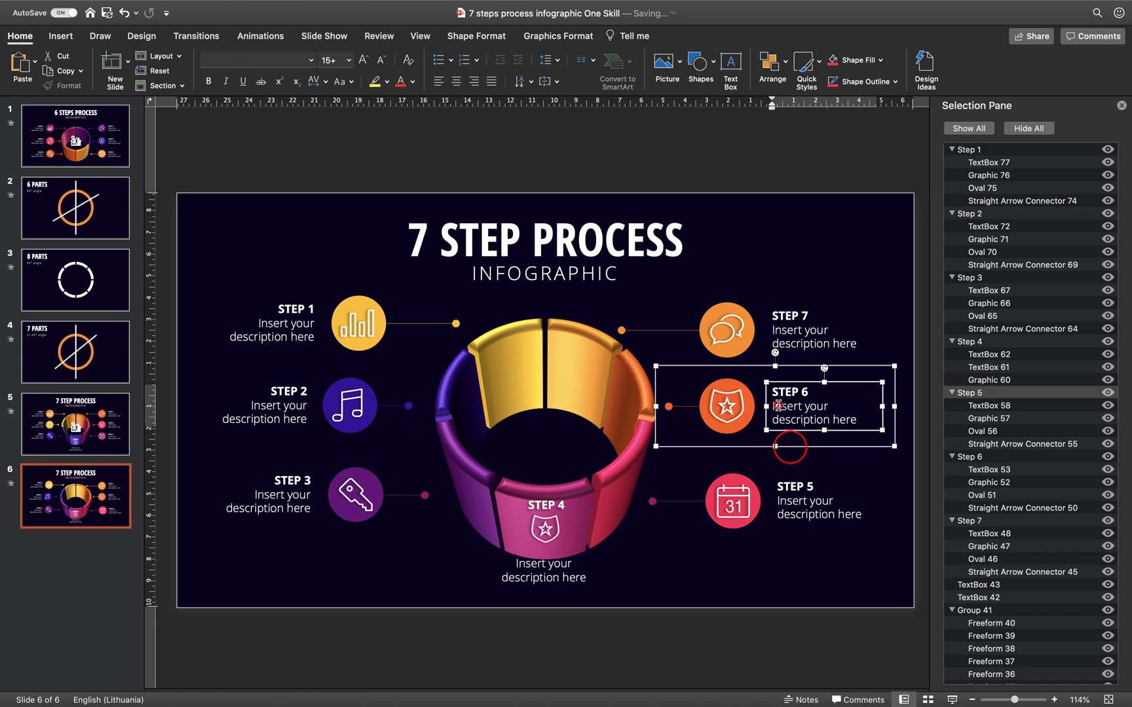
drag(785, 360, 794, 368)
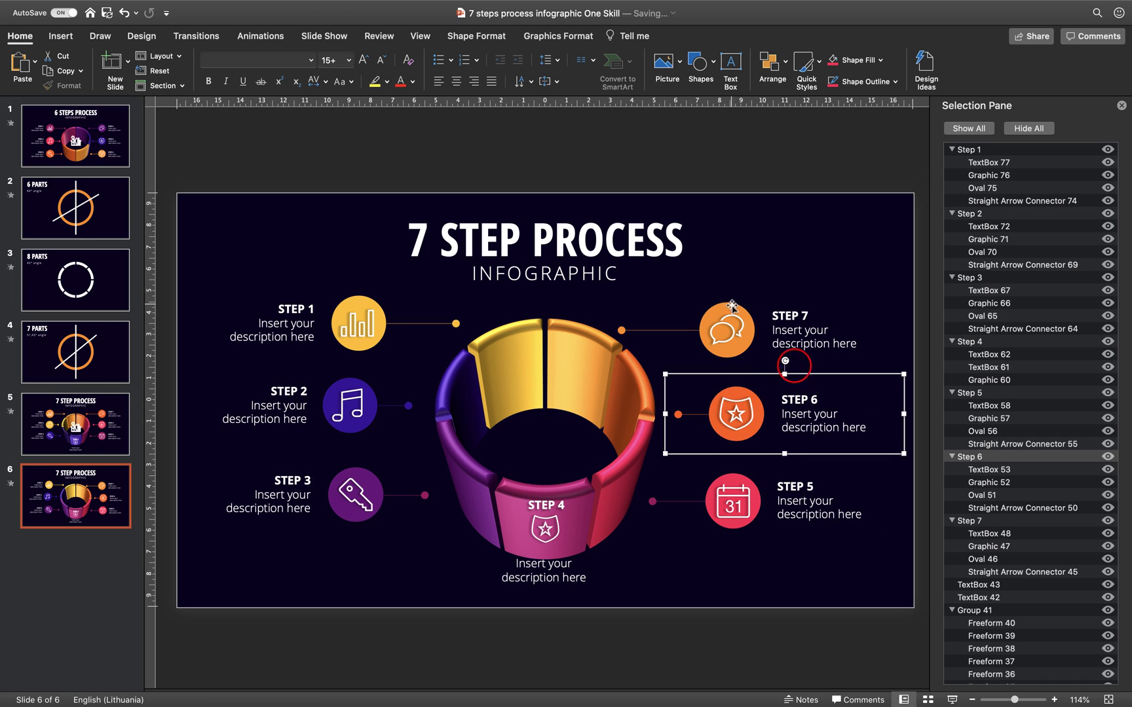
click(730, 304)
click(782, 296)
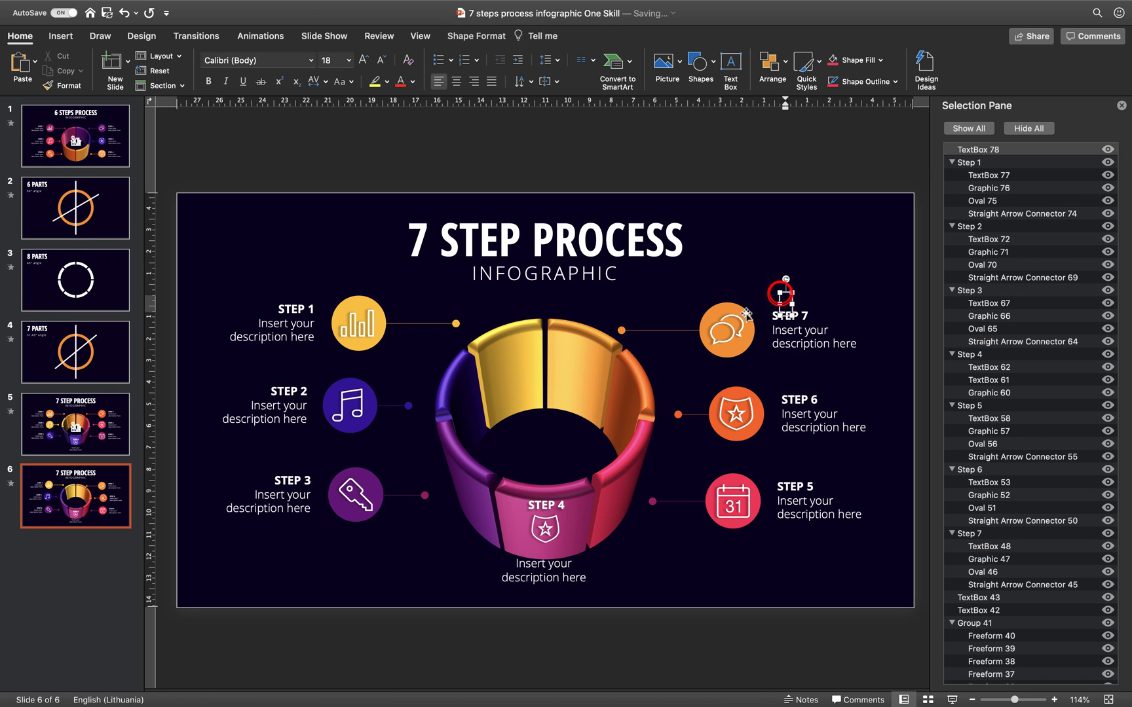
click(741, 313)
drag(772, 321, 790, 321)
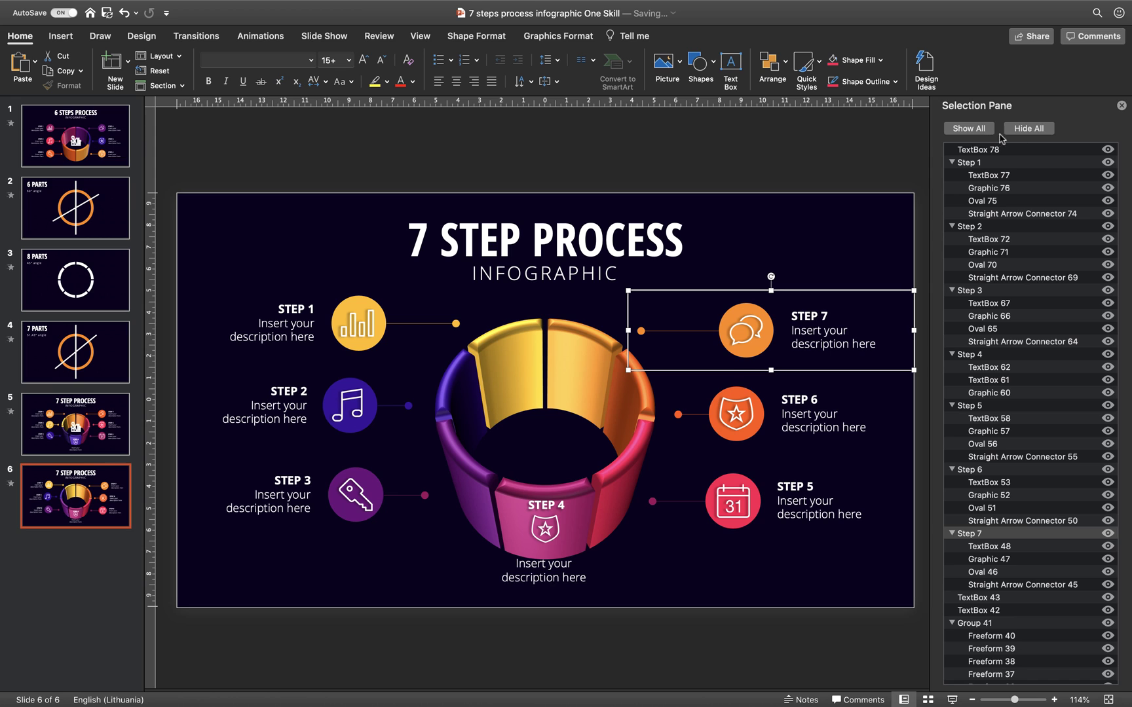
Preview slide 6's animations in the Animation Pane and lower Step 4 slightly
click(1120, 108)
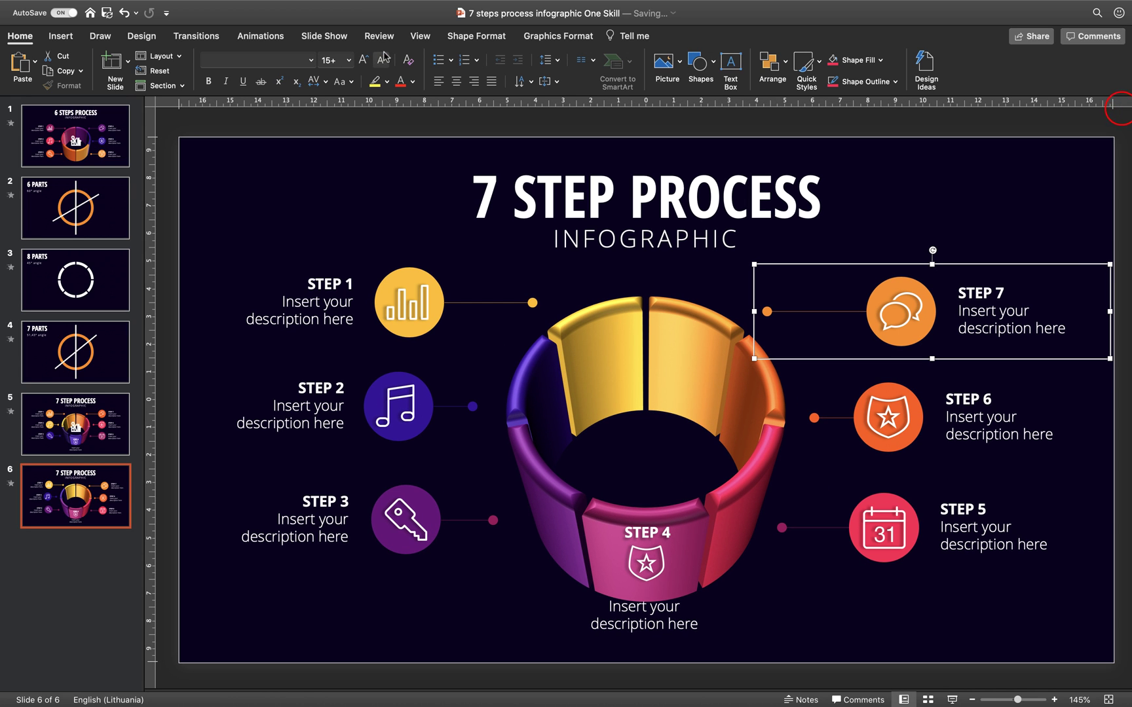
click(262, 36)
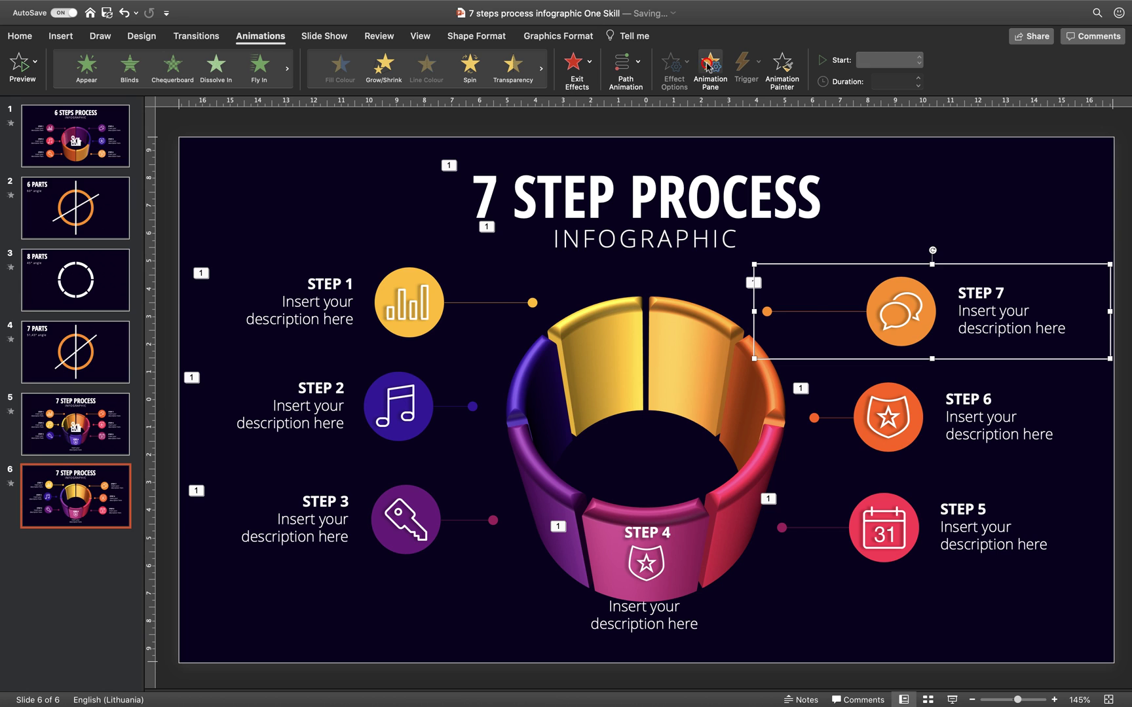
click(710, 65)
click(1021, 155)
click(974, 133)
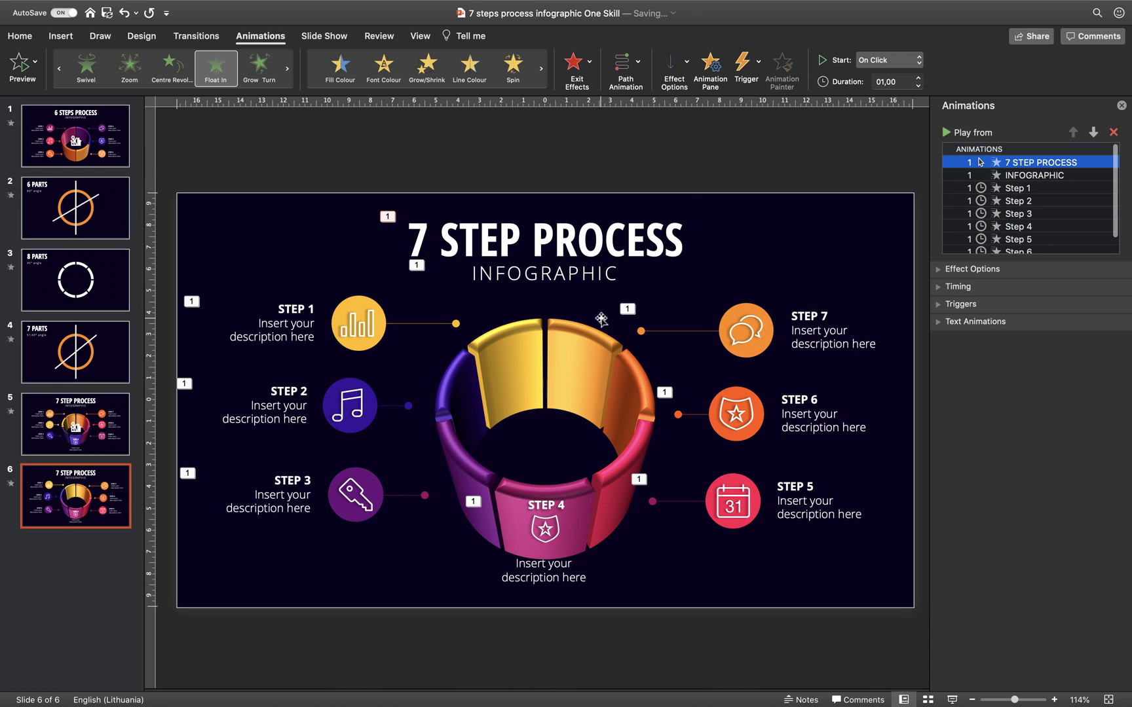
click(589, 514)
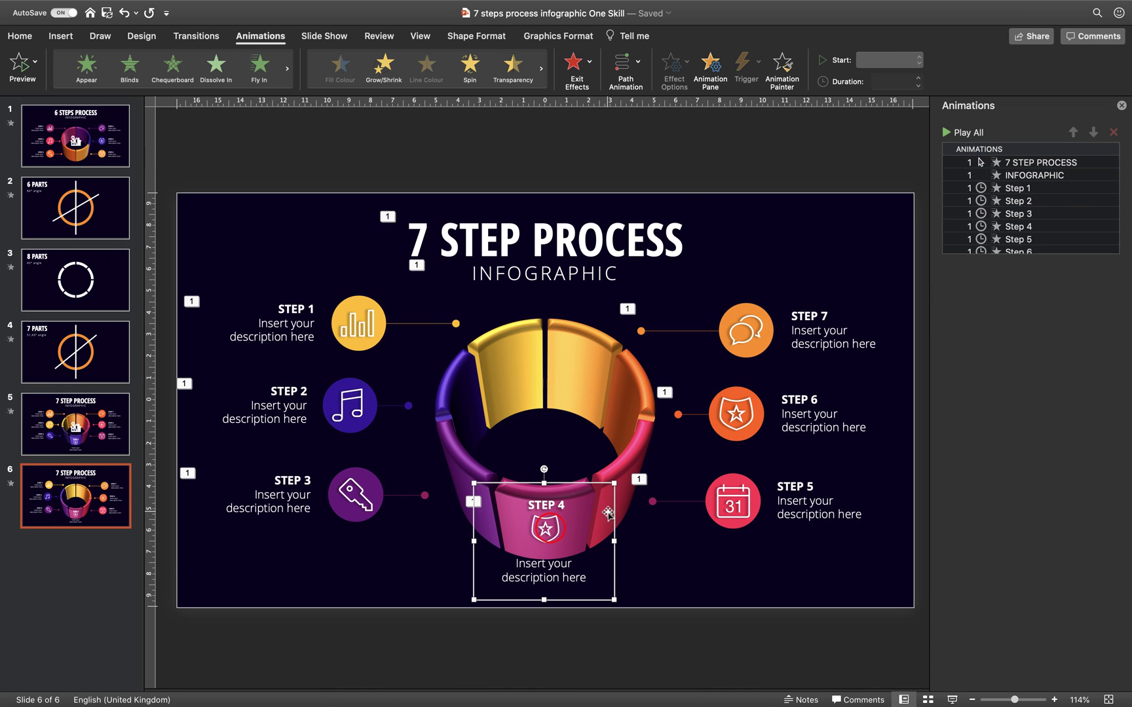
drag(613, 508, 613, 518)
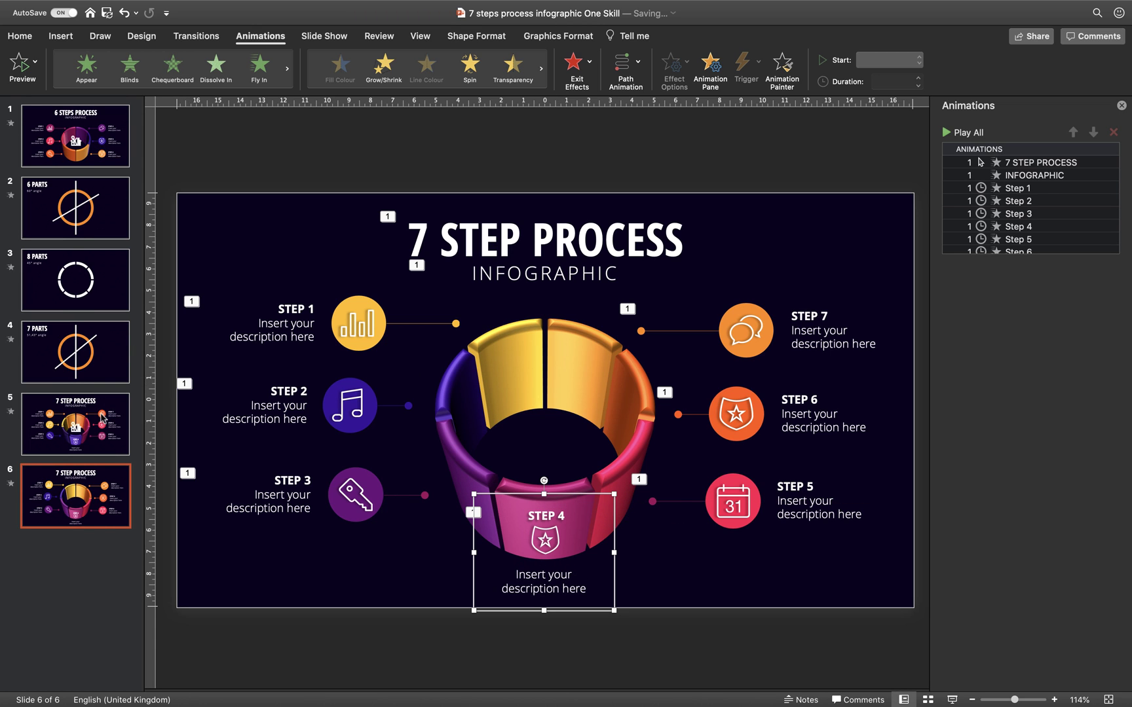
Copy slide 5's ring entrance animation onto slide 6's ring with Animation Painter
click(102, 417)
click(515, 344)
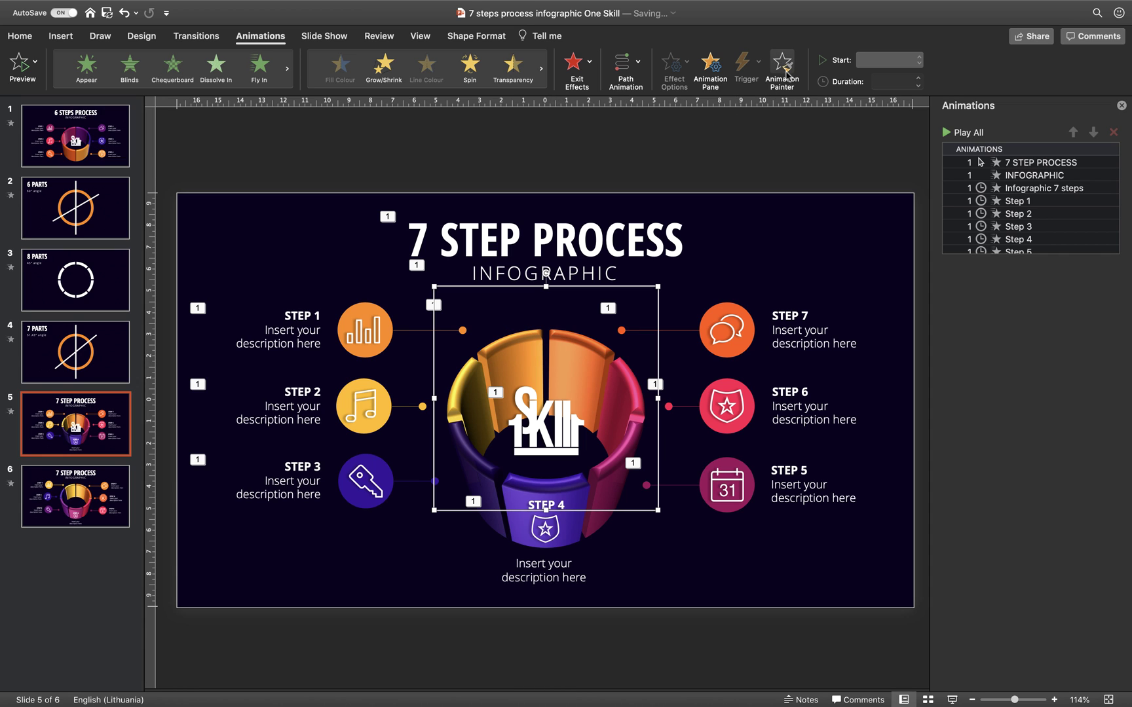
click(786, 69)
click(76, 496)
click(564, 355)
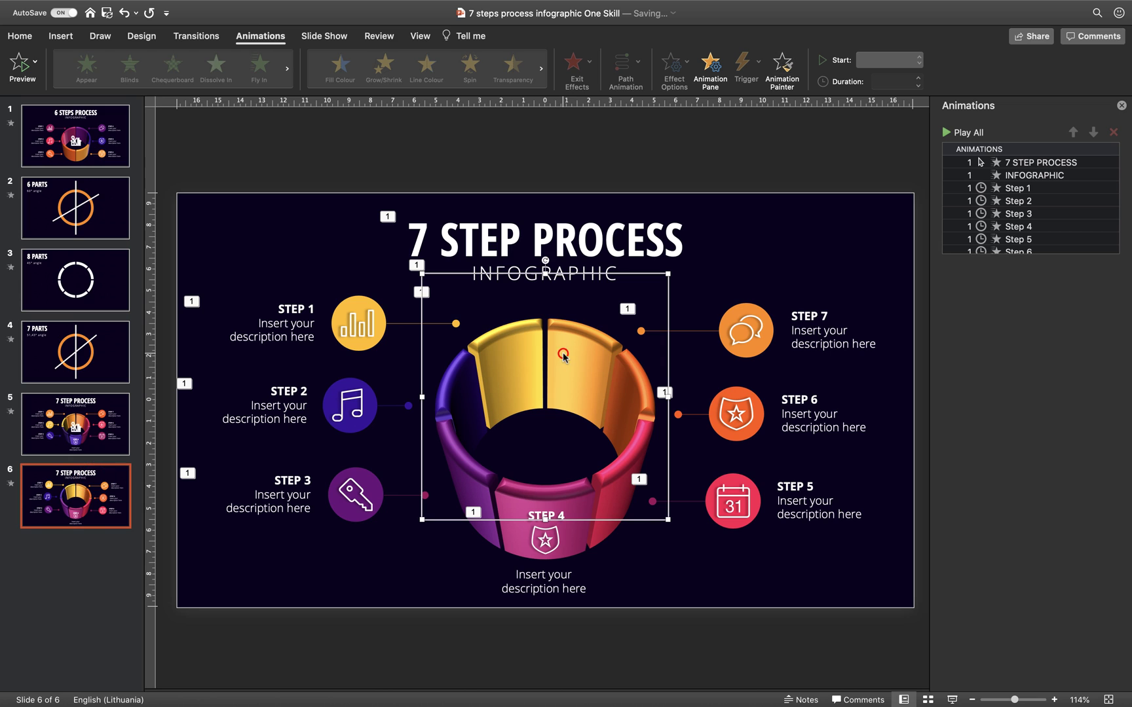
Paste slide 5's logo into slide 6's ring centre and preview from the 7 STEP PROCESS animation
click(68, 411)
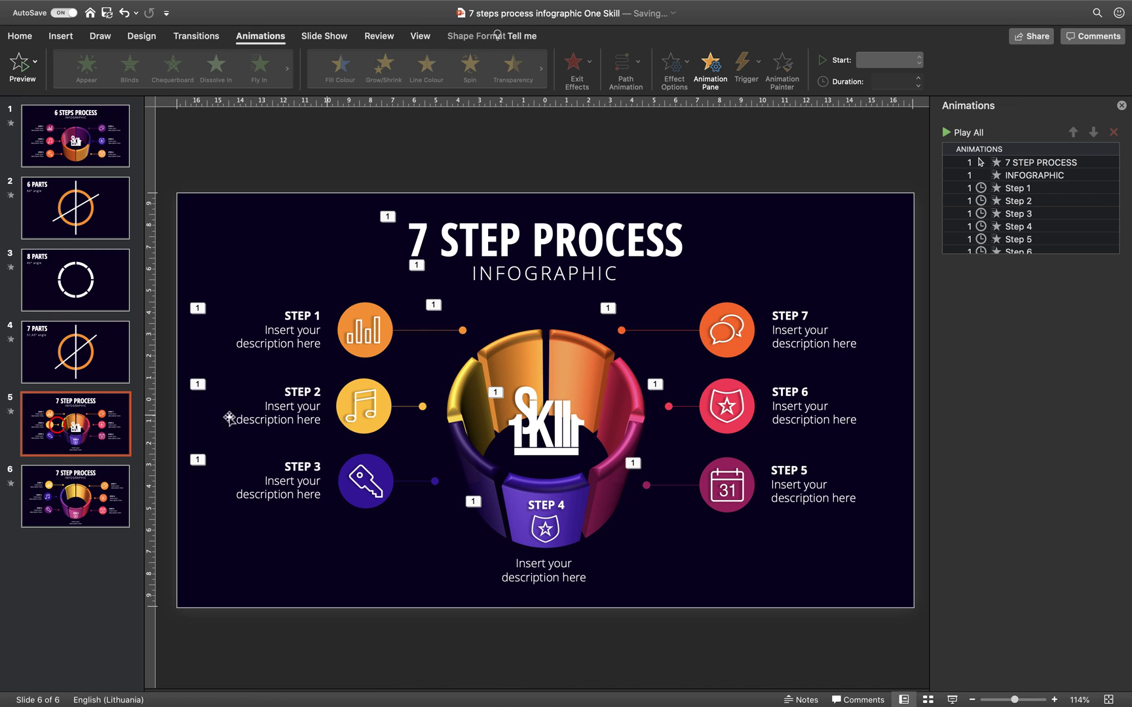
click(563, 420)
key(super+c)
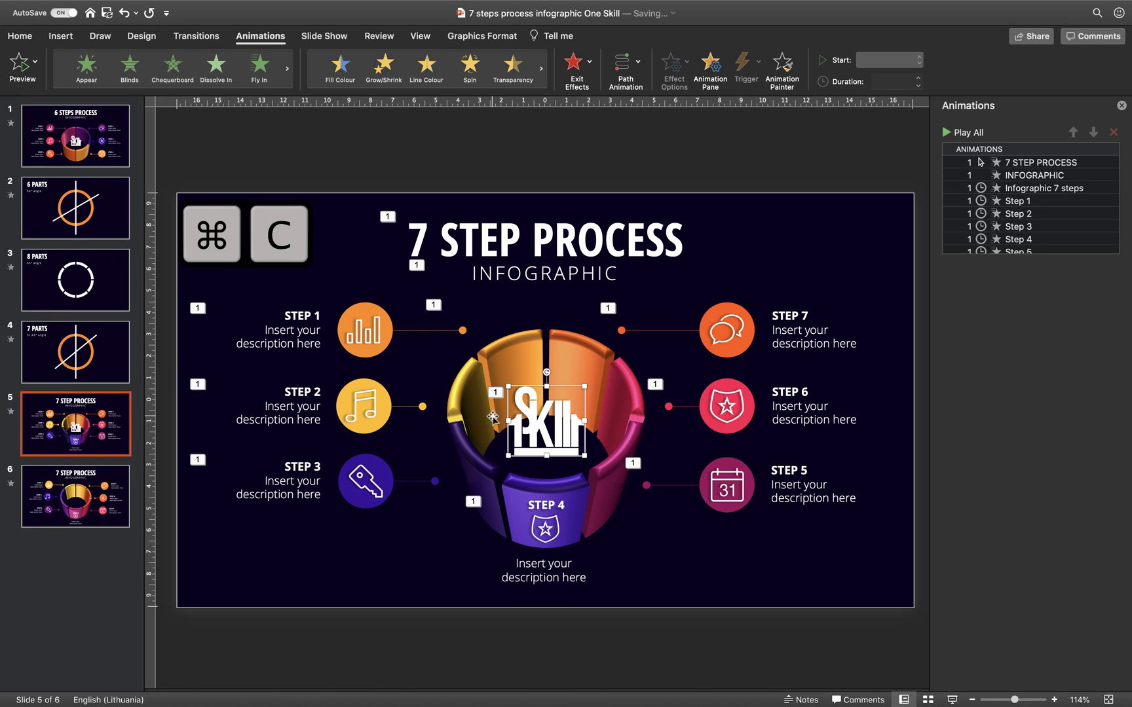
click(115, 481)
key(super+v)
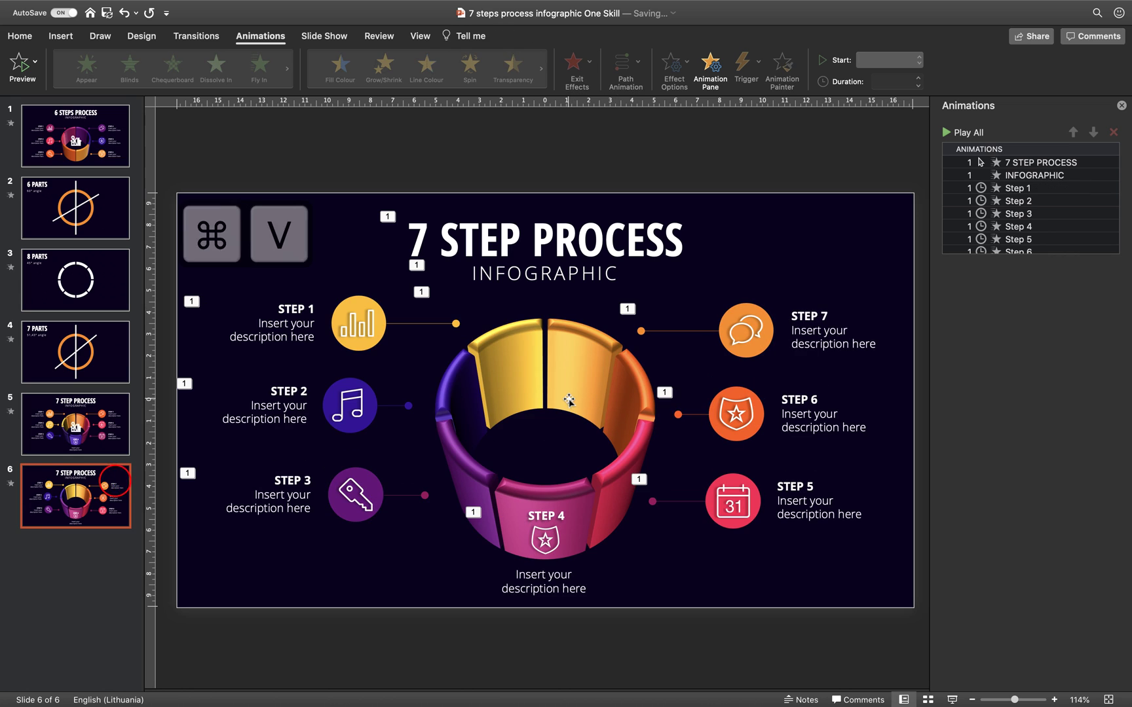
click(1011, 162)
click(981, 132)
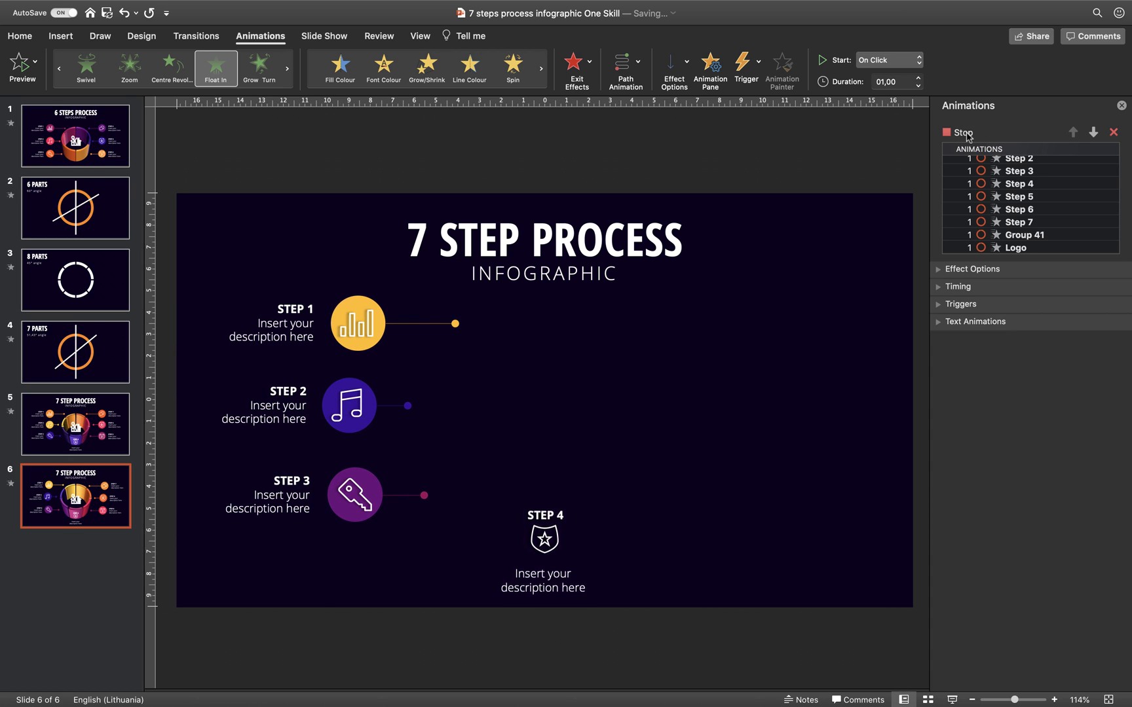
Move Group 41's animation up to follow INFOGRAPHIC, then preview from the 7 STEP PROCESS title
click(968, 134)
drag(1039, 259, 1046, 331)
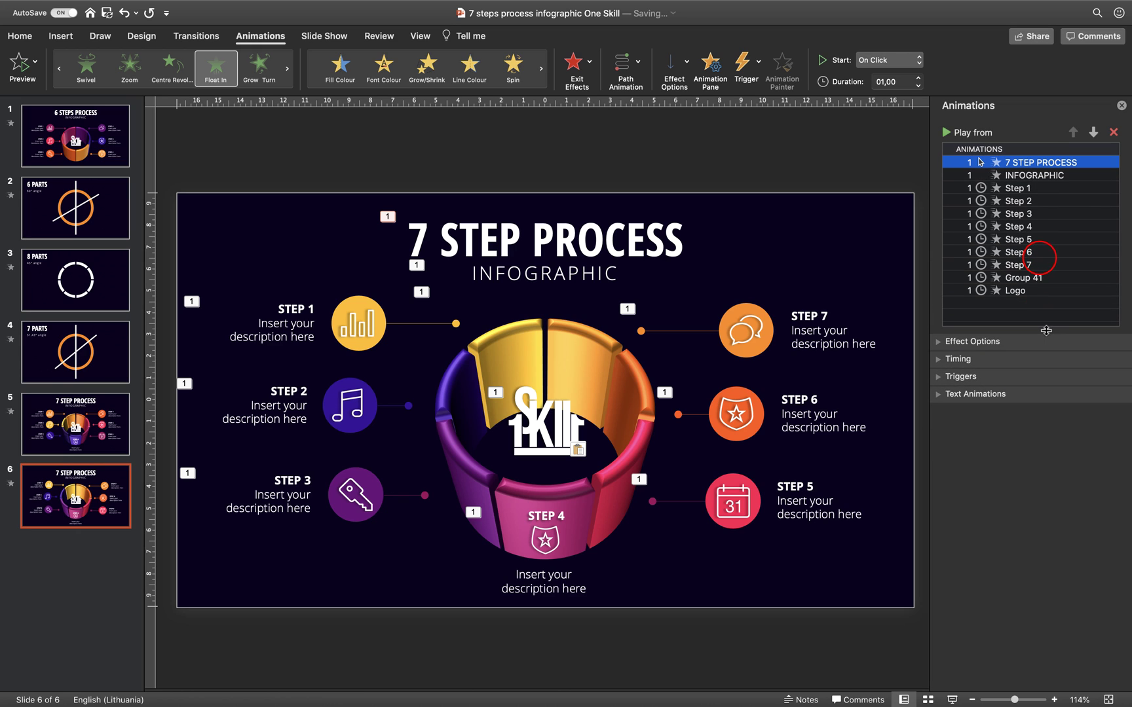
click(1028, 279)
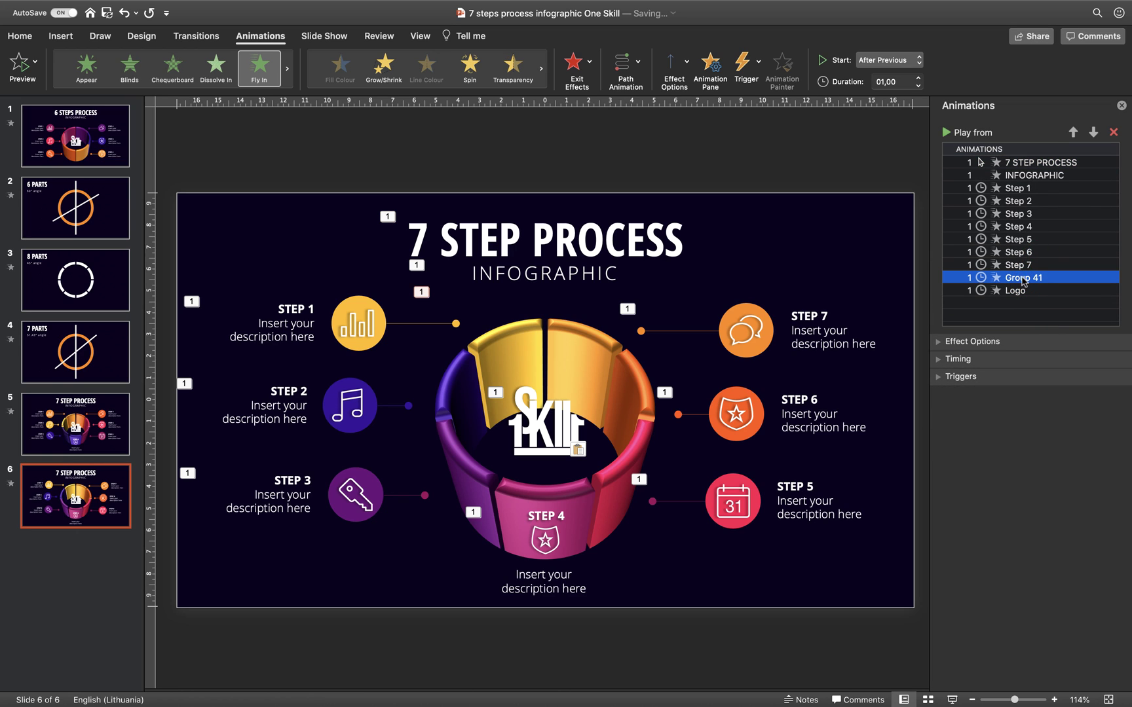
drag(1023, 285, 1024, 190)
click(1015, 162)
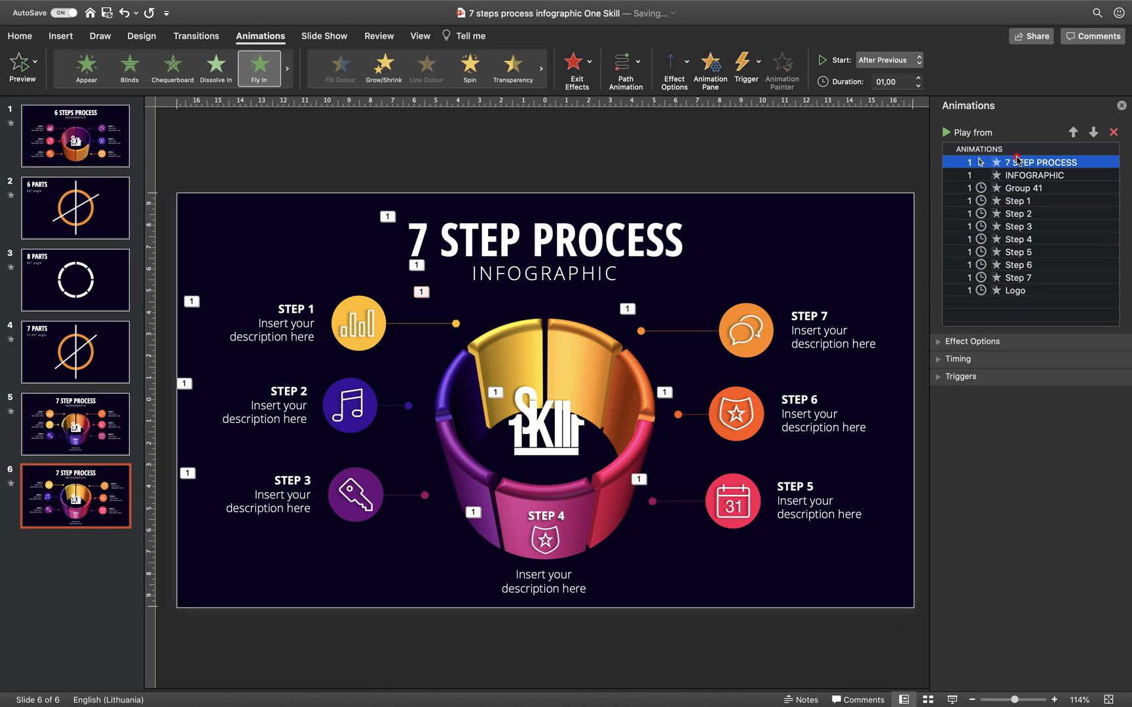
click(981, 134)
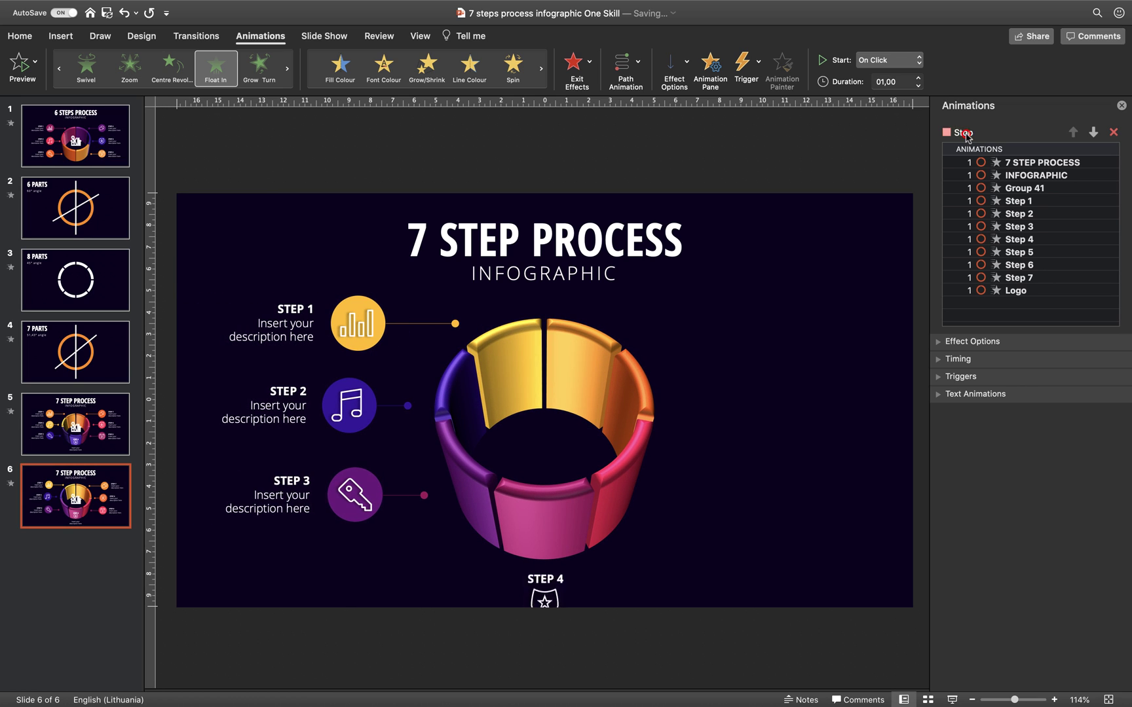
click(967, 133)
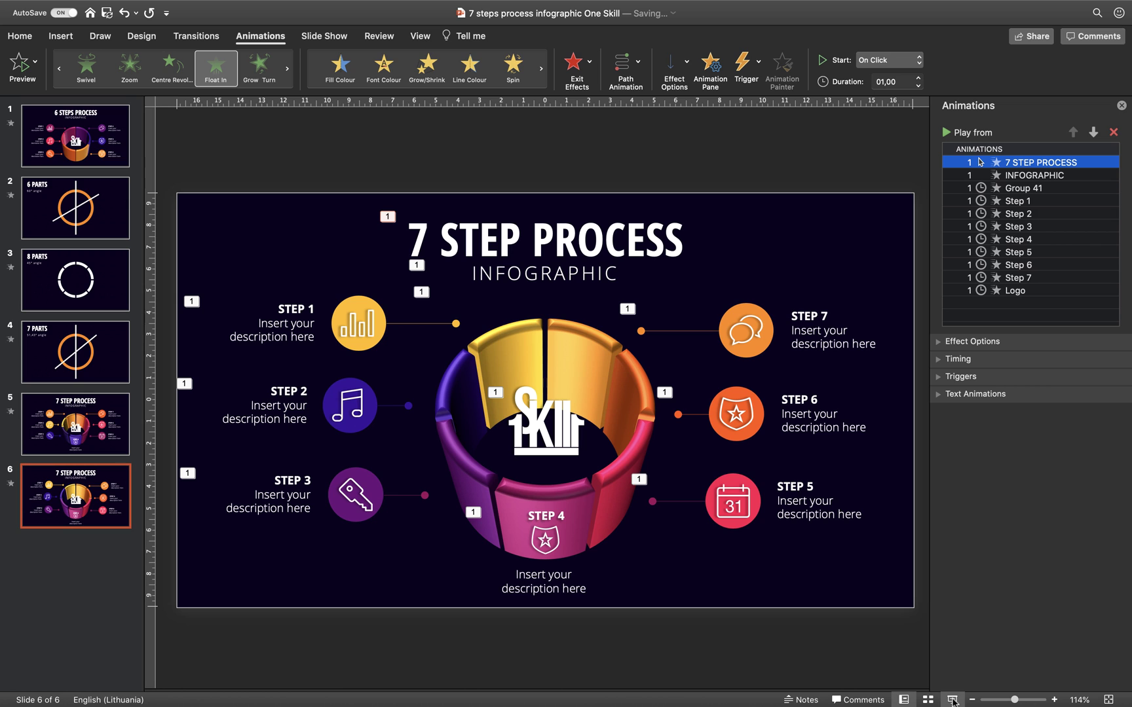